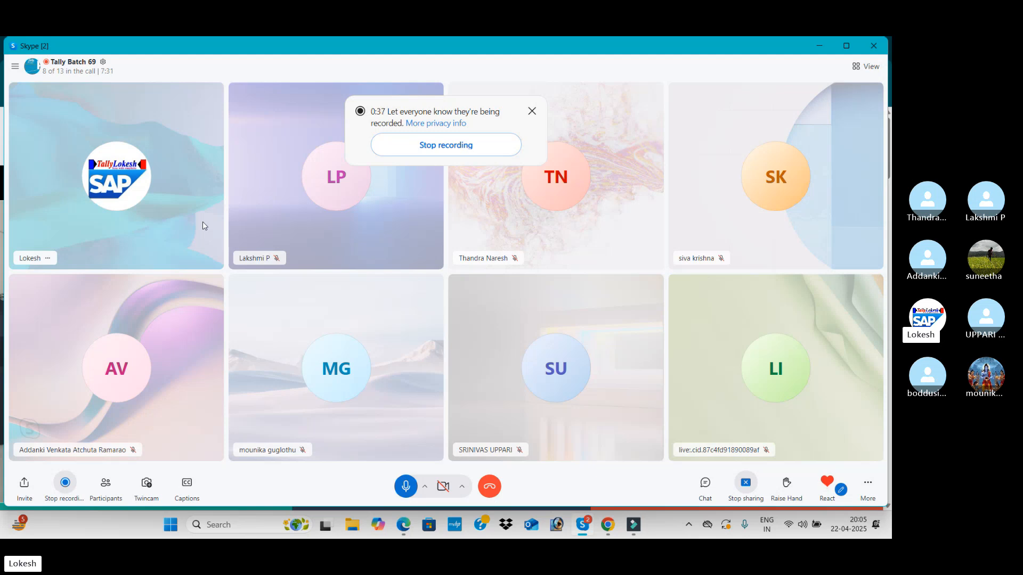
# Switch to Chrome and go backward through the photo slideshow on the Lokesh Info Tech home page
pyautogui.hotkey('alt', 'Tab')
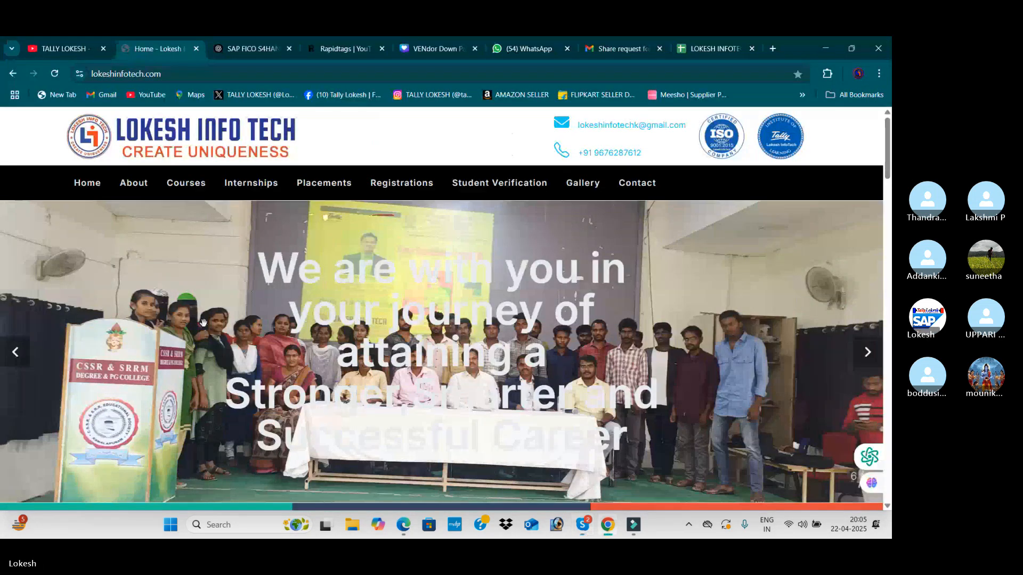
pyautogui.click(8, 360)
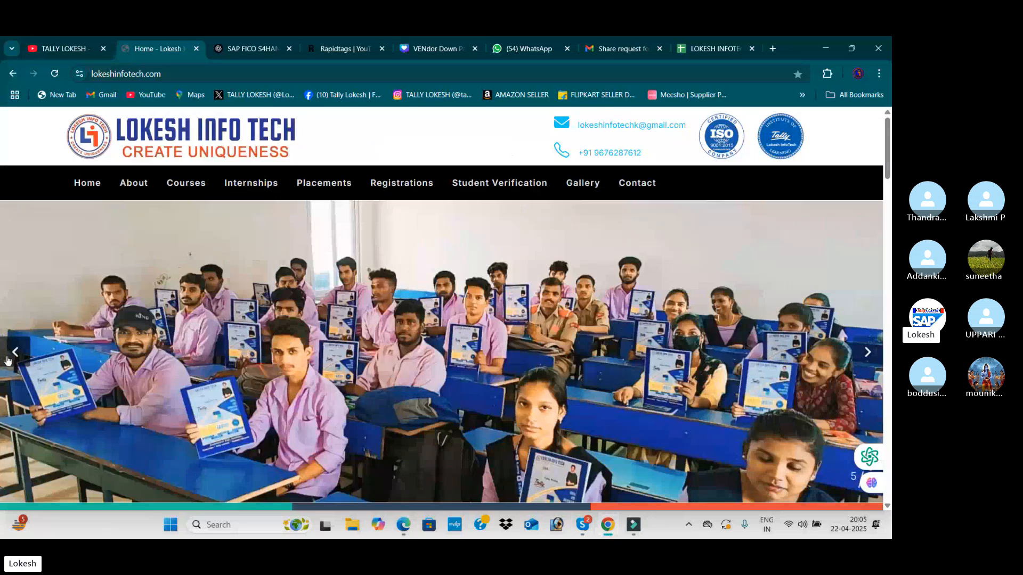
pyautogui.click(9, 358)
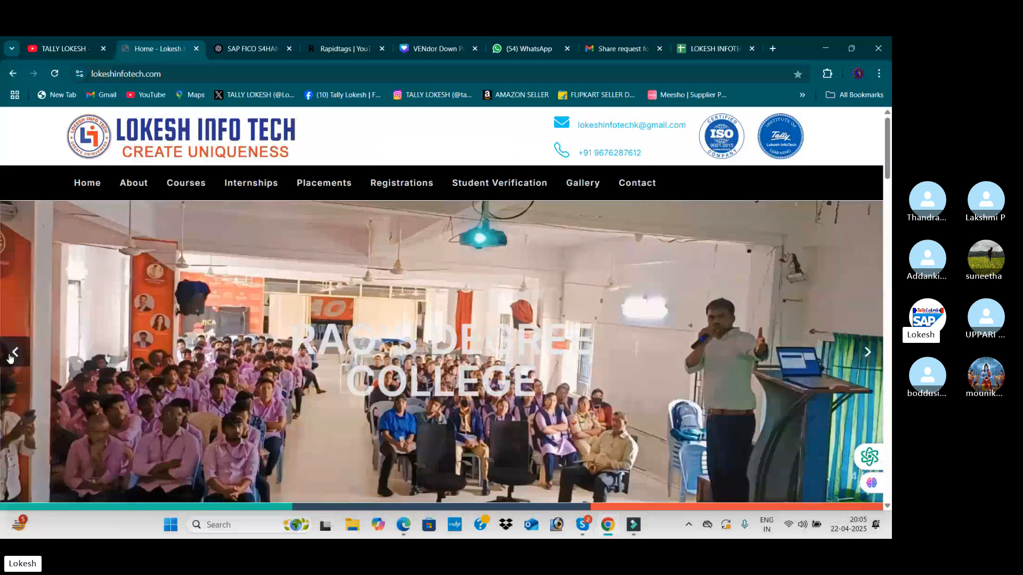
pyautogui.click(10, 358)
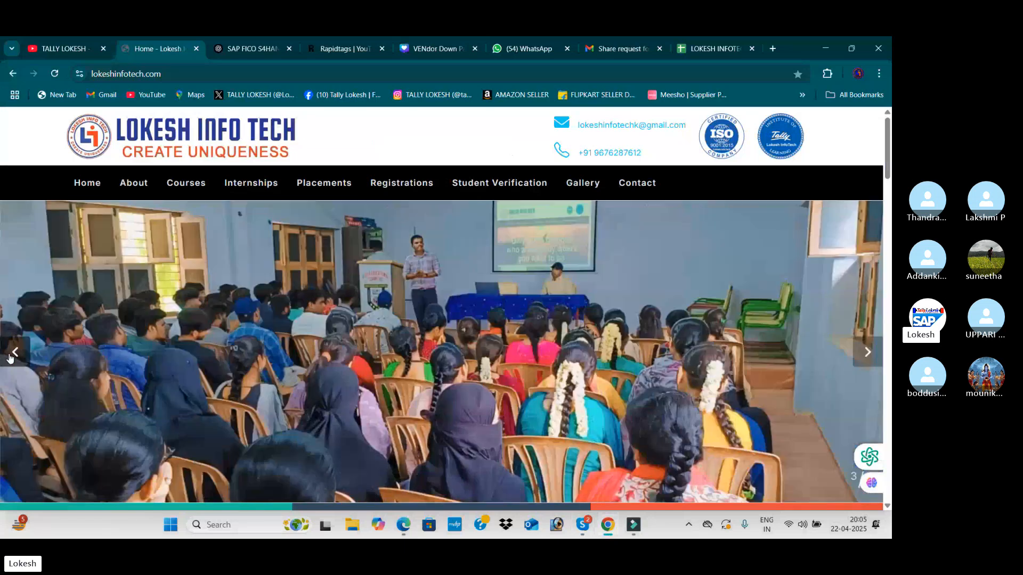
pyautogui.click(10, 358)
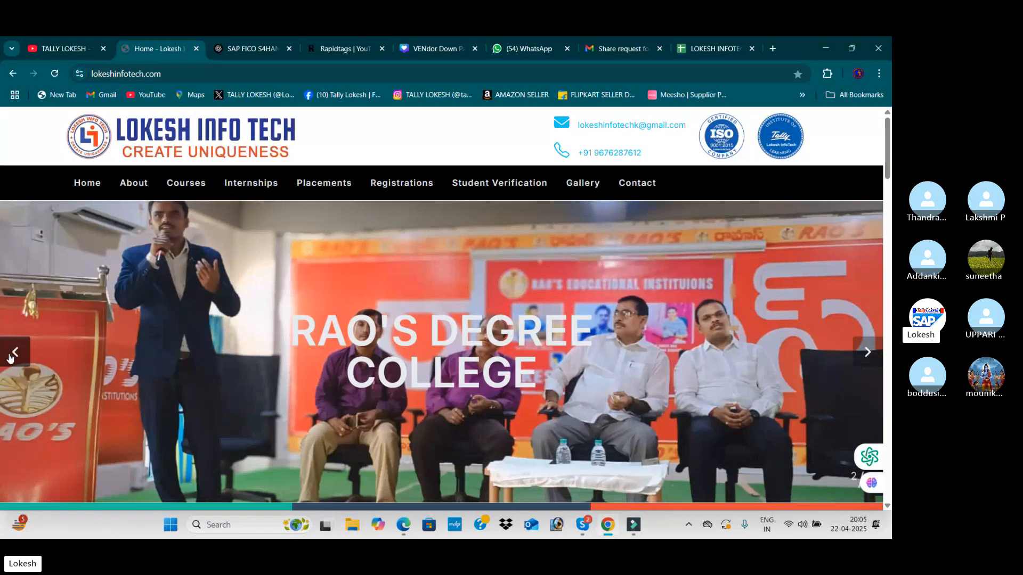
pyautogui.click(10, 359)
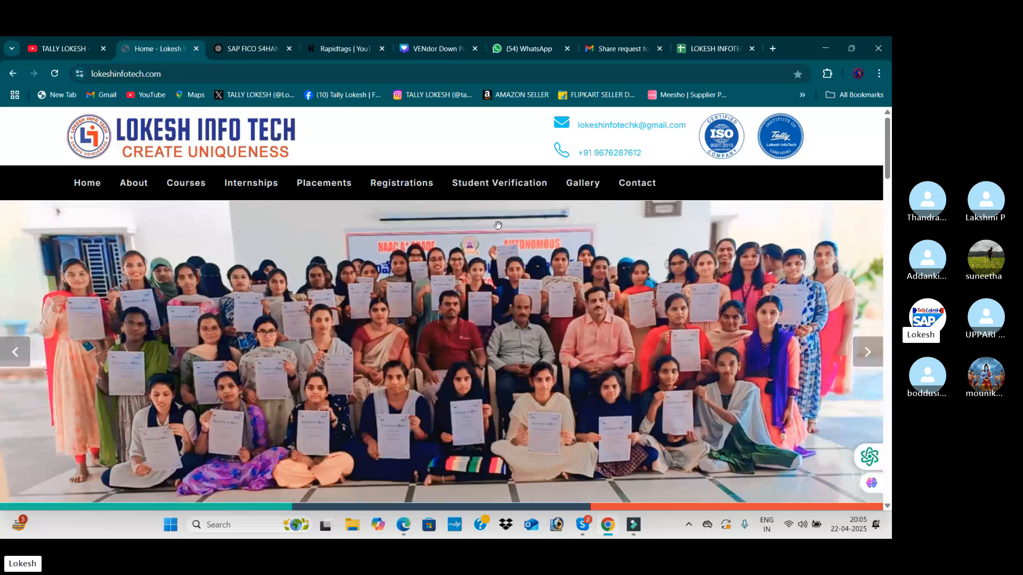
# Open the website's Placements page and look through the student placement announcements
pyautogui.click(345, 187)
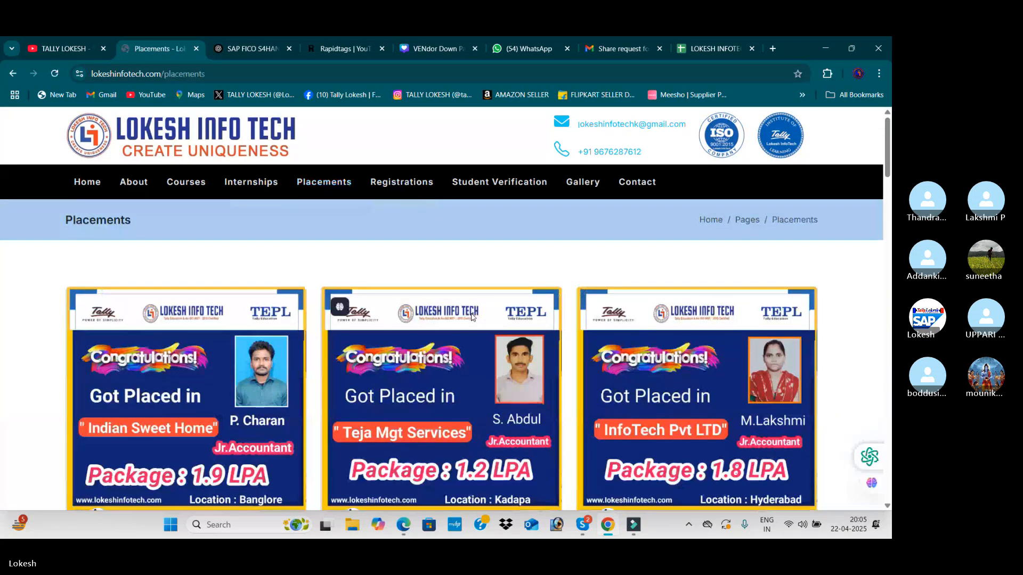
pyautogui.scroll(-3, 471, 317)
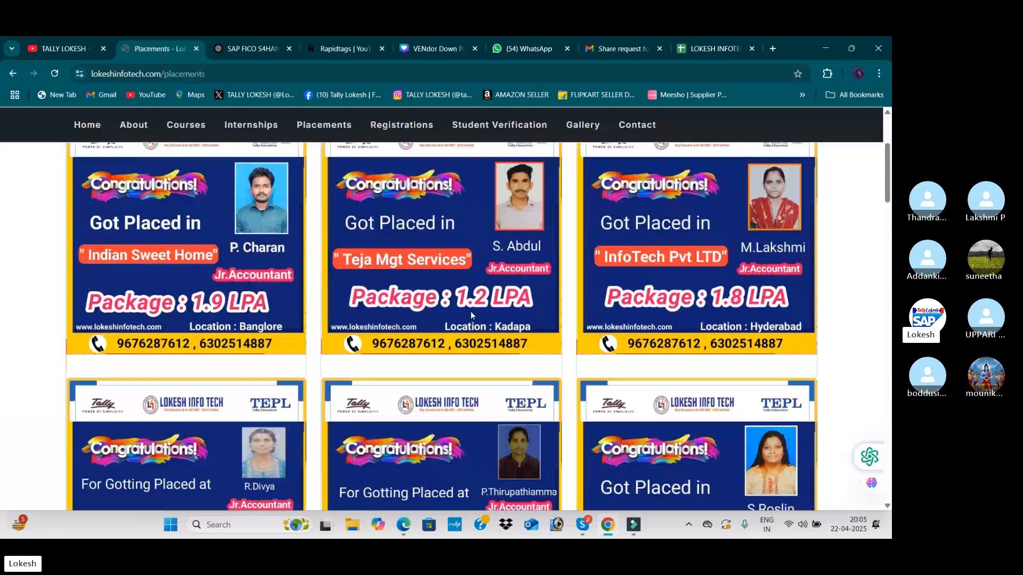
pyautogui.scroll(-8, 471, 311)
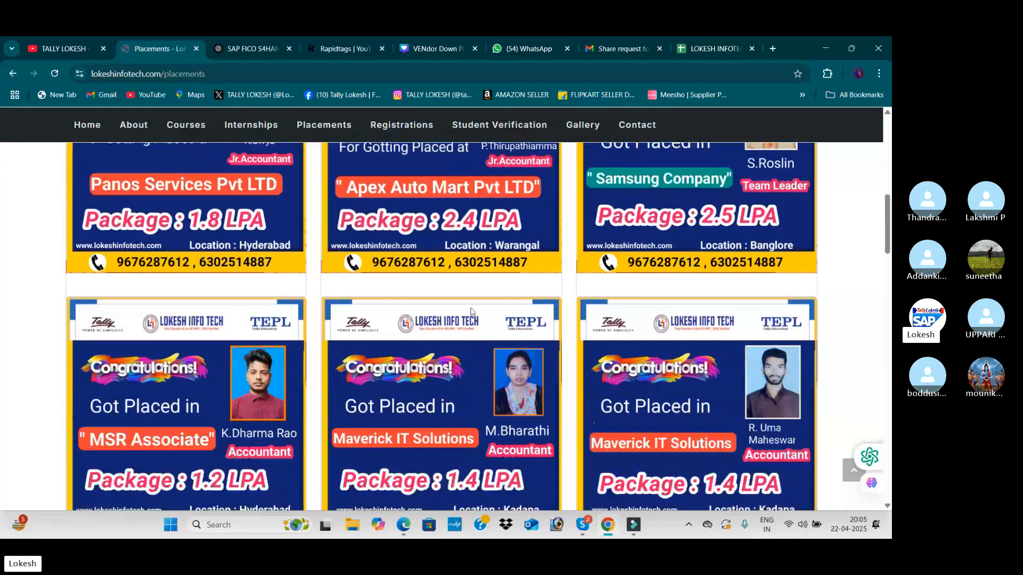
pyautogui.scroll(-2, 471, 311)
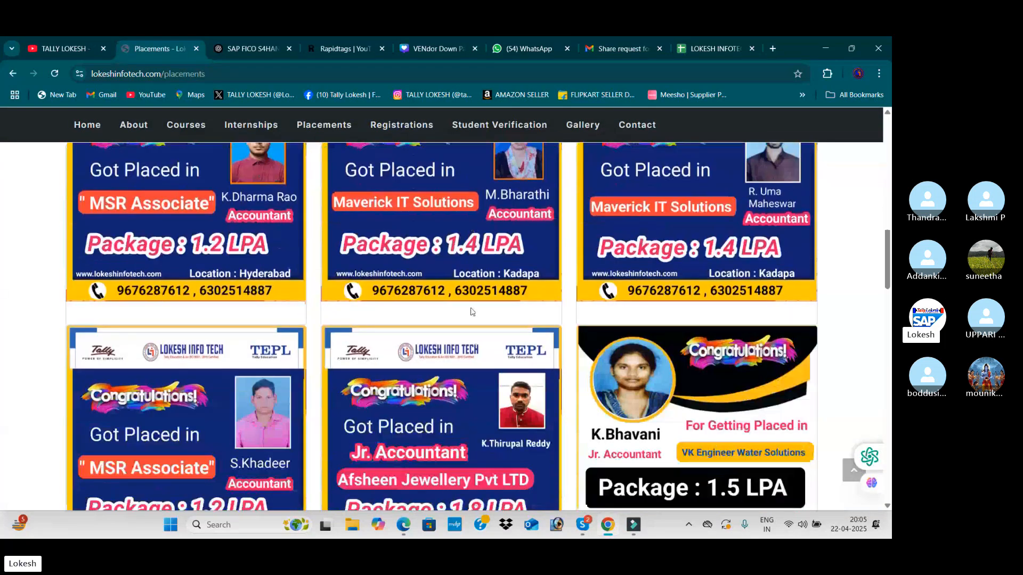
pyautogui.scroll(-1, 471, 311)
# Open the website's Gallery page and look through the training, workshop and certificate photos
pyautogui.click(583, 125)
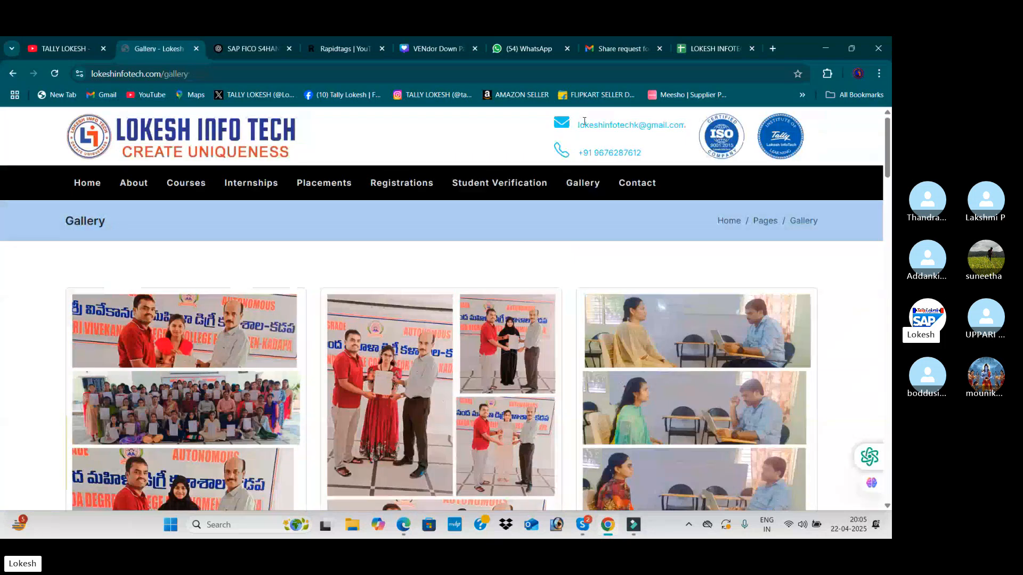
pyautogui.scroll(-4, 543, 250)
pyautogui.scroll(-1, 543, 251)
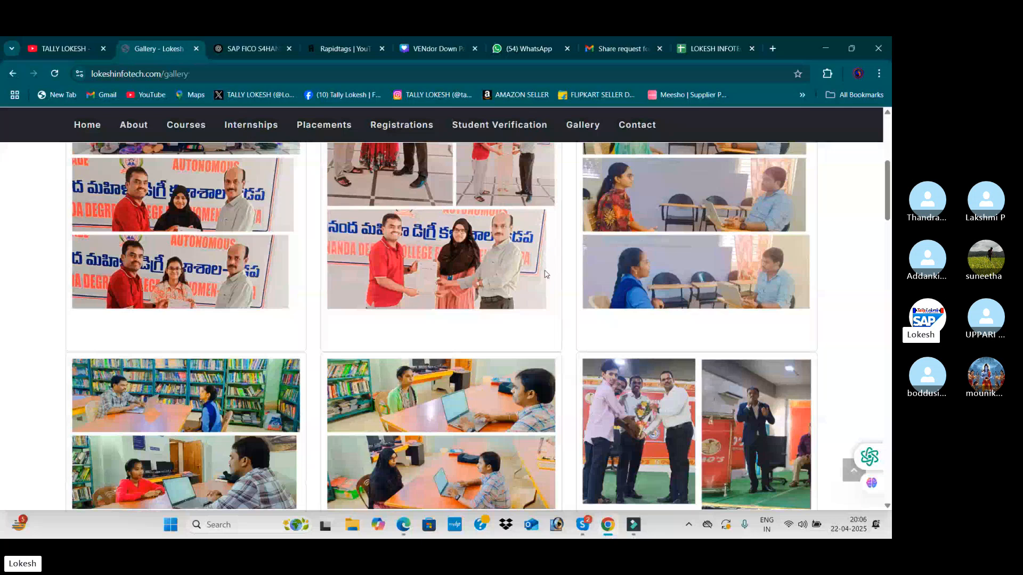
pyautogui.scroll(-3, 544, 271)
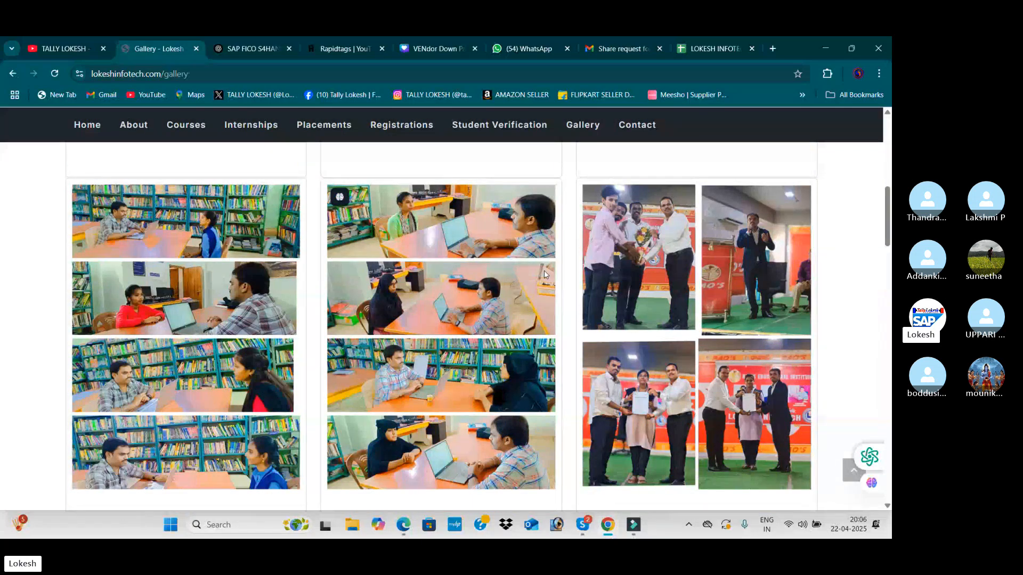
pyautogui.scroll(-2, 544, 274)
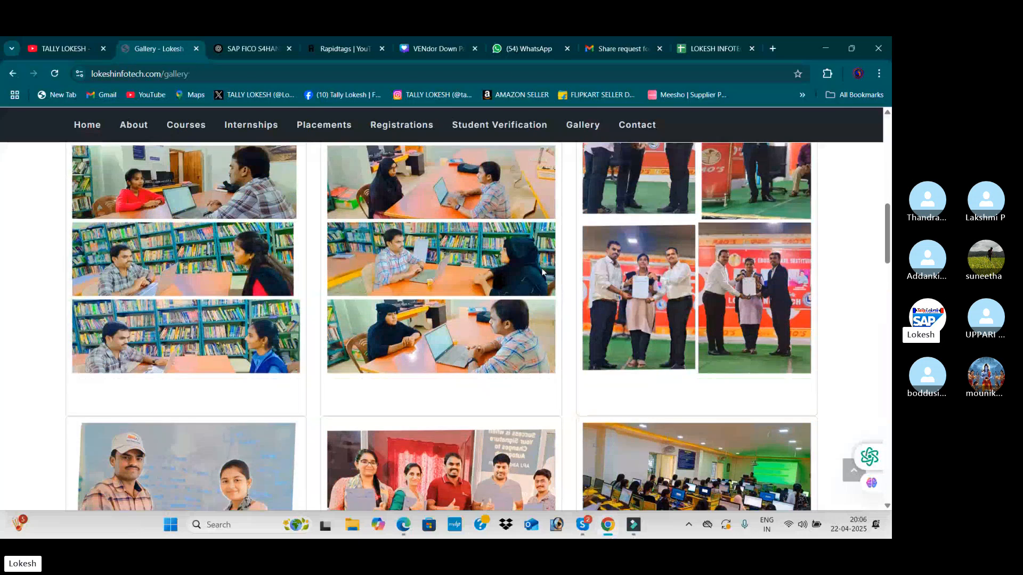
pyautogui.scroll(-4, 543, 275)
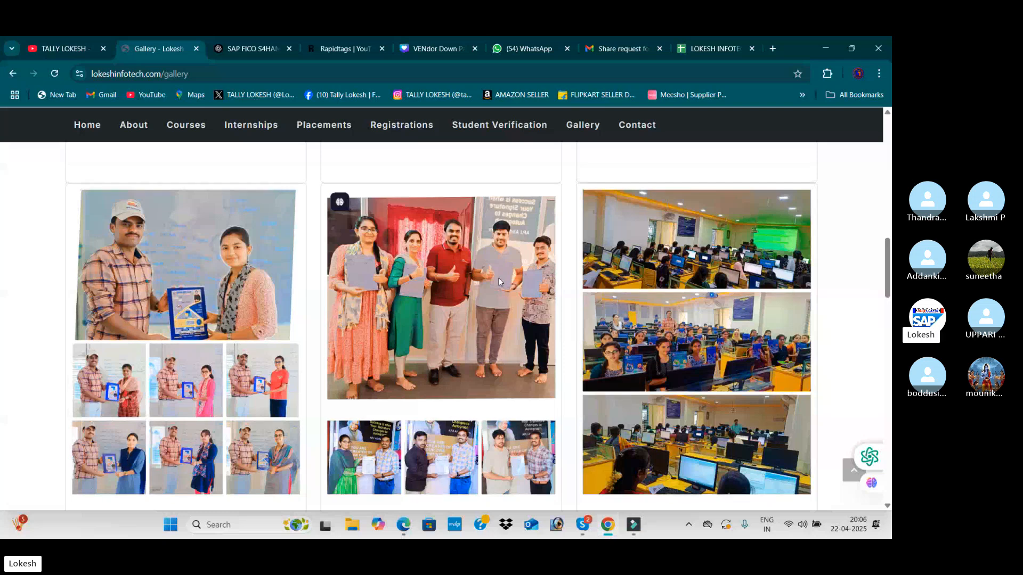
pyautogui.scroll(-2, 499, 282)
pyautogui.scroll(-3, 499, 282)
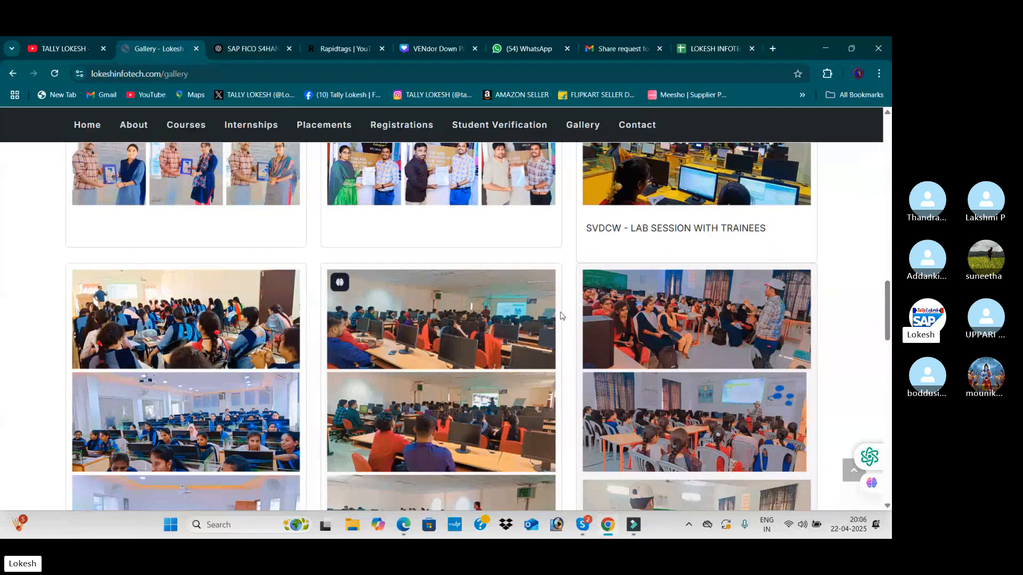
pyautogui.scroll(-3, 560, 315)
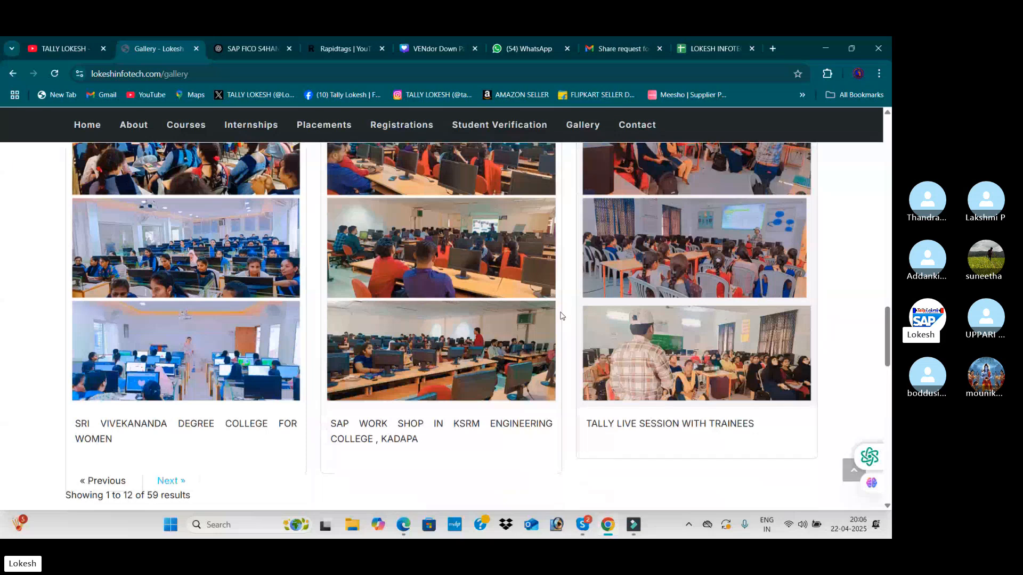
pyautogui.scroll(-2, 560, 316)
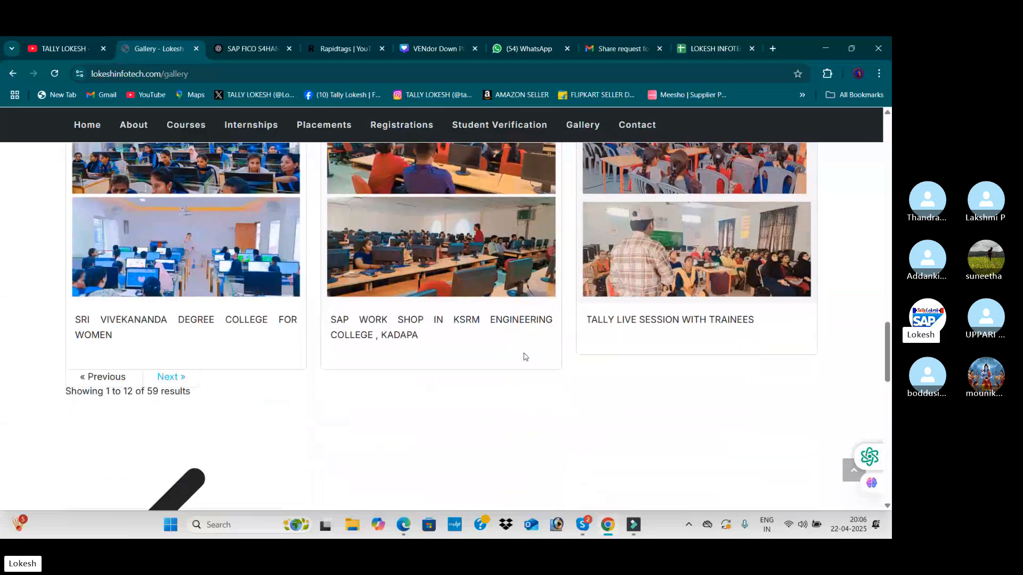
pyautogui.scroll(15, 525, 357)
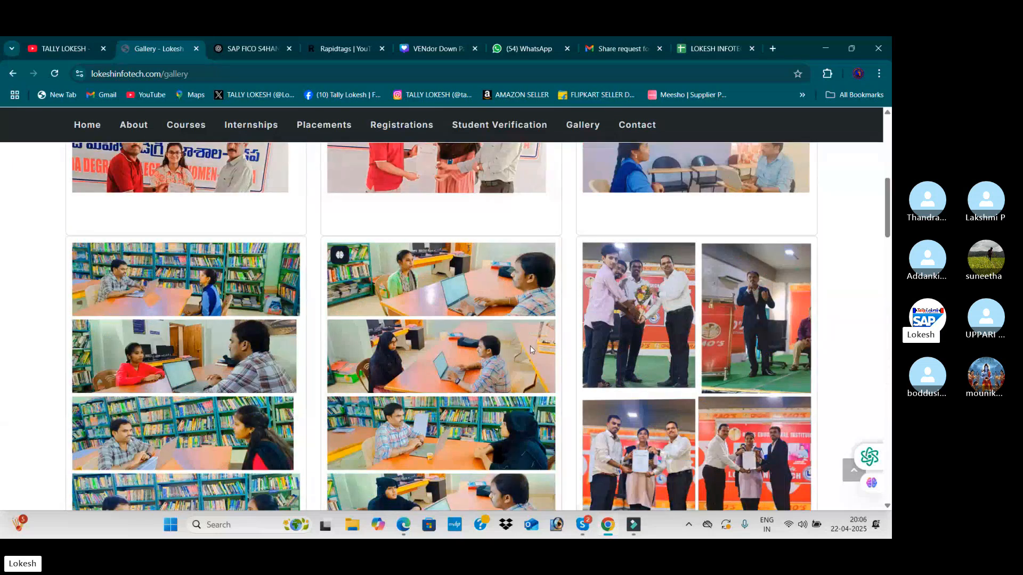
pyautogui.scroll(5, 531, 350)
# Minimize the Chrome, Skype call and PDF windows, and launch TallyPrime from the desktop
pyautogui.click(825, 48)
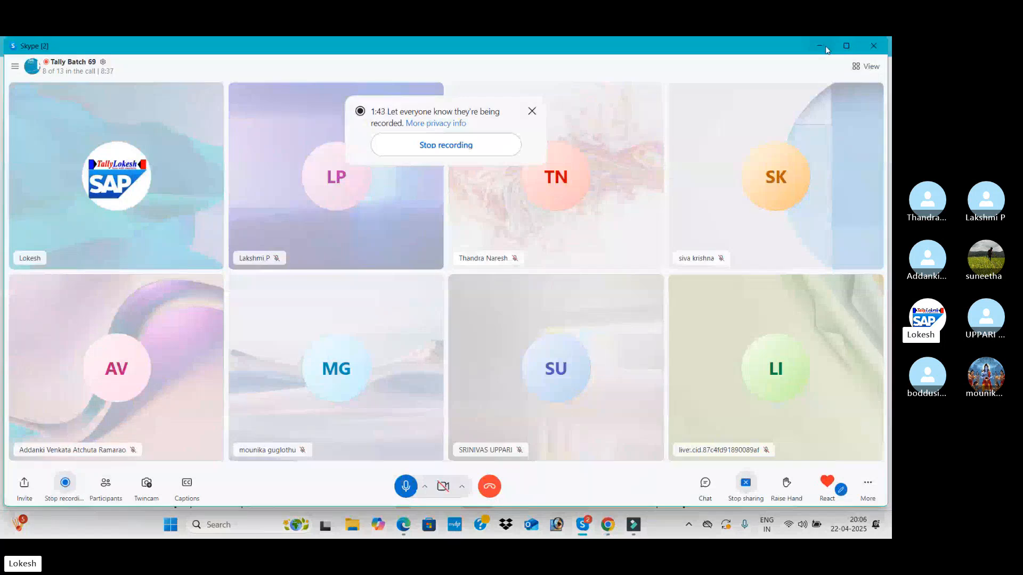
pyautogui.click(824, 45)
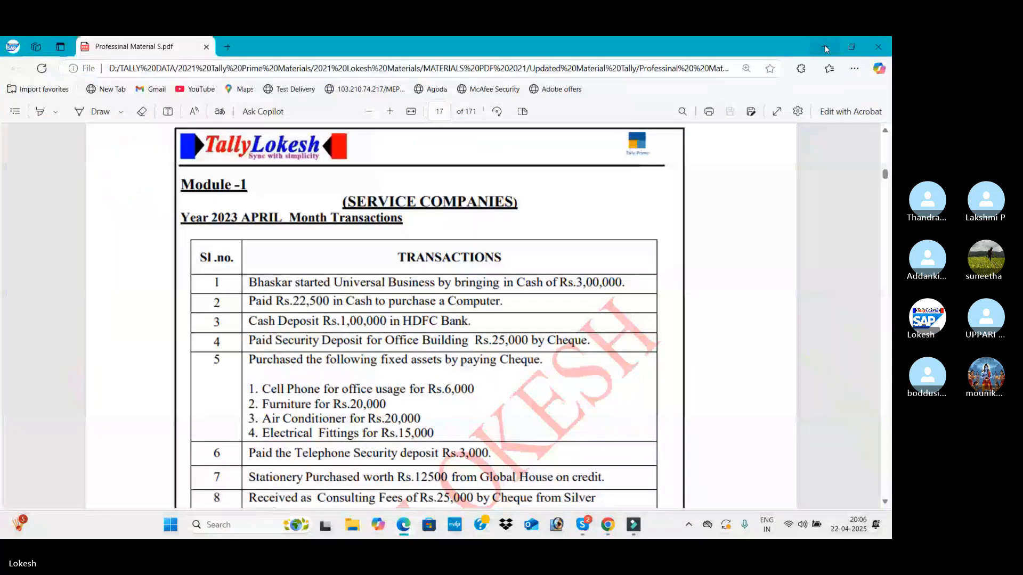
pyautogui.click(825, 49)
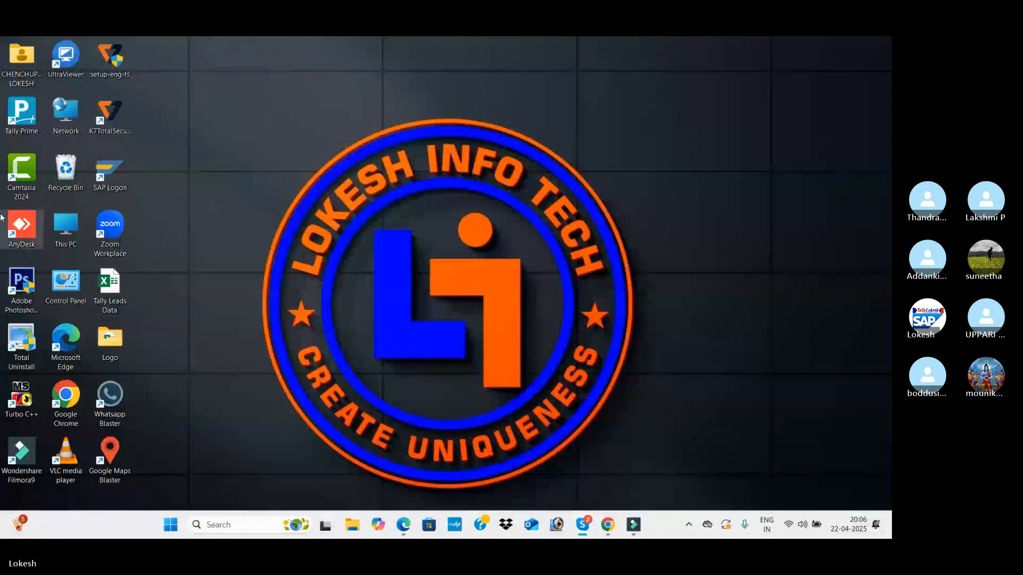
pyautogui.doubleClick(19, 116)
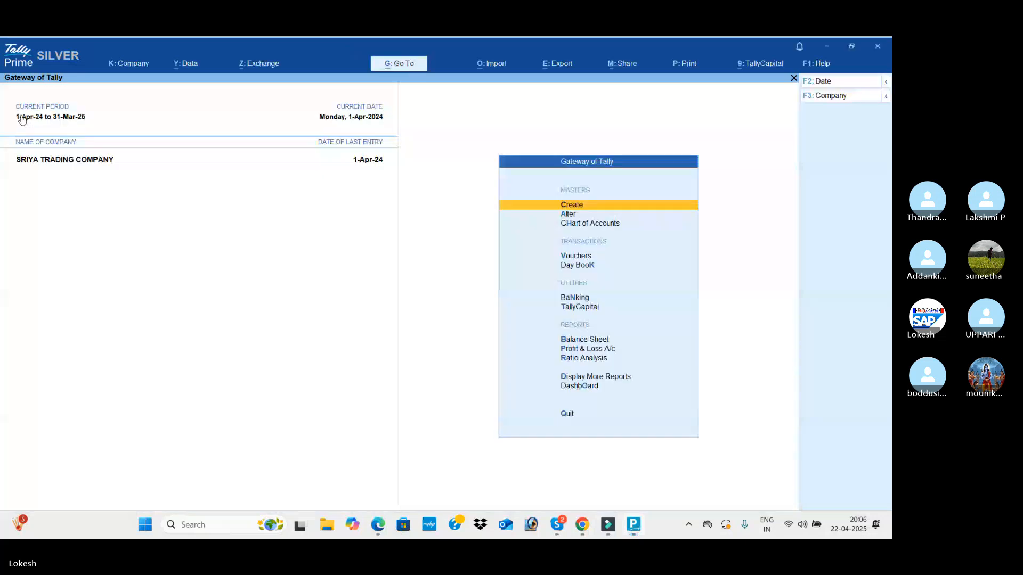
# Shut the loaded company SRIYA TRADING COMPANY and bring up the company selection list
pyautogui.click(844, 99)
pyautogui.press('Up')
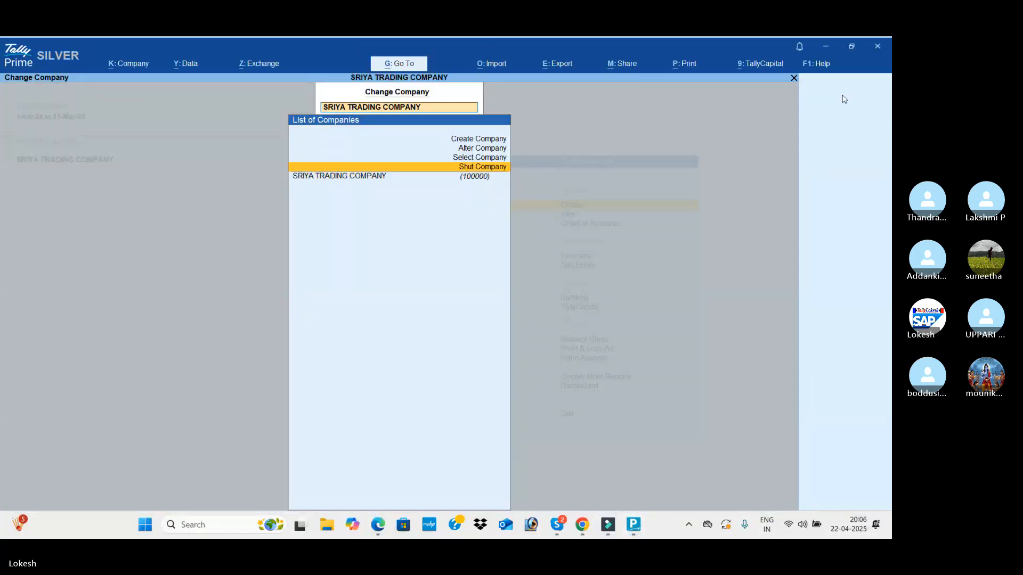
pyautogui.press('Return')
pyautogui.press('Return')
pyautogui.press('Return')
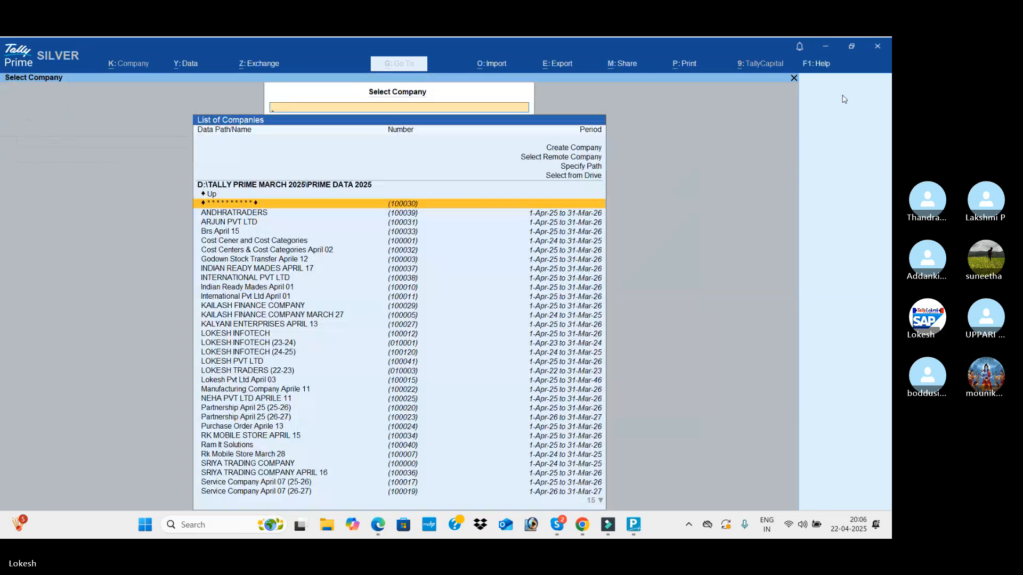
# Open a blank Company Creation form through the Create Company option
pyautogui.press('Up')
pyautogui.press('Up')
pyautogui.press('Up')
pyautogui.press('Up')
pyautogui.press('Up')
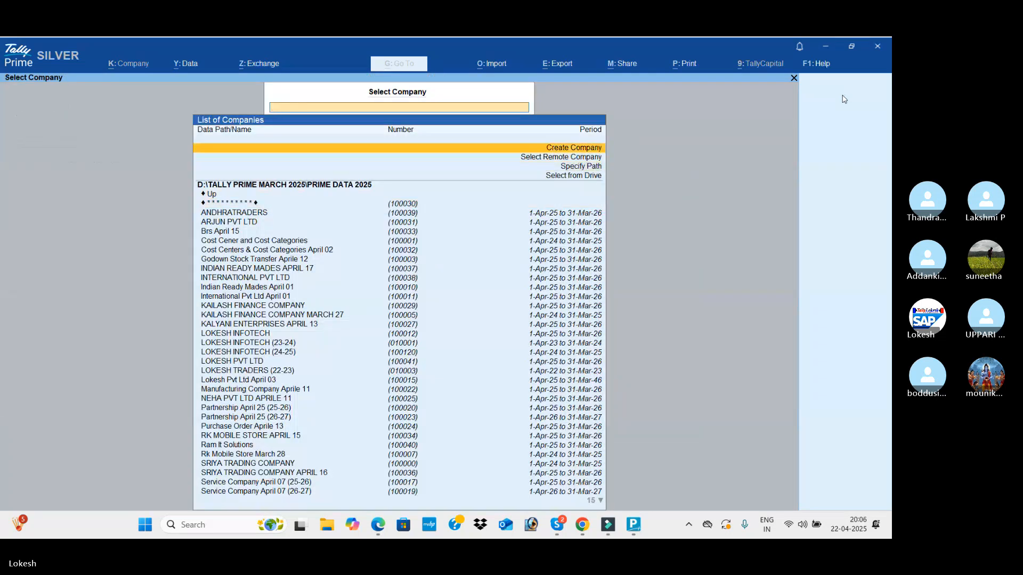
pyautogui.press('Return')
# Switch to the course material PDF in Edge and review the Module-1 Service Companies transactions for April and May
pyautogui.hotkey('alt', 'Tab')
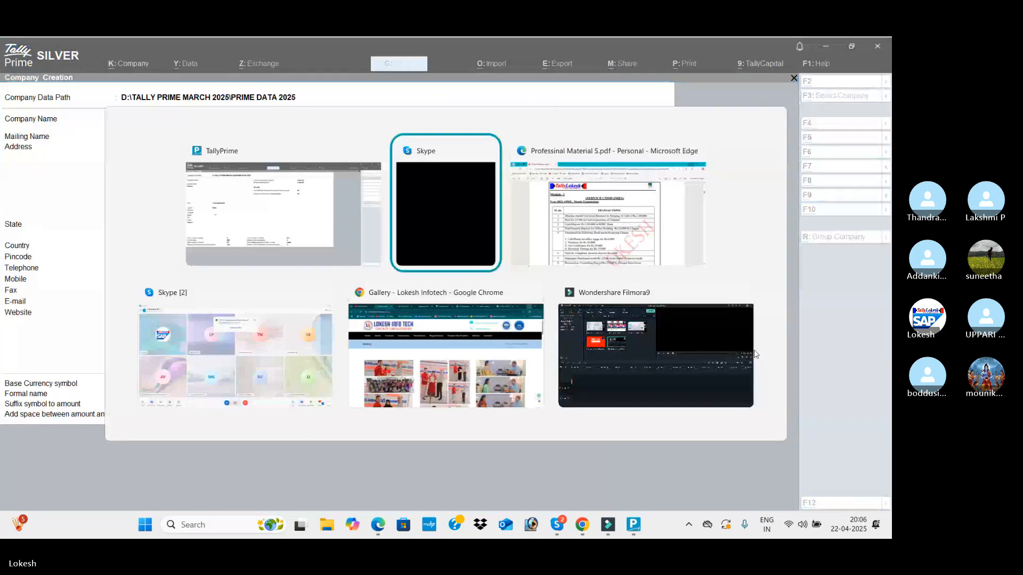
pyautogui.hotkey('alt', 'Tab')
pyautogui.scroll(-1, 278, 292)
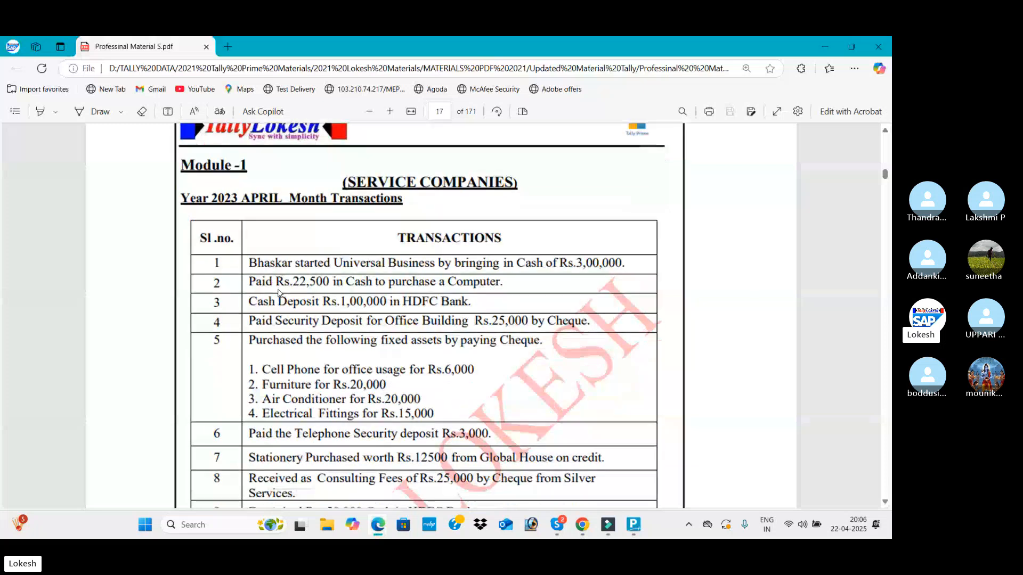
pyautogui.scroll(-10, 278, 292)
pyautogui.scroll(4, 277, 296)
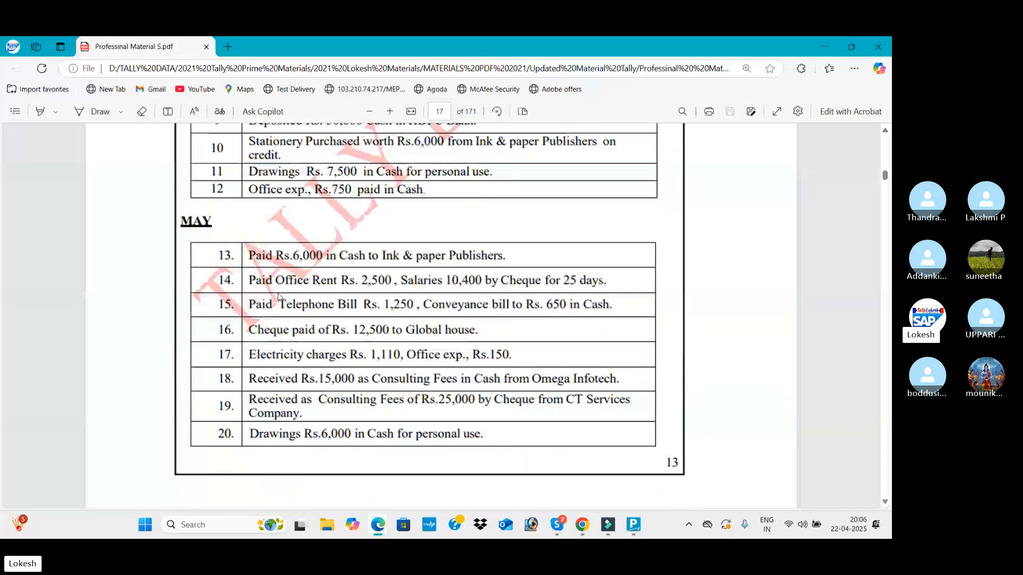
pyautogui.scroll(4, 278, 296)
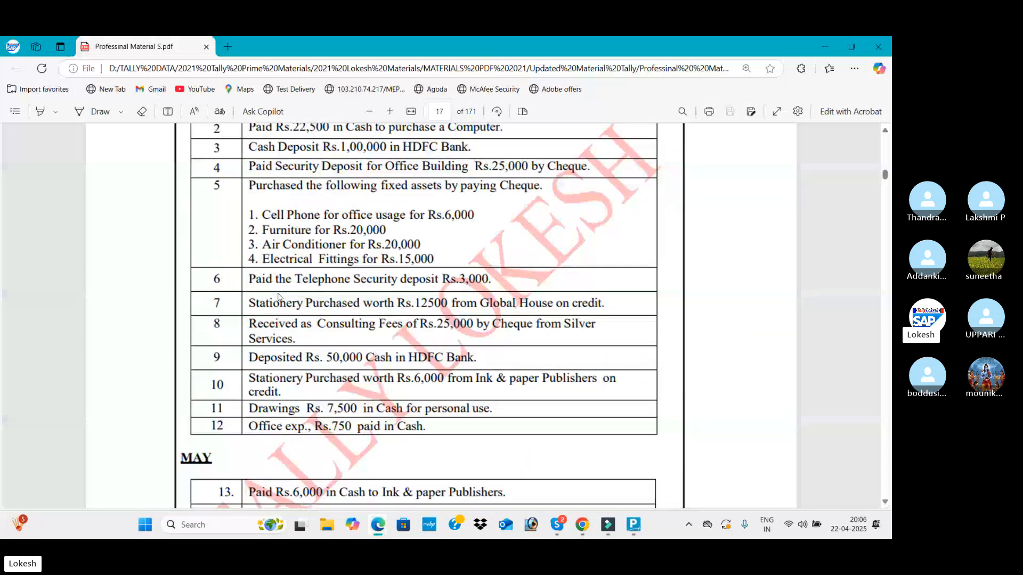
pyautogui.scroll(1, 278, 296)
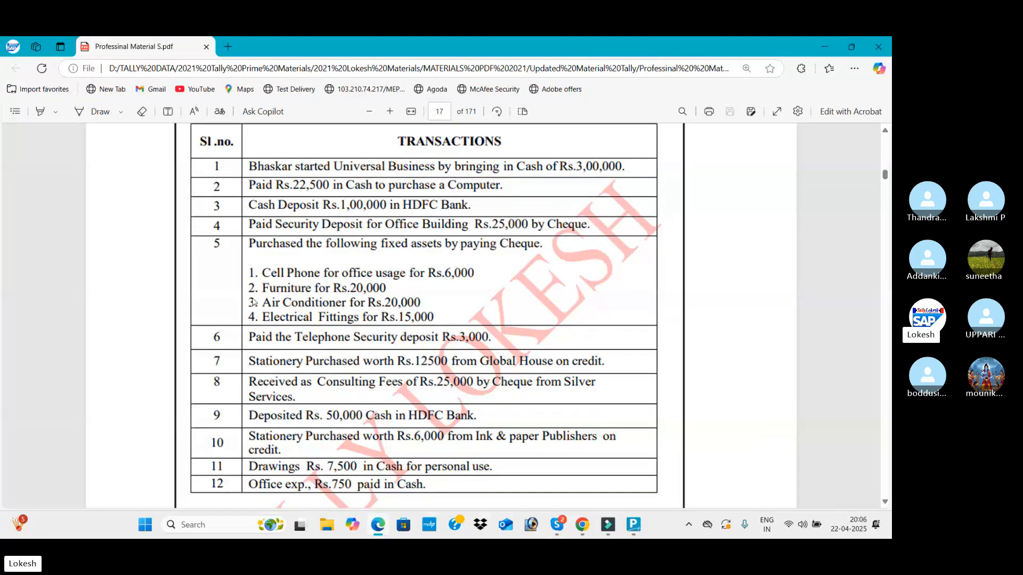
pyautogui.scroll(1, 486, 239)
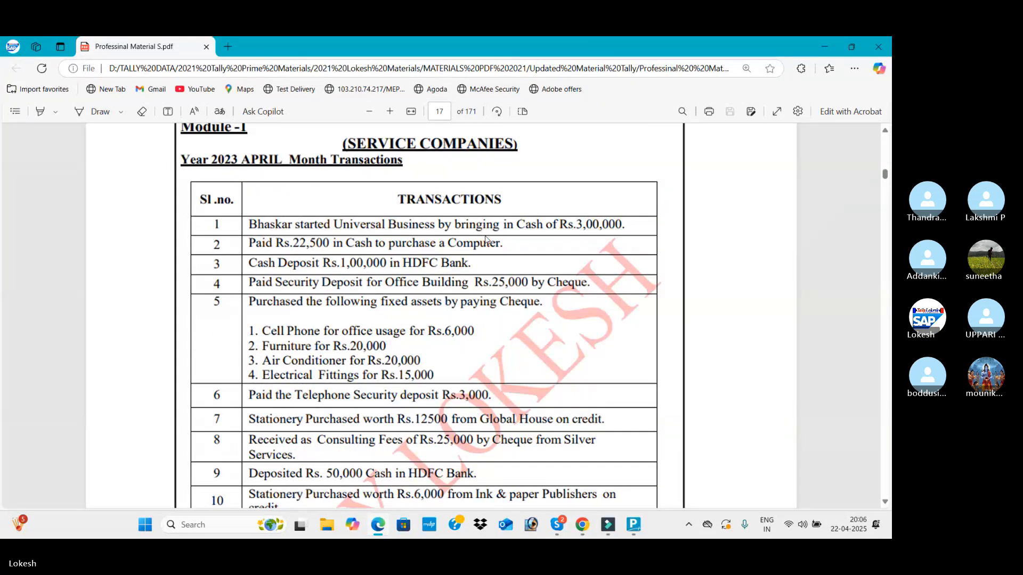
pyautogui.scroll(1, 486, 239)
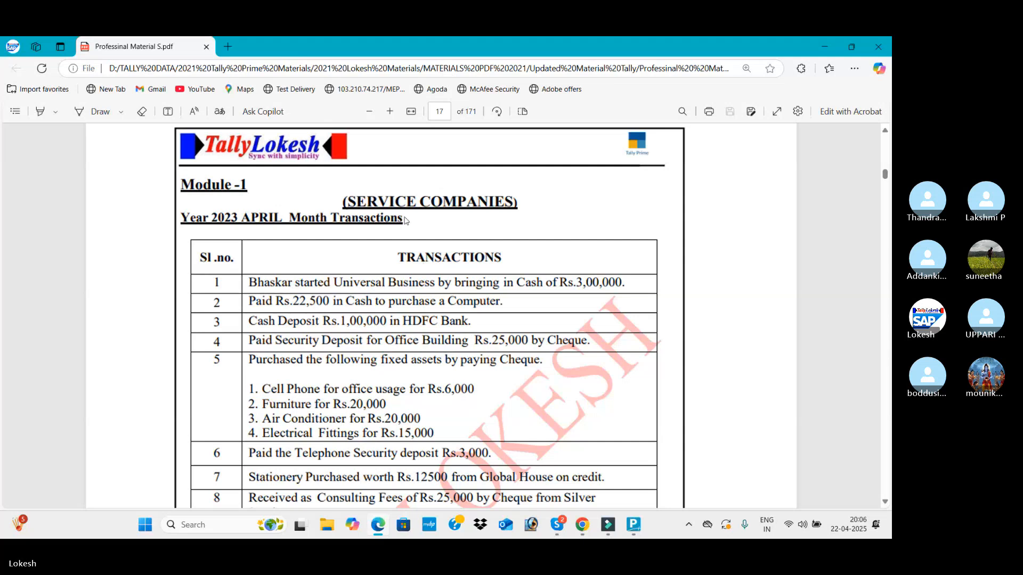
# Switch back to the TallyPrime company creation form and name the new company SERVICE COMPANY APRIL 22
pyautogui.hotkey('alt', 'Tab')
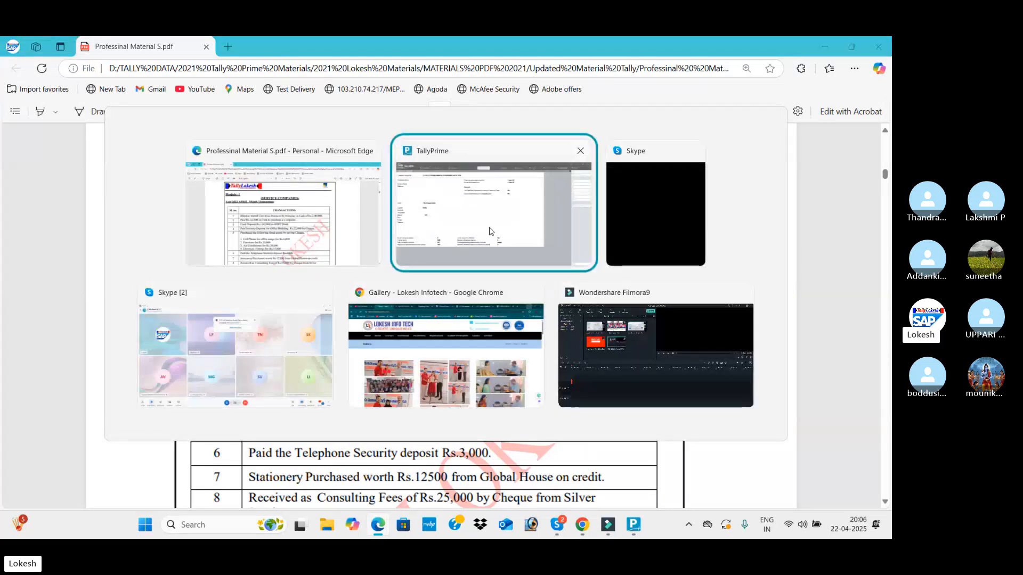
pyautogui.write('SERV')
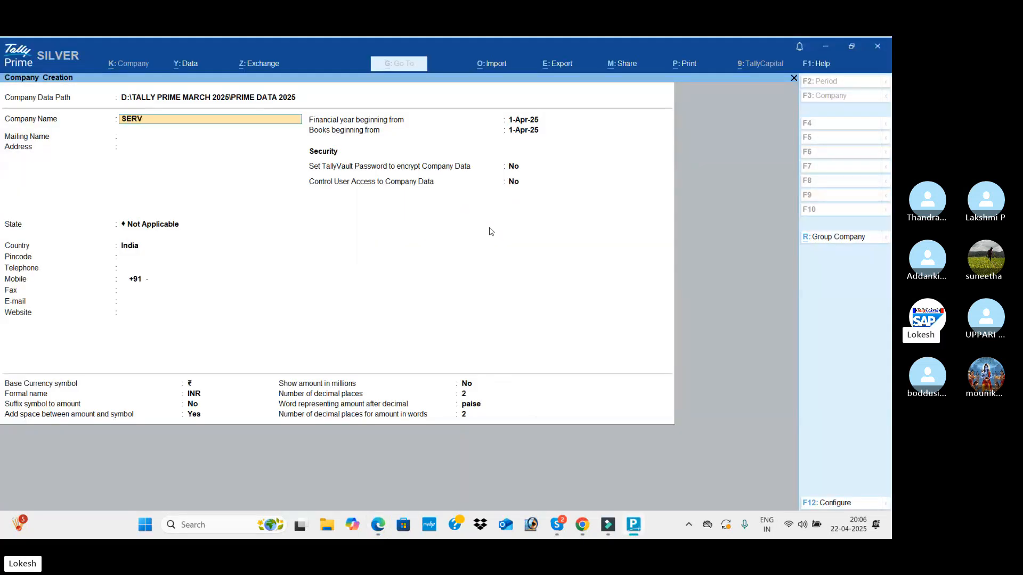
pyautogui.write('ICE COMPAN')
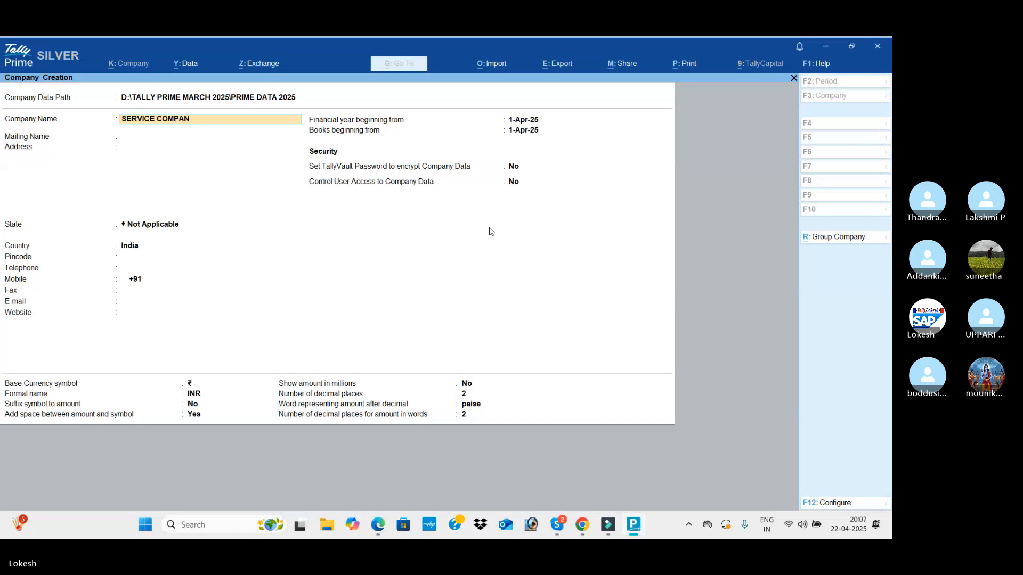
pyautogui.write('Y APRIL 22')
# Set the company's state to Andhra Pradesh, leave the address blank, and save the new company
pyautogui.press('Return')
pyautogui.press('Return')
pyautogui.press('Return')
pyautogui.press('Down')
pyautogui.press('Down')
pyautogui.press('Return')
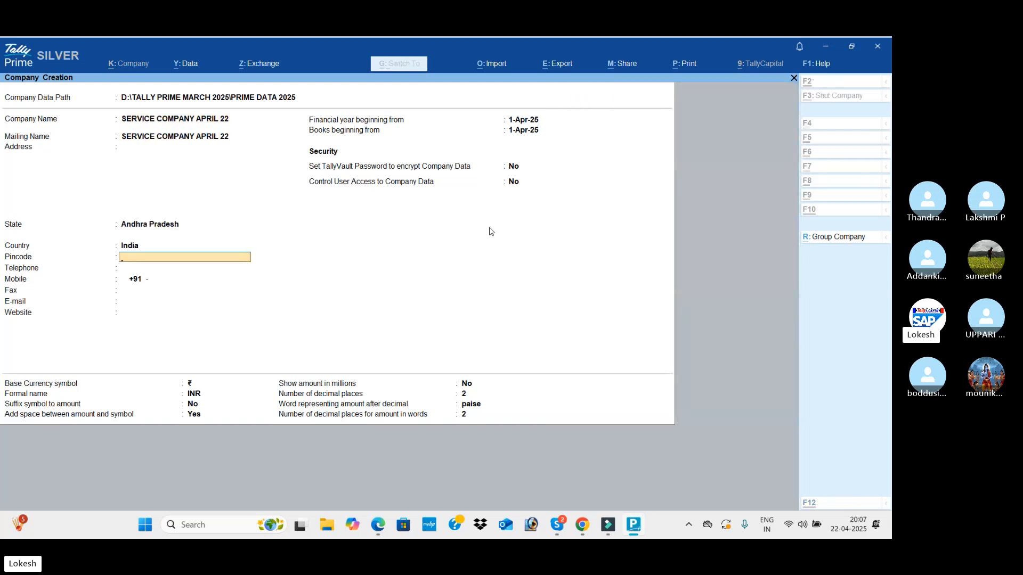
pyautogui.hotkey('ctrl', 'a')
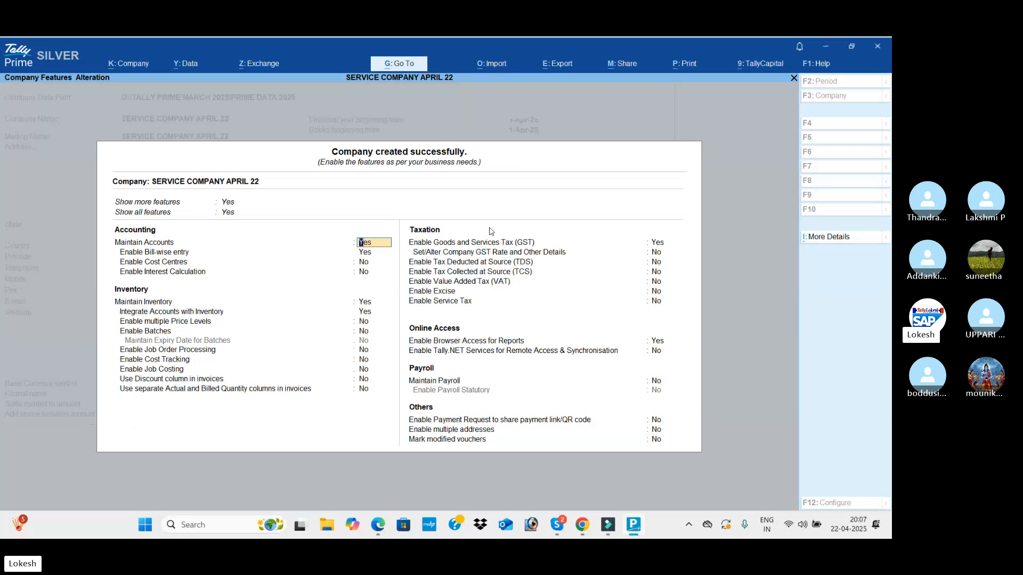
# Turn off bill-wise entry and inventory maintenance in the new company's features
pyautogui.press('Return')
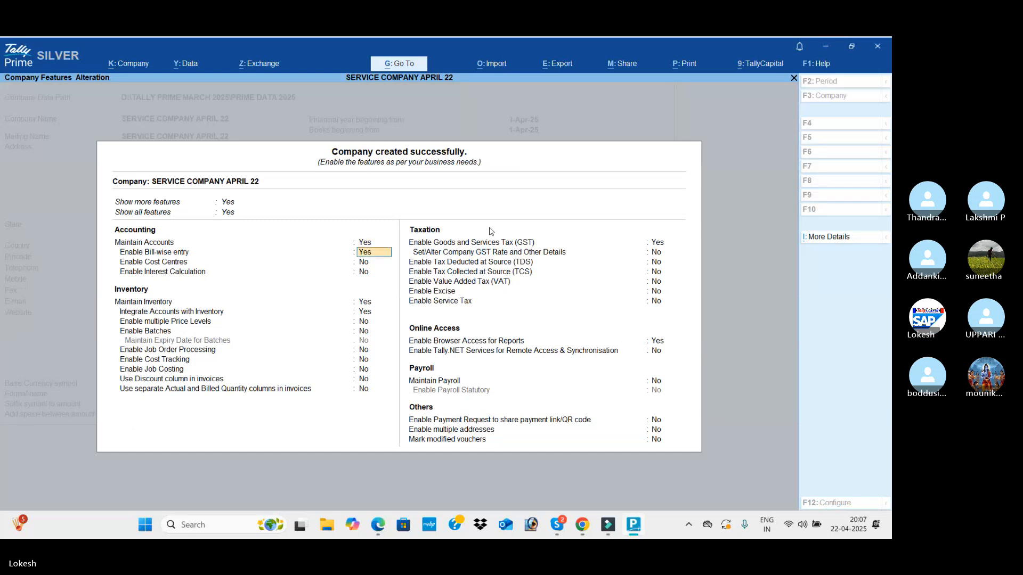
pyautogui.write('n')
pyautogui.press('Return')
pyautogui.press('Return')
pyautogui.press('Return')
# Disable Goods and Services Tax (GST) for the company and leave the other taxation features off
pyautogui.write('n')
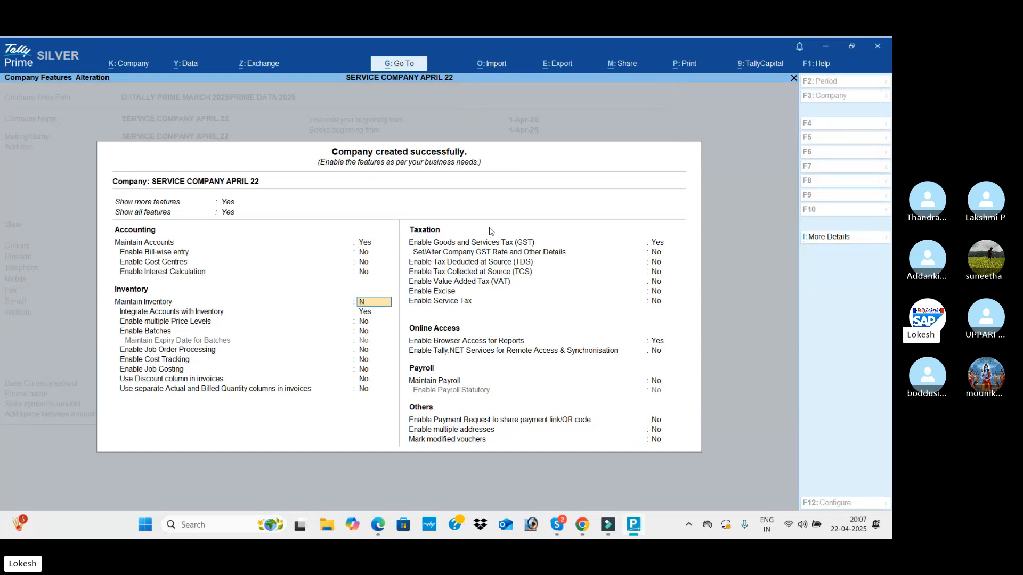
pyautogui.press('Return')
# Disable browser access for reports, leave the remaining features off, and save the company features
pyautogui.write('n')
pyautogui.press('Return')
pyautogui.press('Return')
pyautogui.press('Return')
pyautogui.press('Return')
pyautogui.press('Return')
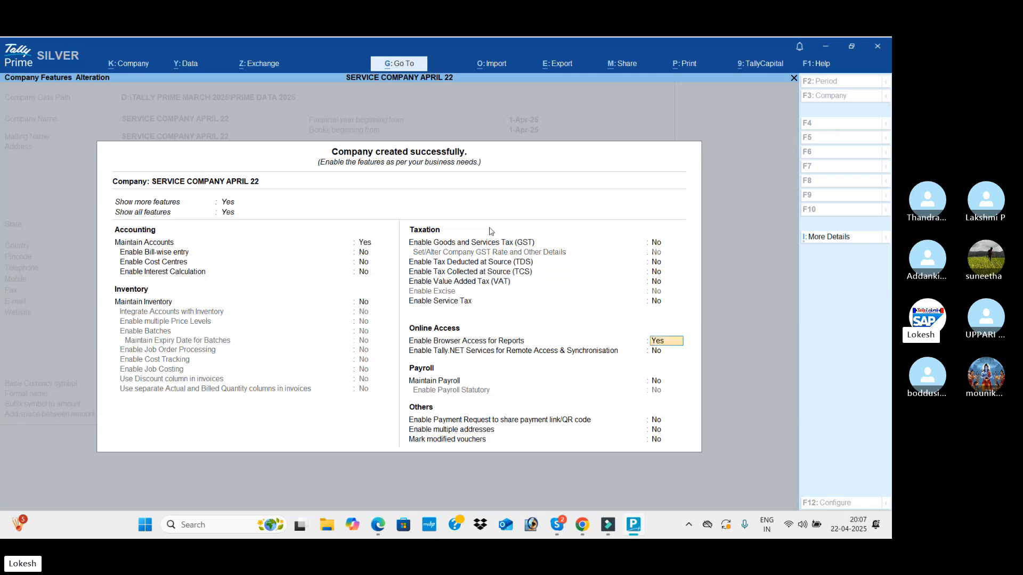
pyautogui.write('n')
pyautogui.press('Return')
pyautogui.press('Return')
pyautogui.press('Return')
pyautogui.press('Return')
pyautogui.press('Return')
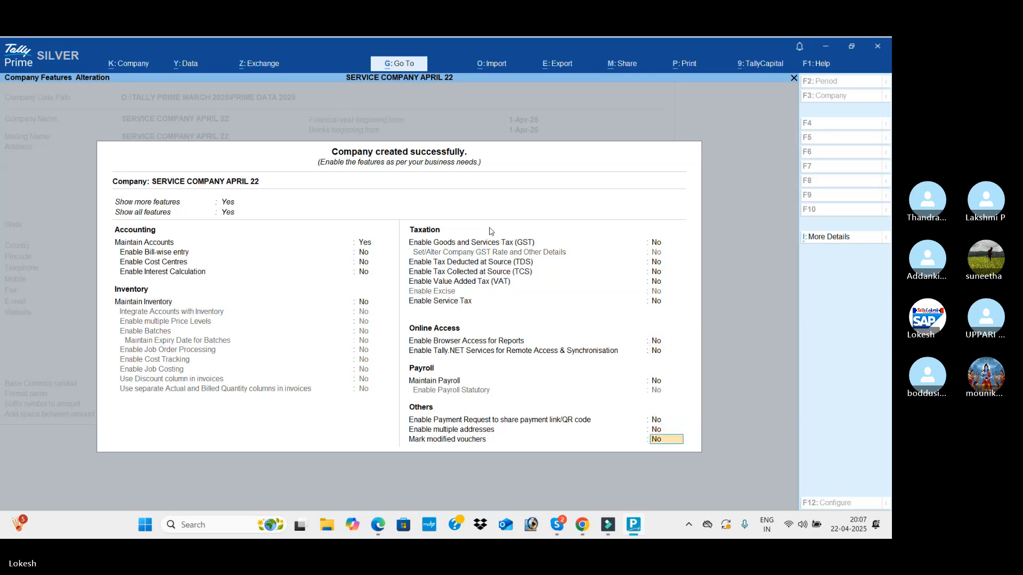
pyautogui.press('Return')
pyautogui.press('Return')
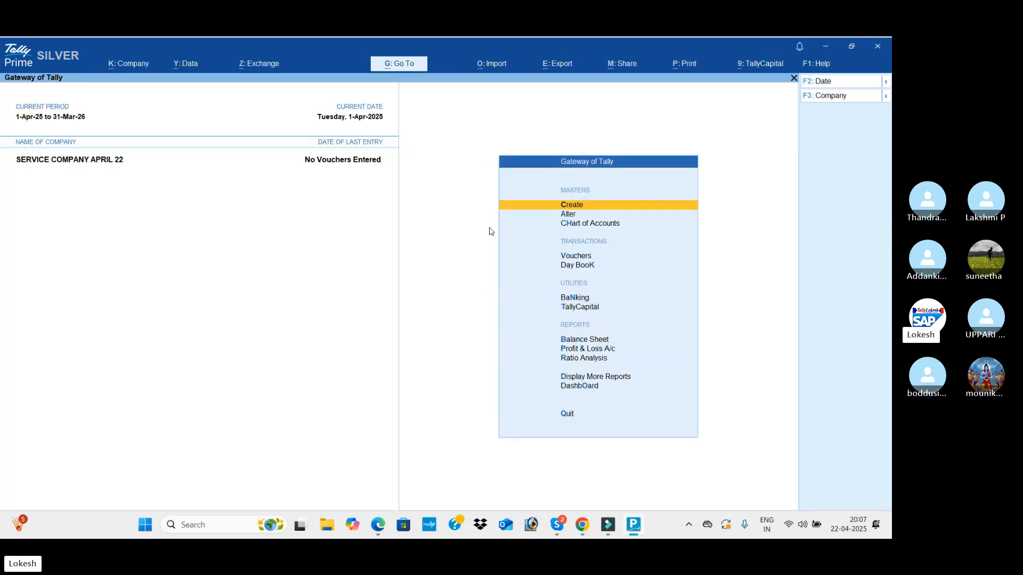
# Switch to the course material PDF and review the first April transactions of Module-1 Service Companies
pyautogui.hotkey('alt', 'Tab')
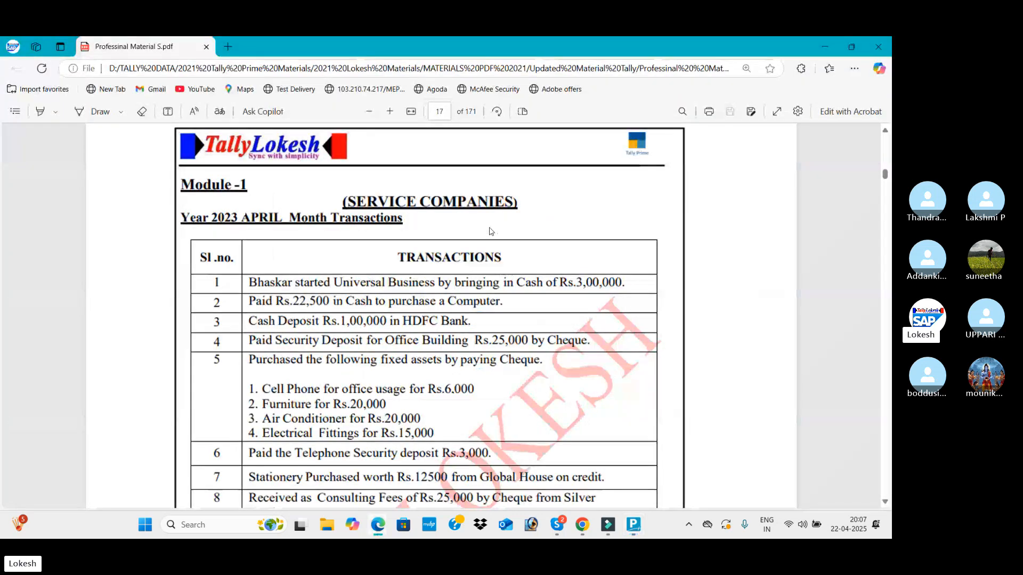
pyautogui.hotkey('alt', 'Tab')
pyautogui.hotkey('alt', 'Tab')
pyautogui.hotkey('alt', 'Tab')
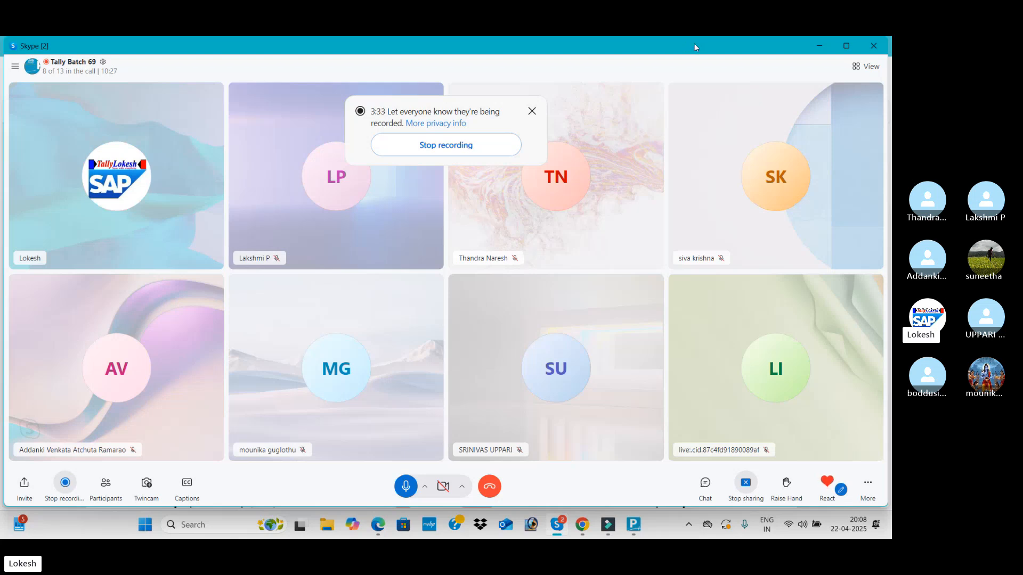
pyautogui.hotkey('alt', 'Tab')
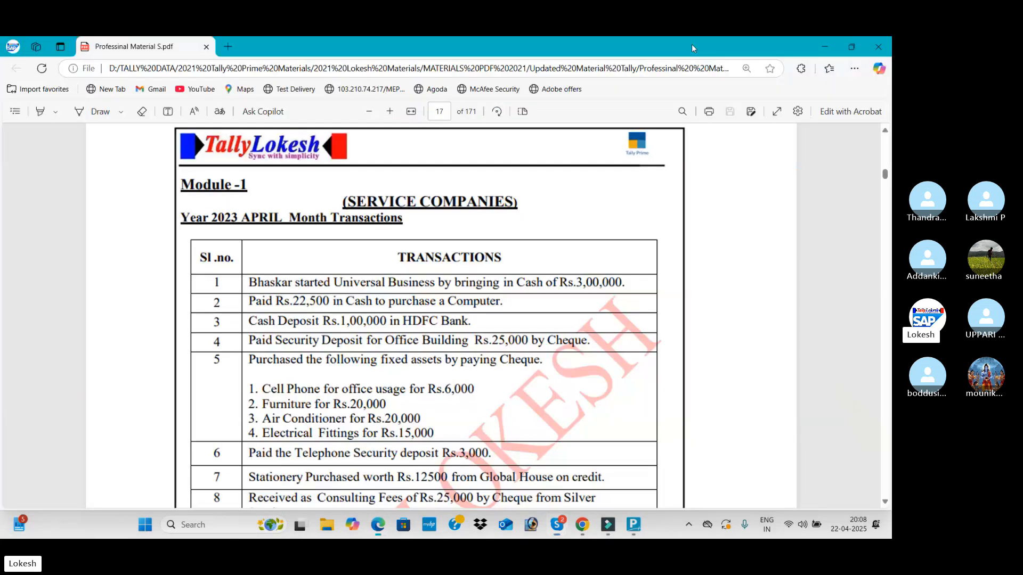
pyautogui.scroll(-3, 349, 322)
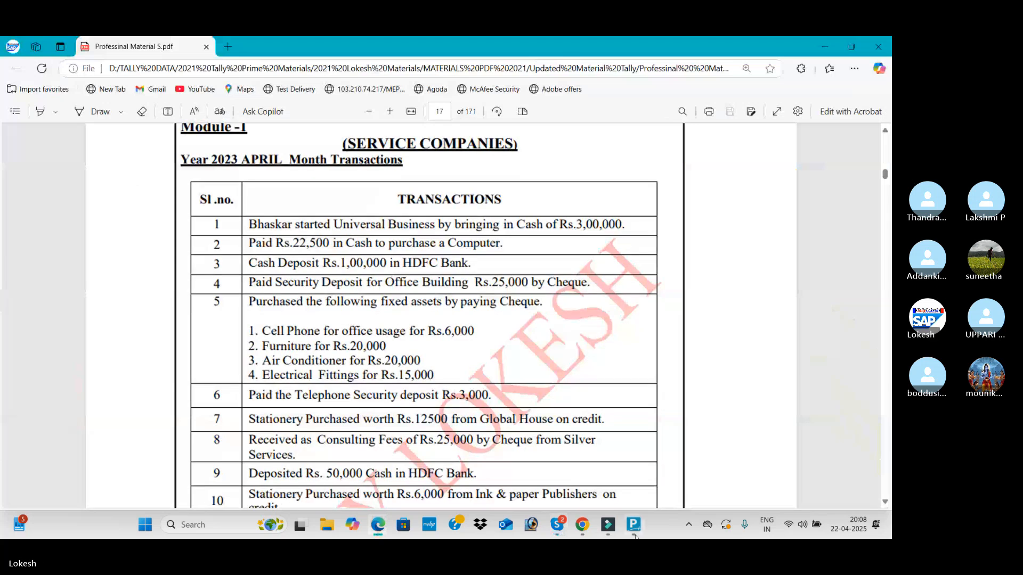
# Open a new Receipt voucher in TallyPrime, checking it against the first transaction in the PDF
pyautogui.hotkey('alt', 'Tab')
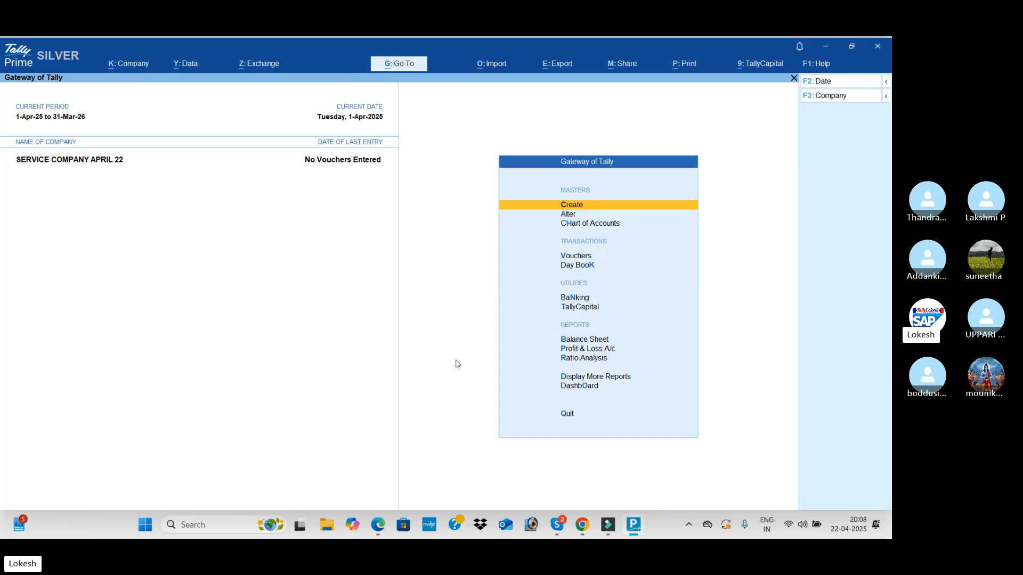
pyautogui.press('Down')
pyautogui.press('Down')
pyautogui.press('Down')
pyautogui.press('Return')
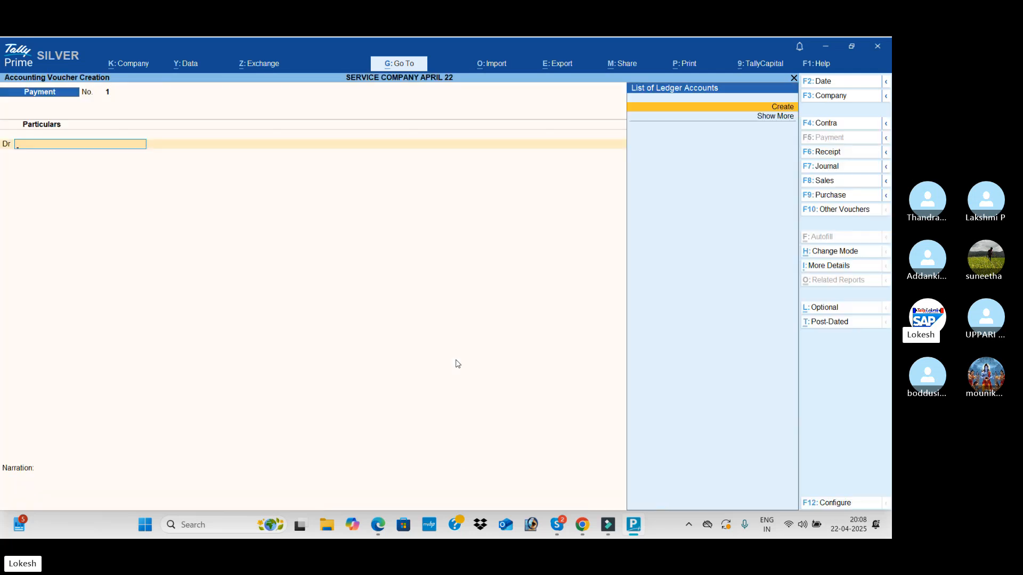
pyautogui.click(841, 157)
pyautogui.press('alt')
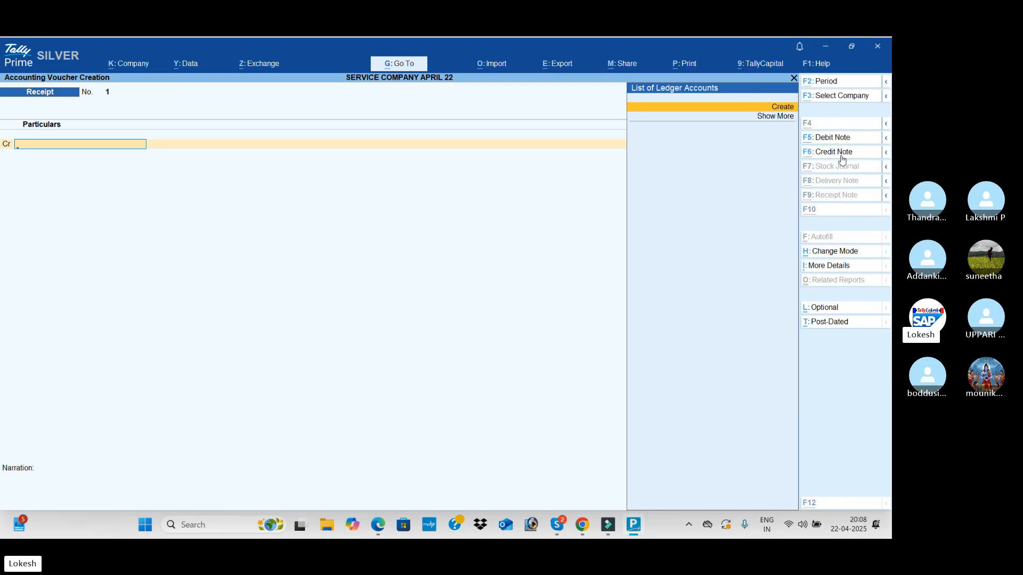
pyautogui.hotkey('alt', 'Tab')
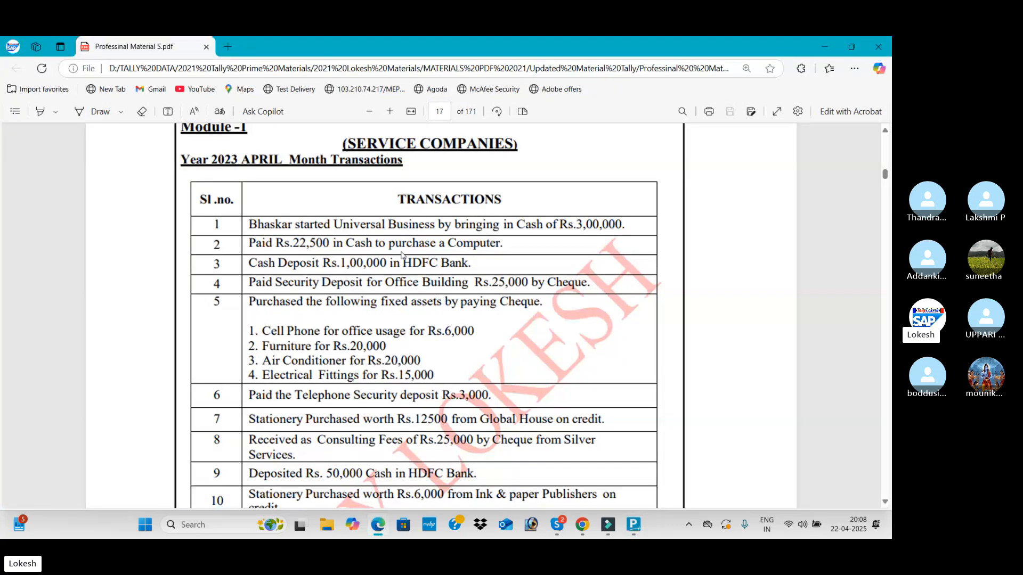
pyautogui.hotkey('alt', 'Tab')
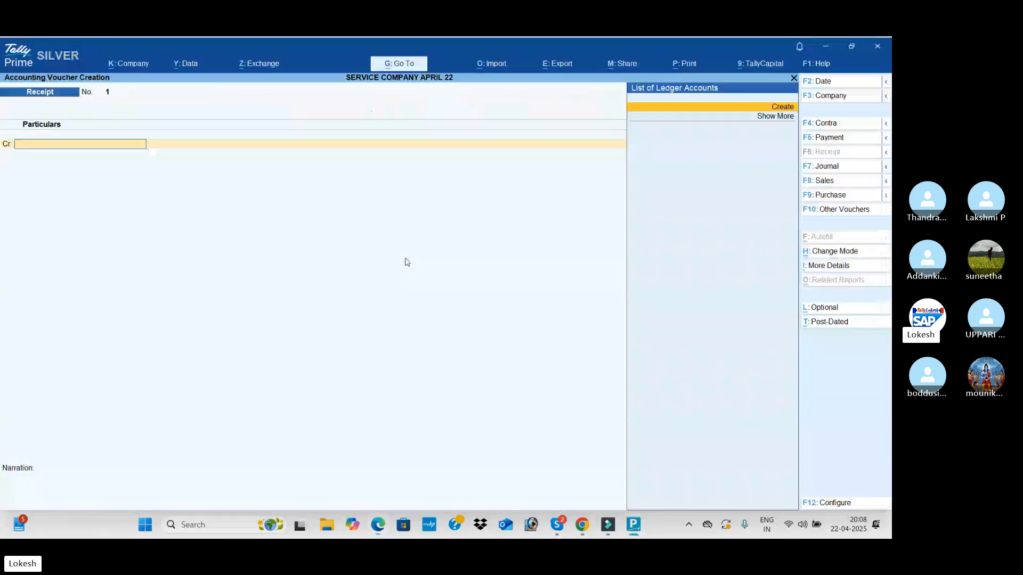
# Set the receipt voucher's date to 1-4
pyautogui.click(834, 84)
pyautogui.press('BackSpace')
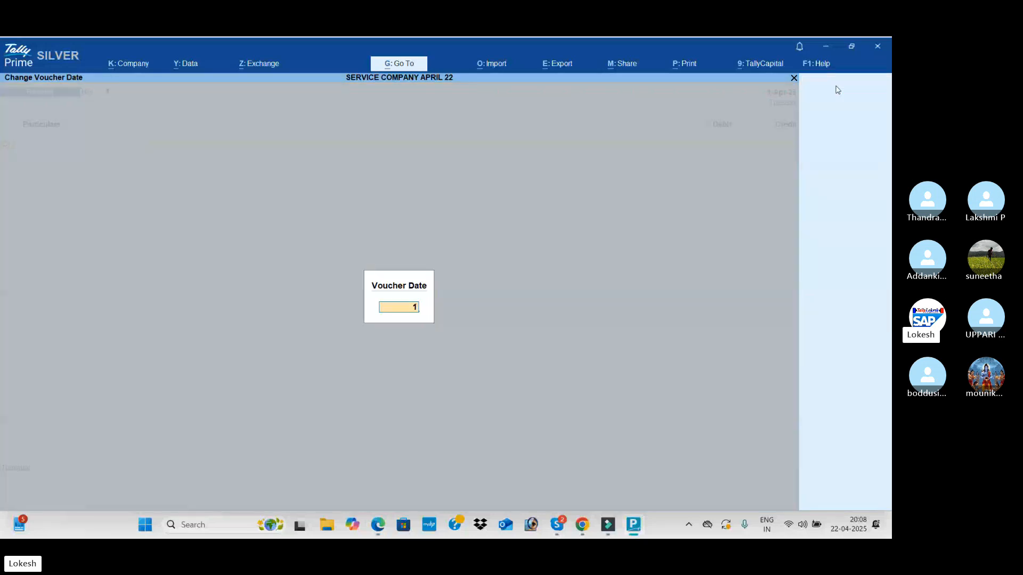
pyautogui.write('1-4')
pyautogui.press('Return')
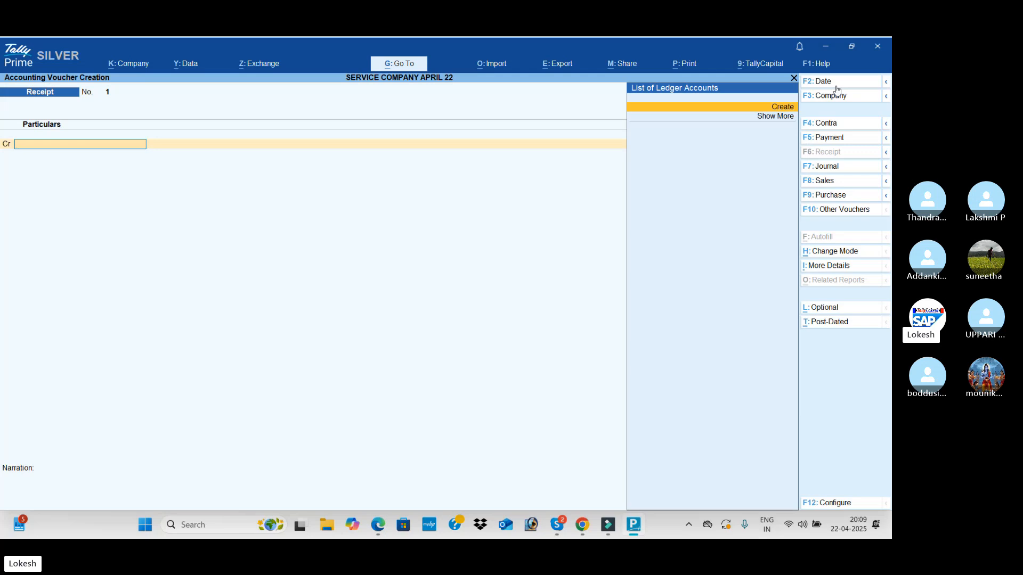
# Create a ledger named Capital under the Capital Account group for the voucher's credit line
pyautogui.hotkey('alt', 'c')
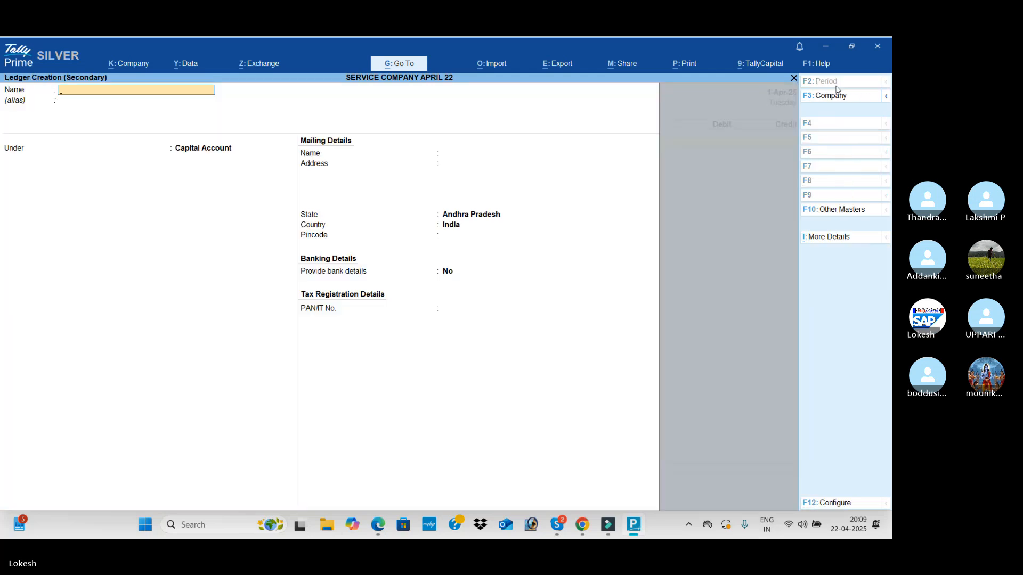
pyautogui.write('Capital')
pyautogui.press('Return')
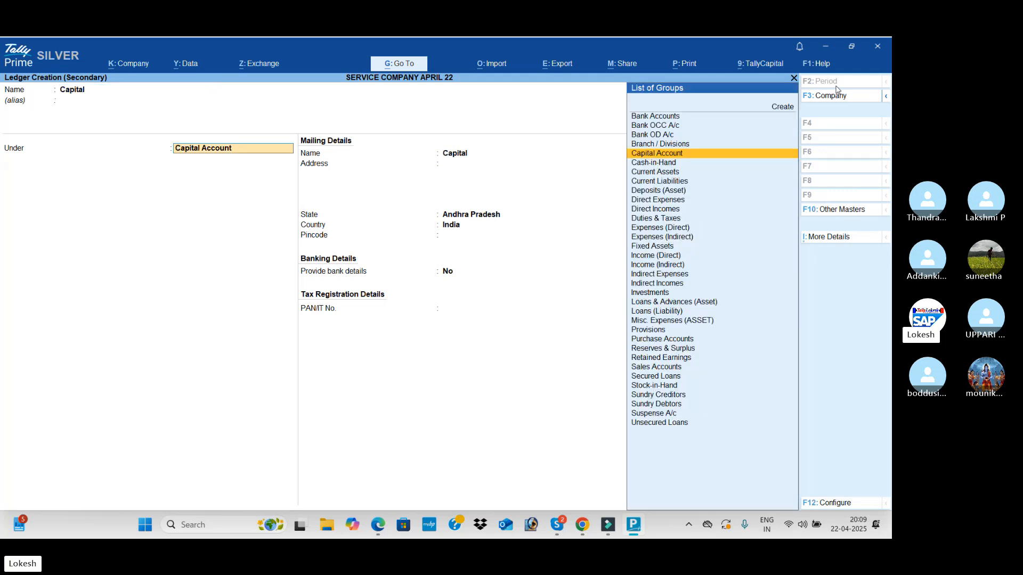
pyautogui.press('Return')
pyautogui.press('Return')
pyautogui.press('Return')
pyautogui.press('Return')
pyautogui.press('Return')
pyautogui.press('Return')
pyautogui.press('Return')
pyautogui.press('Return')
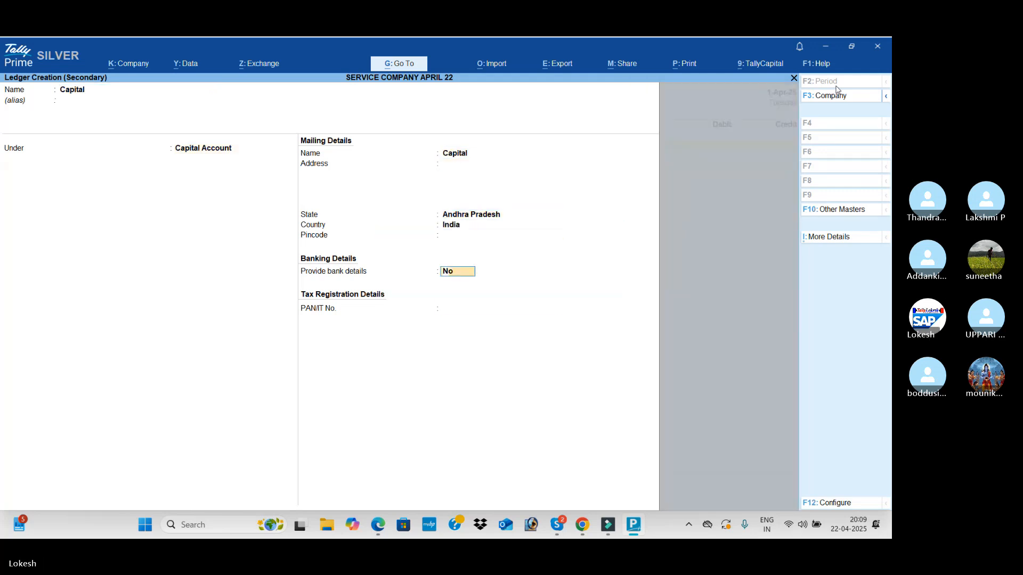
pyautogui.press('Return')
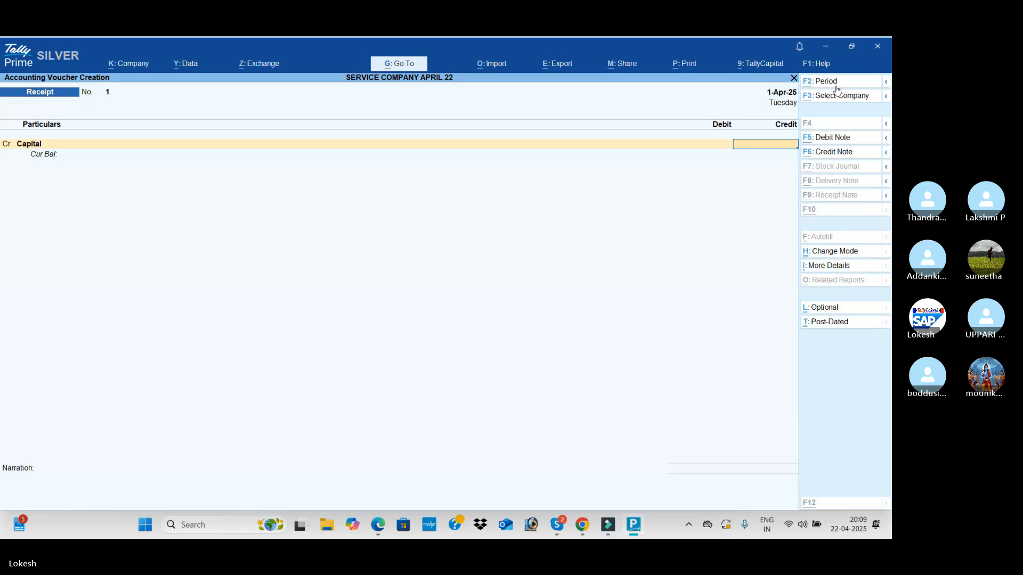
# Credit Capital with the 3,00,000 from the PDF, debit Cash for the same amount, and save the receipt without a narration
pyautogui.hotkey('alt', 'Tab')
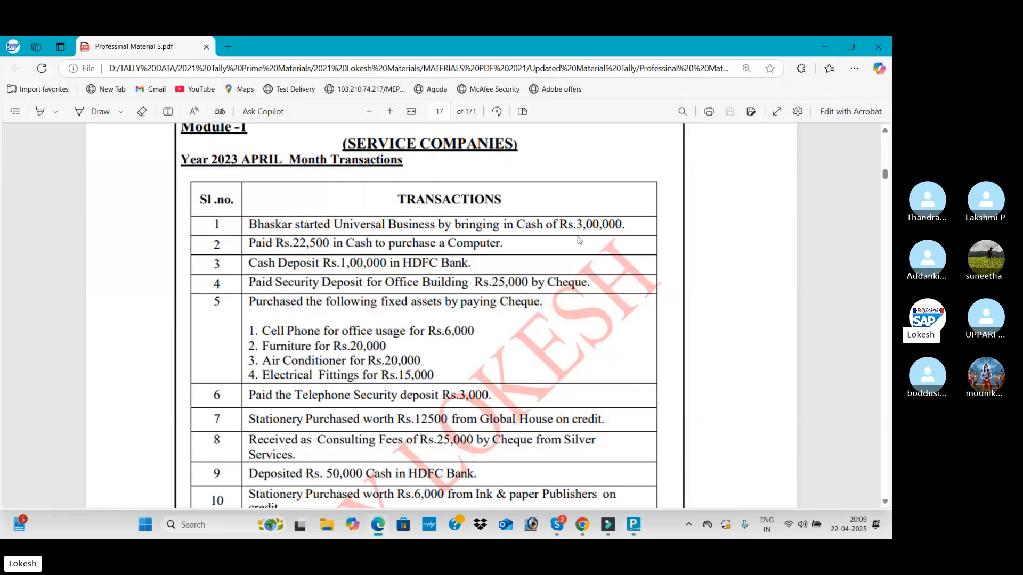
pyautogui.hotkey('alt', 'Tab')
pyautogui.write('30000')
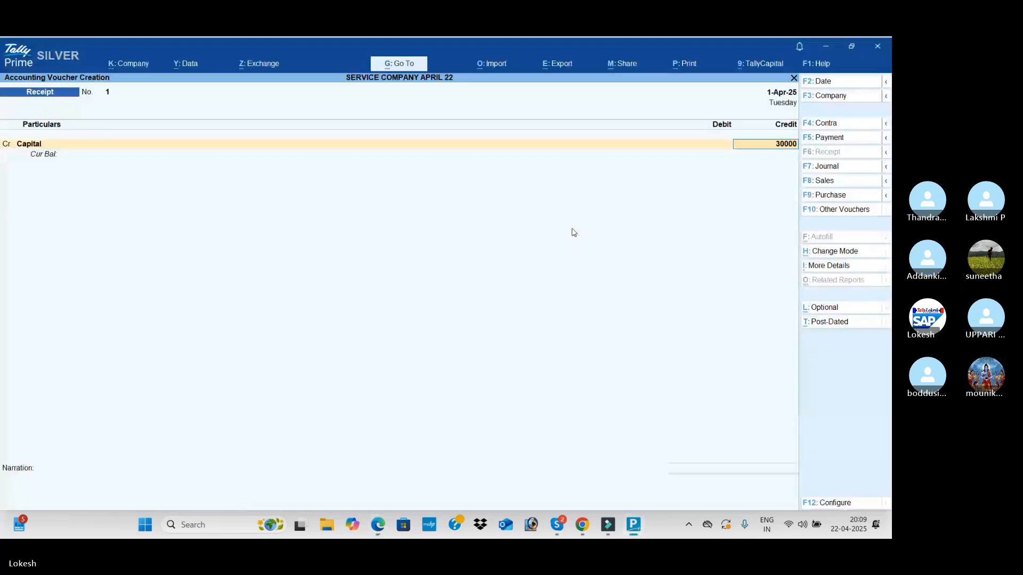
pyautogui.press('Return')
pyautogui.press('Down')
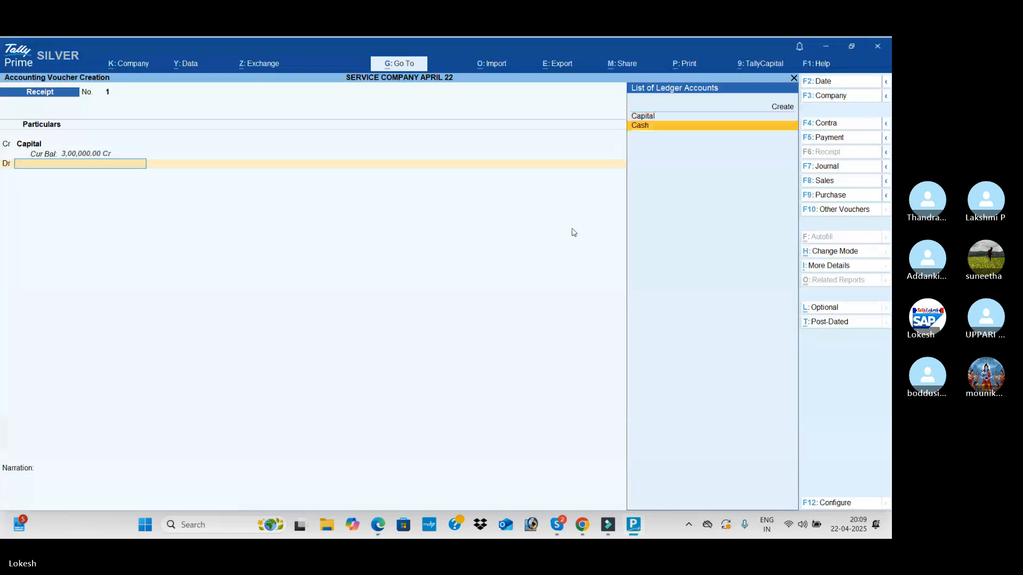
pyautogui.press('Return')
pyautogui.press('Return')
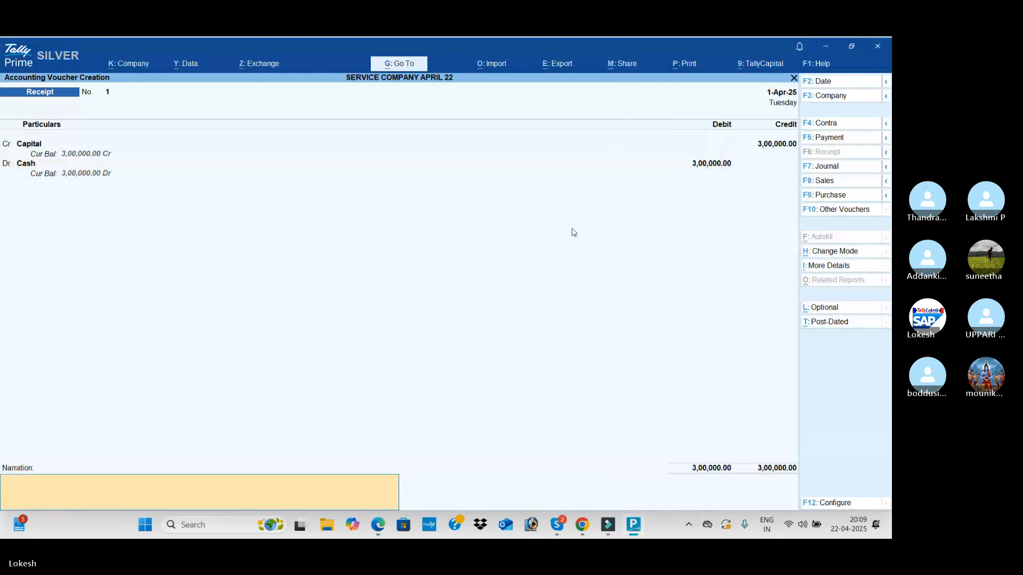
pyautogui.press('Return')
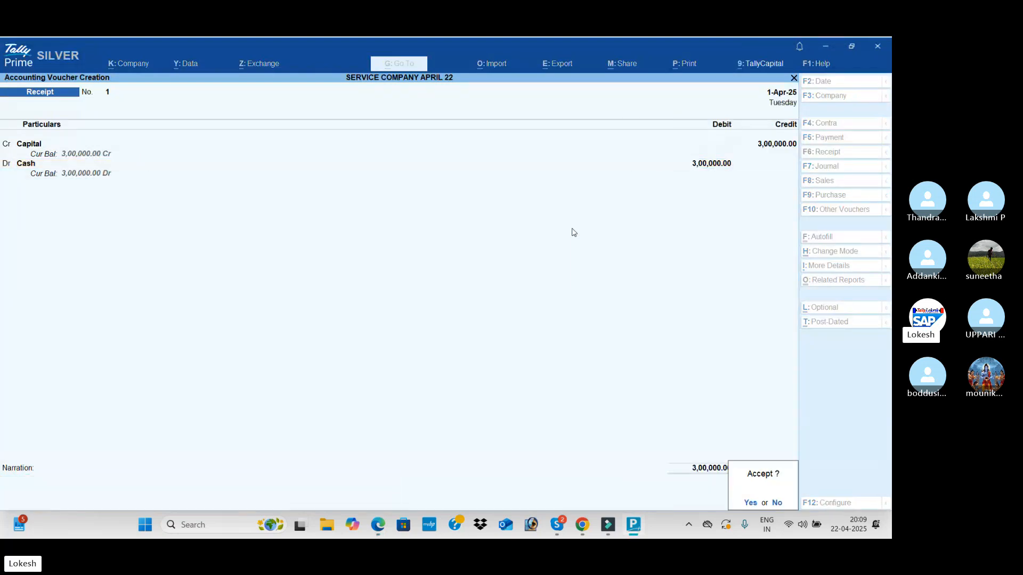
pyautogui.press('Return')
# Check the next transaction in the PDF, switch to the Skype call, and ring all participants not on the call
pyautogui.hotkey('alt', 'Tab')
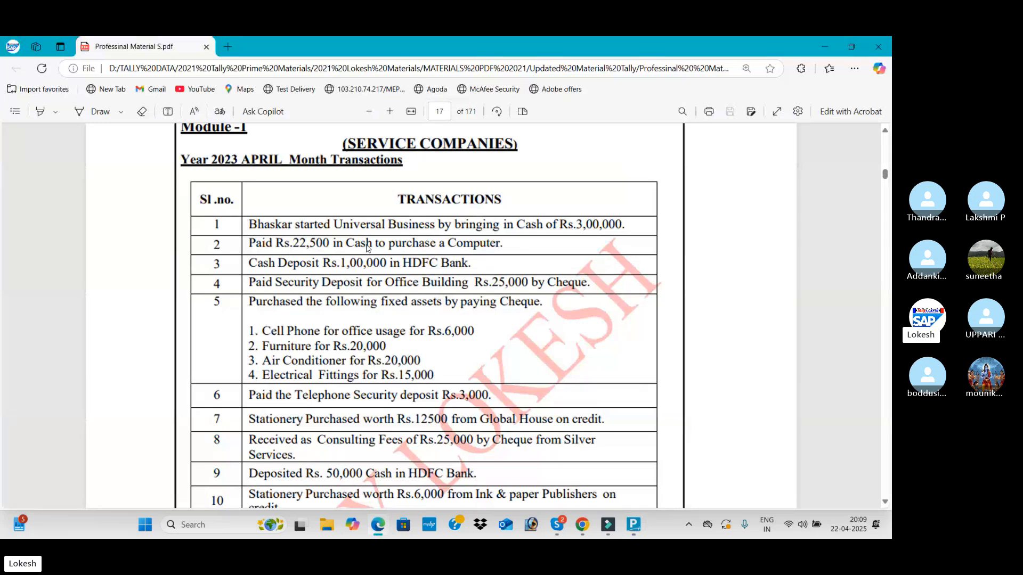
pyautogui.hotkey('alt', 'Tab')
pyautogui.hotkey('alt', 'Tab')
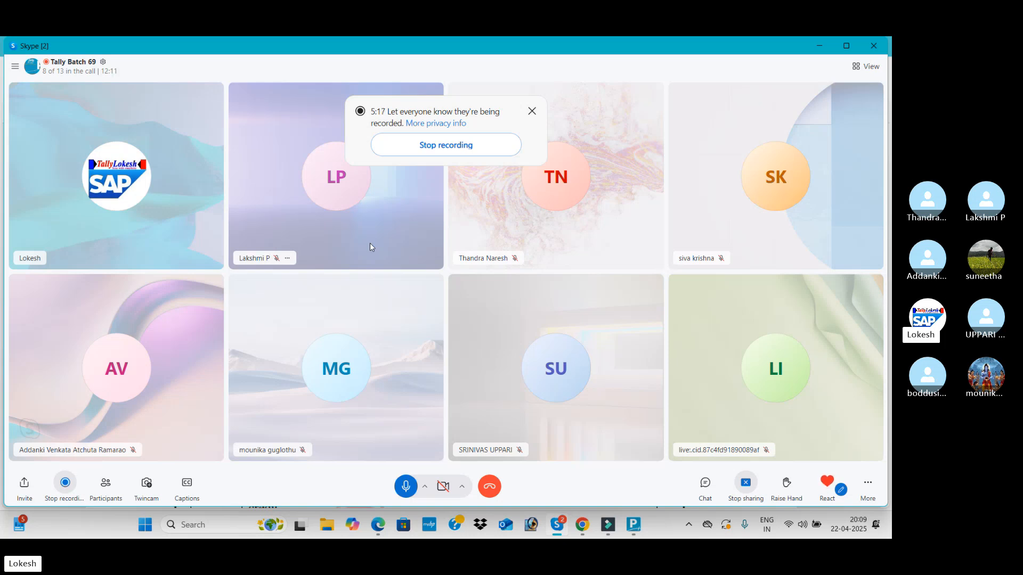
pyautogui.click(106, 485)
pyautogui.scroll(-3, 530, 330)
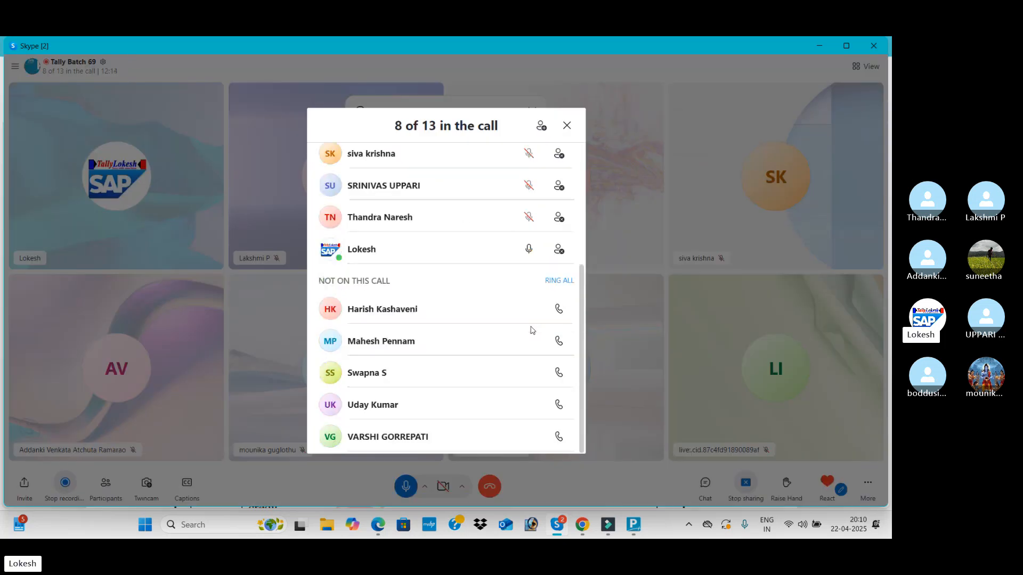
pyautogui.click(560, 282)
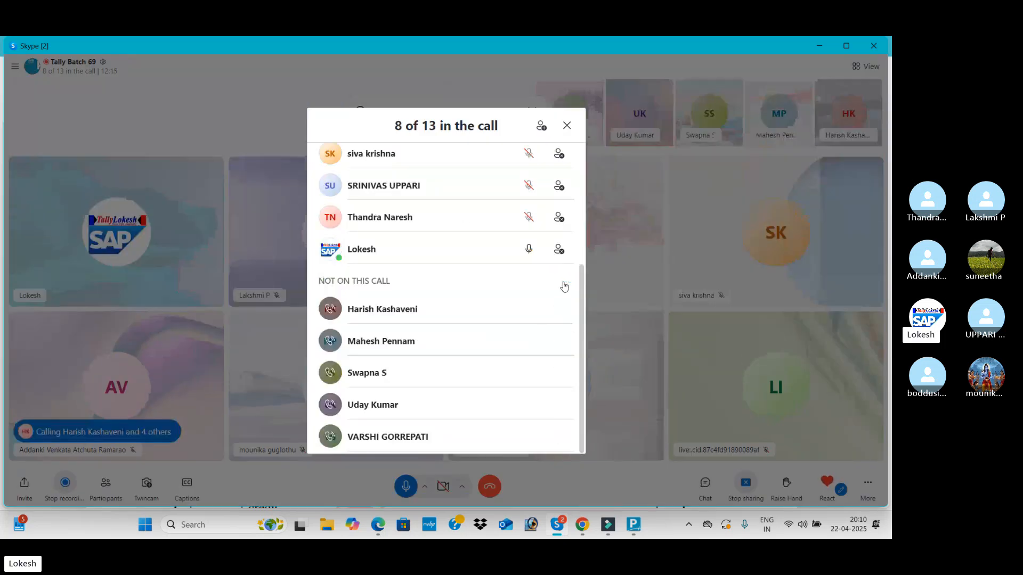
pyautogui.click(567, 127)
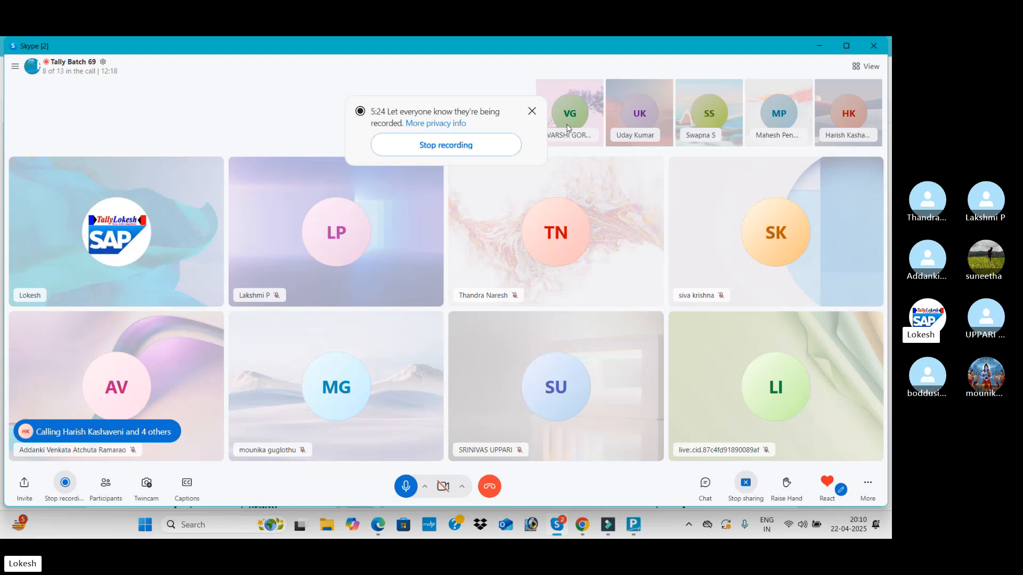
# Review the computer purchase transaction in the PDF, switch to TallyPrime, and start a payment voucher
pyautogui.hotkey('alt', 'Tab')
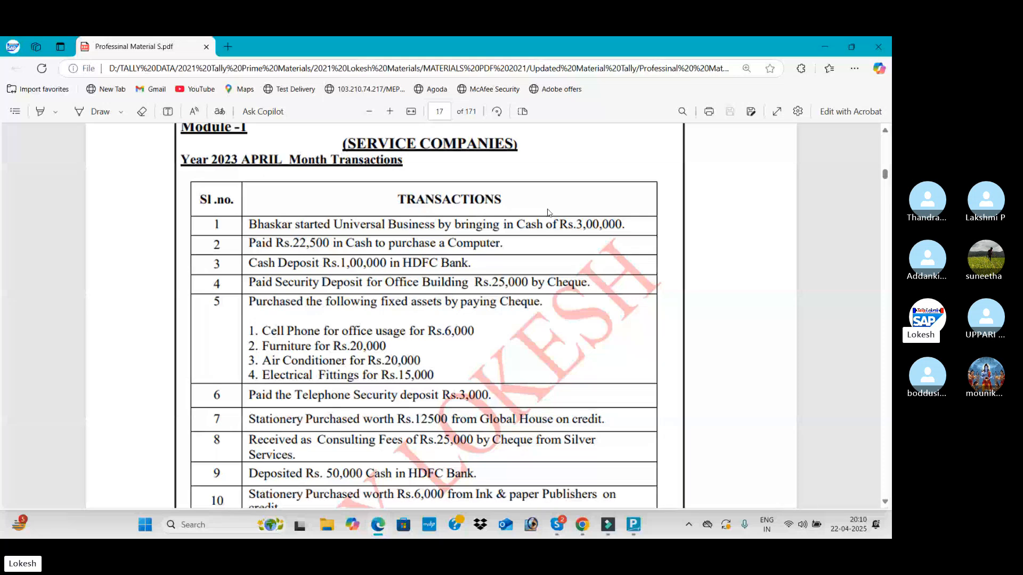
pyautogui.hotkey('alt', 'Tab')
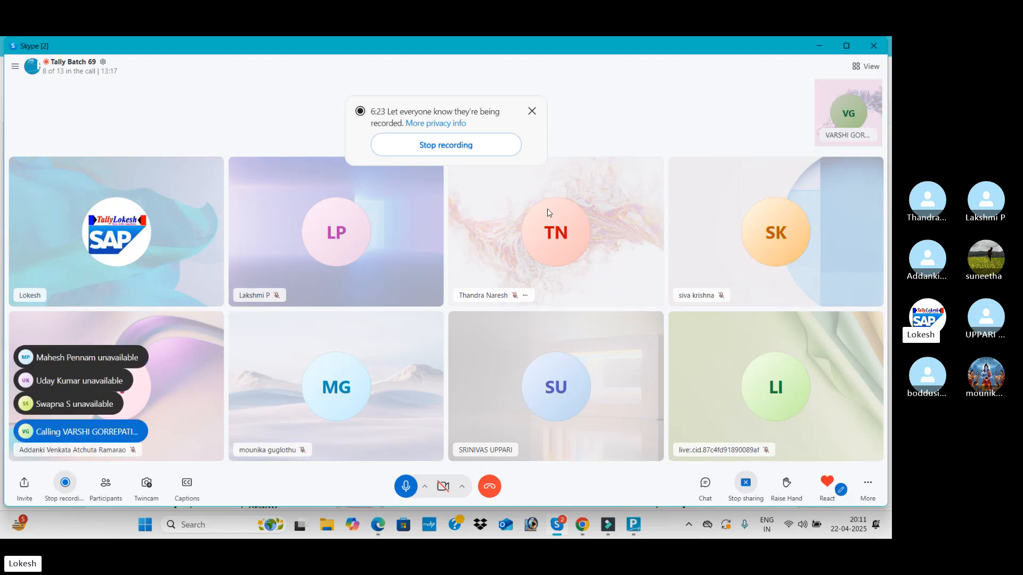
pyautogui.hotkey('alt', 'Tab')
pyautogui.hotkey('alt', 'Tab')
pyautogui.hotkey('alt', 'Tab')
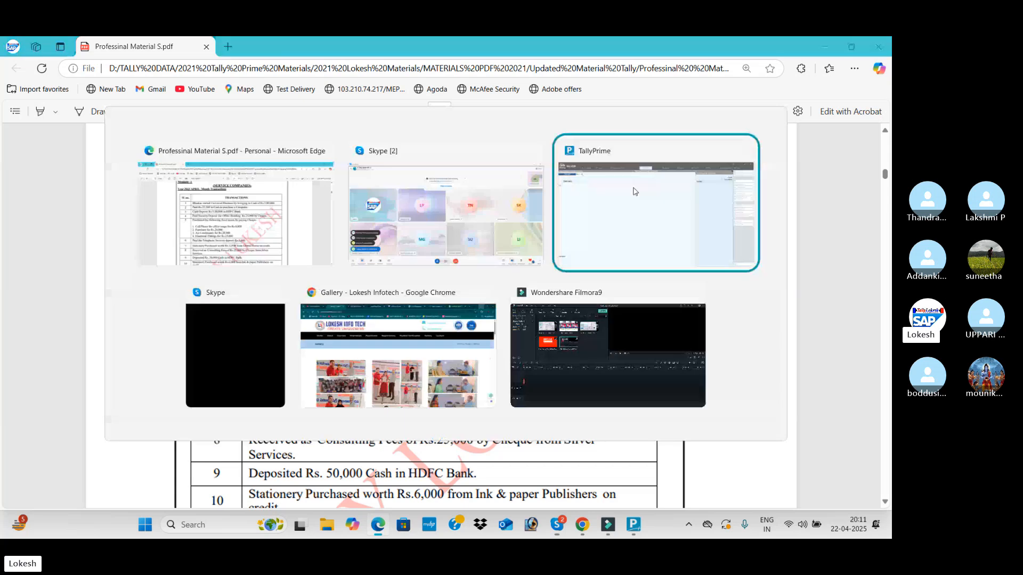
pyautogui.click(846, 140)
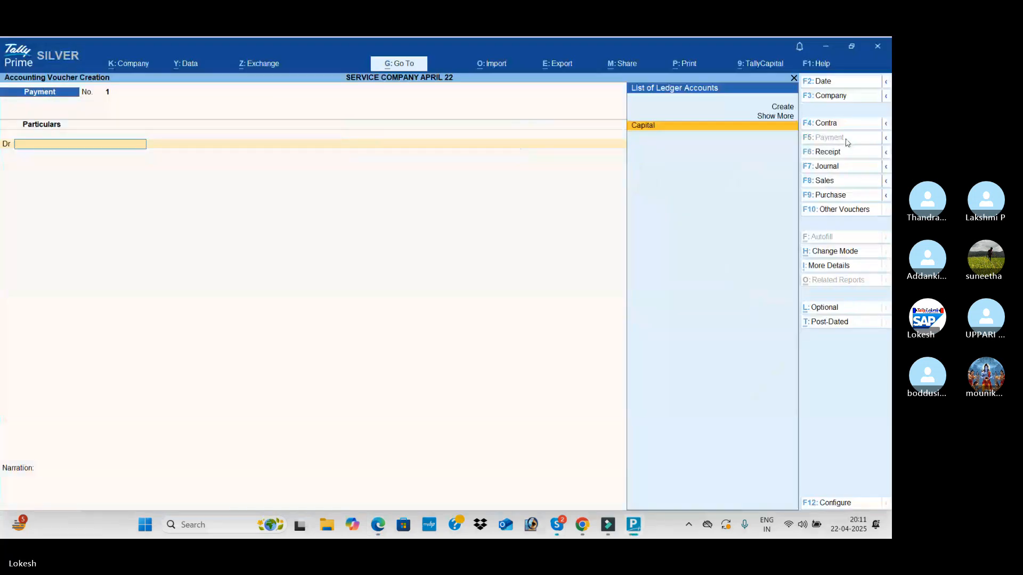
# Create a ledger named Computer under the Fixed Assets group for the payment voucher's debit line
pyautogui.hotkey('alt', 'c')
pyautogui.write('C')
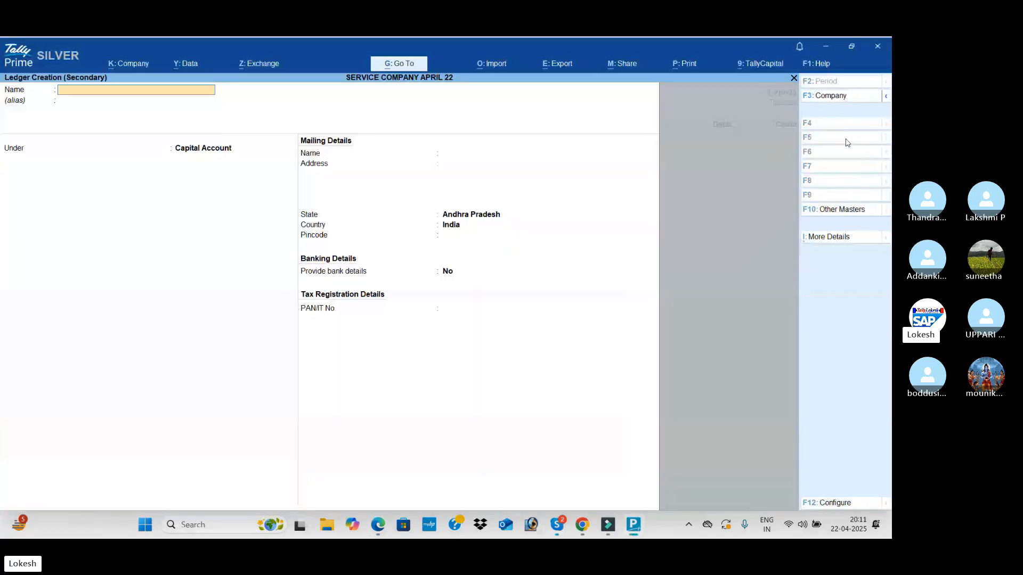
pyautogui.write('omputer')
pyautogui.press('Return')
pyautogui.write('F')
pyautogui.press('Return')
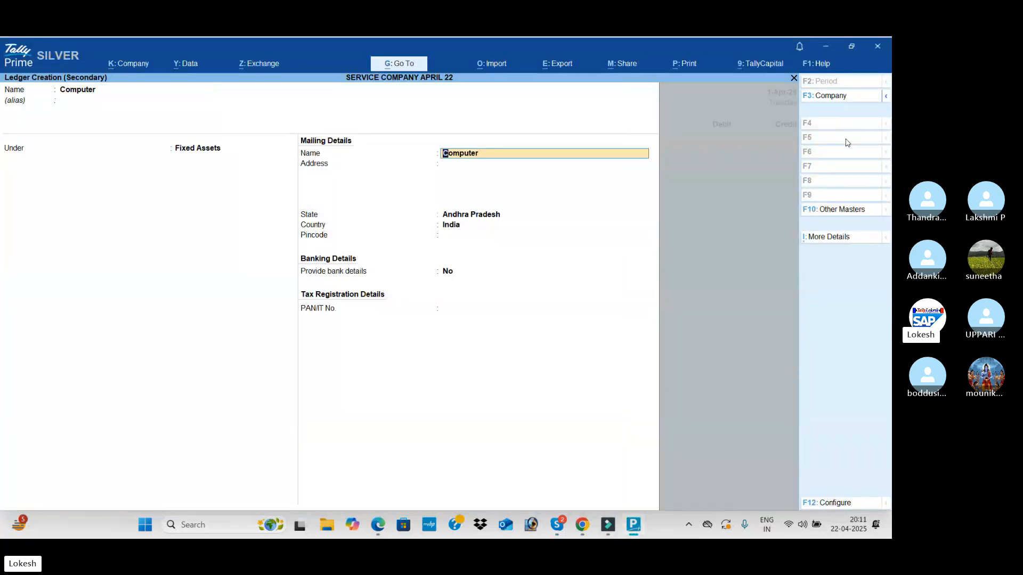
pyautogui.hotkey('ctrl', 'a')
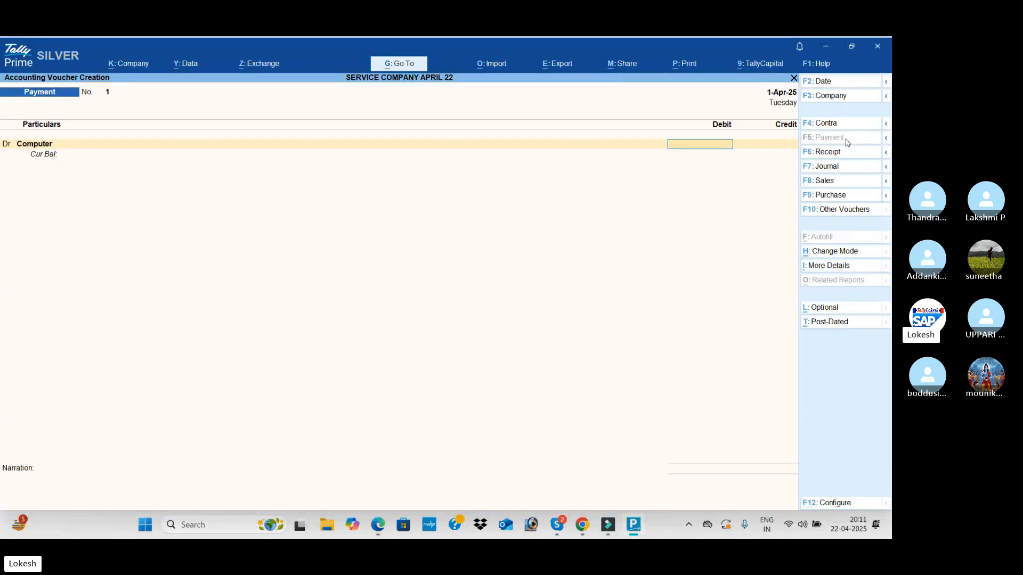
# Debit Computer with the 22,500 from the PDF, credit Cash for the same amount, and save the payment without a narration
pyautogui.hotkey('alt', 'Tab')
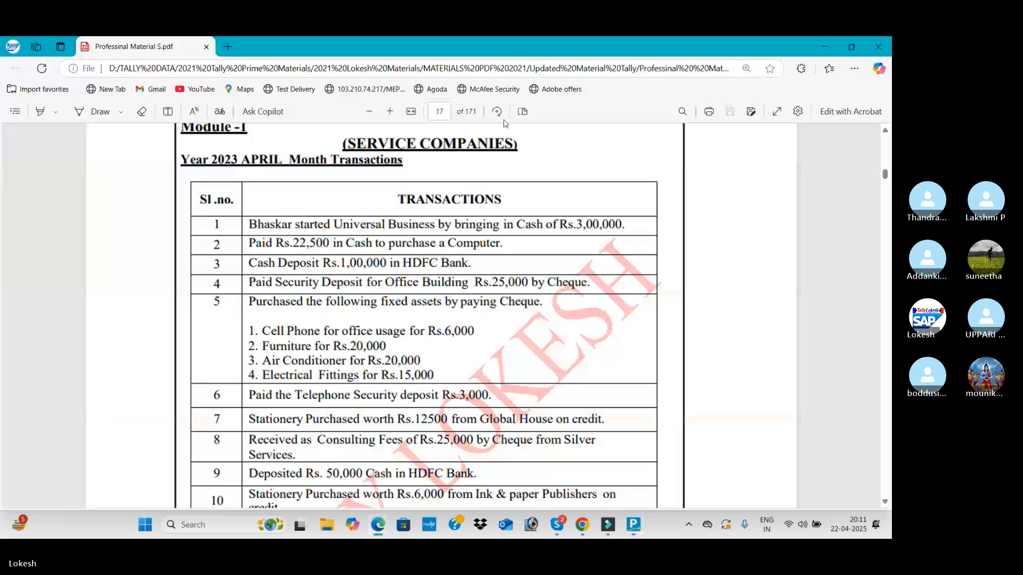
pyautogui.hotkey('alt', 'Tab')
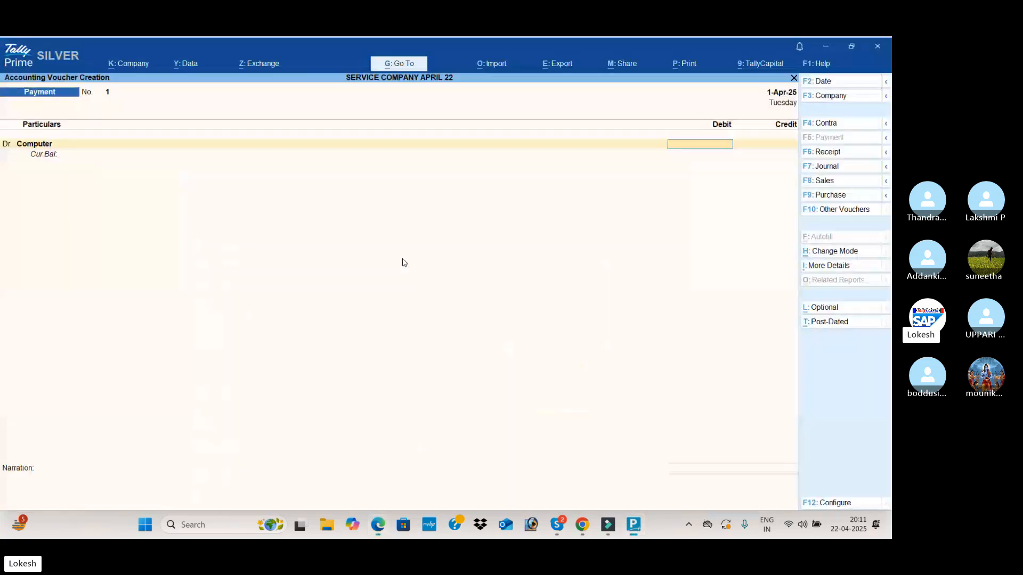
pyautogui.write('22500')
pyautogui.press('Return')
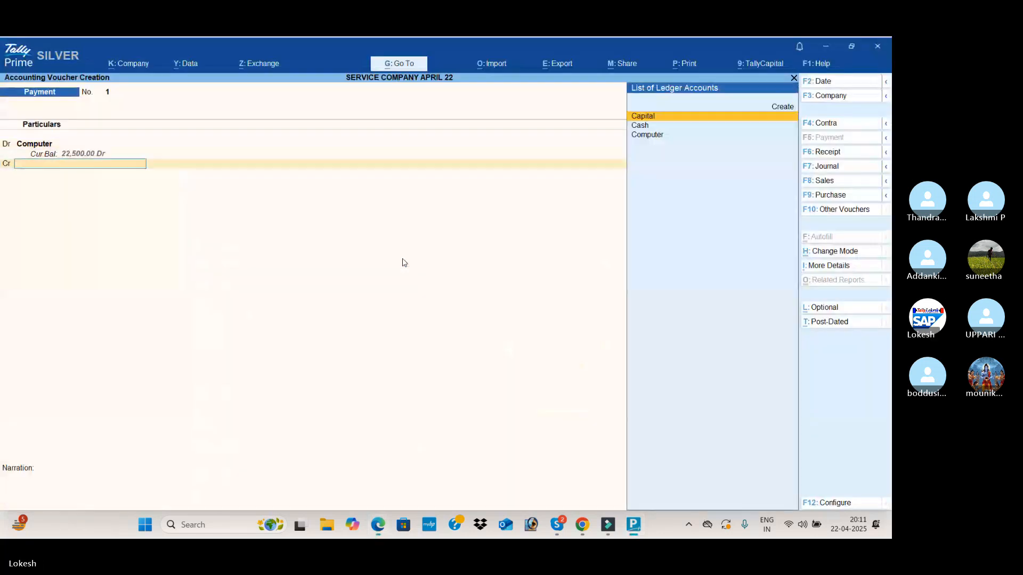
pyautogui.press('Down')
pyautogui.press('Return')
pyautogui.press('Return')
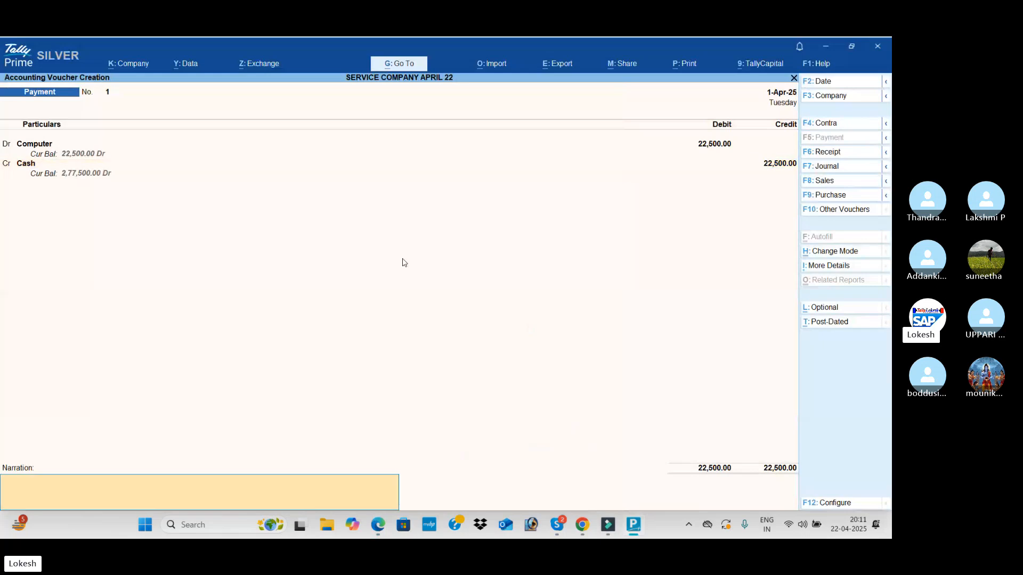
pyautogui.press('Return')
pyautogui.press('y')
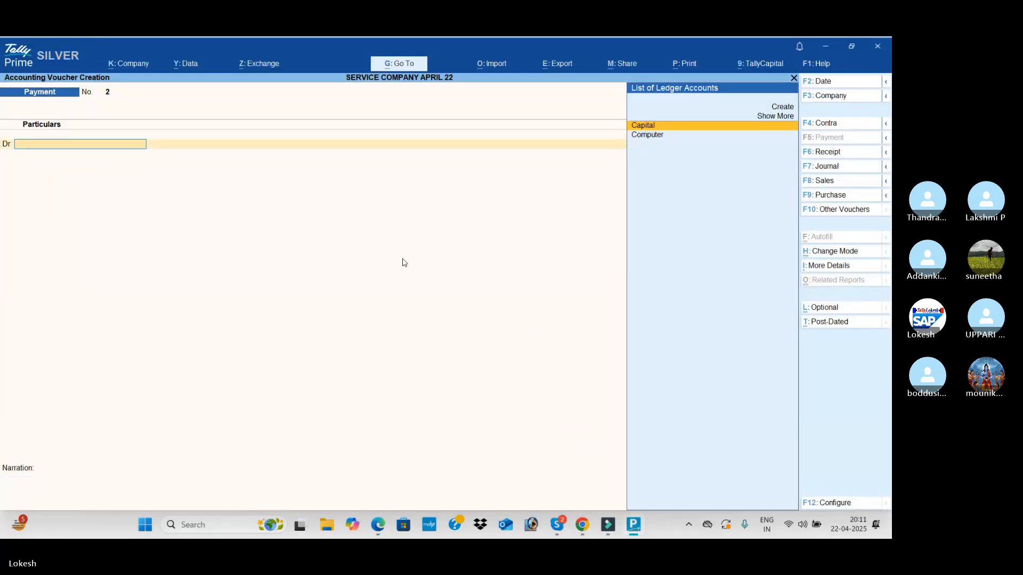
# Start a contra voucher for the PDF's HDFC Bank cash deposit and credit Cash with 1,00,000
pyautogui.hotkey('alt', 'Tab')
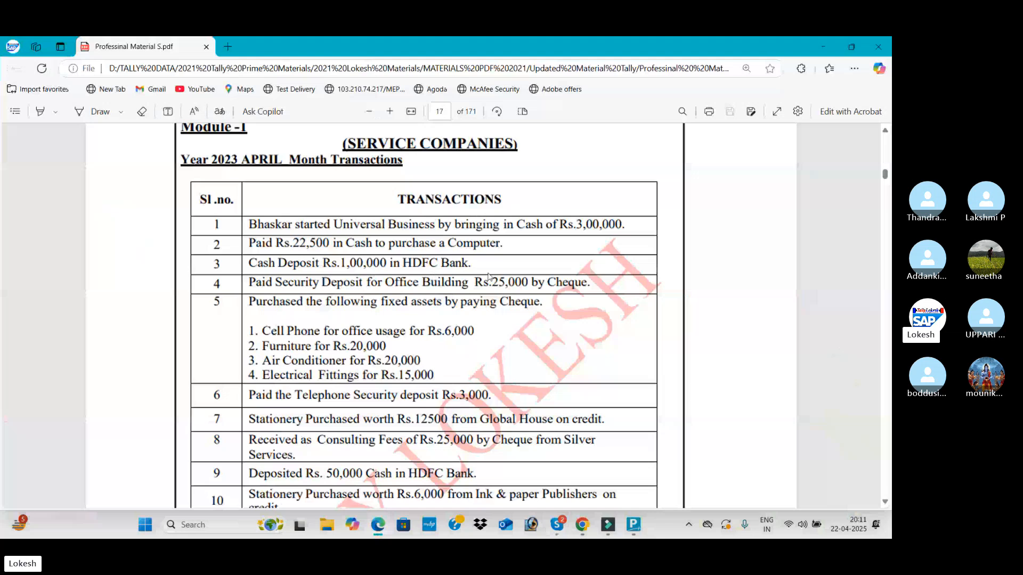
pyautogui.hotkey('alt', 'Tab')
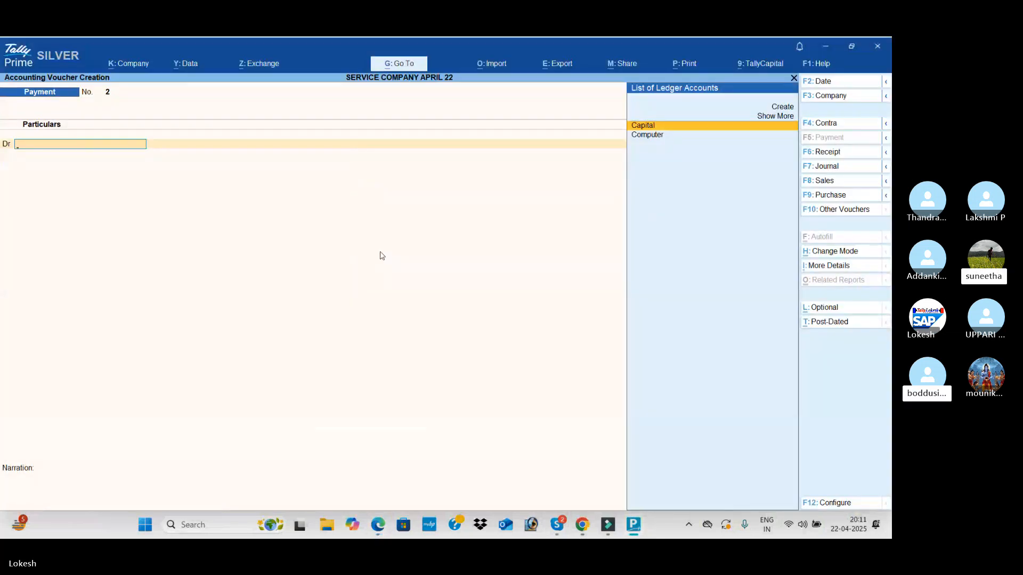
pyautogui.click(842, 128)
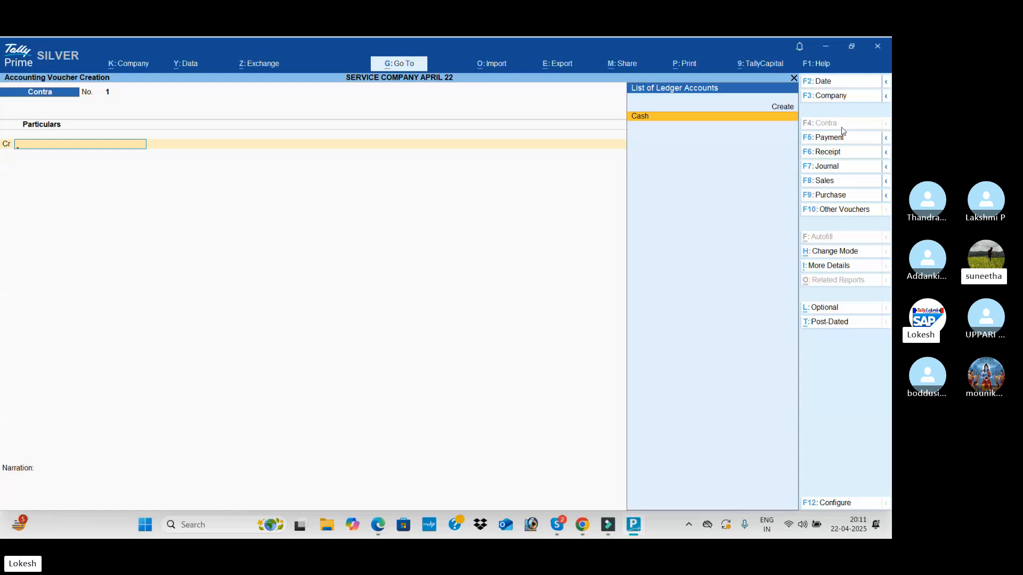
pyautogui.press('Return')
pyautogui.hotkey('alt', 'Tab')
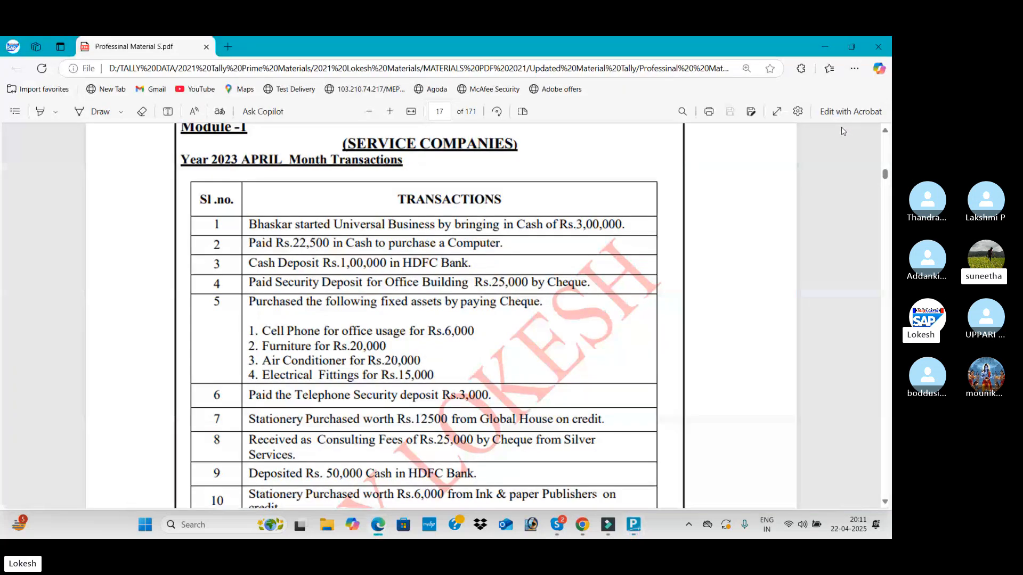
pyautogui.hotkey('alt', 'Tab')
pyautogui.write('1,00,000')
pyautogui.press('Return')
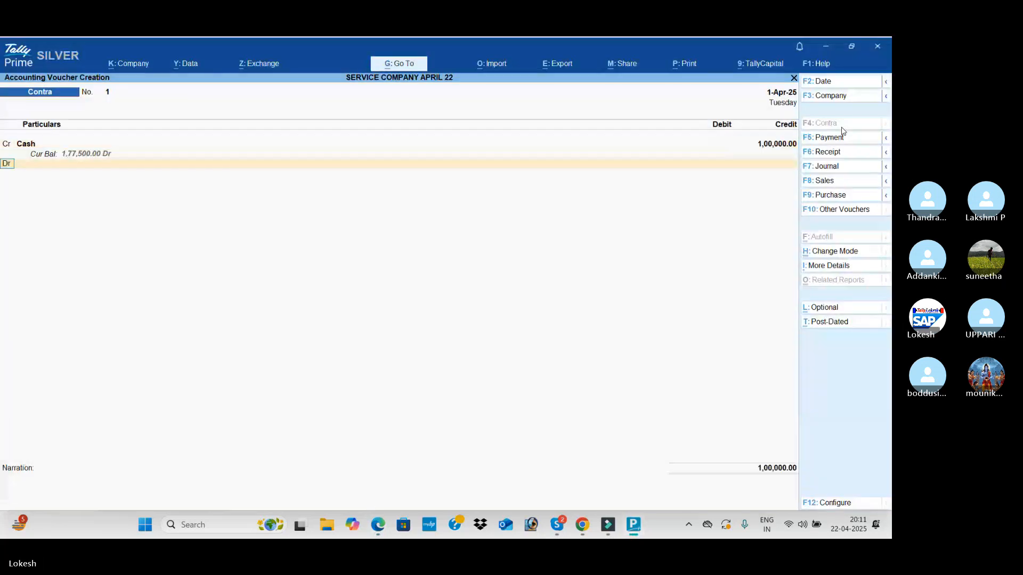
# Create a ledger named Hdfc Bank under Bank Accounts for the debit line, and save the contra voucher
pyautogui.press('Return')
pyautogui.hotkey('alt', 'c')
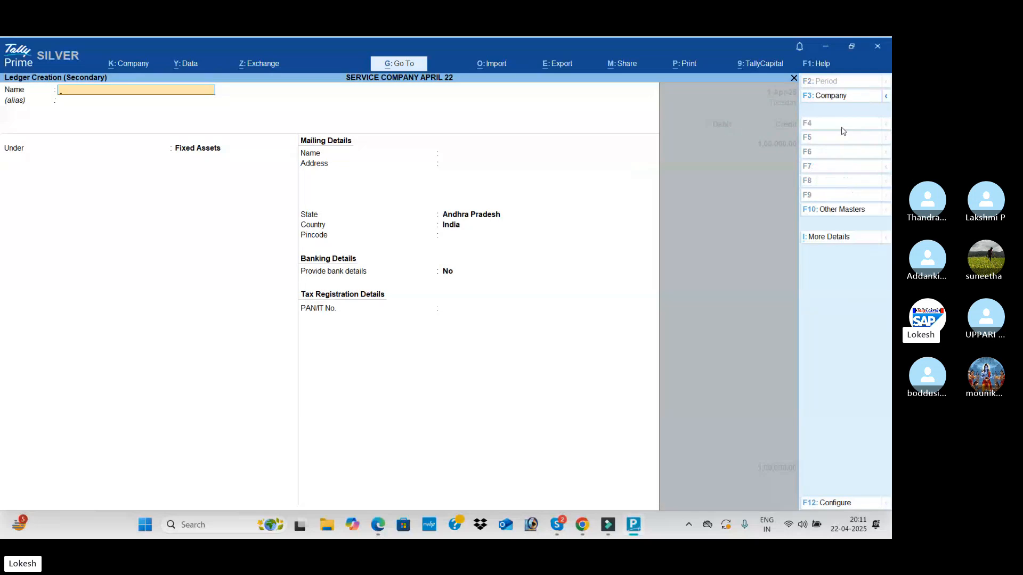
pyautogui.write('Hdfc Bank')
pyautogui.press('Return')
pyautogui.press('Return')
pyautogui.write('B')
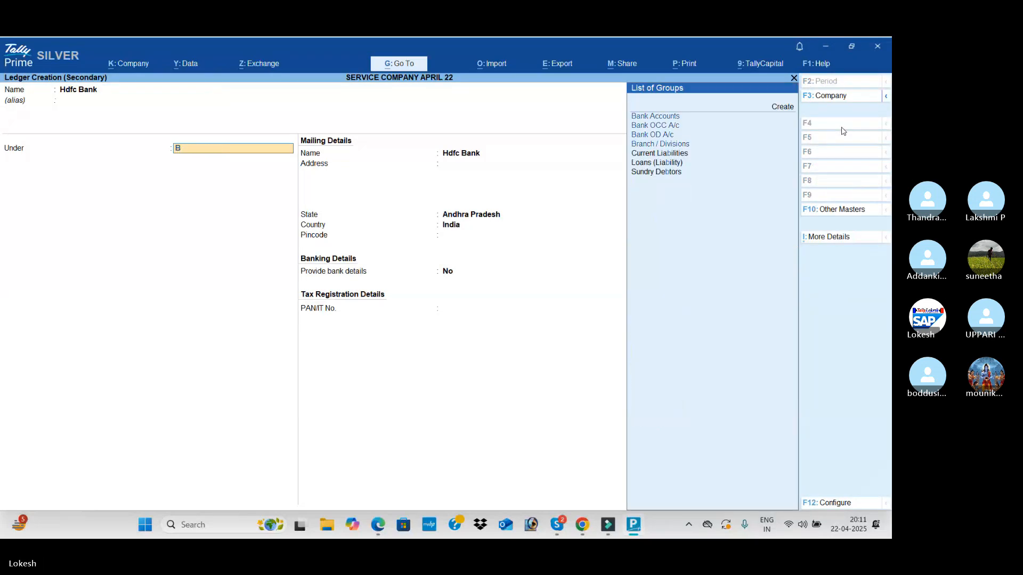
pyautogui.write('a')
pyautogui.press('Return')
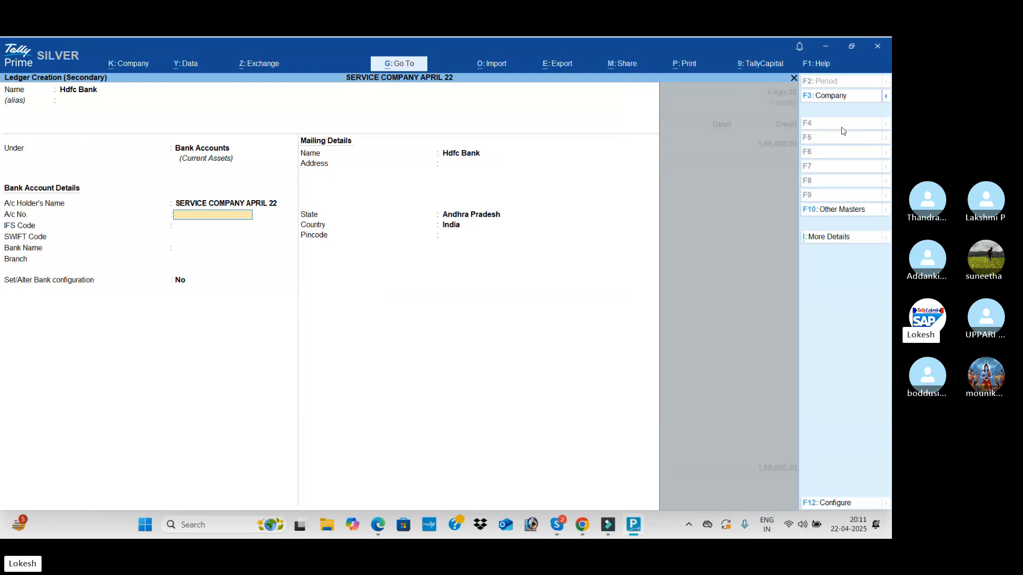
pyautogui.press('ctrl')
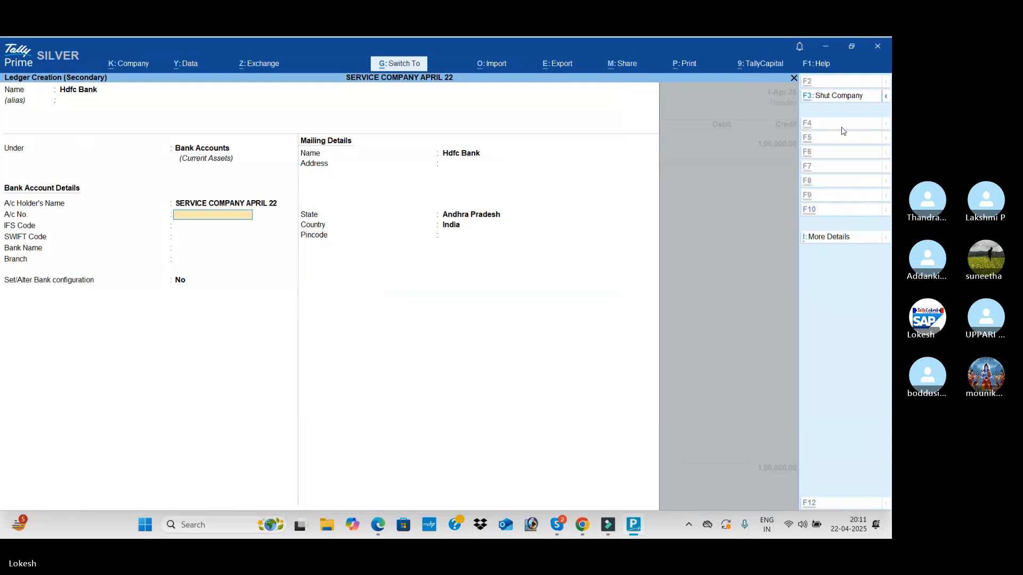
pyautogui.hotkey('ctrl', 'a')
pyautogui.hotkey('ctrl', 'a')
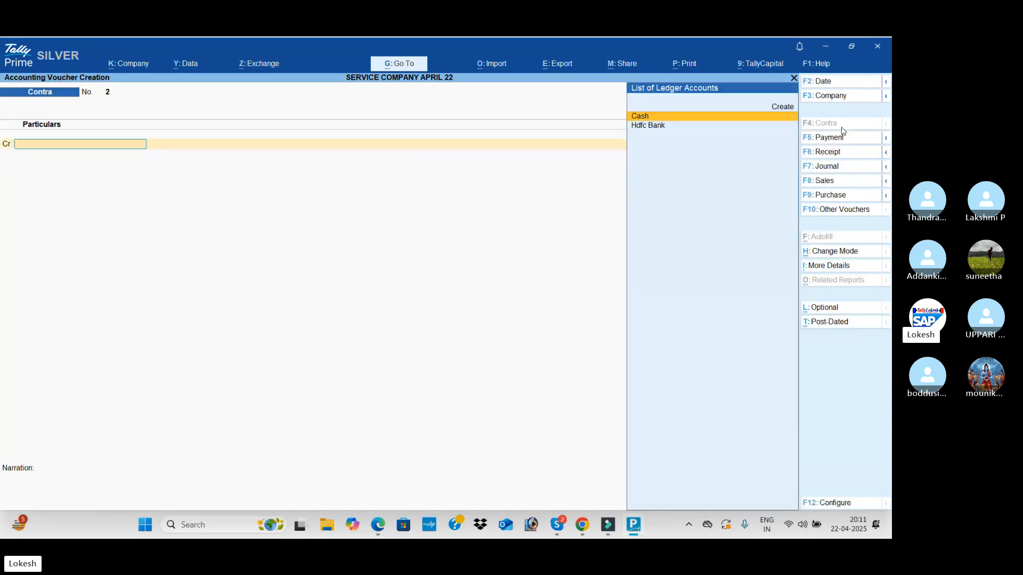
# Start a payment voucher for the PDF's office building deposit and create its debit ledger, Sd Office Buidling, under Deposits (Asset)
pyautogui.hotkey('alt', 'Tab')
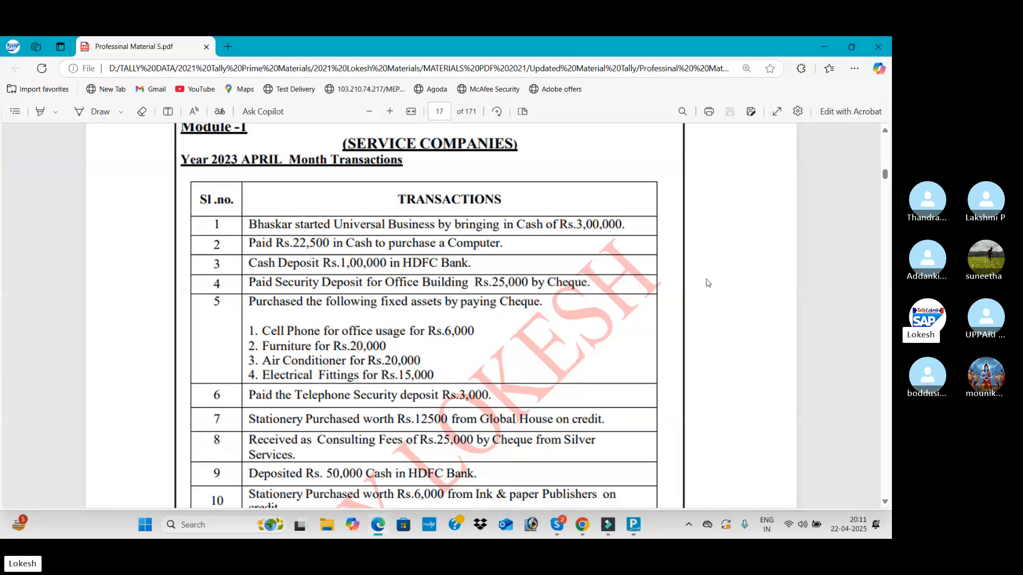
pyautogui.scroll(-1, 317, 286)
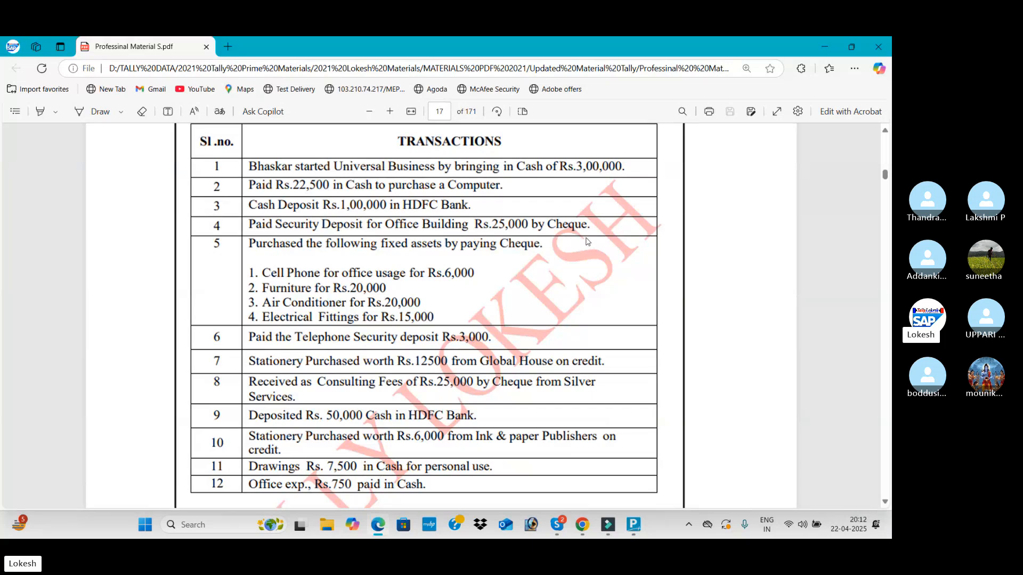
pyautogui.hotkey('alt', 'Tab')
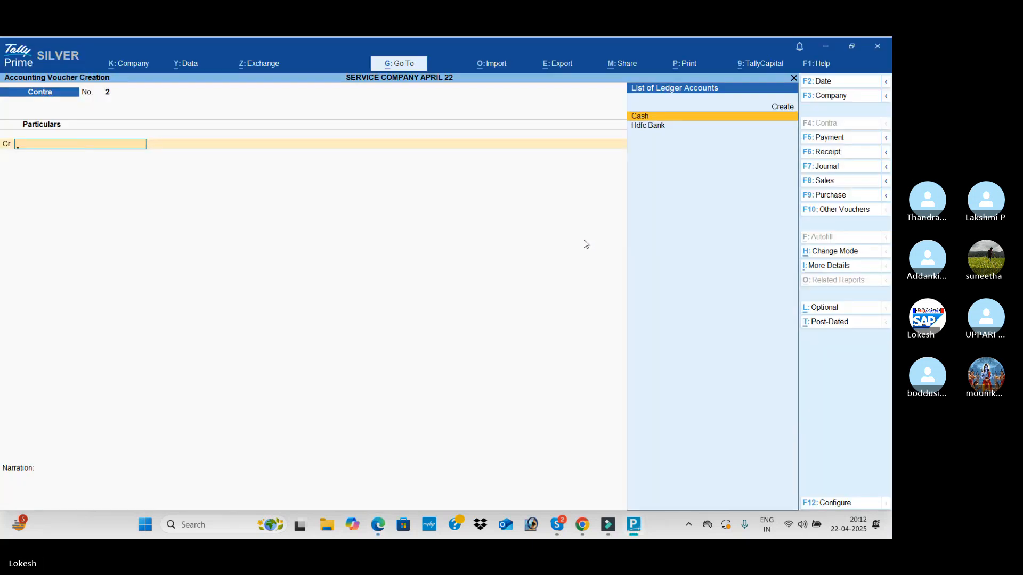
pyautogui.click(837, 137)
pyautogui.hotkey('alt', 'c')
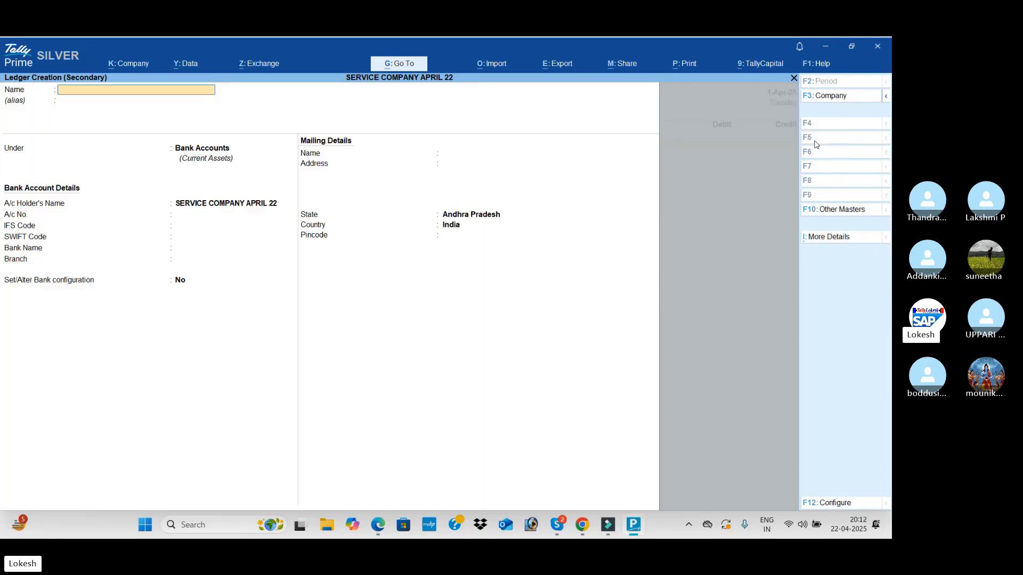
pyautogui.write('Sd office Buidling')
pyautogui.press('Return')
pyautogui.write('De')
pyautogui.press('Return')
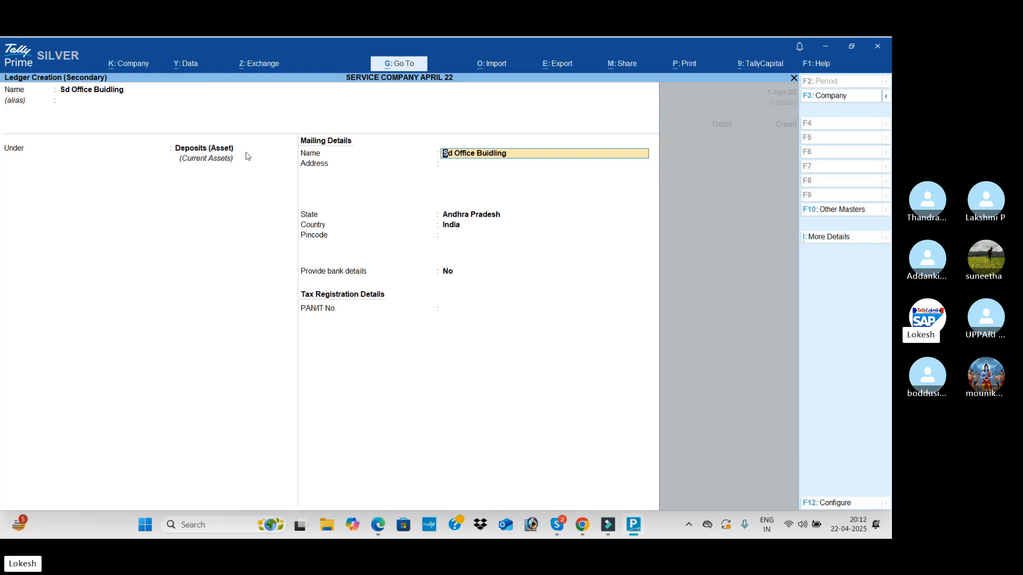
pyautogui.press('Return')
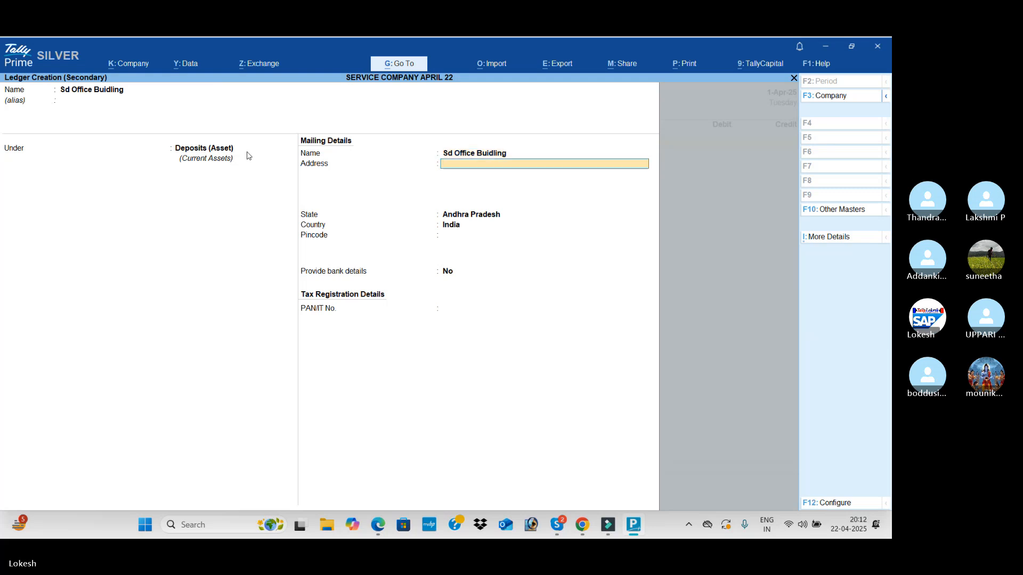
pyautogui.hotkey('ctrl', 'a')
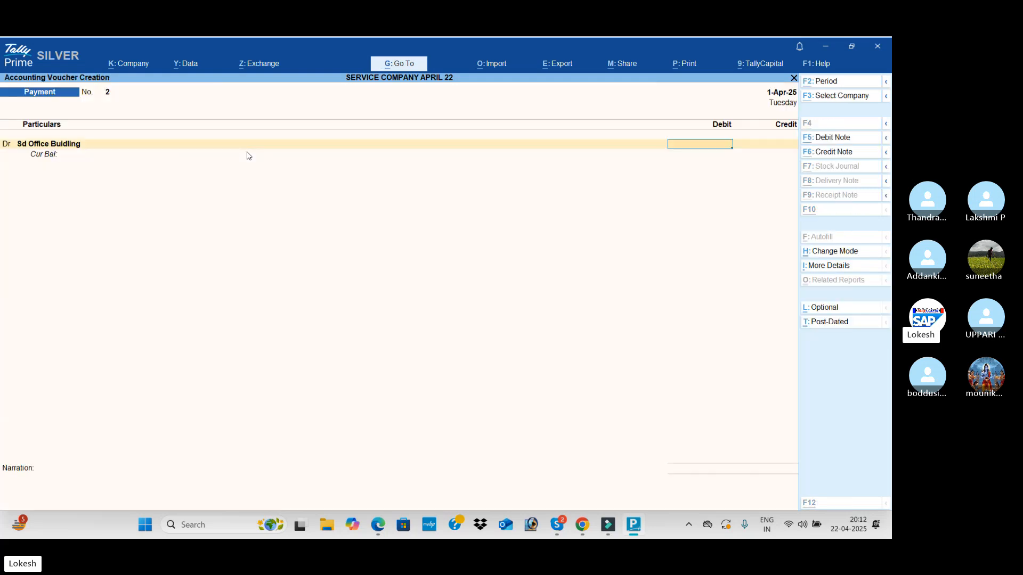
# Debit the office building deposit ledger with 25,000, credit Hdfc Bank for the same amount, and save the payment
pyautogui.hotkey('alt', 'Tab')
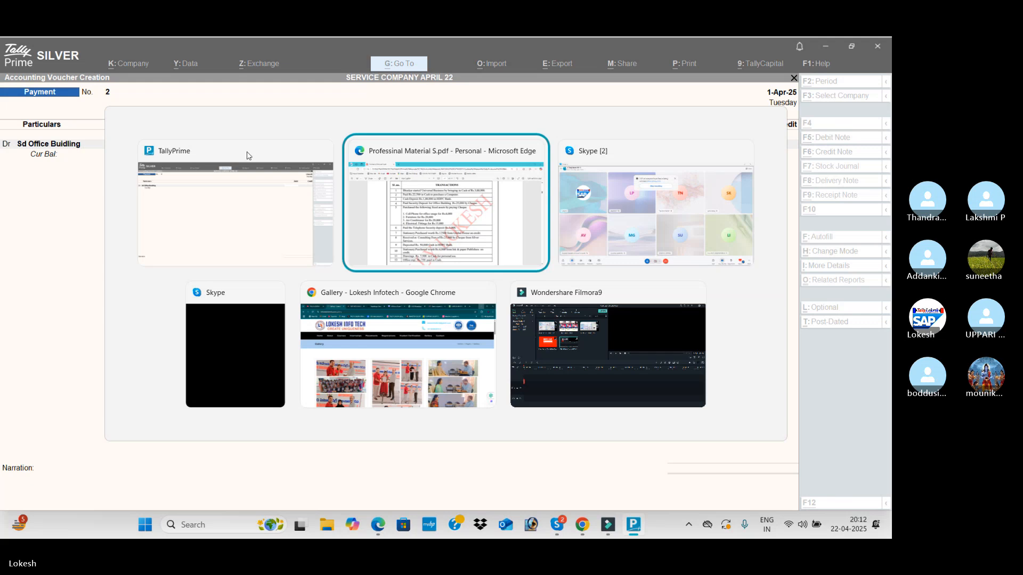
pyautogui.click(247, 155)
pyautogui.write('25000')
pyautogui.press('Return')
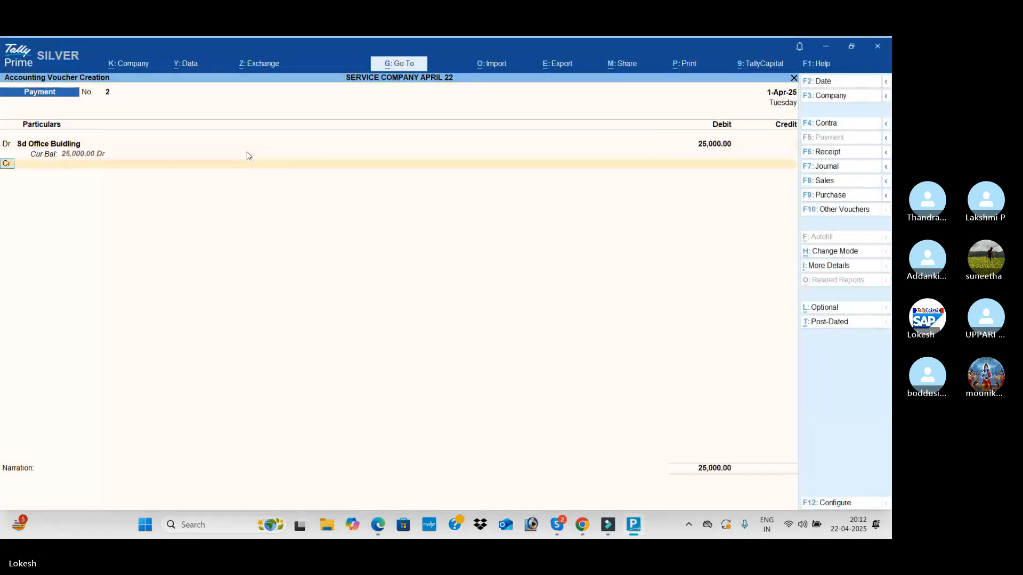
pyautogui.write('h')
pyautogui.press('Return')
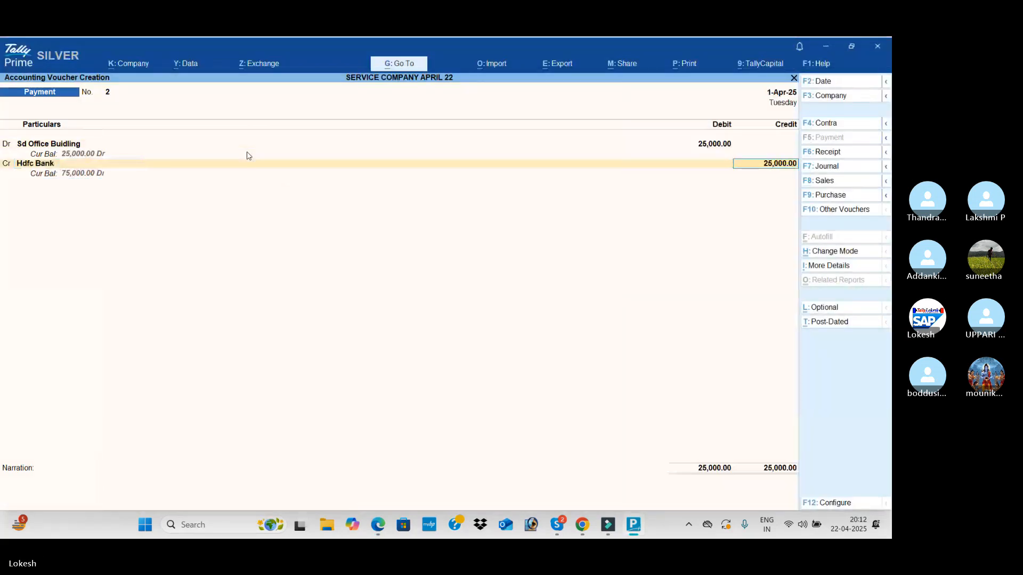
pyautogui.press('ctrl')
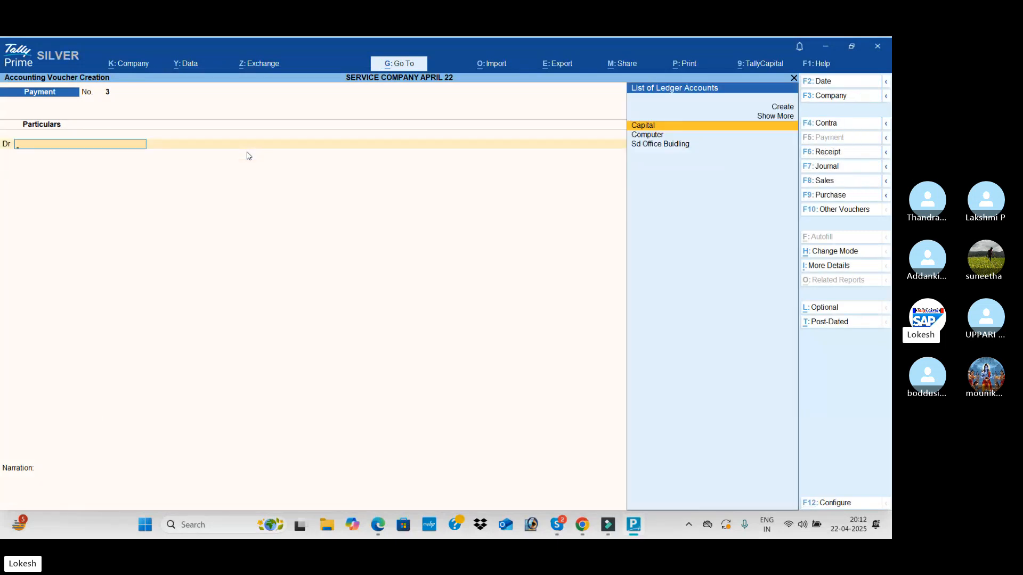
# Read the fixed assets purchase transaction in the PDF and switch to the Skype call
pyautogui.hotkey('alt', 'Tab')
pyautogui.scroll(-1, 212, 287)
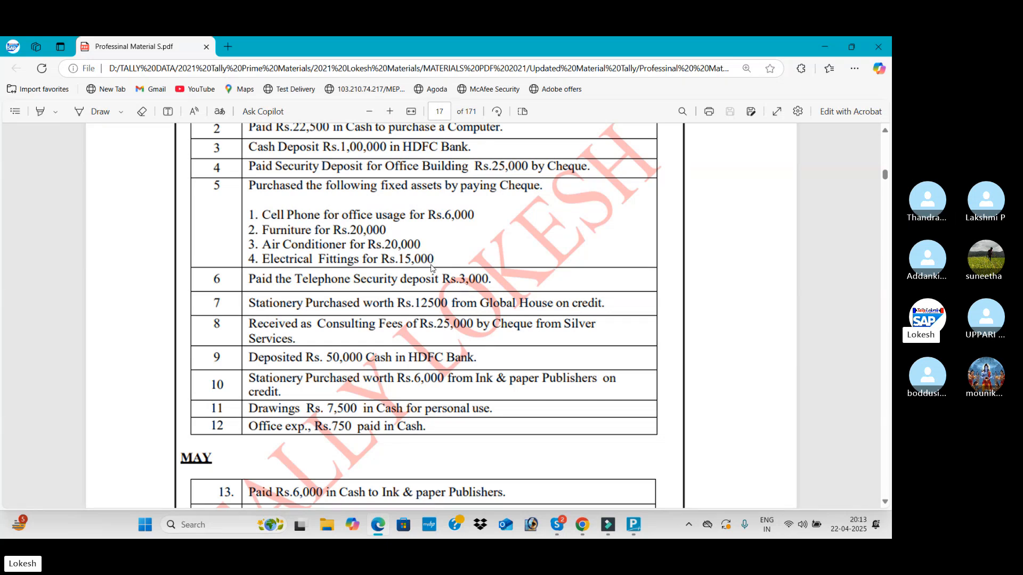
pyautogui.hotkey('alt', 'Tab')
pyautogui.hotkey('alt', 'Tab')
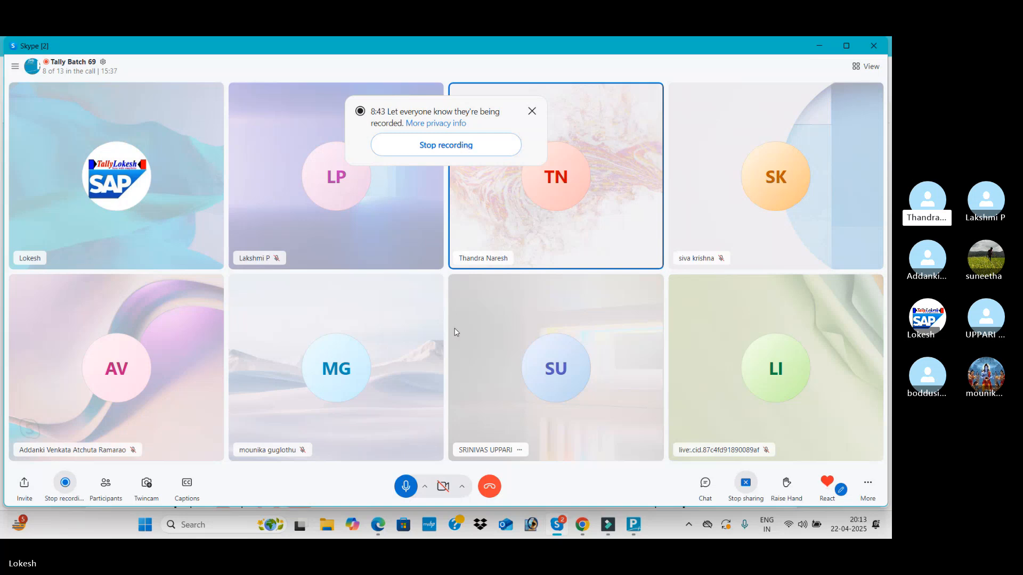
# Return to TallyPrime's blank payment voucher and create a debit ledger named Cell Phone under Fixed Assets
pyautogui.hotkey('alt', 'Tab')
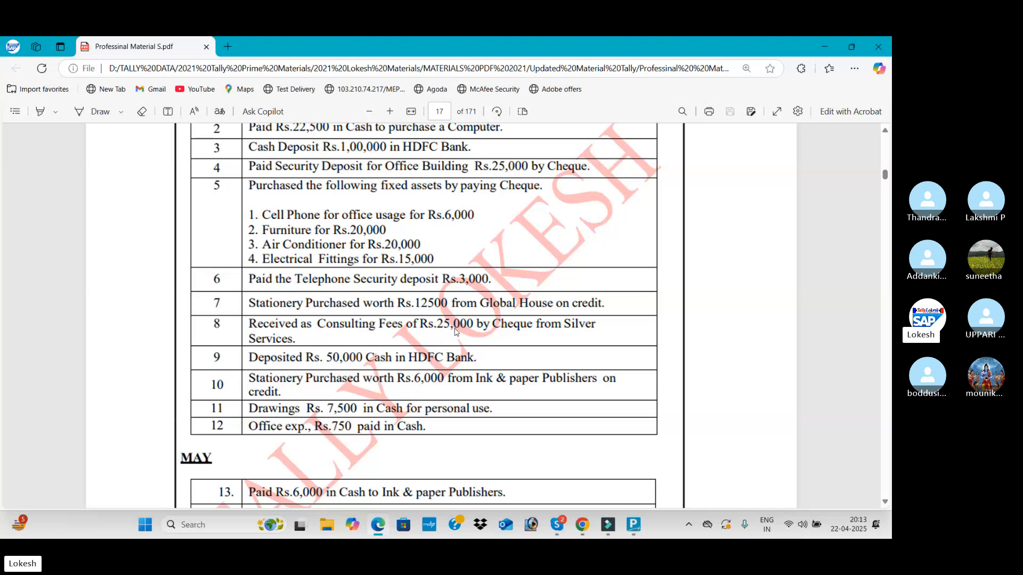
pyautogui.hotkey('alt', 'Tab')
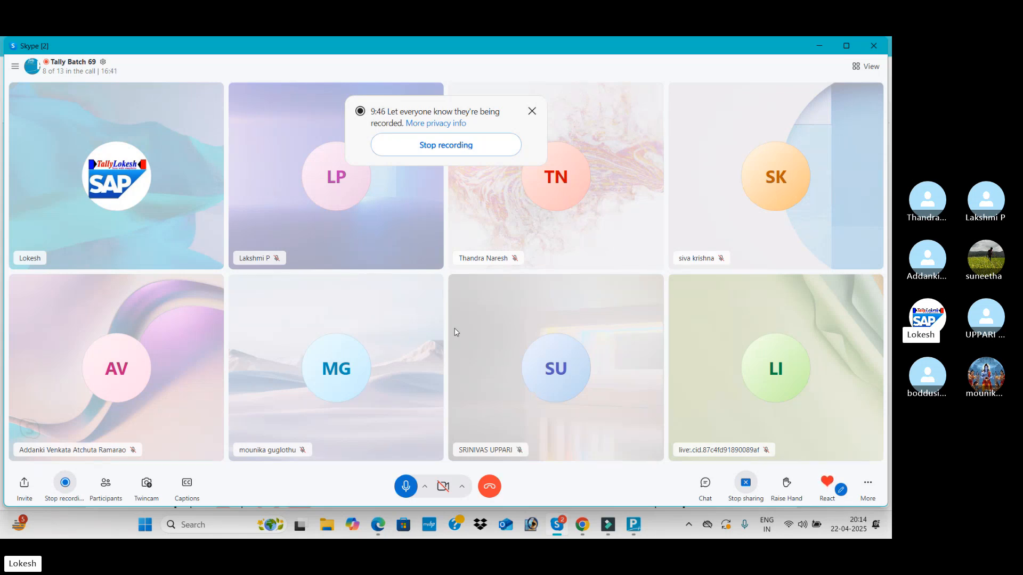
pyautogui.click(377, 527)
pyautogui.hotkey('alt', 'Tab')
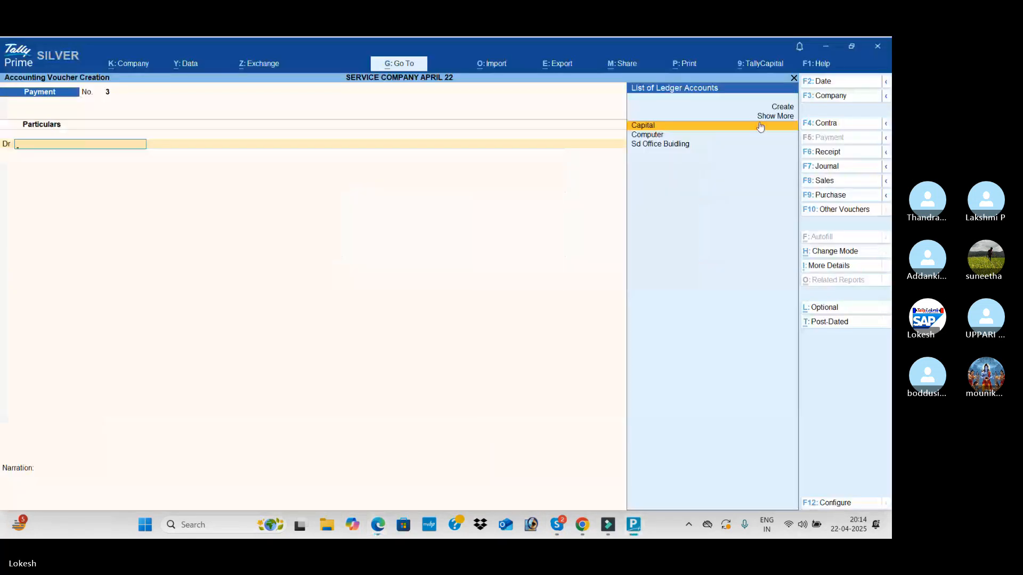
pyautogui.hotkey('alt', 'c')
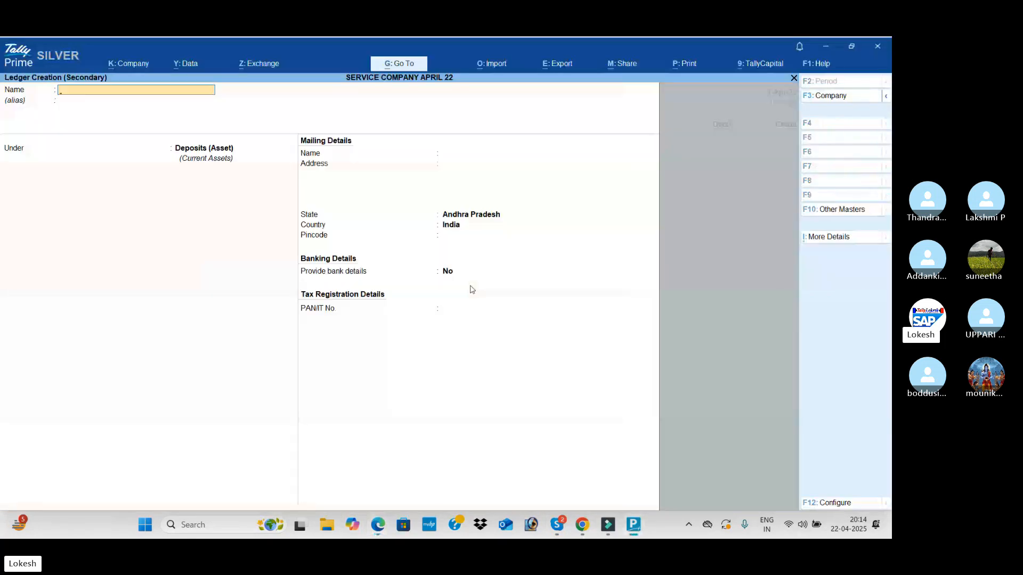
pyautogui.write('Cell Phone')
pyautogui.press('Return')
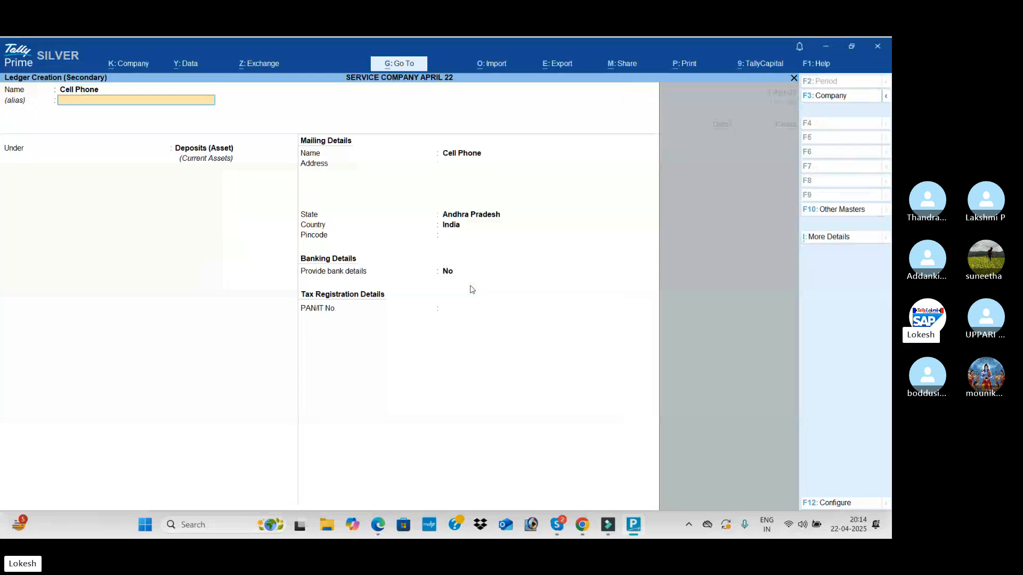
pyautogui.press('Return')
pyautogui.write('f')
pyautogui.press('Return')
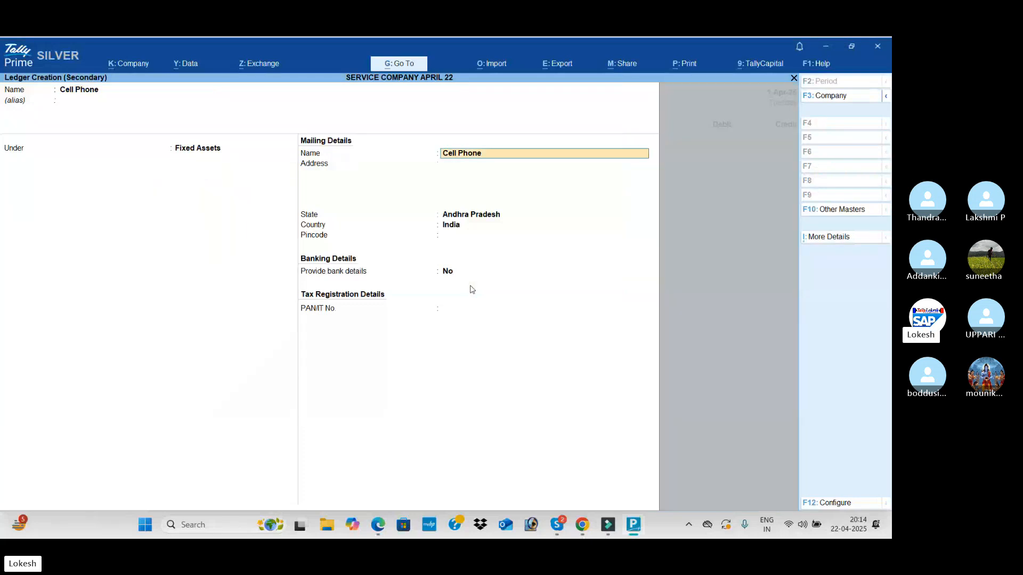
pyautogui.hotkey('ctrl', 'a')
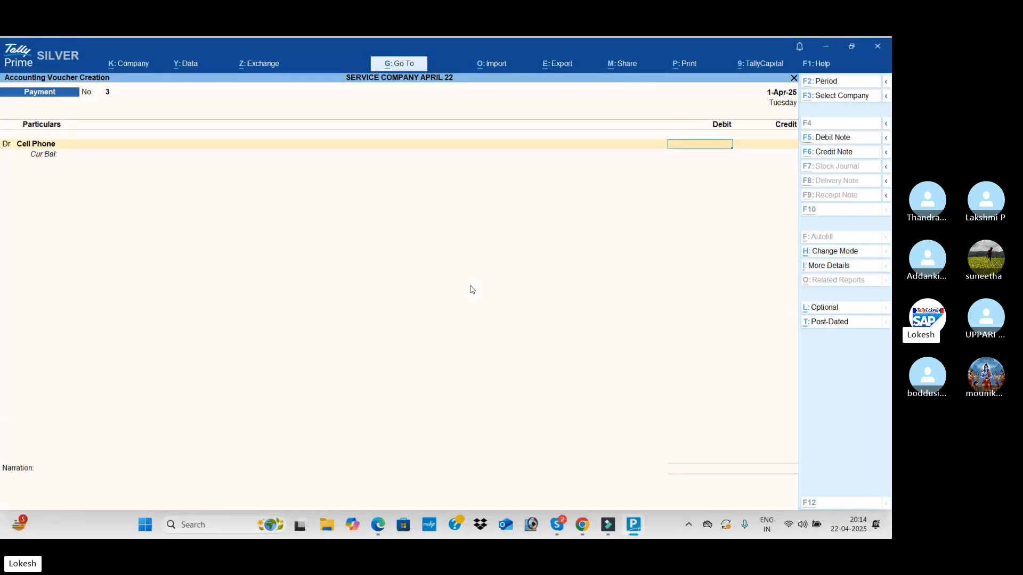
# Check the cell phone amount in the PDF and debit the Cell Phone ledger with 6,000
pyautogui.hotkey('alt', 'Tab')
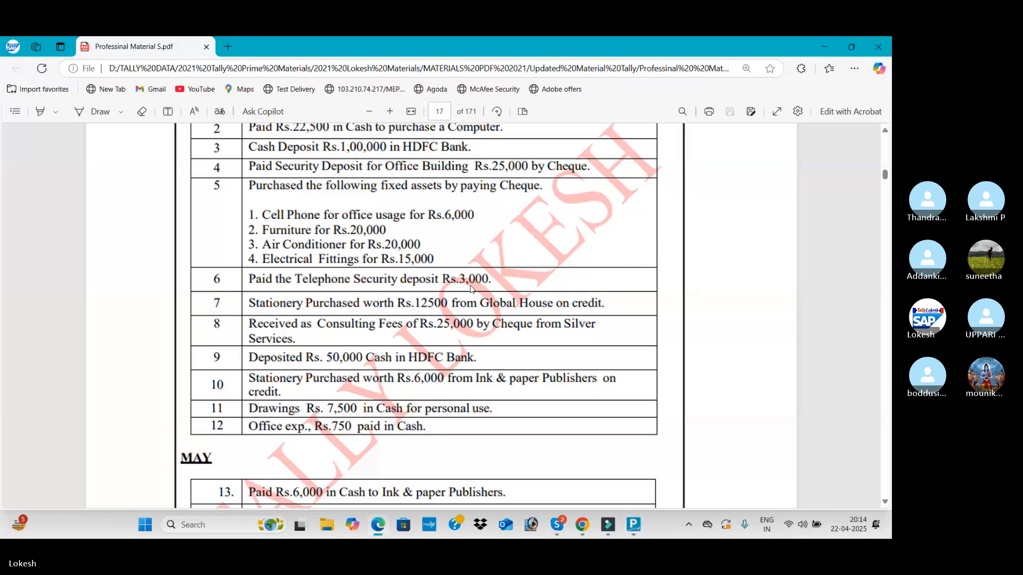
pyautogui.hotkey('alt', 'Tab')
pyautogui.write('6000')
pyautogui.press('Return')
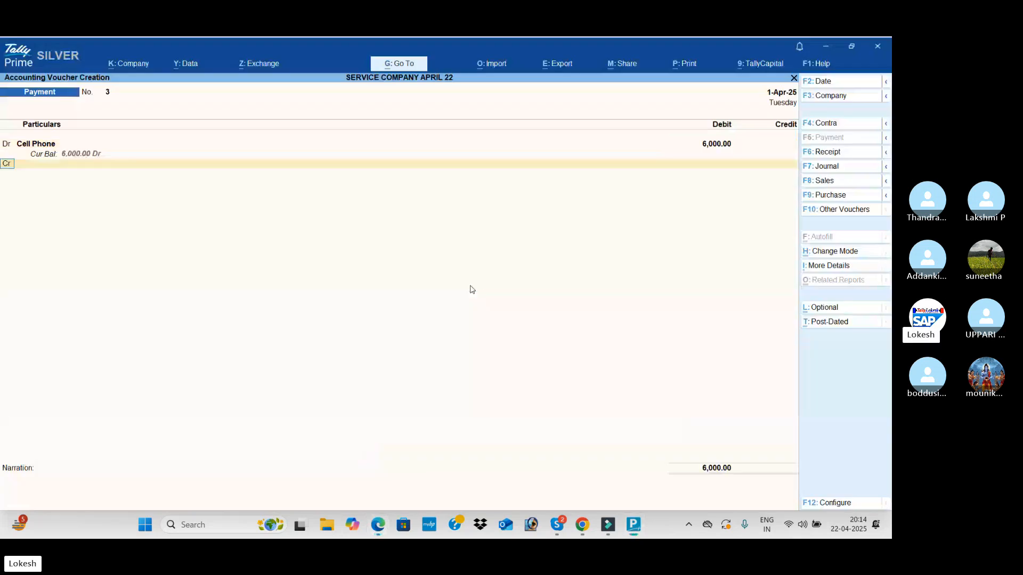
# Add a second debit line to the payment and create its ledger, Furniture, under Fixed Assets
pyautogui.press('d')
pyautogui.press('Return')
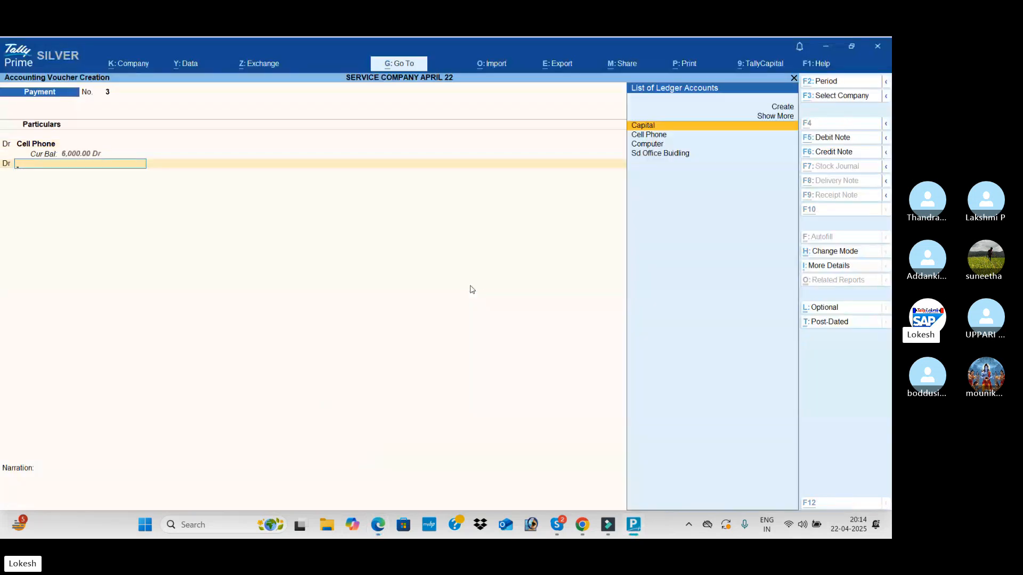
pyautogui.hotkey('alt', 'c')
pyautogui.hotkey('alt', 'Tab')
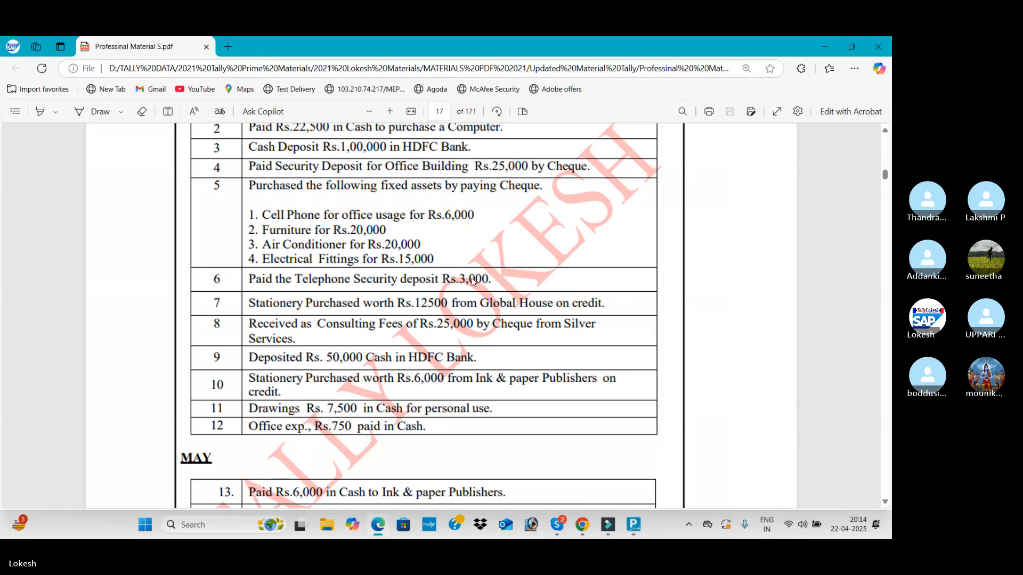
pyautogui.hotkey('alt', 'Tab')
pyautogui.write('Furnitu')
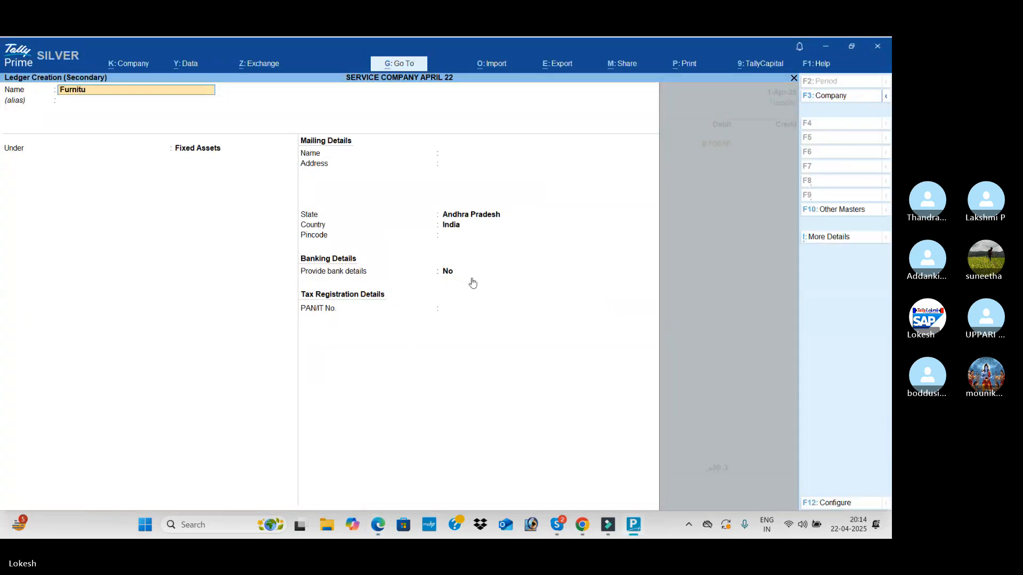
pyautogui.write('re')
pyautogui.press('Return')
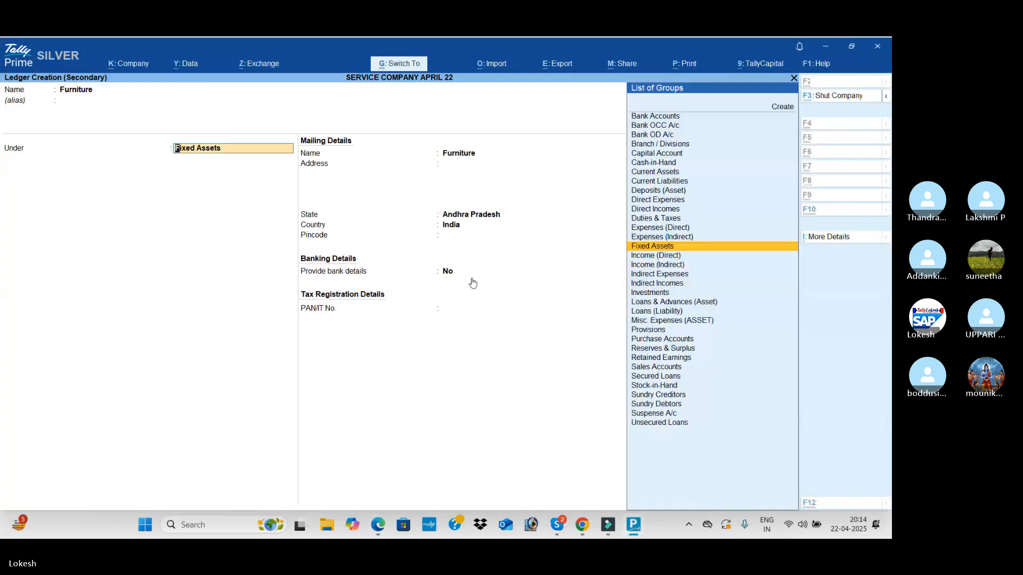
pyautogui.hotkey('ctrl', 'a')
# Check the furniture amount in the PDF and debit the Furniture ledger with 20,000
pyautogui.hotkey('alt', 'Tab')
pyautogui.hotkey('alt', 'Tab')
pyautogui.write('20000')
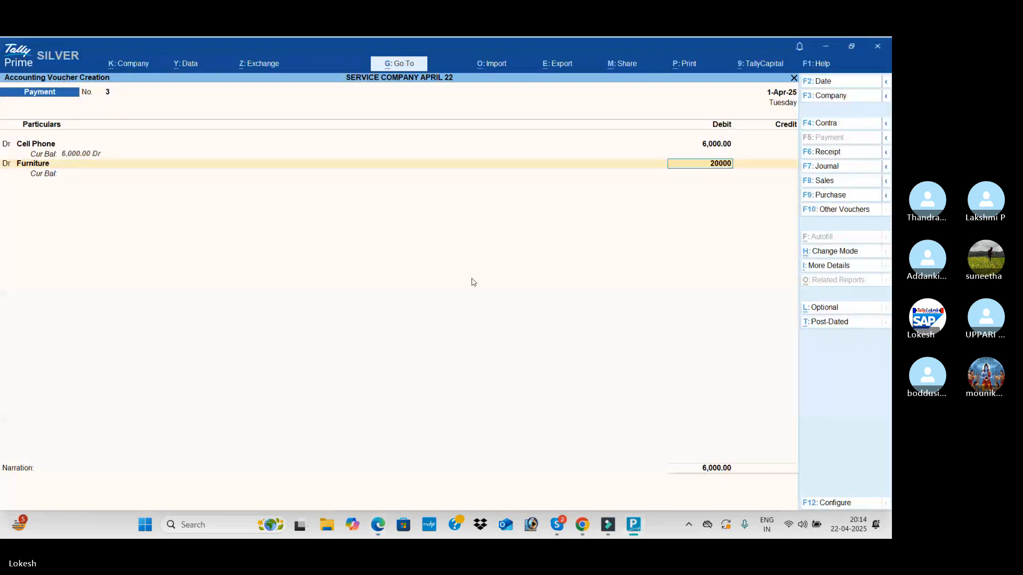
pyautogui.press('Return')
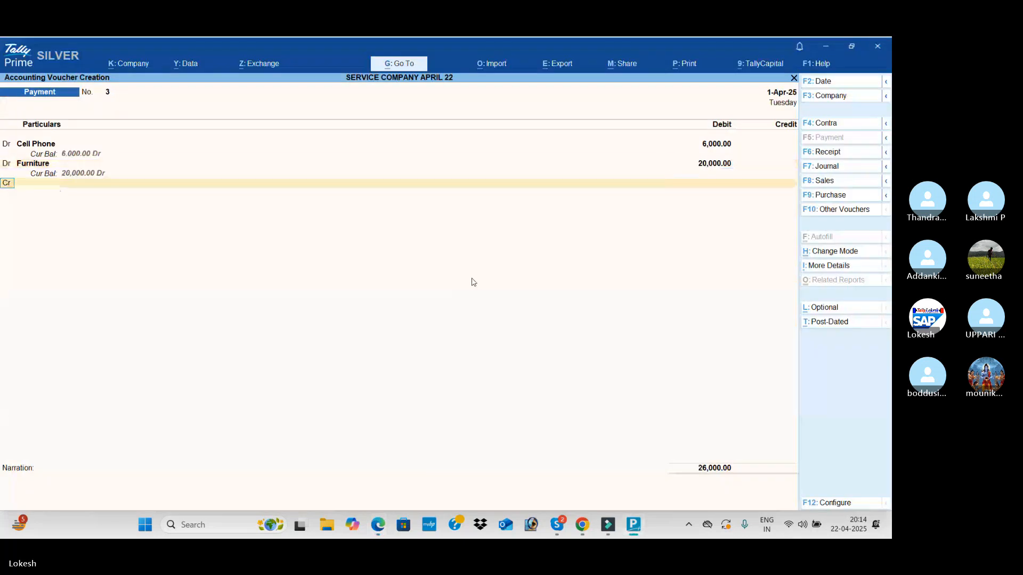
# Add a third debit line to the payment and create its ledger, Air Conditioner, under Fixed Assets
pyautogui.press('Return')
pyautogui.hotkey('alt', 'c')
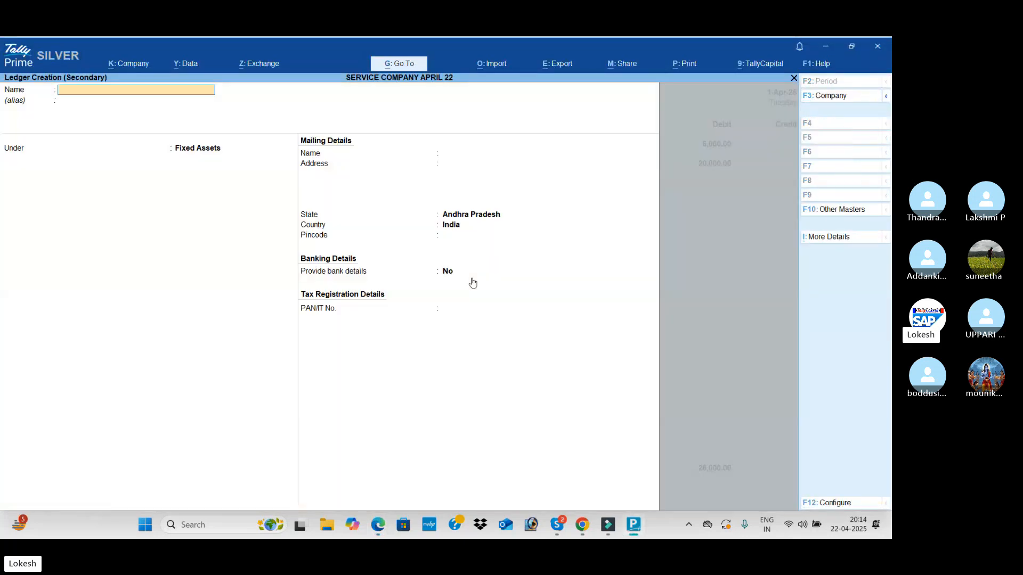
pyautogui.hotkey('alt', 'Tab')
pyautogui.hotkey('alt', 'Tab')
pyautogui.write('Air Conditioner')
pyautogui.press('Return')
pyautogui.press('Return')
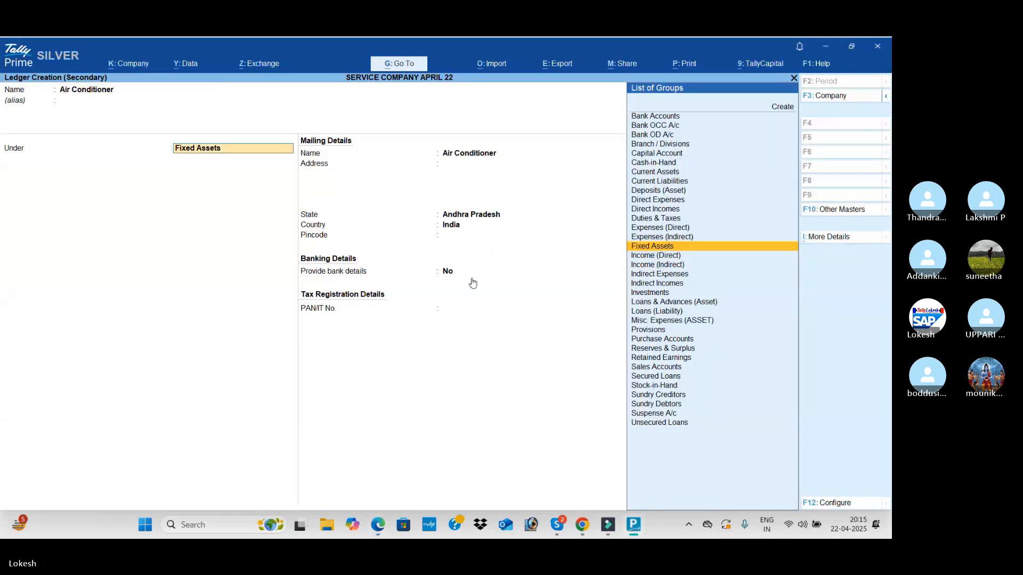
pyautogui.hotkey('ctrl', 'a')
# Check the air conditioner amount in the PDF and debit the Air Conditioner ledger with 20,000
pyautogui.hotkey('alt', 'Tab')
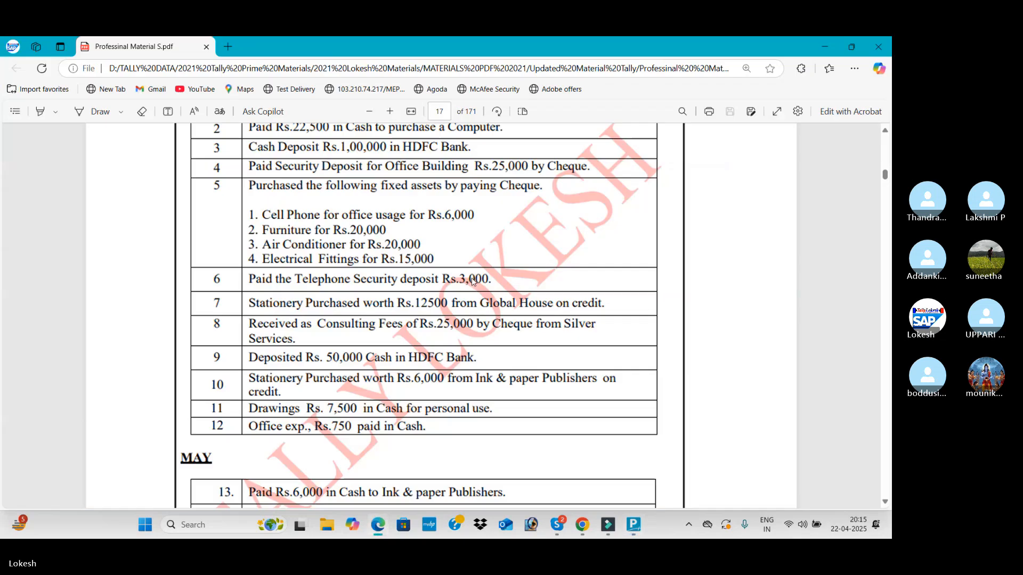
pyautogui.hotkey('alt', 'Tab')
pyautogui.write('20000')
pyautogui.press('Return')
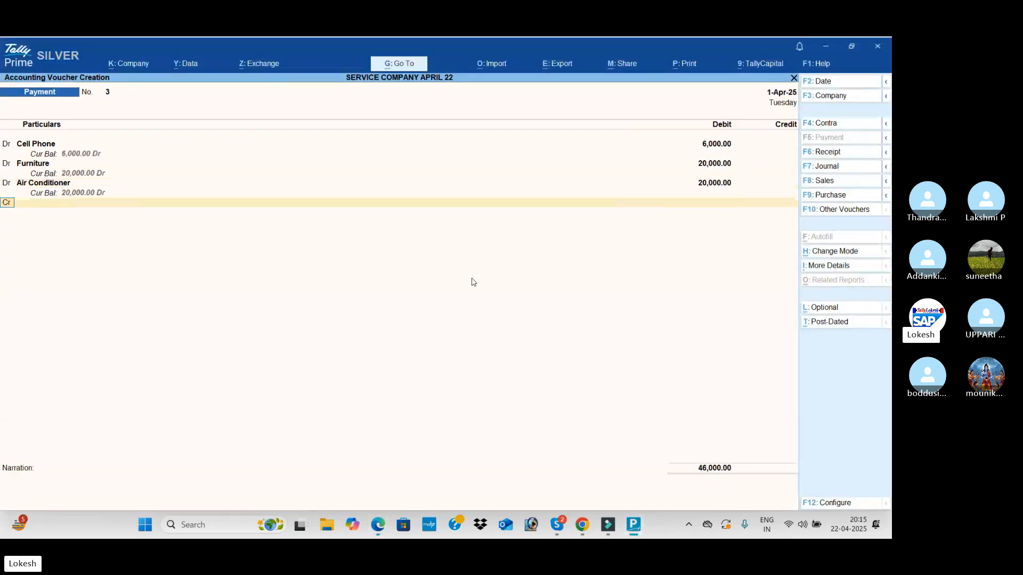
# Add a fourth debit line to the payment and create its ledger, Electrical Fittings, under Fixed Assets
pyautogui.hotkey('alt', 'c')
pyautogui.hotkey('alt', 'Tab')
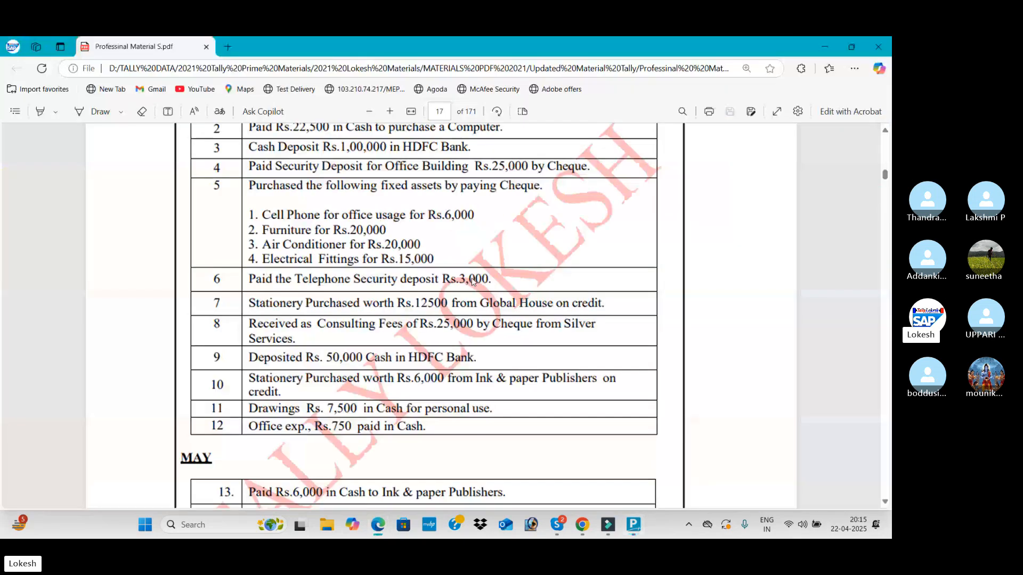
pyautogui.hotkey('alt', 'Tab')
pyautogui.write('Ele')
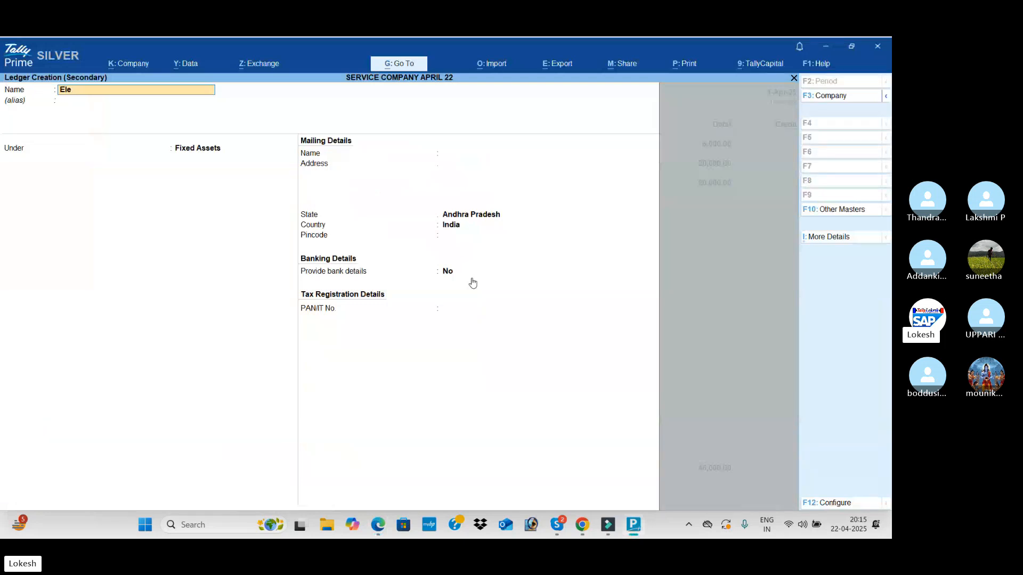
pyautogui.write('ctrical Fittings')
pyautogui.press('Return')
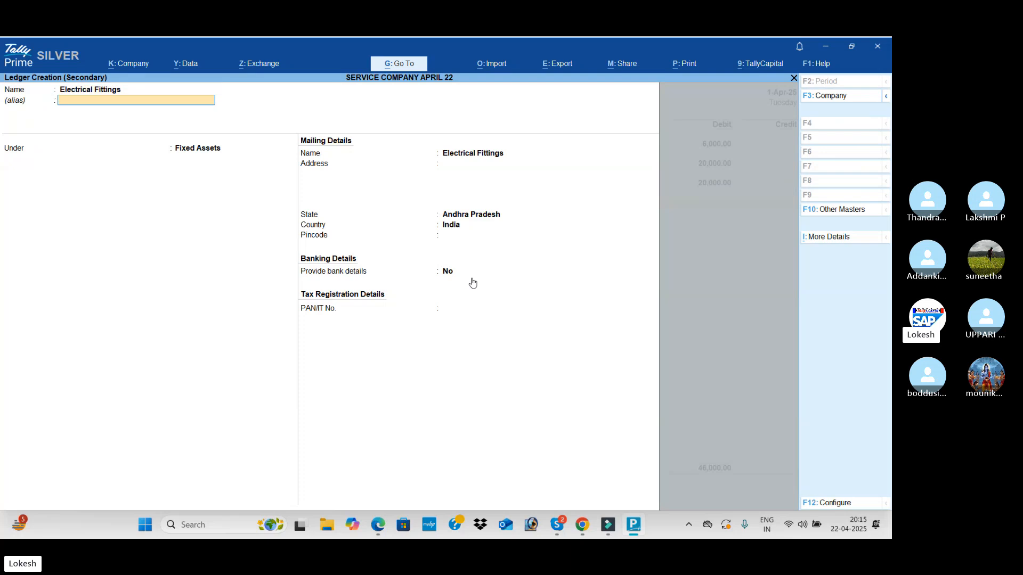
pyautogui.press('Return')
pyautogui.hotkey('ctrl', 'a')
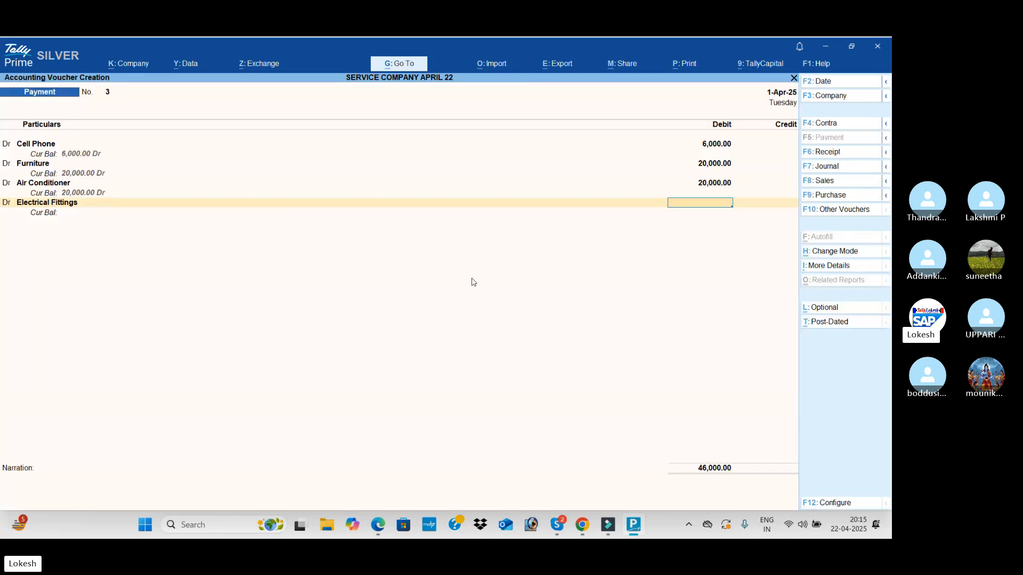
# Check the electrical fittings amount in the PDF and debit the Electrical Fittings ledger with 15,000
pyautogui.hotkey('alt', 'Tab')
pyautogui.hotkey('alt', 'Tab')
pyautogui.write('1500')
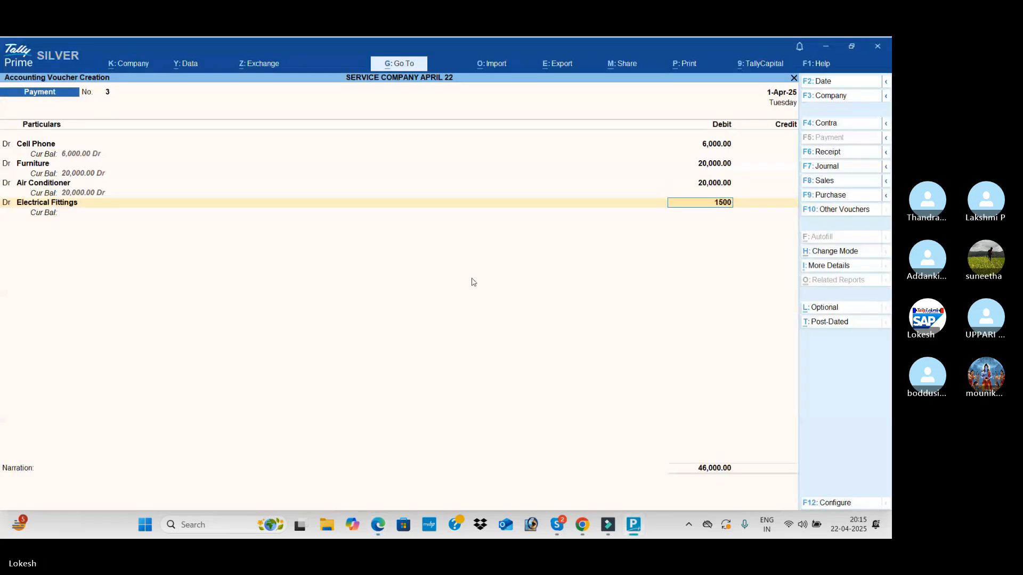
pyautogui.write('0')
pyautogui.press('Return')
# Credit Hdfc Bank with 61,000 for the four fixed assets, leave the narration empty, and save the payment voucher
pyautogui.write('H')
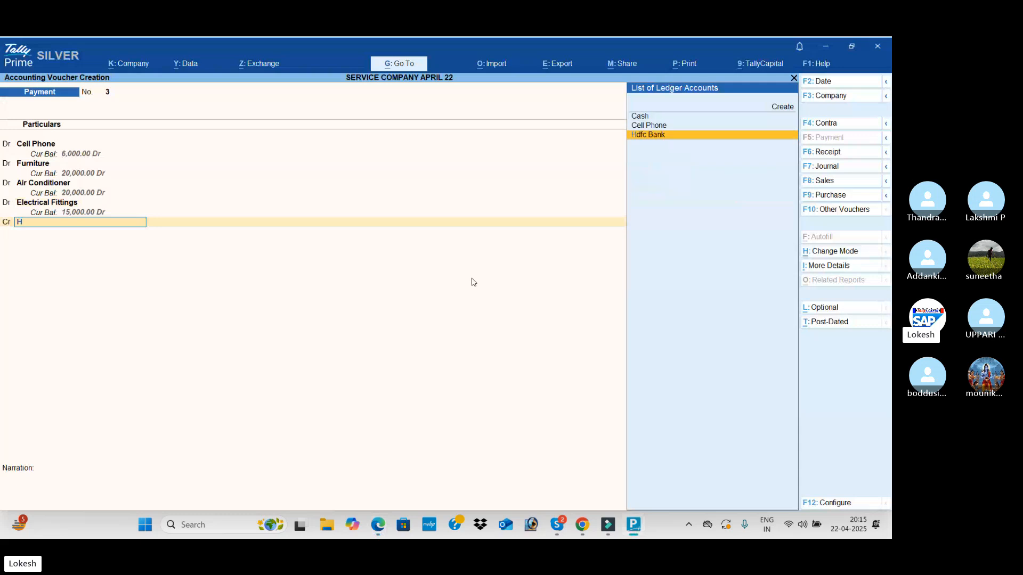
pyautogui.press('Return')
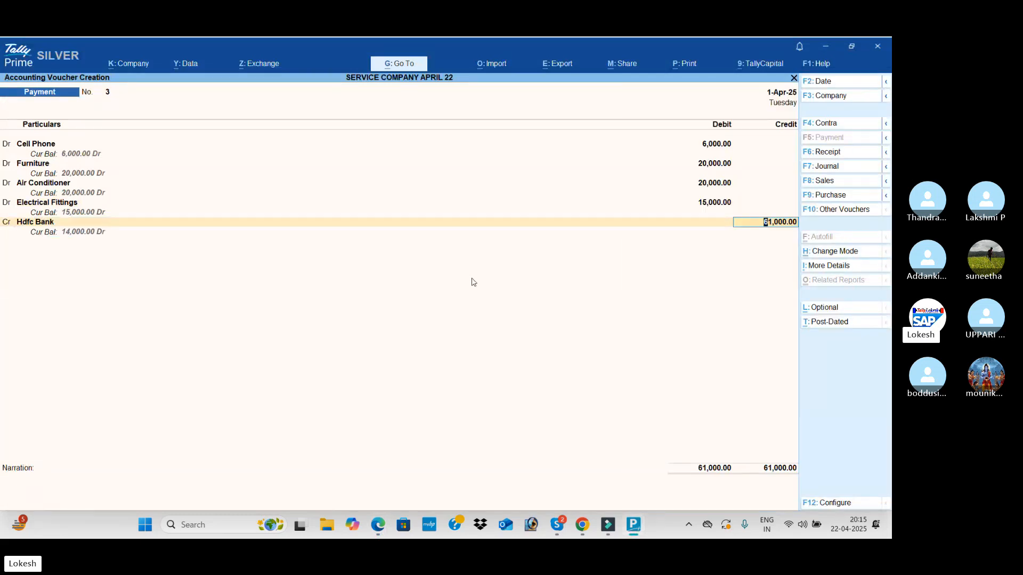
pyautogui.press('Return')
pyautogui.press('Return')
pyautogui.press('Return')
pyautogui.press('Return')
pyautogui.press('Return')
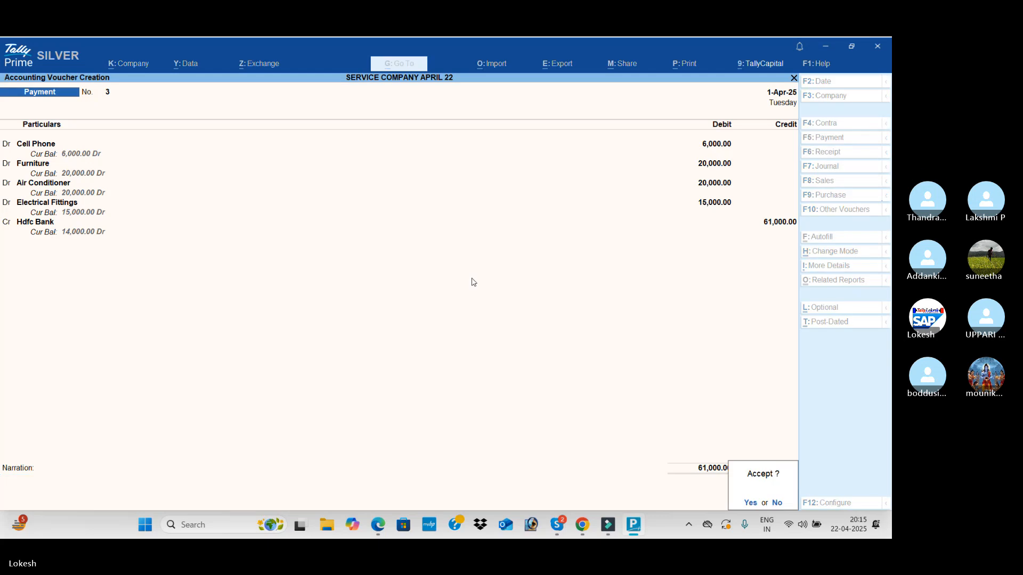
pyautogui.press('Return')
# Read the PDF's telephone security deposit transaction and create the new payment's debit ledger, Telephone Sd, under Deposits (Asset)
pyautogui.press('alt')
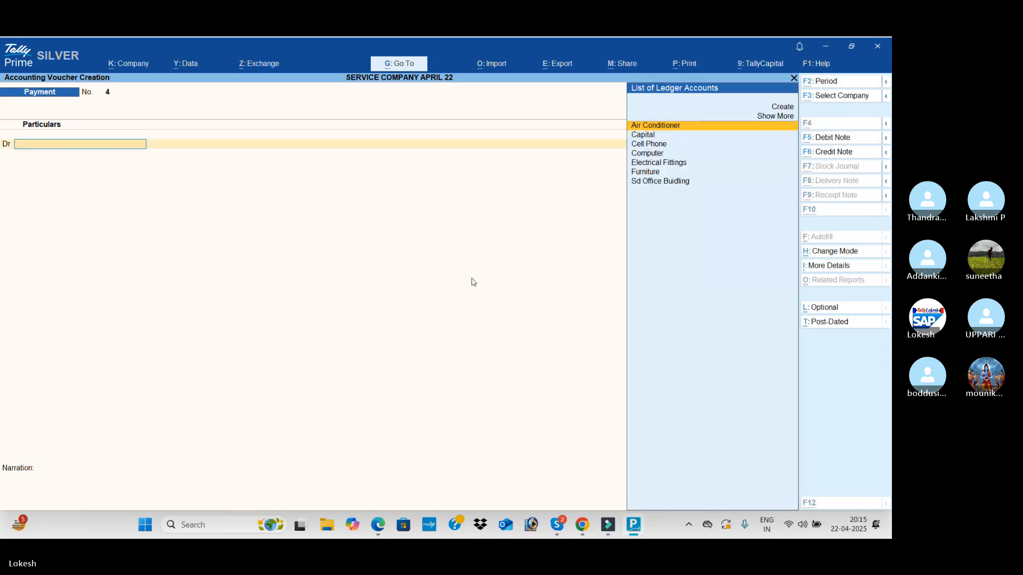
pyautogui.hotkey('alt', 'Tab')
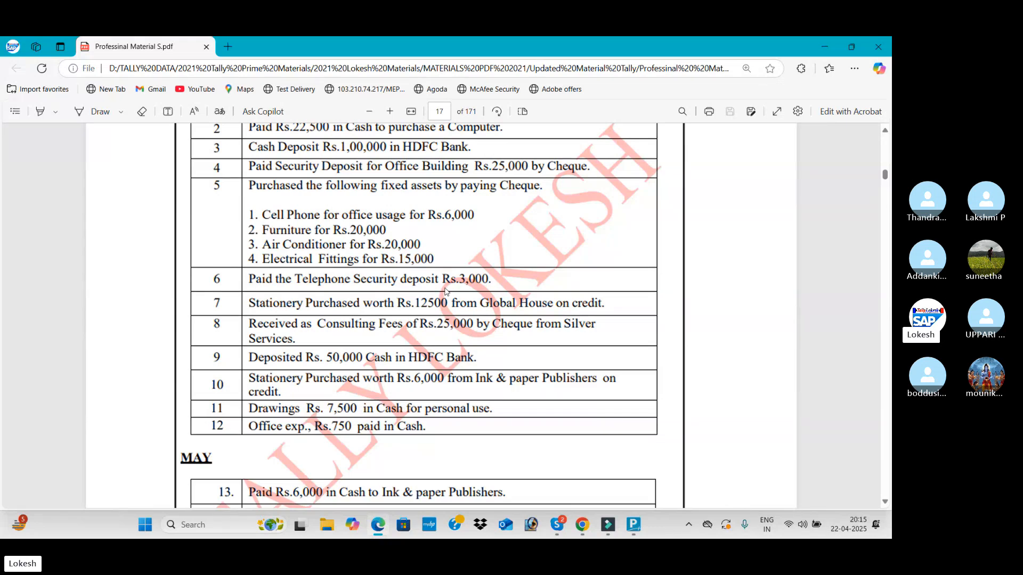
pyautogui.hotkey('alt', 'Tab')
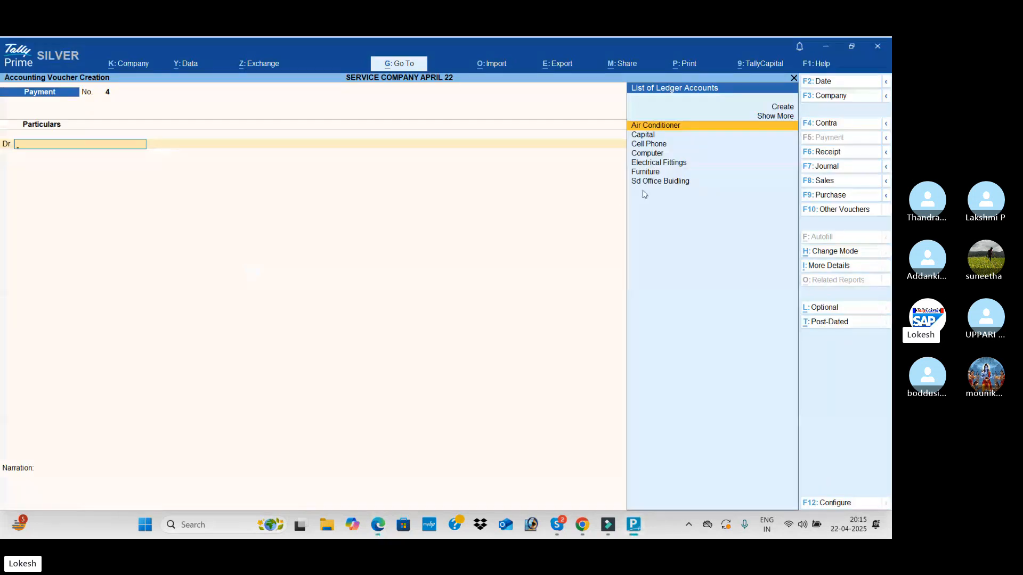
pyautogui.press('alt')
pyautogui.hotkey('alt', 'c')
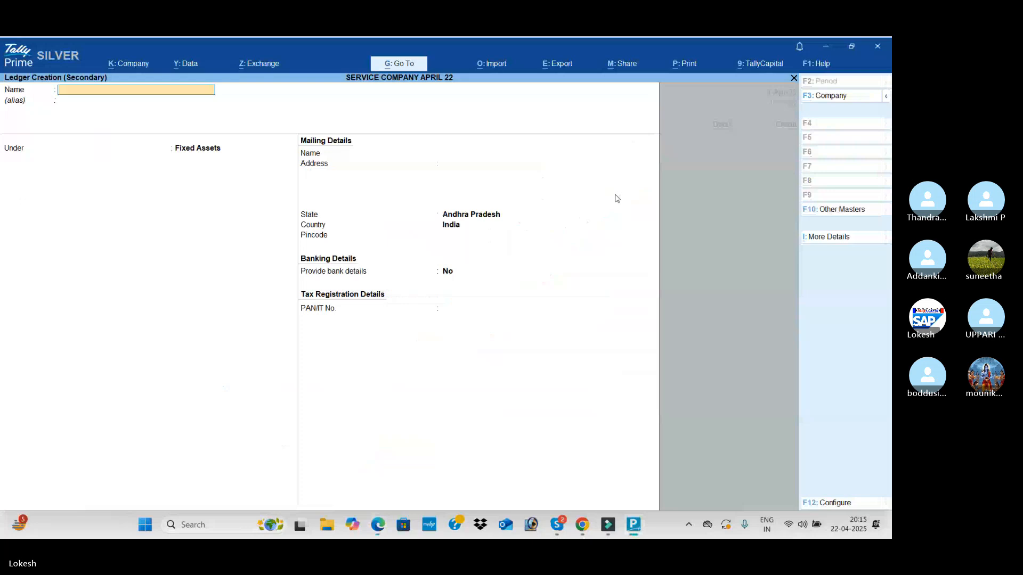
pyautogui.write('Telephone Sd')
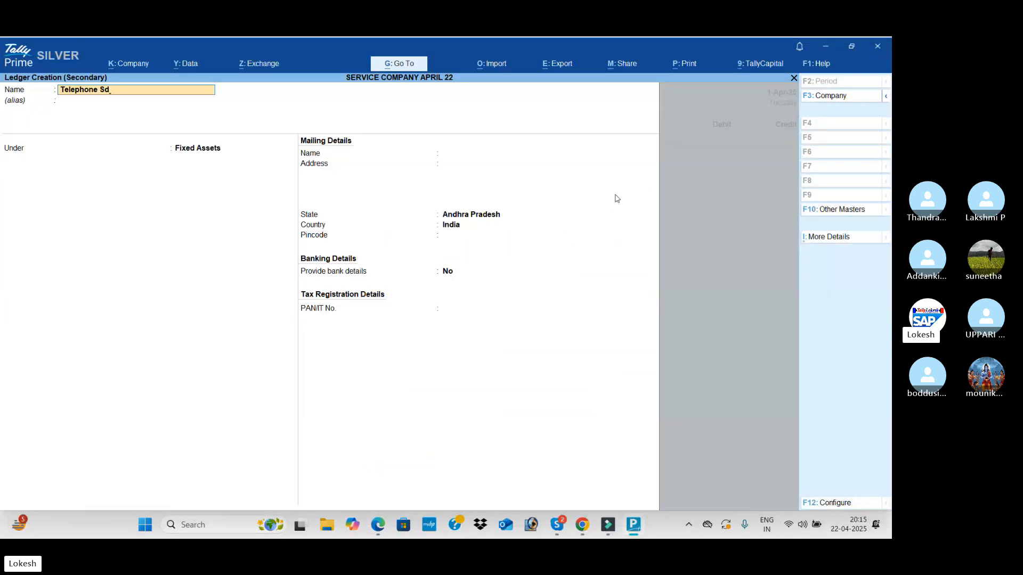
pyautogui.press('Return')
pyautogui.press('Return')
pyautogui.write('De')
pyautogui.press('Return')
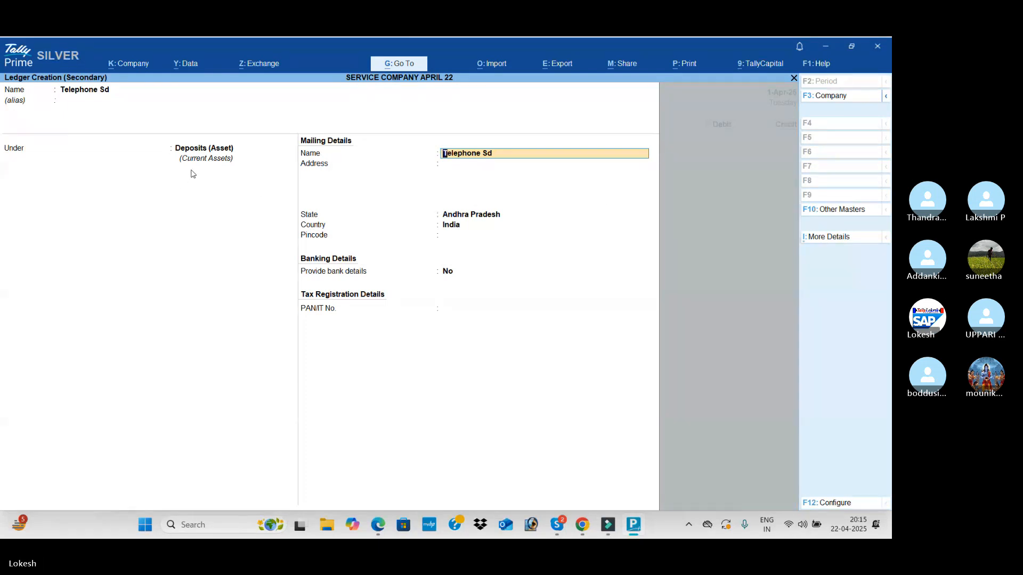
pyautogui.hotkey('ctrl', 'a')
# Check the telephone security deposit amount in the PDF and debit the Telephone Sd ledger with 3,000
pyautogui.hotkey('alt', 'Tab')
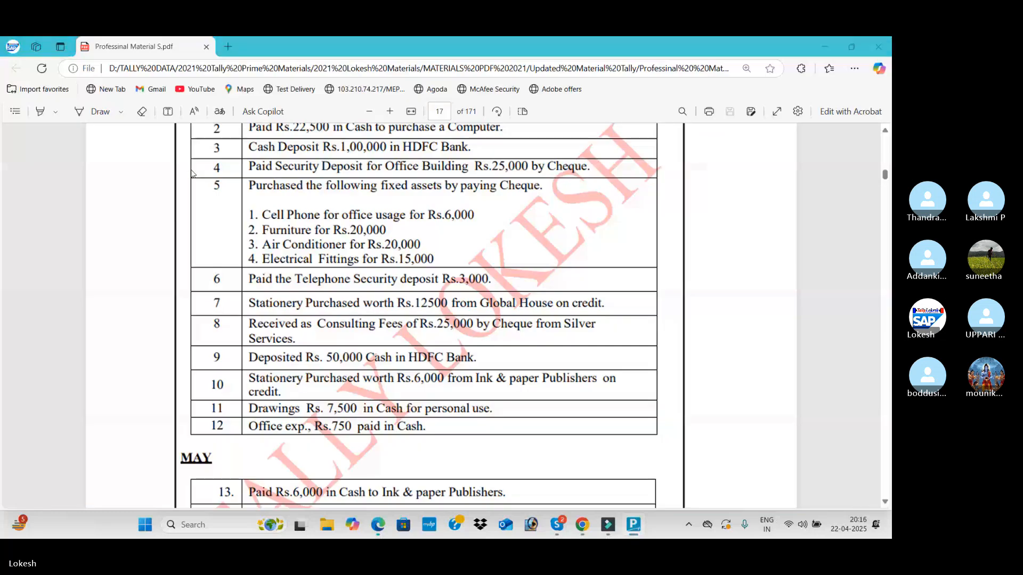
pyautogui.hotkey('alt', 'Tab')
pyautogui.write('3000')
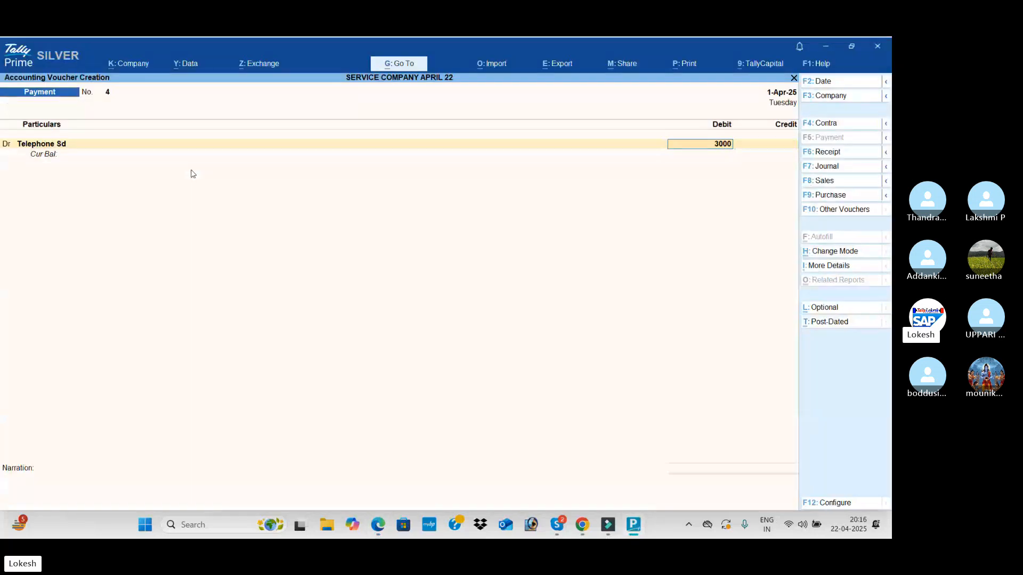
pyautogui.press('Return')
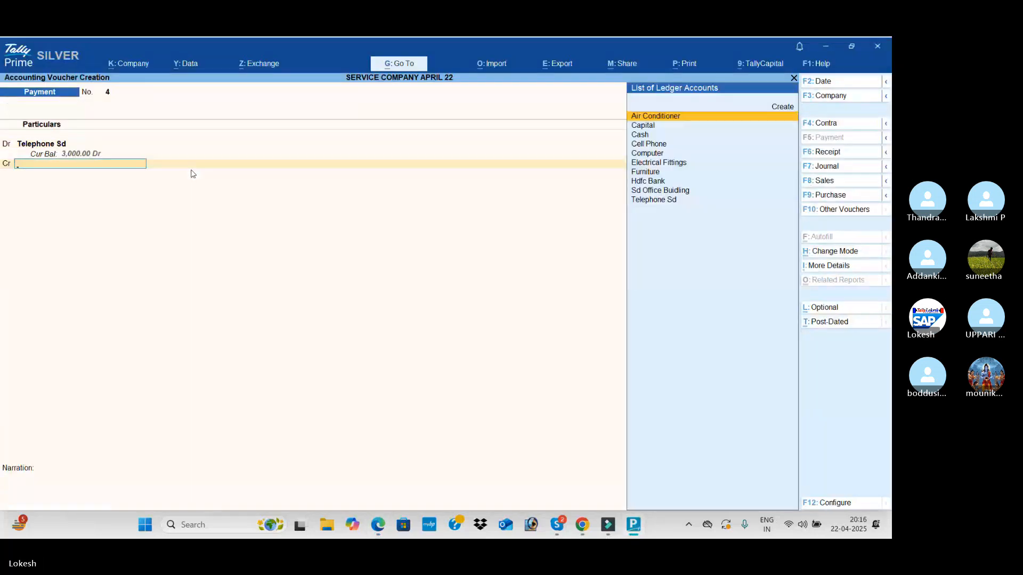
# Credit Cash with 3,000 for the telephone deposit and save the payment voucher
pyautogui.press('Down')
pyautogui.press('Down')
pyautogui.press('Return')
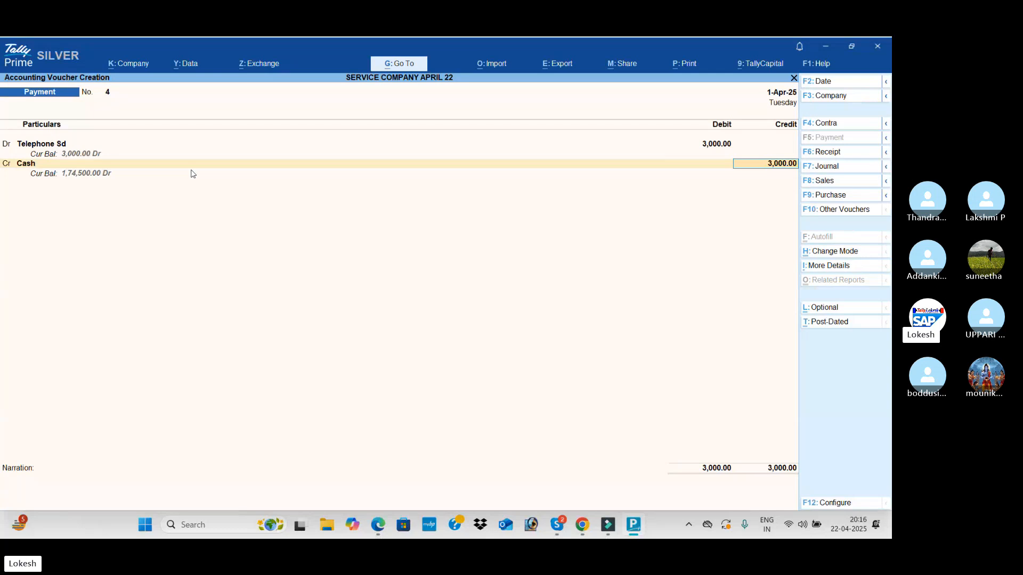
pyautogui.press('Return')
pyautogui.press('Return')
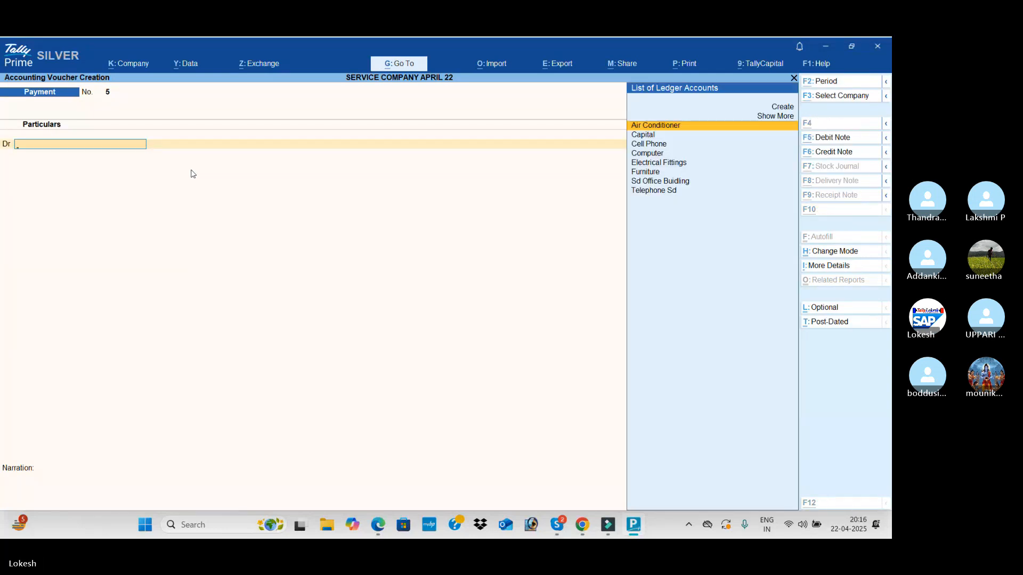
# Read the PDF's credit stationery purchase and start a journal voucher, creating its debit ledger, Stationery, under Indirect Expenses
pyautogui.hotkey('alt', 'Tab')
pyautogui.scroll(-1, 345, 296)
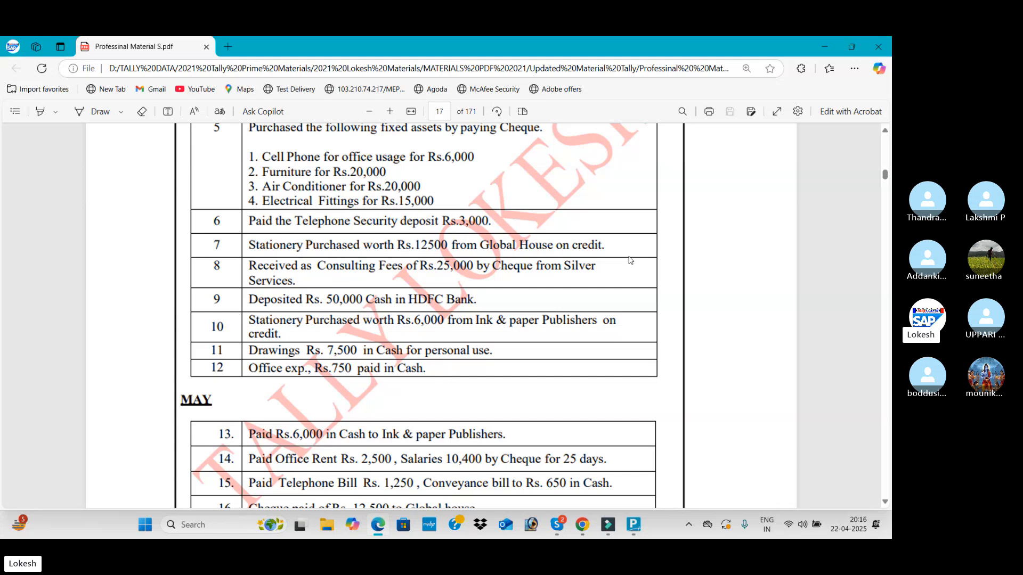
pyautogui.hotkey('alt', 'Tab')
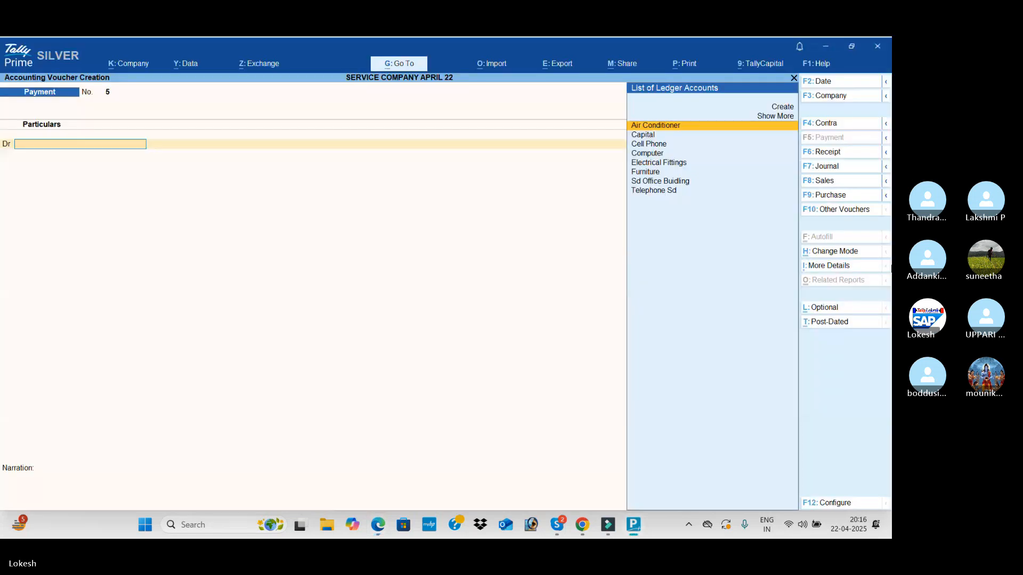
pyautogui.click(846, 171)
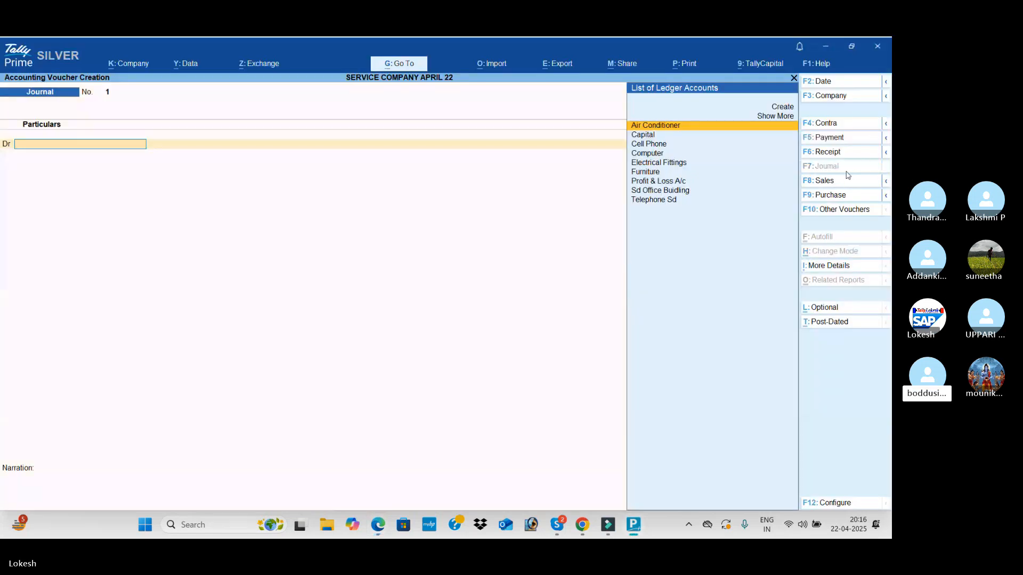
pyautogui.hotkey('alt', 'c')
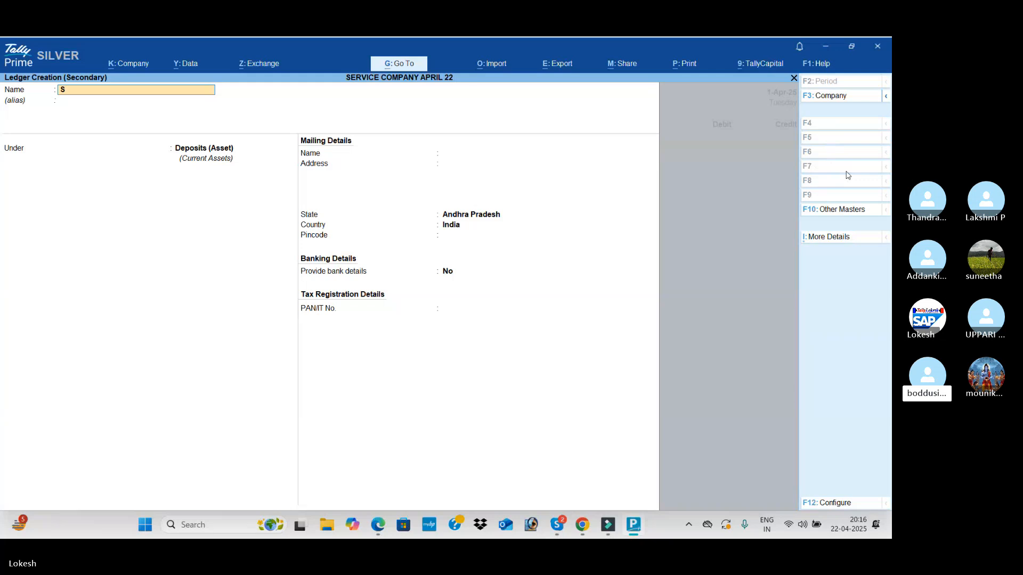
pyautogui.write('Stationery')
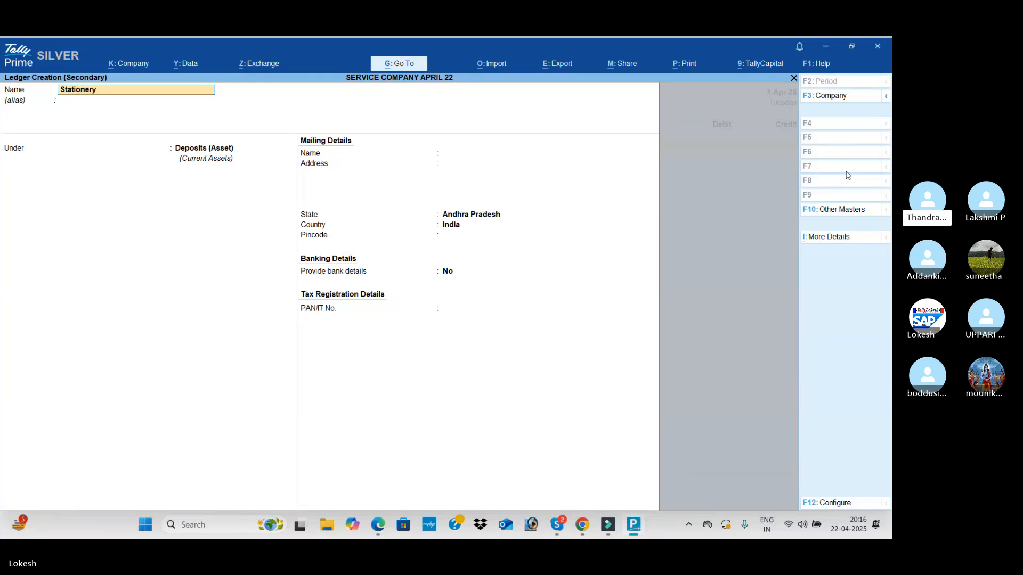
pyautogui.press('Return')
pyautogui.write('Ind')
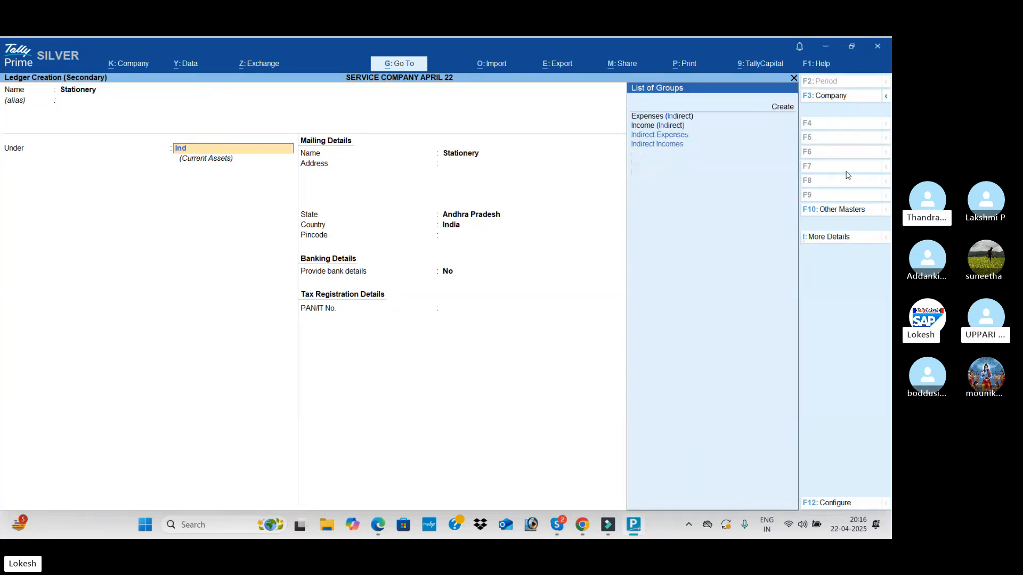
pyautogui.press('Return')
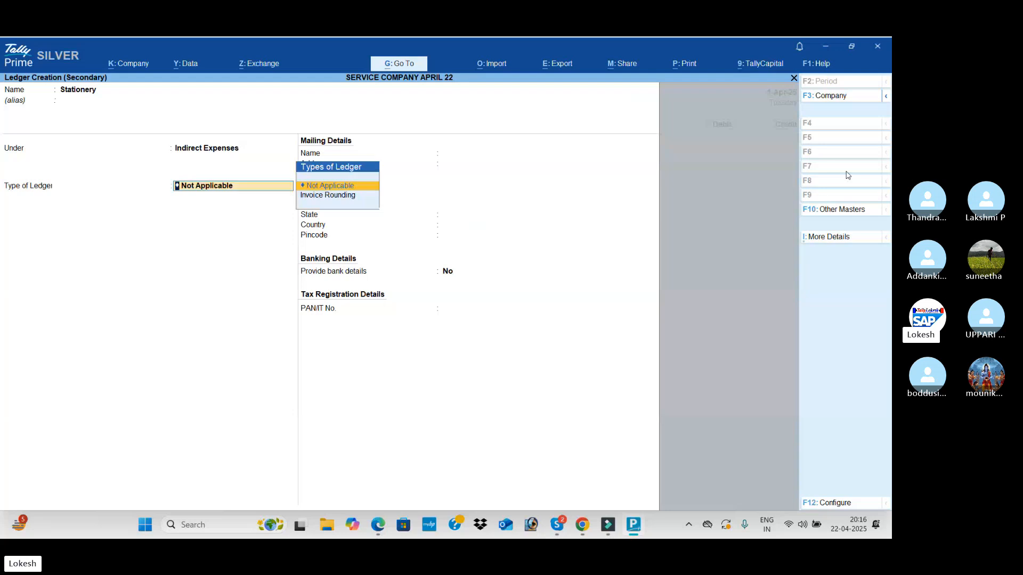
pyautogui.hotkey('ctrl', 'a')
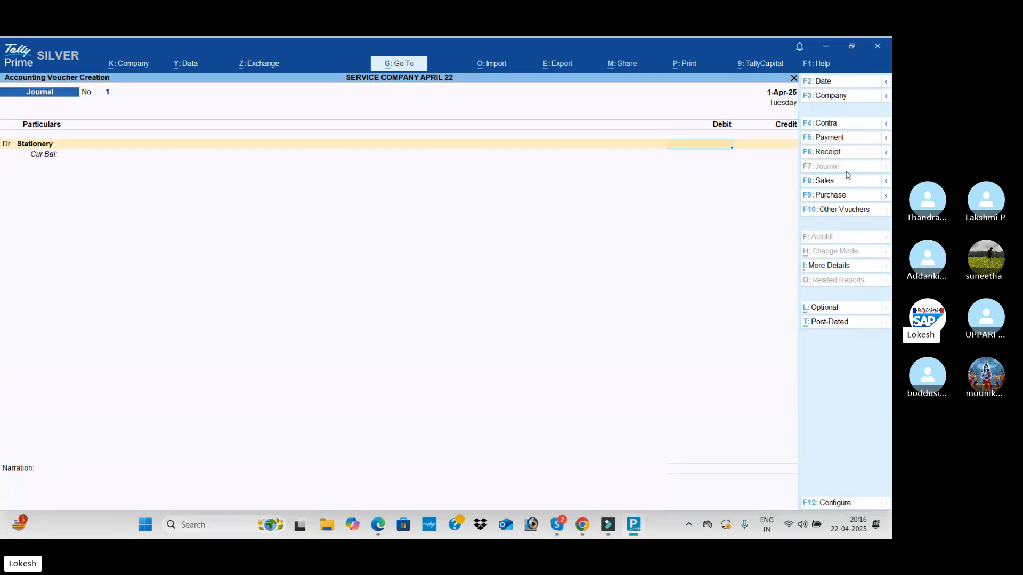
# Check the stationery amount in the PDF and debit the Stationery ledger with 12,500
pyautogui.hotkey('alt', 'Tab')
pyautogui.hotkey('alt', 'Tab')
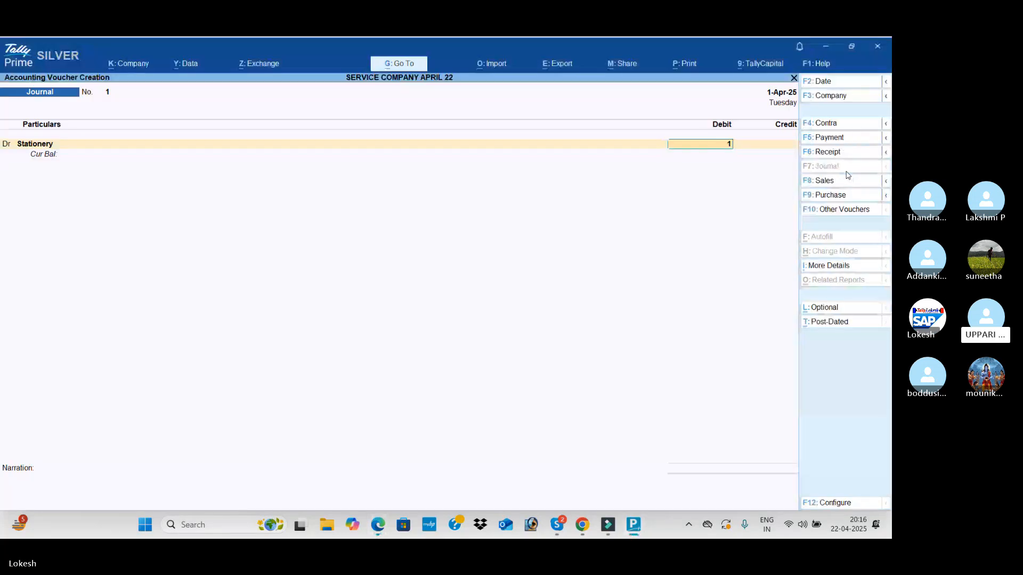
pyautogui.write('12500')
pyautogui.press('Return')
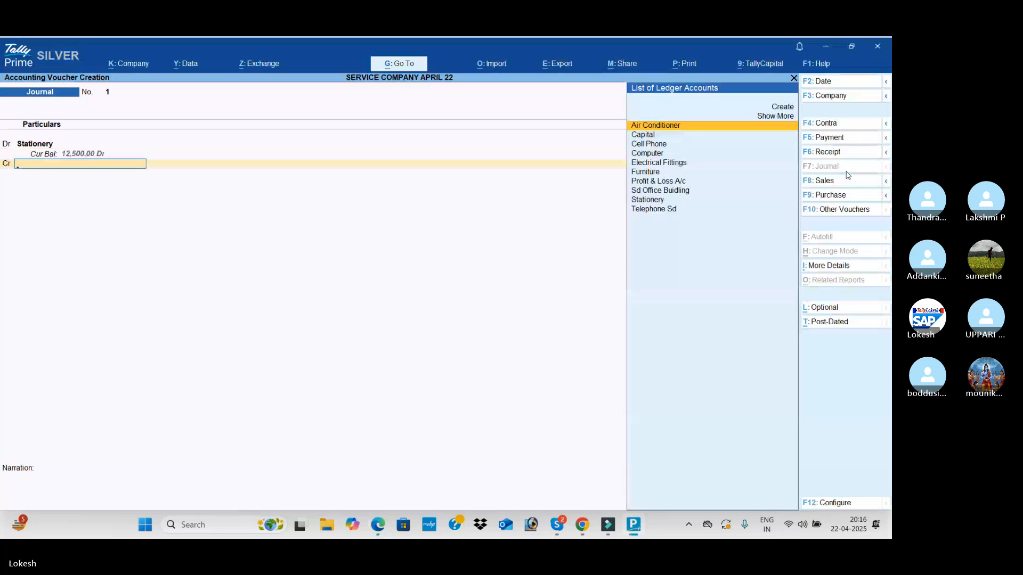
# Create the journal's credit ledger, Global House, under Sundry Creditors
pyautogui.hotkey('alt', 'c')
pyautogui.write('Global')
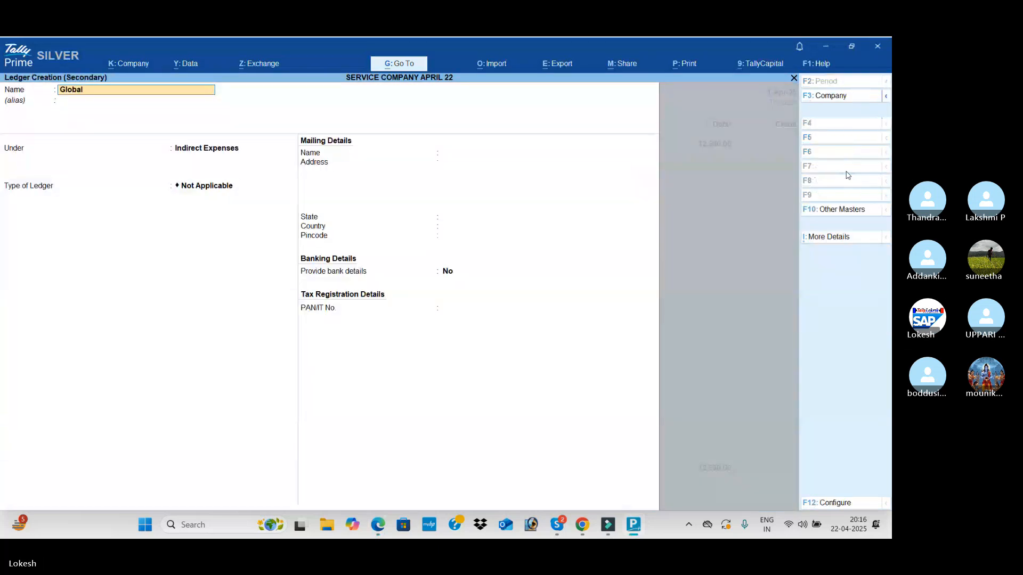
pyautogui.write(' House')
pyautogui.press('Return')
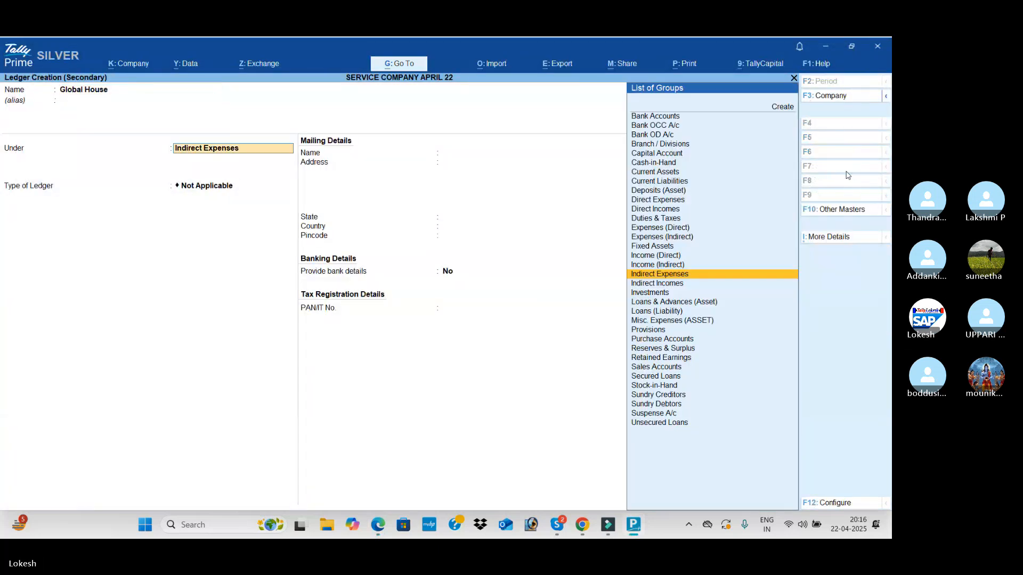
pyautogui.write('Sun')
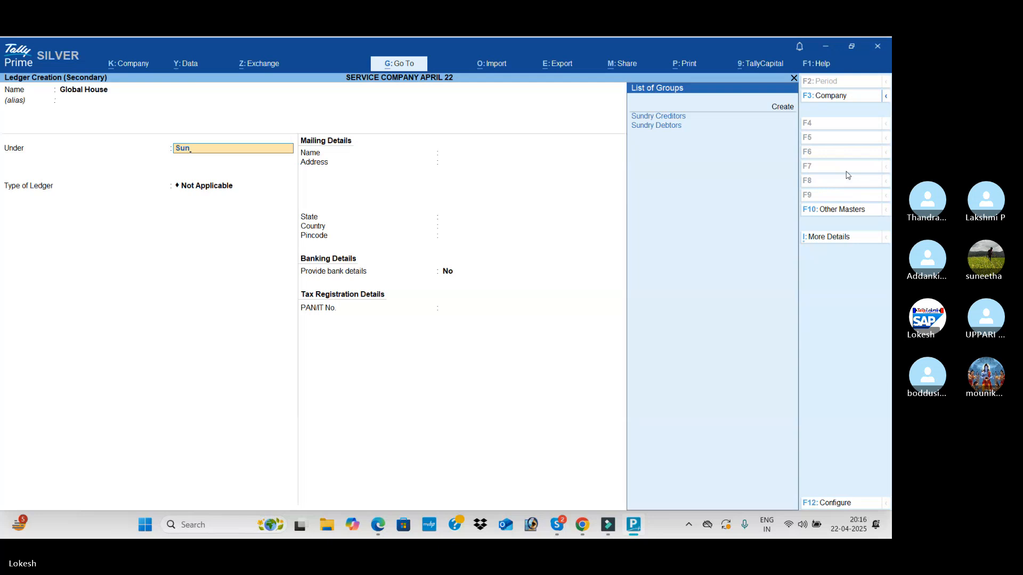
pyautogui.press('Return')
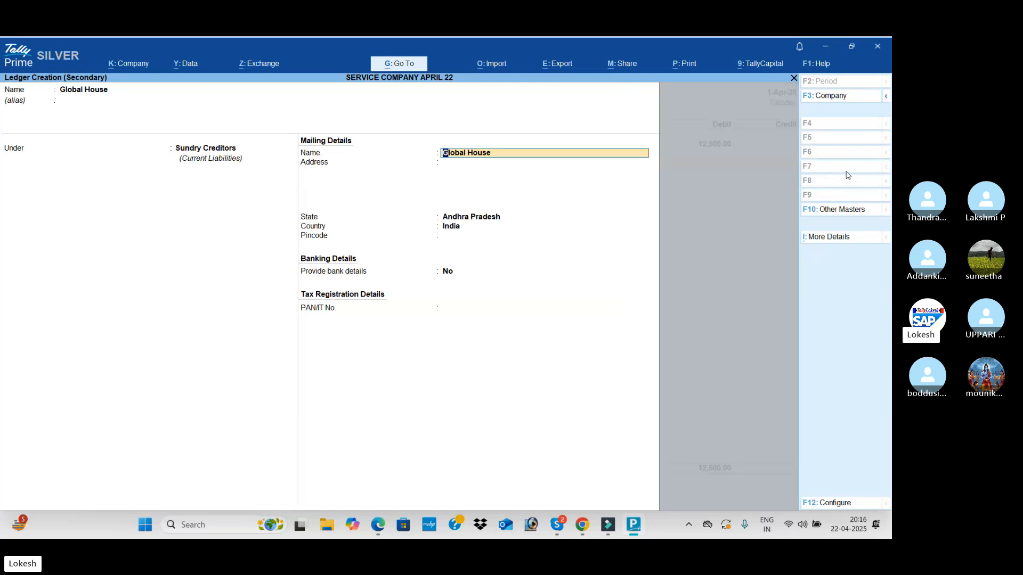
pyautogui.press('alt')
pyautogui.hotkey('ctrl', 'a')
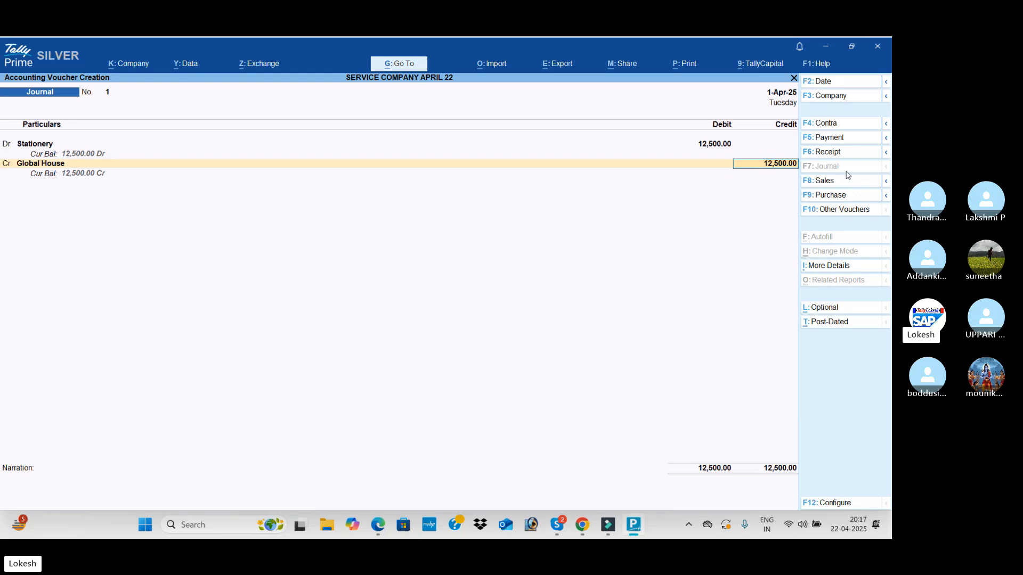
# Accept the 12,500 credit to Global House, leave the narration empty, and save the journal voucher
pyautogui.press('Return')
pyautogui.press('Return')
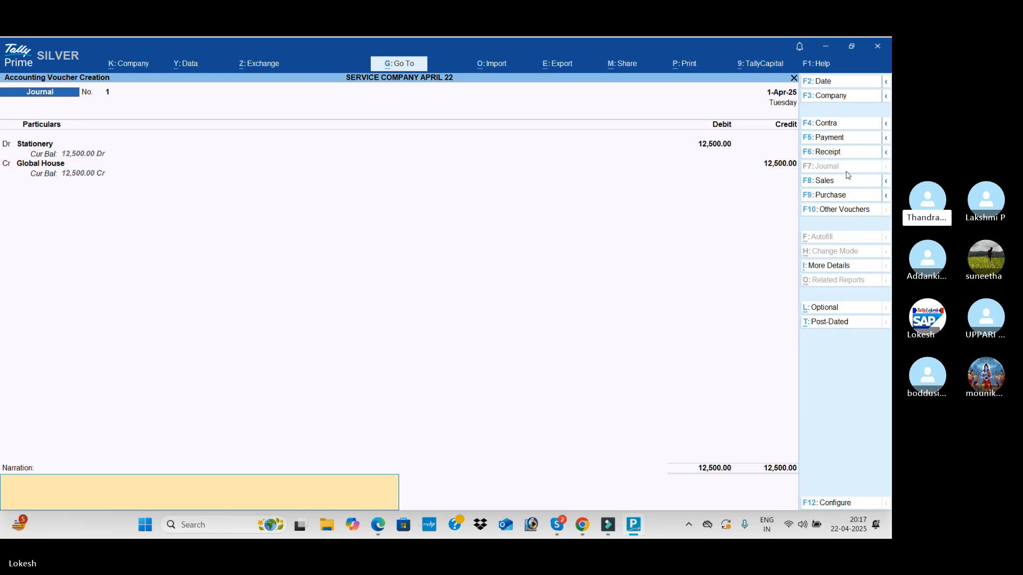
pyautogui.press('Return')
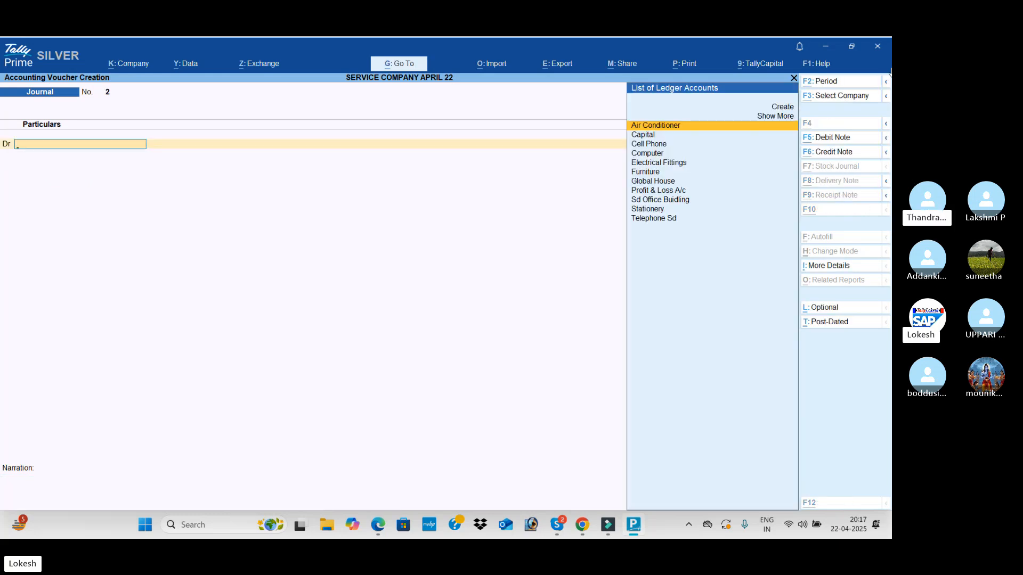
# Read the PDF's consulting fees transaction and start a receipt voucher, creating its credit ledger, Consulting Fees, under Indirect Incomes
pyautogui.hotkey('alt', 'Tab')
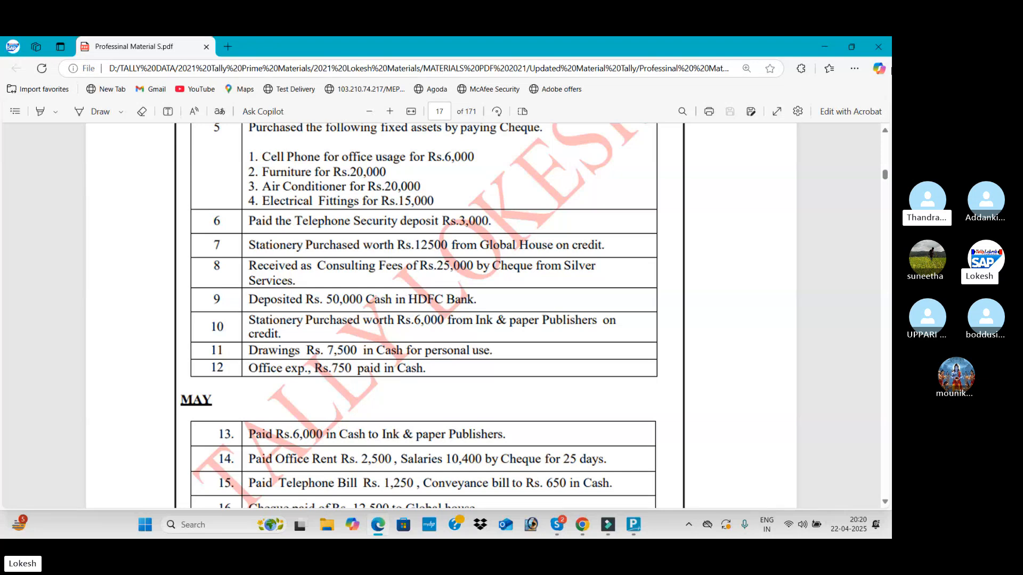
pyautogui.hotkey('alt', 'Tab')
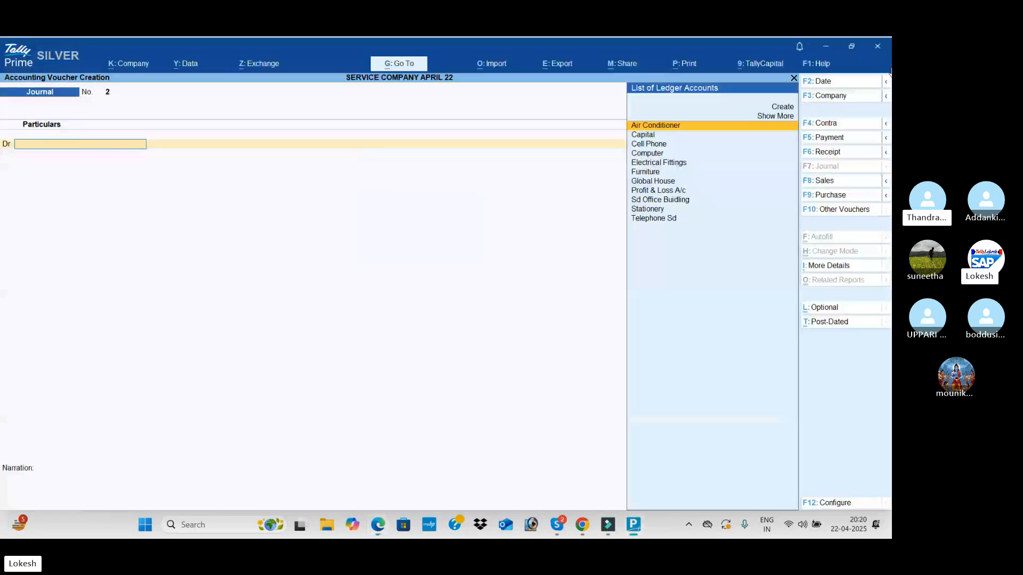
pyautogui.click(854, 153)
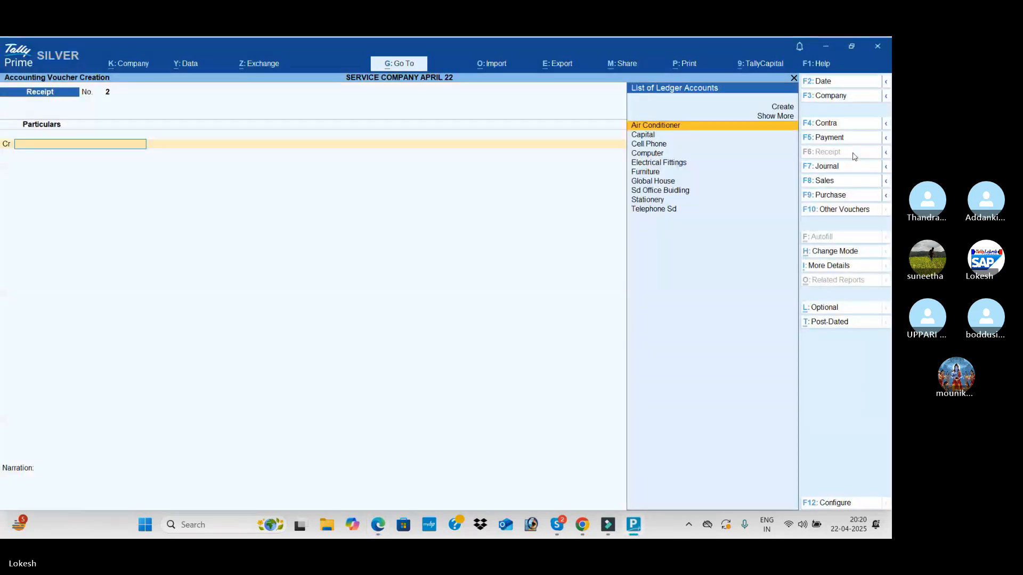
pyautogui.hotkey('alt', 'c')
pyautogui.write('O')
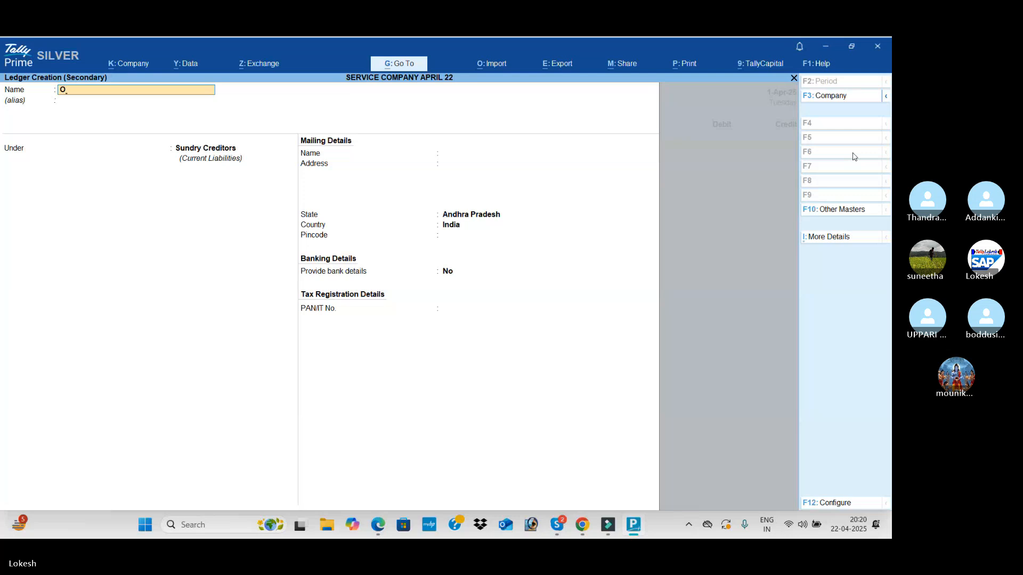
pyautogui.write('onsulting fee')
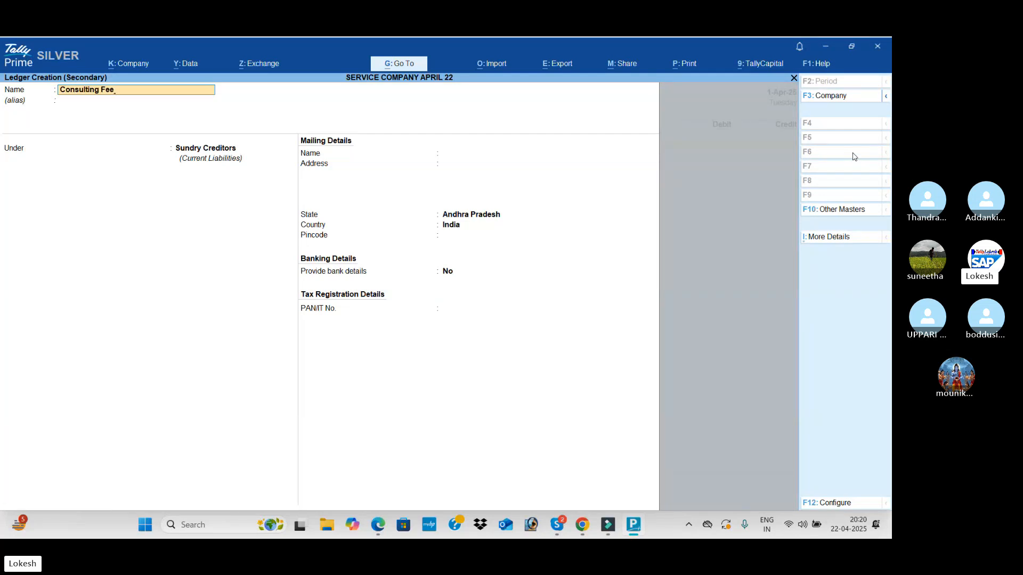
pyautogui.write('s')
pyautogui.press('Return')
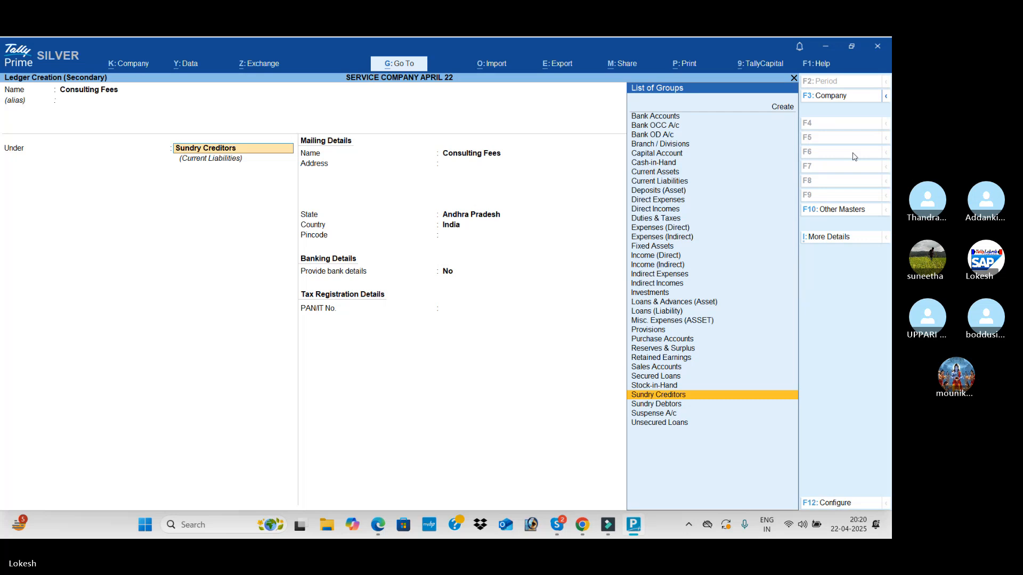
pyautogui.write('Ind')
pyautogui.press('Down')
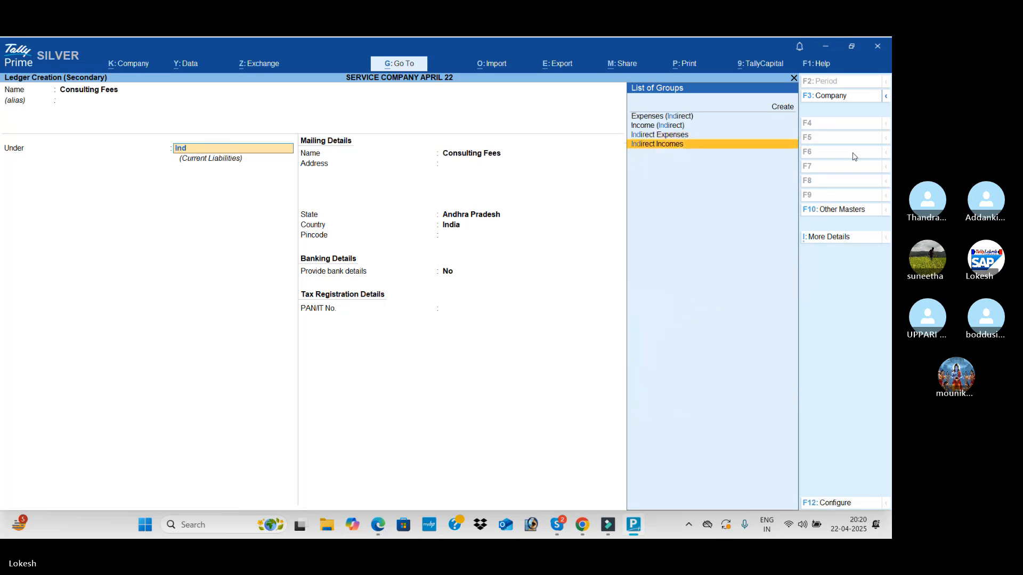
pyautogui.press('Return')
pyautogui.hotkey('ctrl', 'a')
# Credit Consulting Fees and debit Hdfc Bank with 25,000 by cheque, and save the receipt voucher without a narration
pyautogui.write('25000')
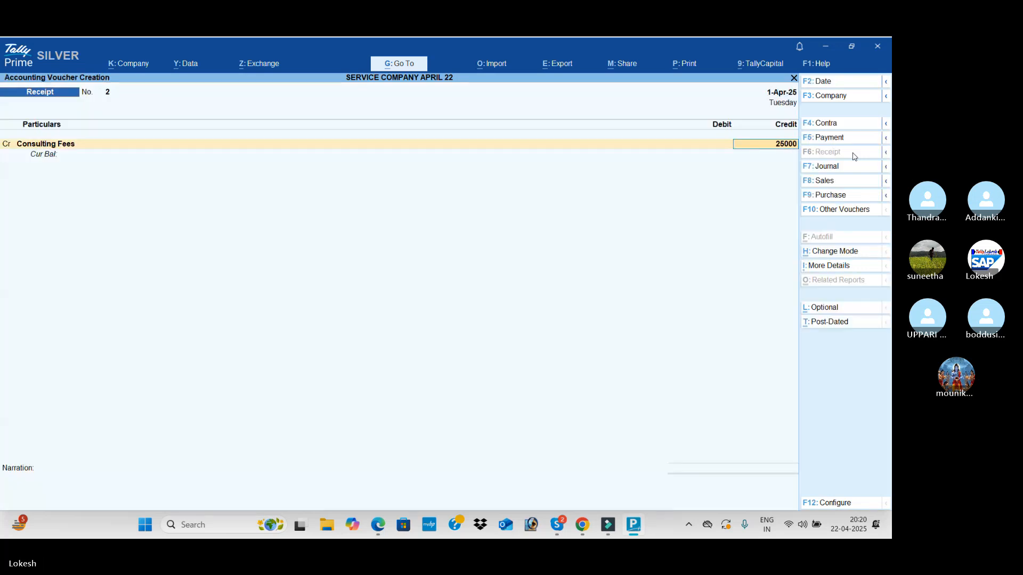
pyautogui.press('Return')
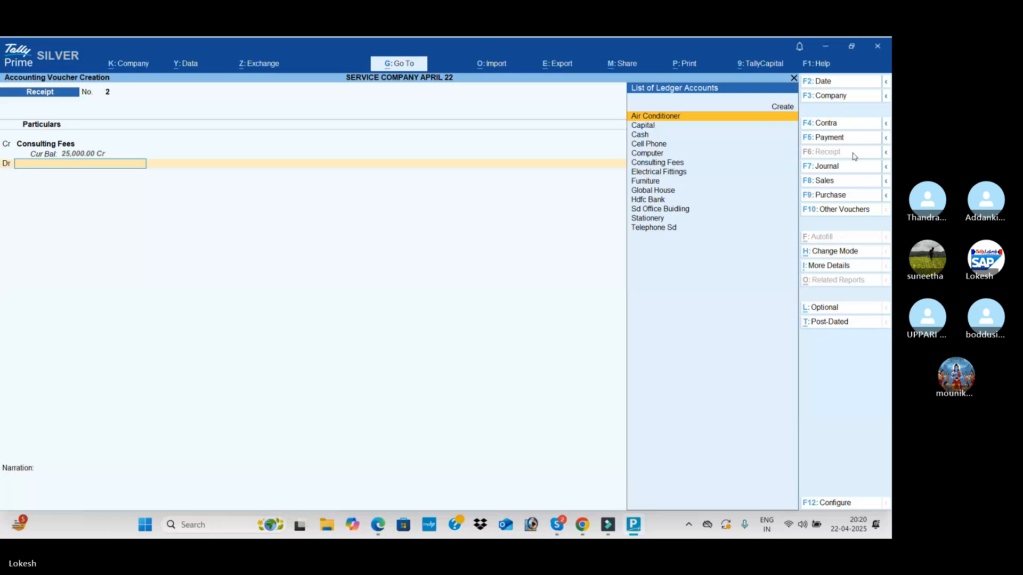
pyautogui.write('h')
pyautogui.press('Return')
pyautogui.press('Return')
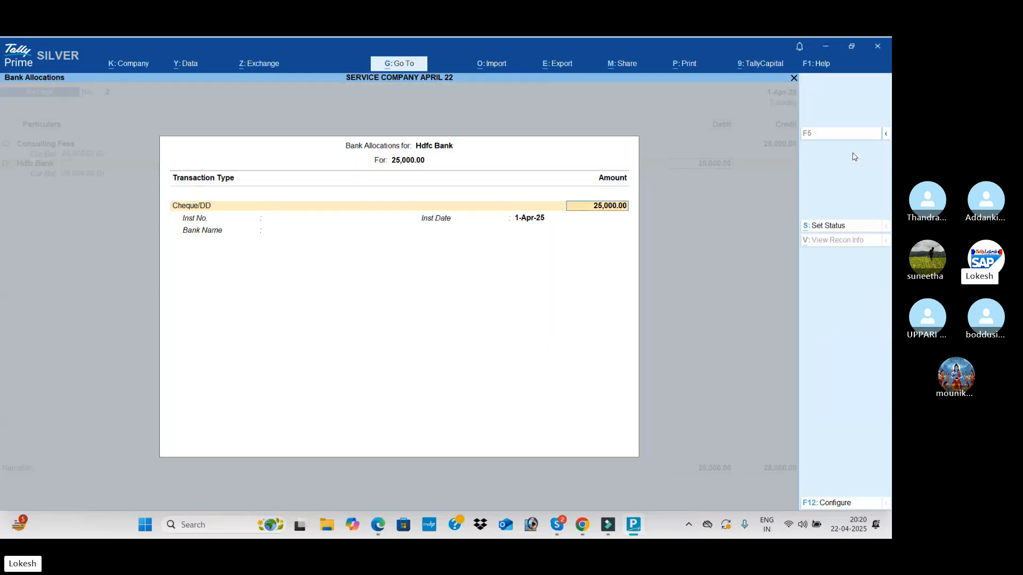
pyautogui.press('Return')
pyautogui.press('Return')
pyautogui.press('Return')
pyautogui.press('Return')
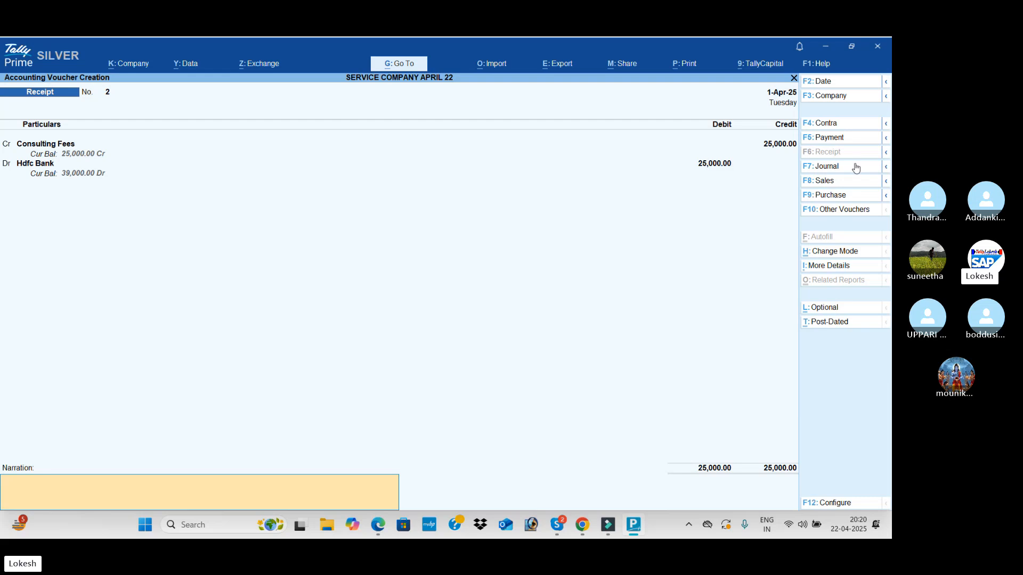
pyautogui.press('Return')
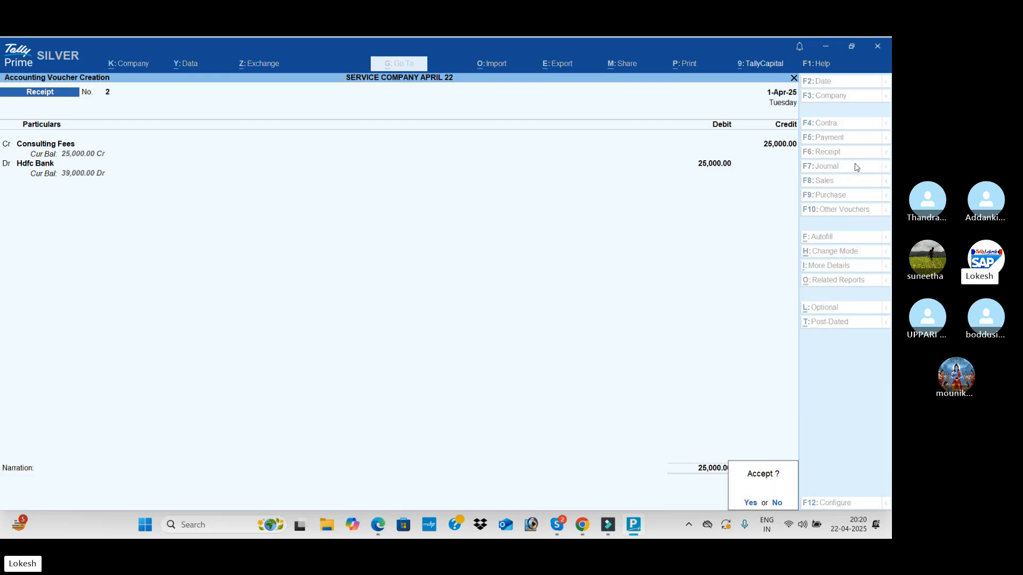
pyautogui.press('Return')
# Read the PDF's cash deposit transaction and start a contra voucher crediting Cash with 50,000
pyautogui.hotkey('alt', 'Tab')
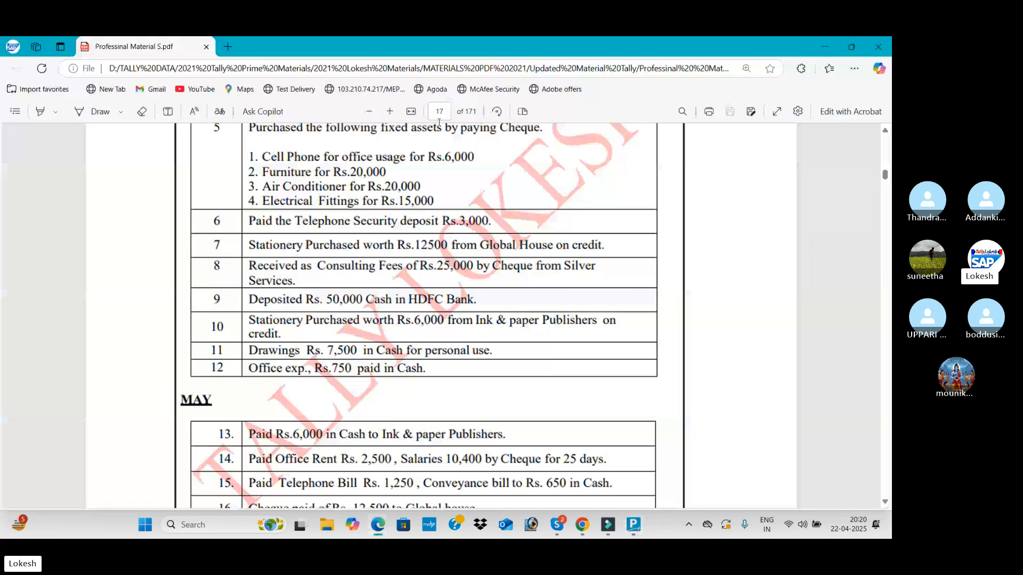
pyautogui.scroll(-1, 336, 311)
pyautogui.scroll(-2, 336, 311)
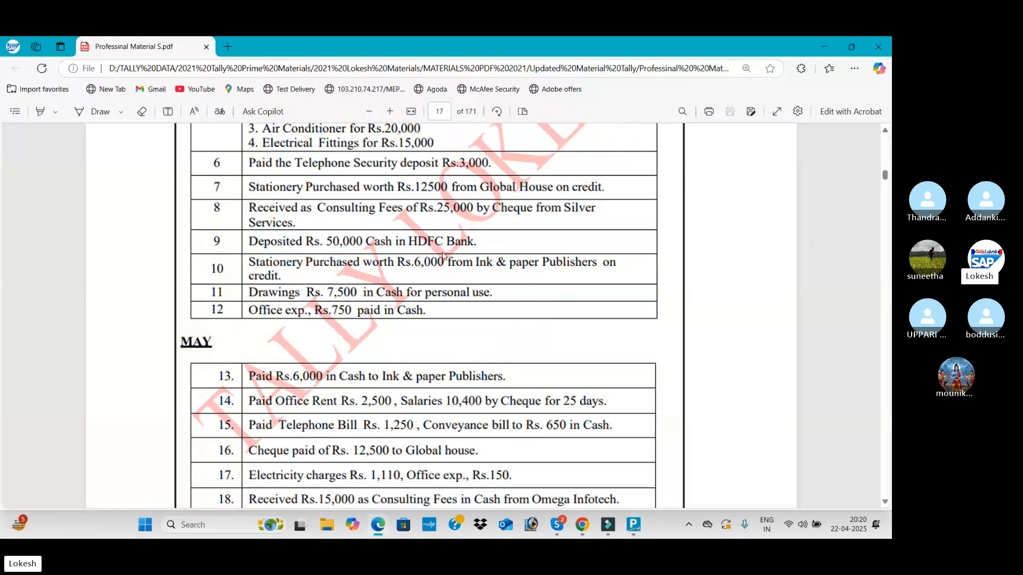
pyautogui.hotkey('alt', 'Tab')
pyautogui.click(842, 125)
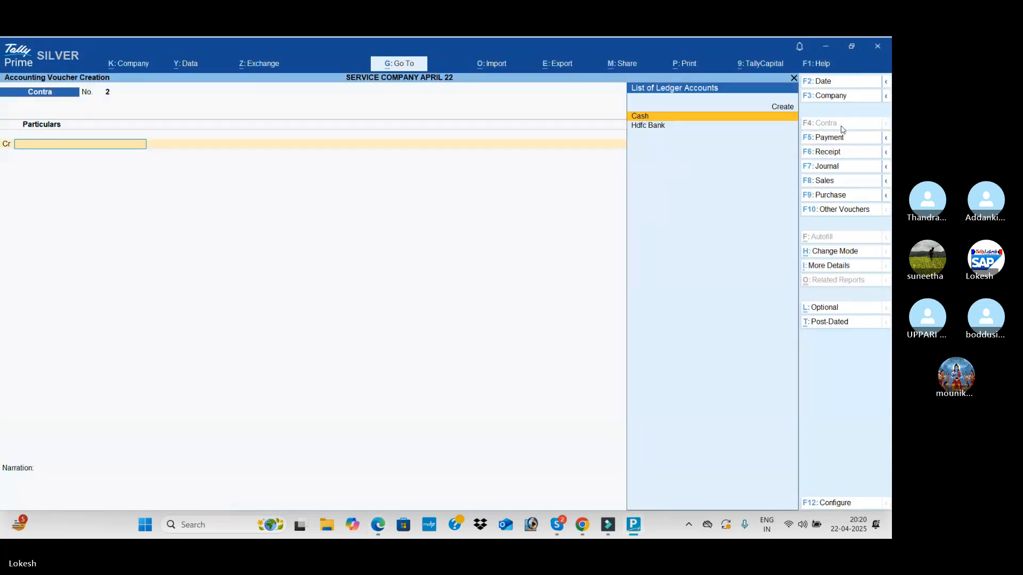
pyautogui.press('Return')
pyautogui.write('50,000')
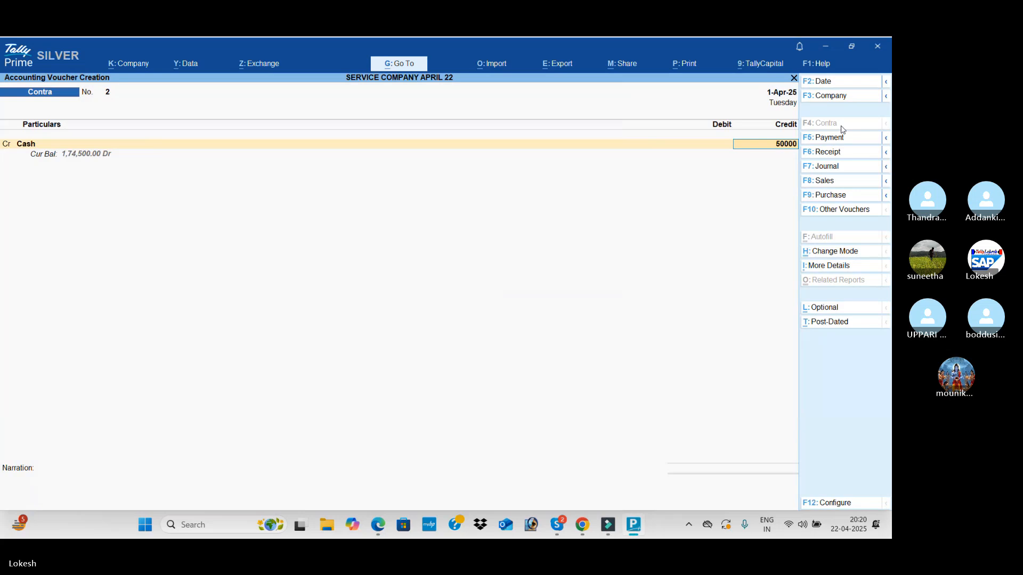
# Debit Hdfc Bank with the 50,000 and save the contra voucher without a narration
pyautogui.press('Return')
pyautogui.press('Return')
pyautogui.press('Return')
pyautogui.press('Return')
pyautogui.press('Return')
pyautogui.press('Return')
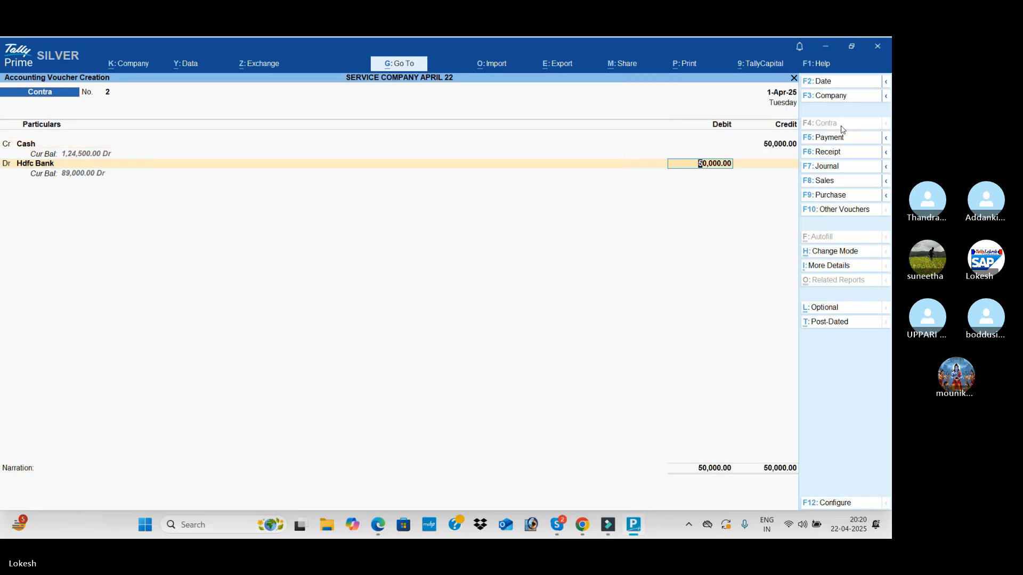
# Read the PDF's second stationery purchase and start a journal voucher debiting Stationery with 6,000
pyautogui.hotkey('alt', 'Tab')
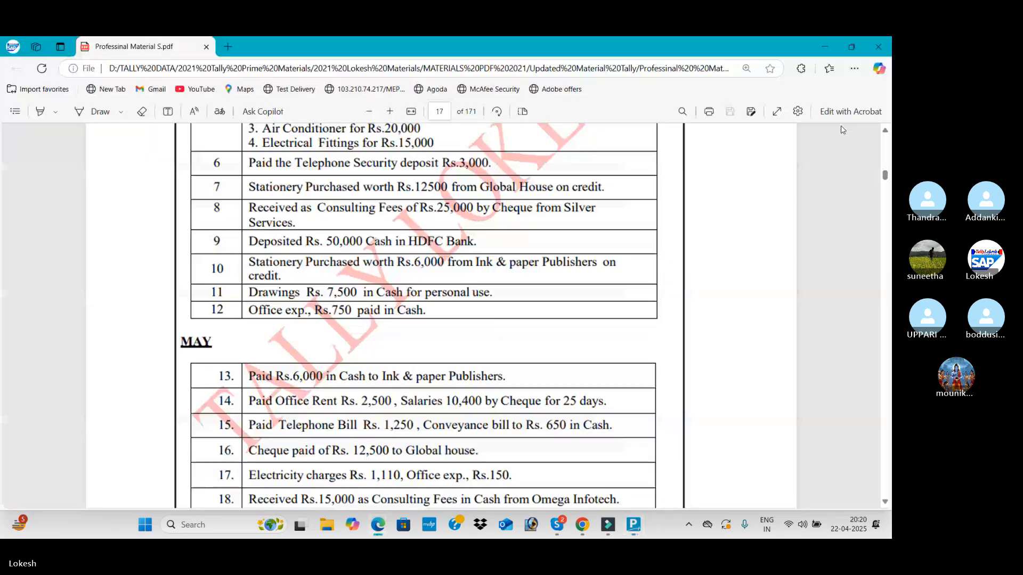
pyautogui.hotkey('alt', 'Tab')
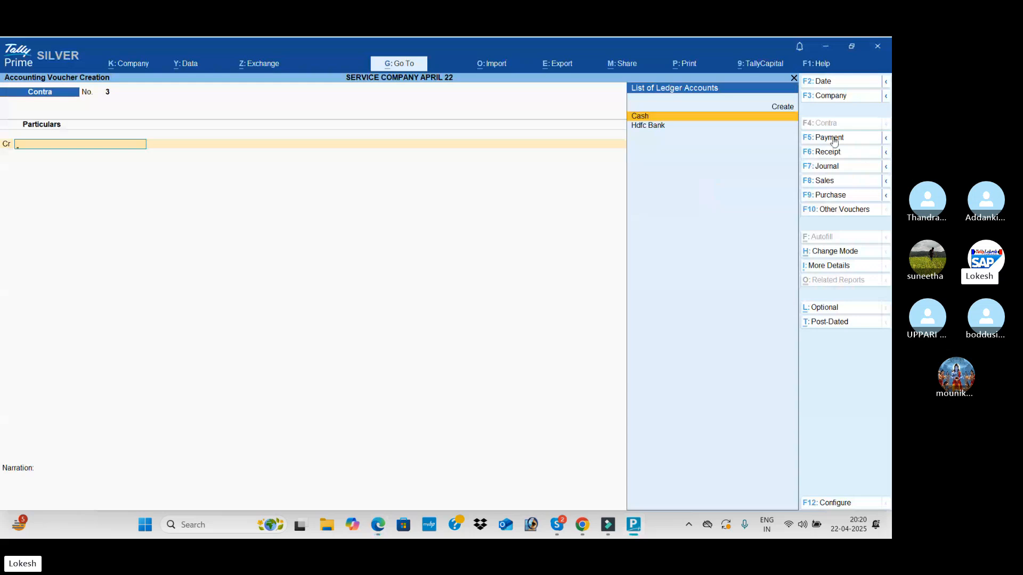
pyautogui.click(849, 169)
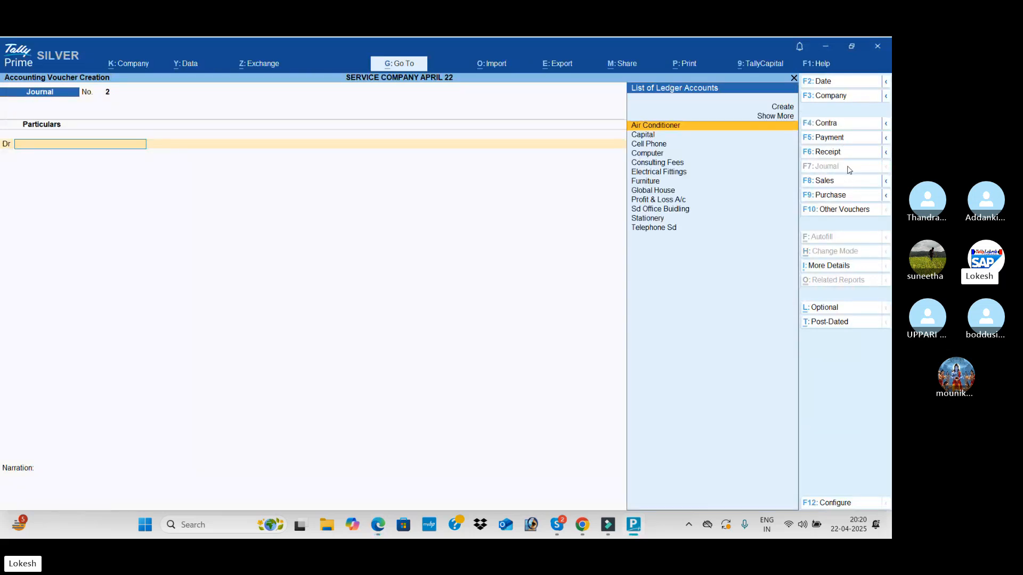
pyautogui.write('st')
pyautogui.press('Return')
pyautogui.hotkey('alt', 'Tab')
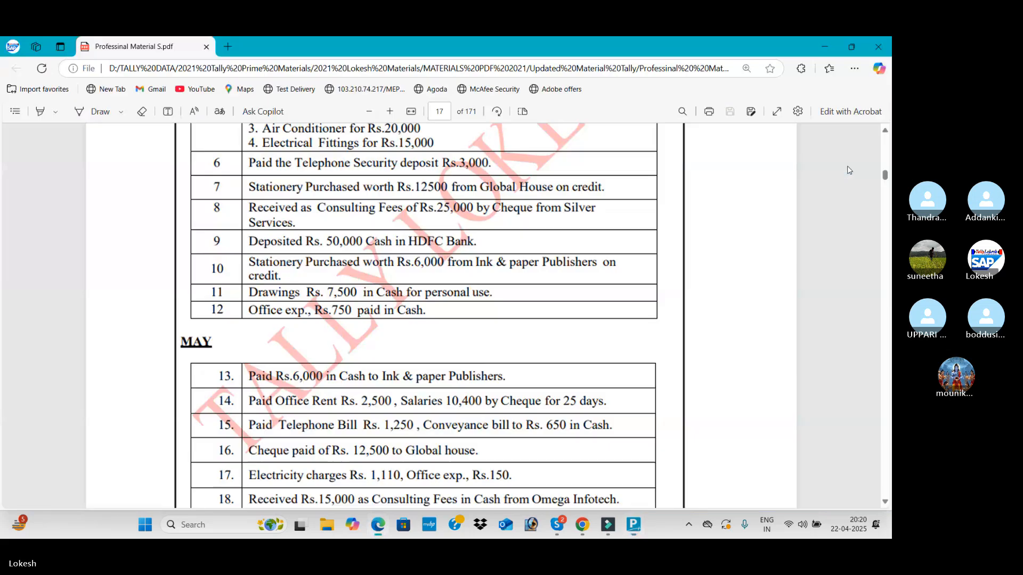
pyautogui.hotkey('alt', 'Tab')
pyautogui.write('6000')
pyautogui.press('Return')
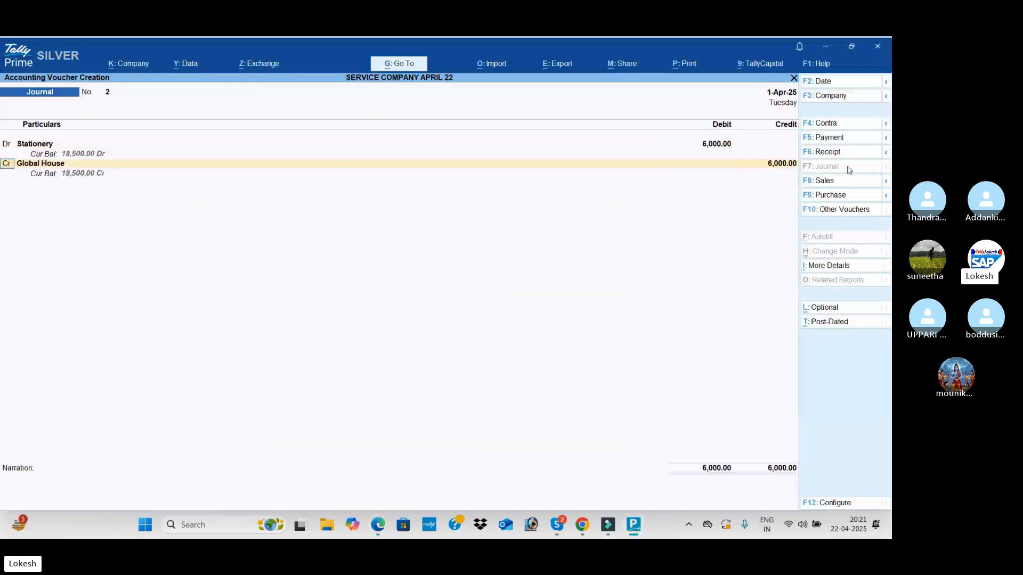
# Create the journal's credit ledger, Ink & Publishers, under Sundry Creditors, and save the voucher with its 6,000 credit
pyautogui.hotkey('alt', 'c')
pyautogui.write('Ink')
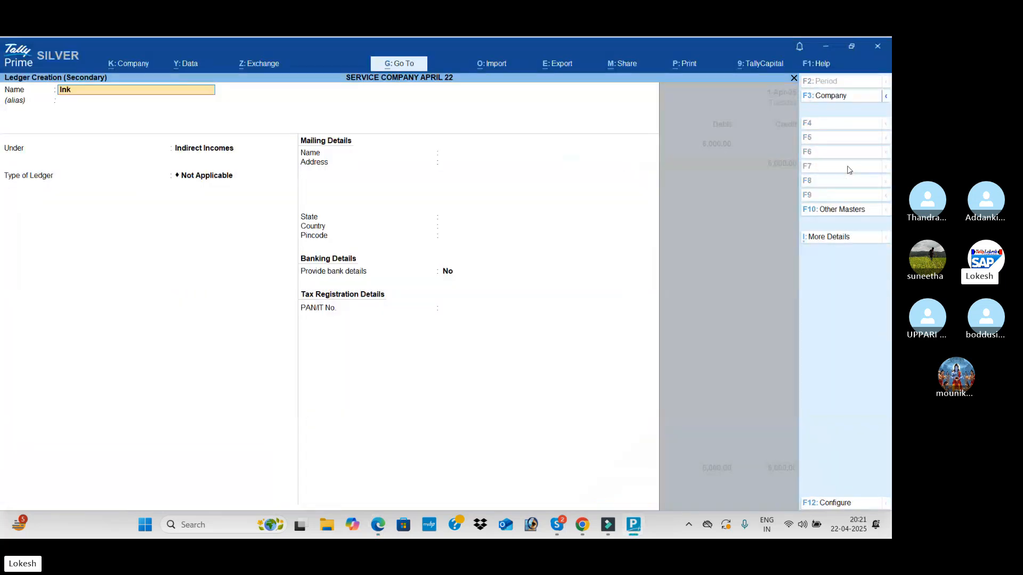
pyautogui.write(' & Publ')
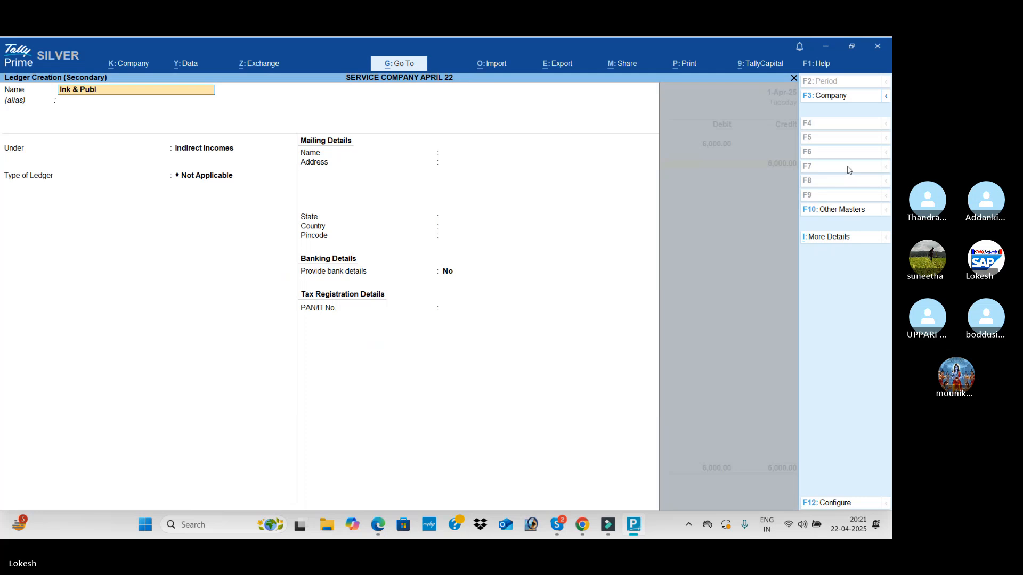
pyautogui.write('ishers')
pyautogui.press('Return')
pyautogui.press('Return')
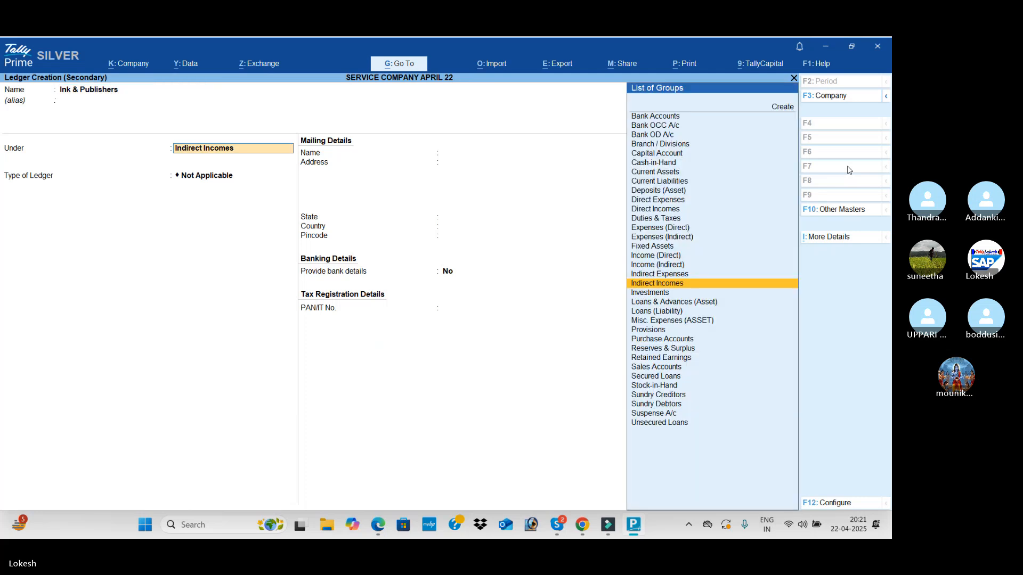
pyautogui.write('Sun')
pyautogui.press('Return')
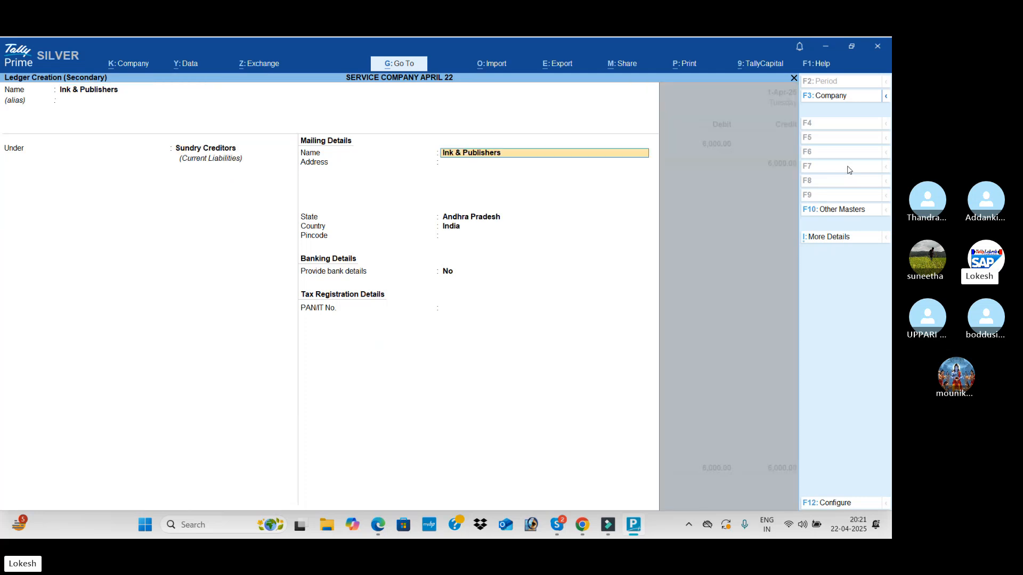
pyautogui.hotkey('ctrl', 'a')
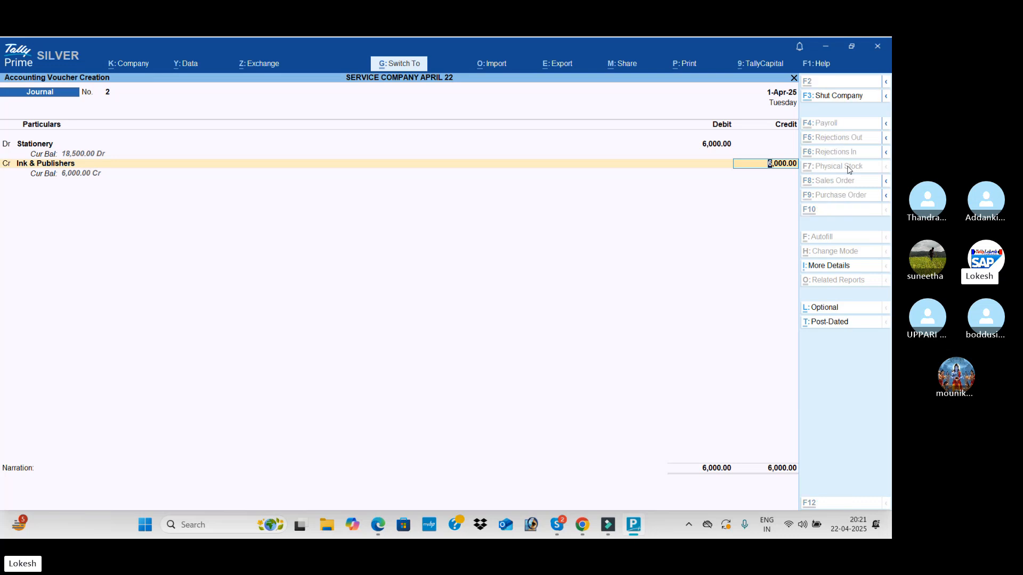
pyautogui.hotkey('ctrl', 'a')
# Read the PDF's drawings transaction and start a payment voucher, creating its debit ledger, Drawings, under Capital Account
pyautogui.hotkey('alt', 'Tab')
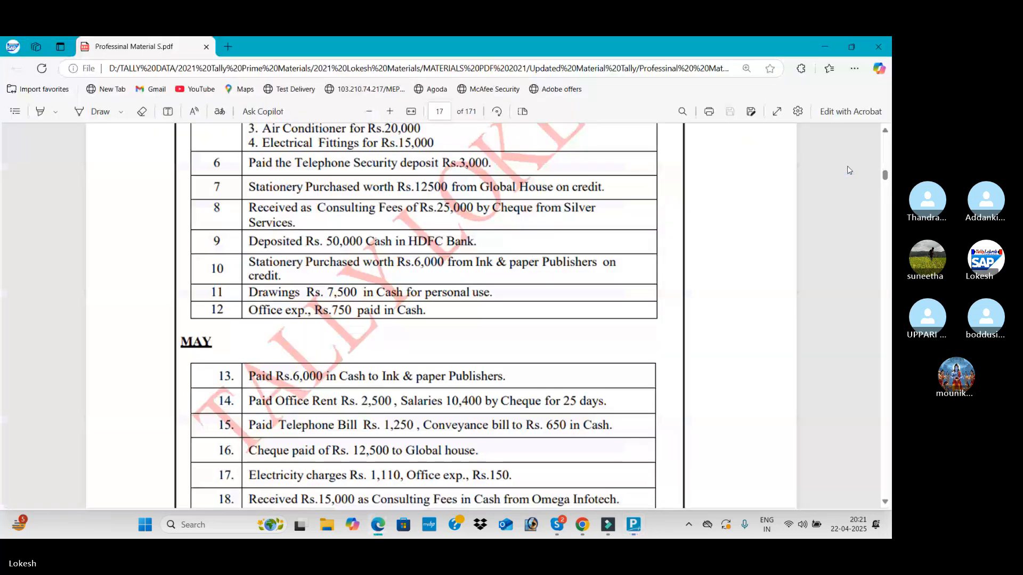
pyautogui.hotkey('alt', 'Tab')
pyautogui.click(841, 141)
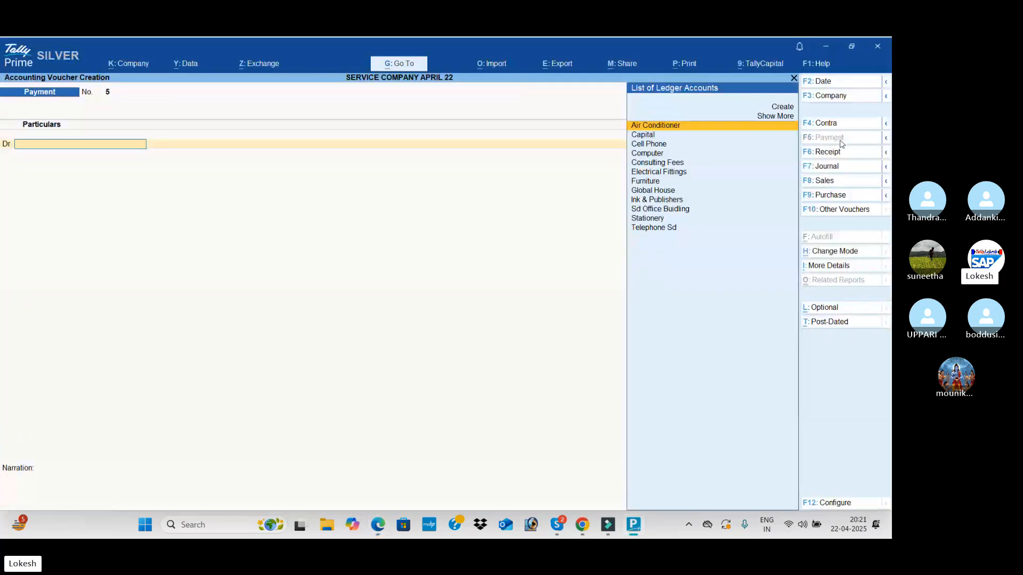
pyautogui.hotkey('alt', 'c')
pyautogui.write('Dr')
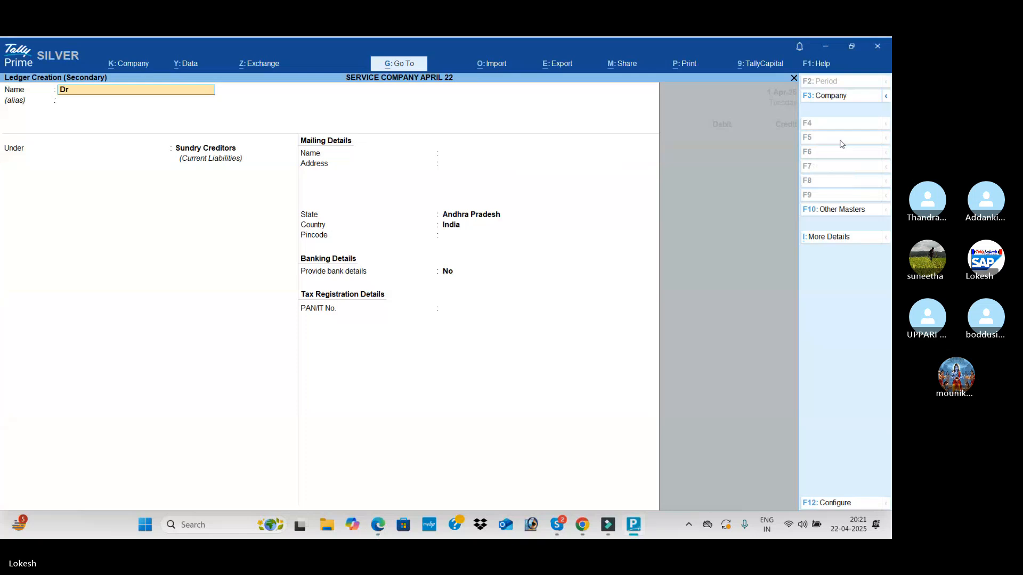
pyautogui.write('awings')
pyautogui.press('Return')
pyautogui.press('Return')
pyautogui.write('Ca')
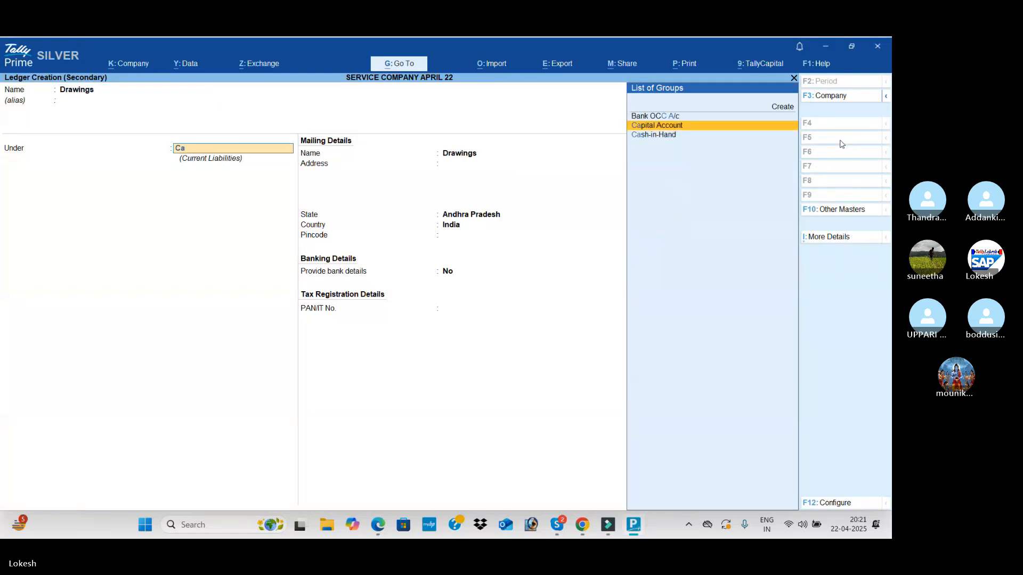
pyautogui.press('Return')
pyautogui.hotkey('ctrl', 'a')
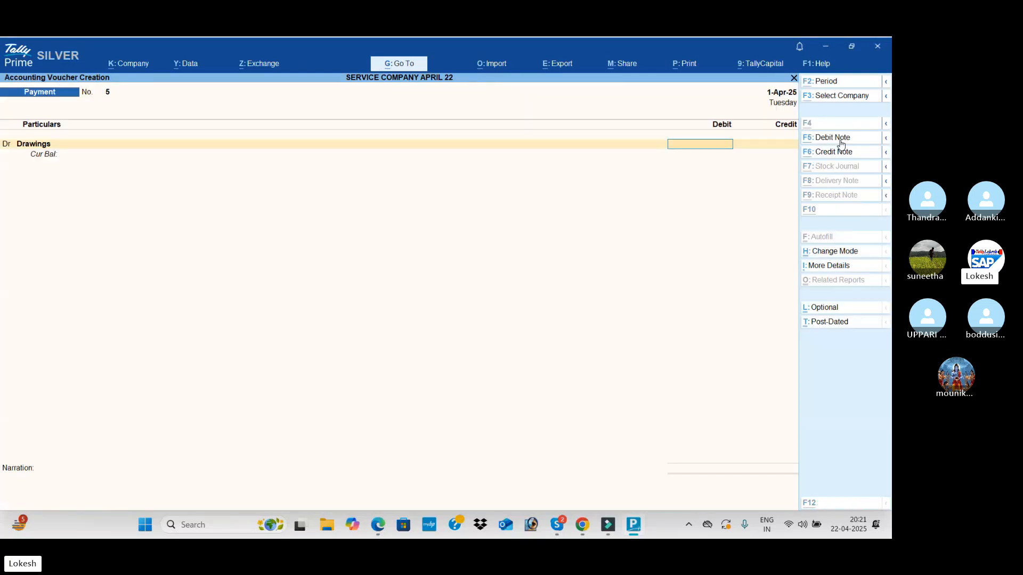
# Check the drawings amount in the PDF and debit Drawings with 7,500
pyautogui.hotkey('alt', 'Tab')
pyautogui.hotkey('alt', 'Tab')
pyautogui.write('75,0')
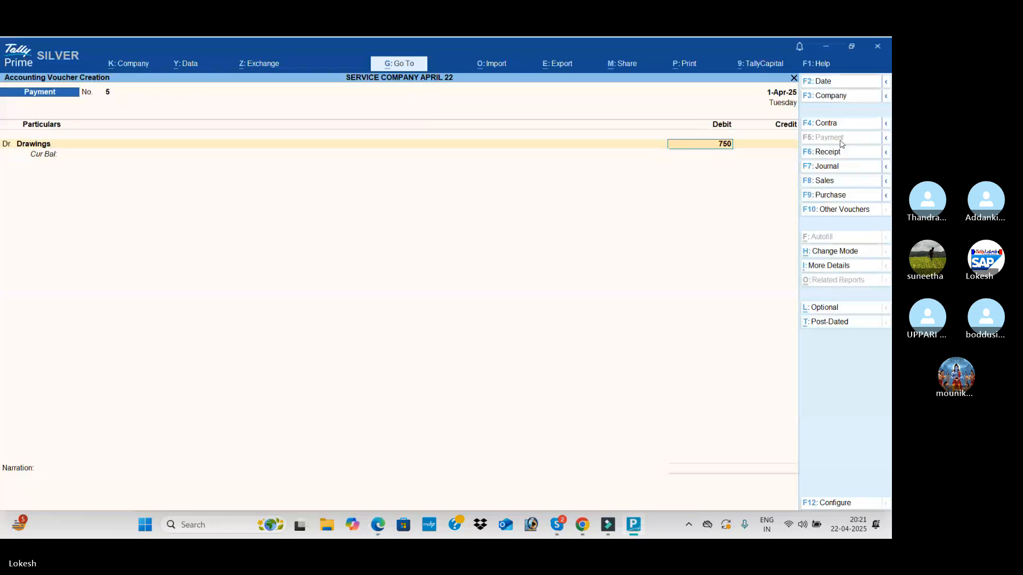
pyautogui.write('00')
pyautogui.press('Return')
pyautogui.press('BackSpace')
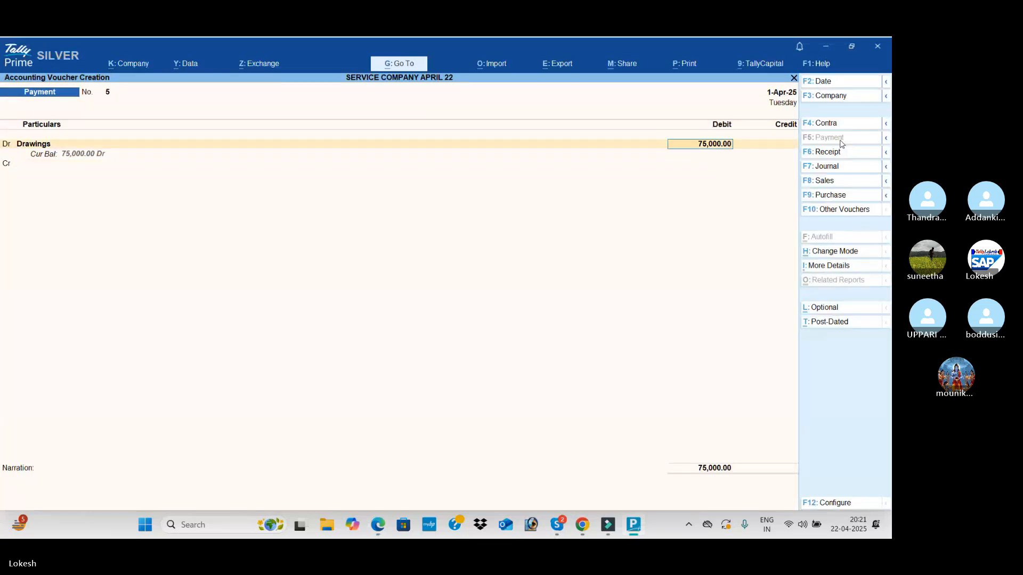
pyautogui.write('7500')
pyautogui.press('Return')
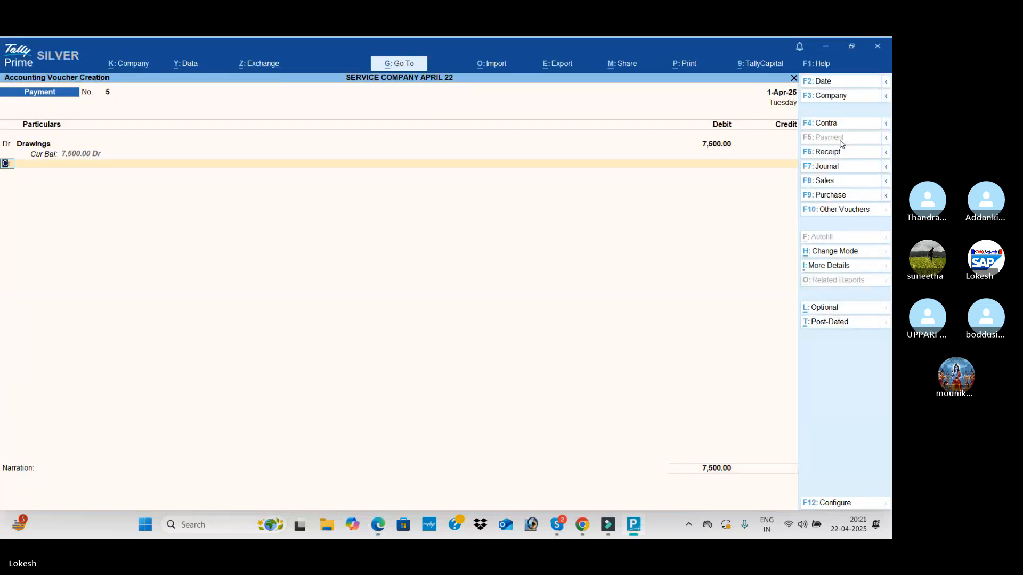
# Create the payment voucher's second debit ledger, Office Exp, under Indirect Expenses
pyautogui.press('Return')
pyautogui.hotkey('alt', 'c')
pyautogui.write('Of')
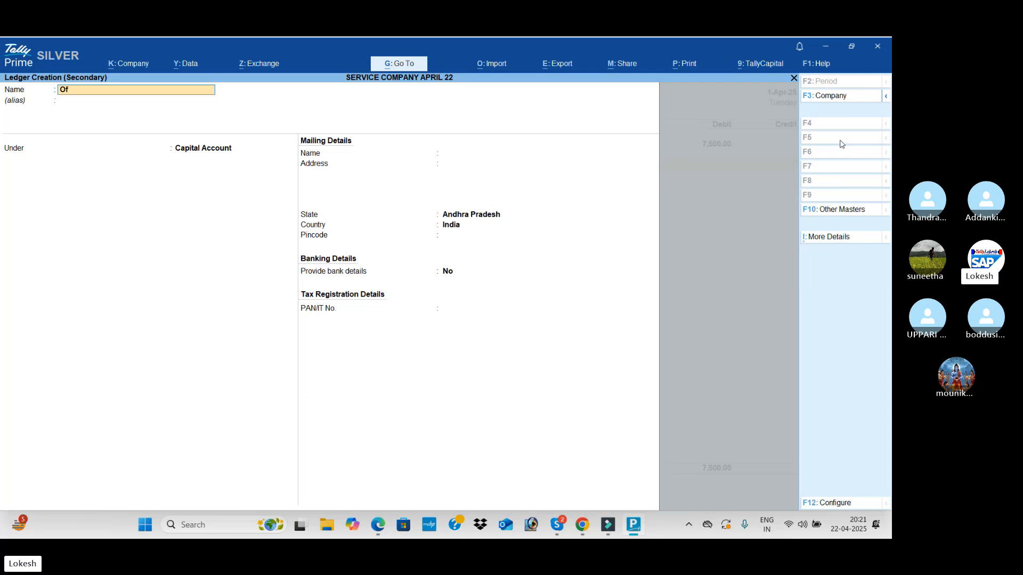
pyautogui.write('fice Exp')
pyautogui.press('Return')
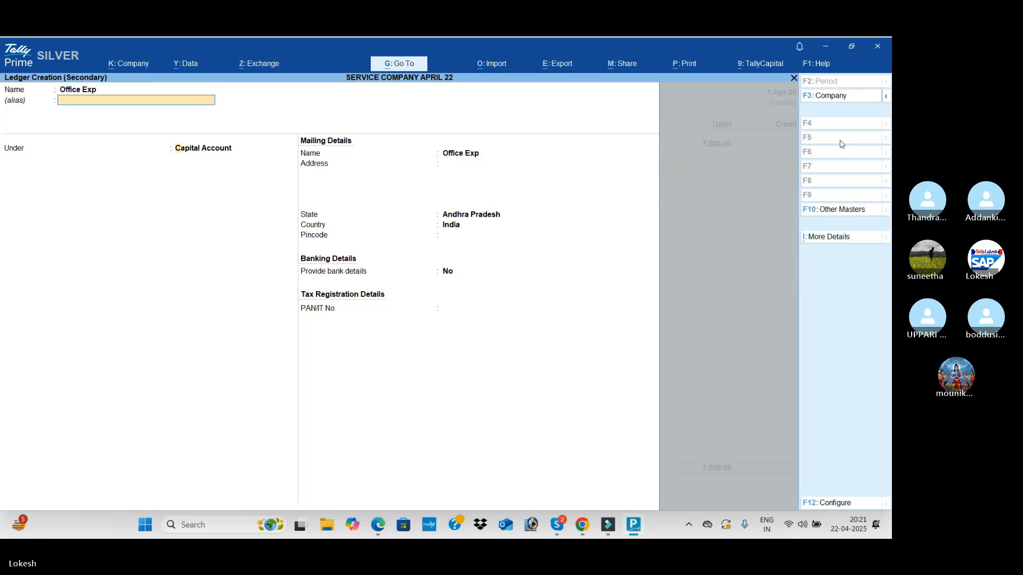
pyautogui.press('Return')
pyautogui.write('Ind')
pyautogui.press('Return')
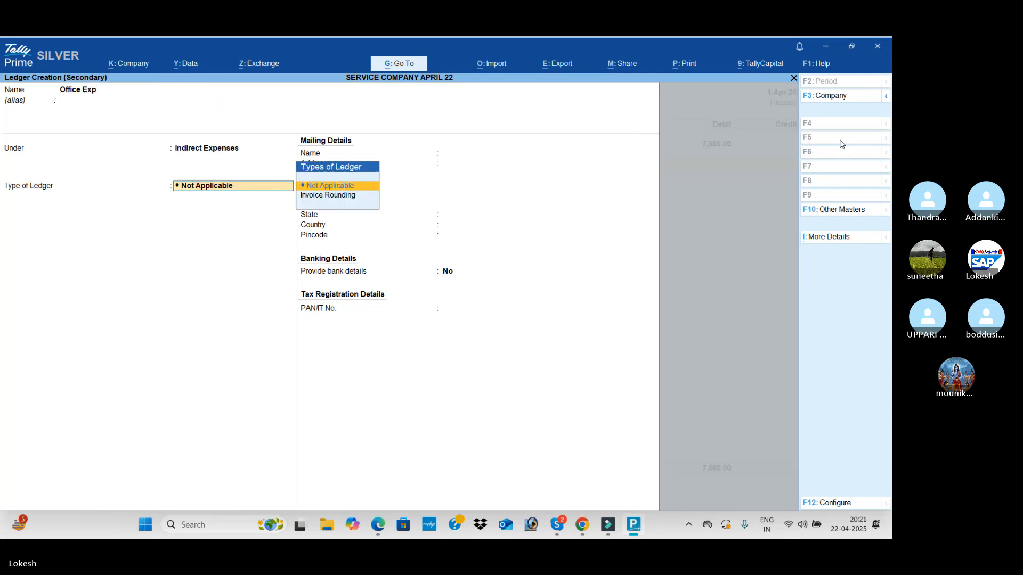
pyautogui.hotkey('ctrl', 'a')
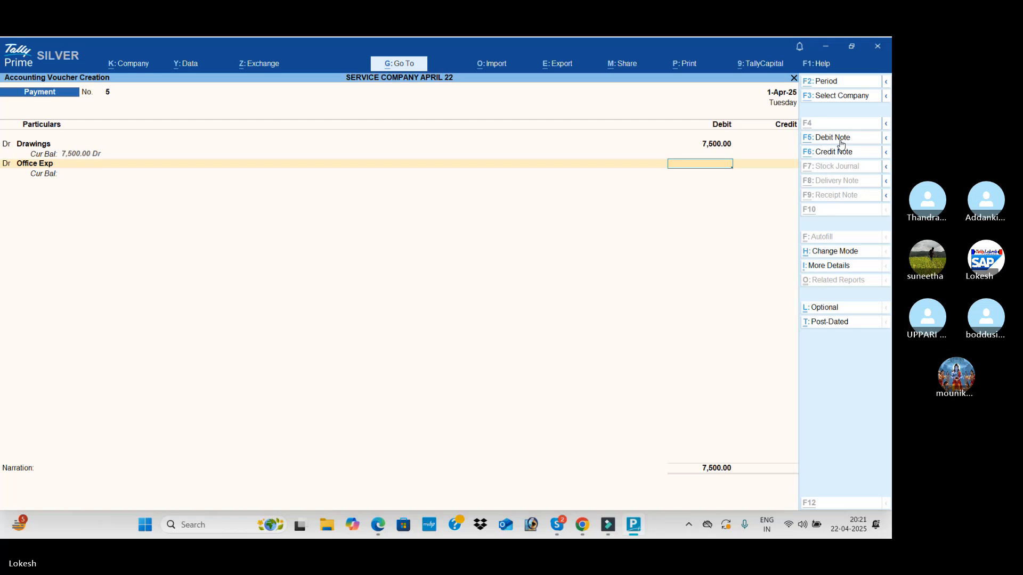
# Check the office expense amount in the PDF and debit Office Exp with 750
pyautogui.hotkey('alt', 'Tab')
pyautogui.hotkey('alt', 'Tab')
pyautogui.write('750')
pyautogui.press('Return')
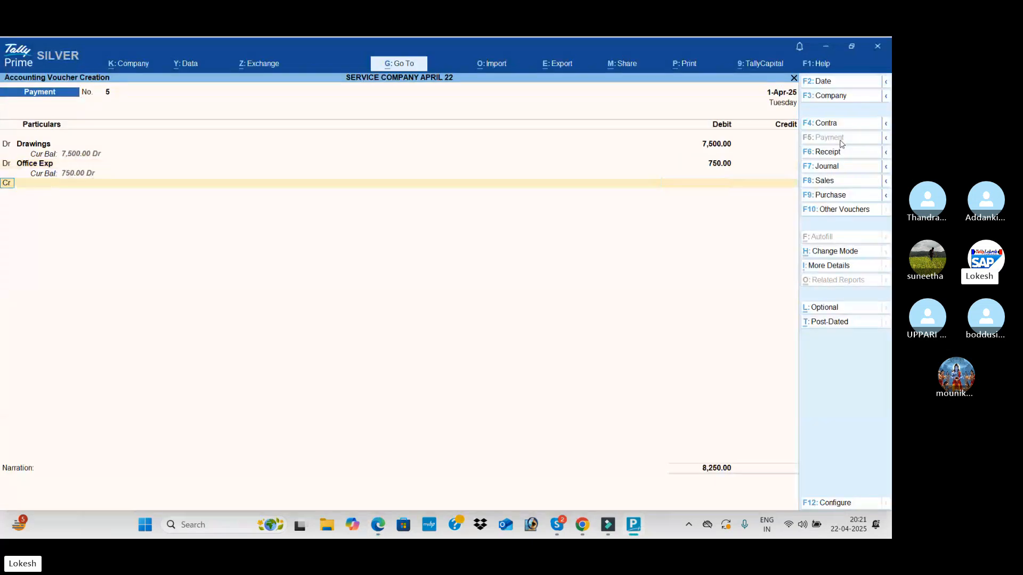
# Credit Cash with 8,250 and save the payment voucher without a narration
pyautogui.press('Return')
pyautogui.press('Down')
pyautogui.press('Down')
pyautogui.press('Return')
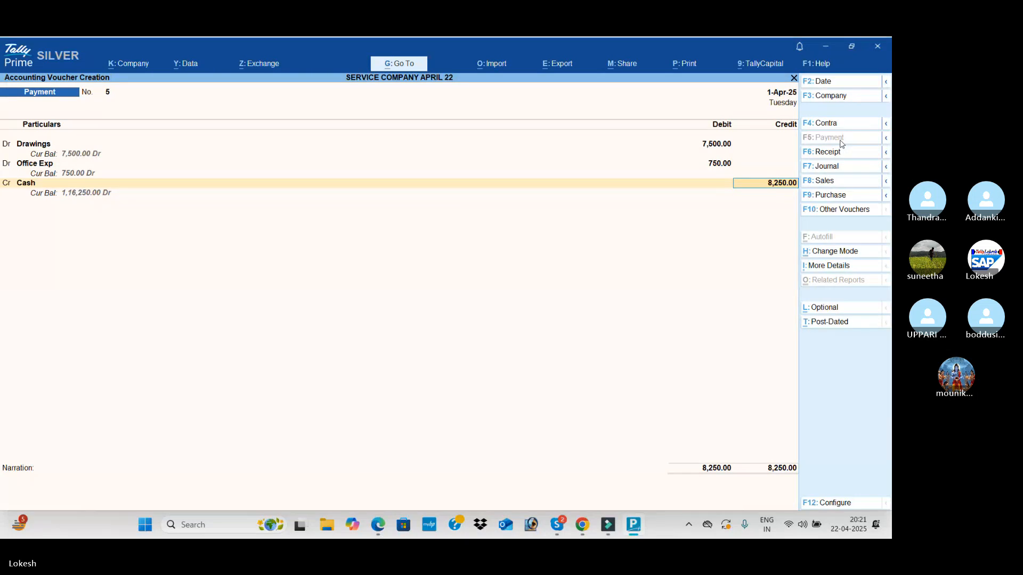
pyautogui.press('Return')
pyautogui.press('Return')
pyautogui.press('Return')
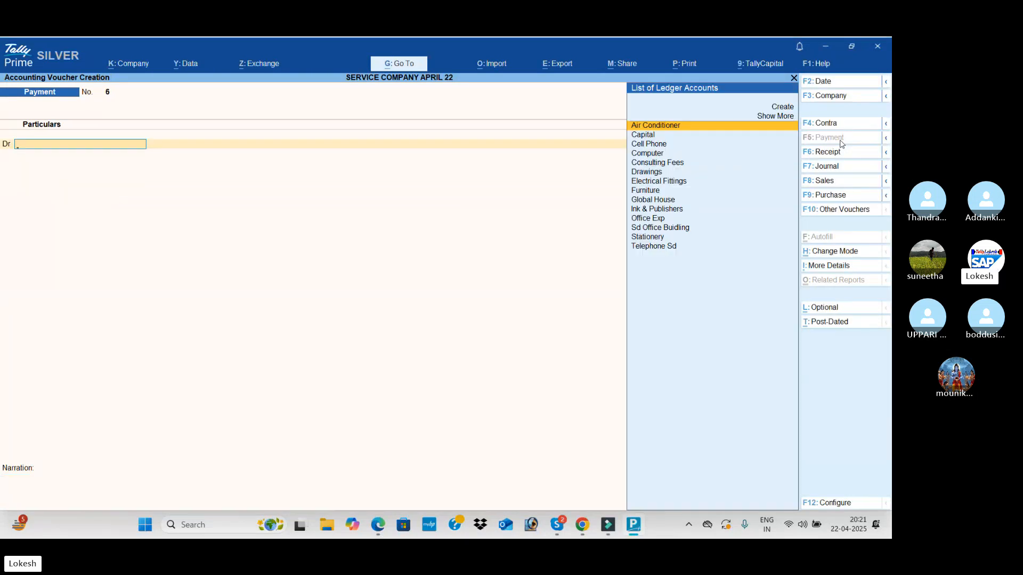
# Leave voucher entry and review the recorded April vouchers in the Day Book
pyautogui.press('Escape')
pyautogui.press('Return')
pyautogui.press('Down')
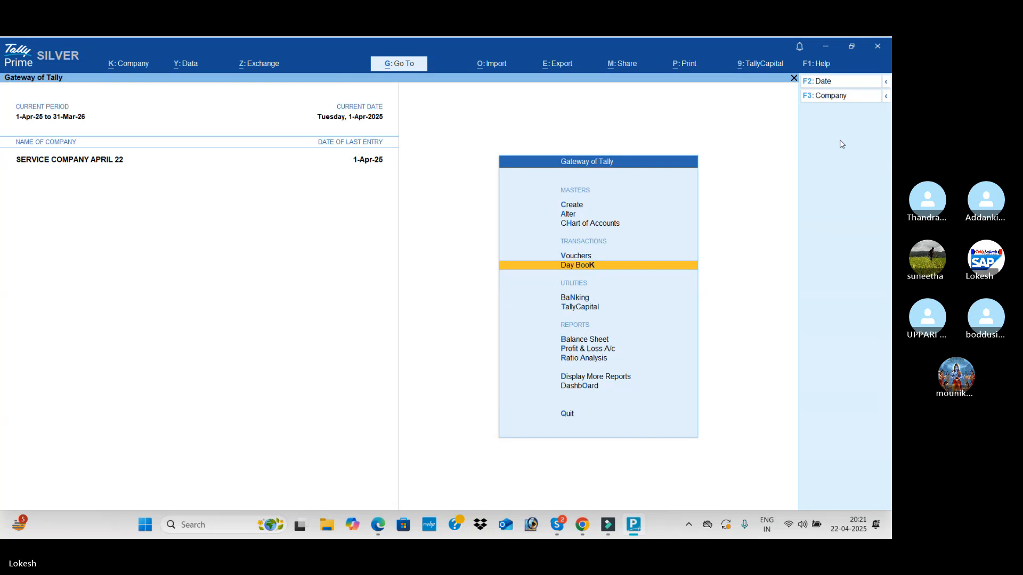
pyautogui.press('Return')
pyautogui.press('Down')
pyautogui.press('Down')
pyautogui.press('Down')
pyautogui.press('Down')
pyautogui.press('Down')
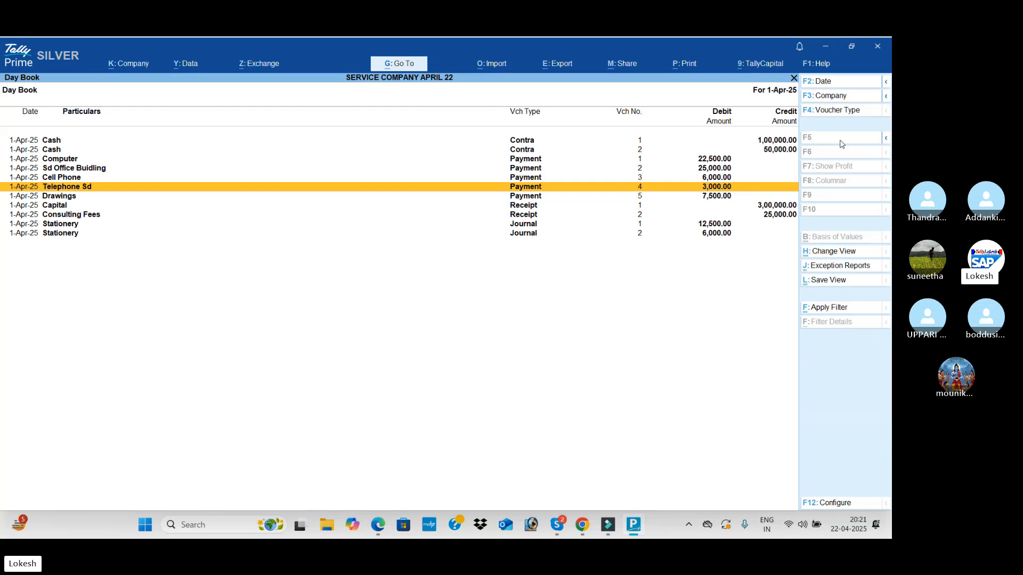
# Open the Profit & Loss A/c in detailed view and examine the indirect incomes and indirect expenses
pyautogui.press('Escape')
pyautogui.press('Down')
pyautogui.press('Down')
pyautogui.press('Down')
pyautogui.press('Down')
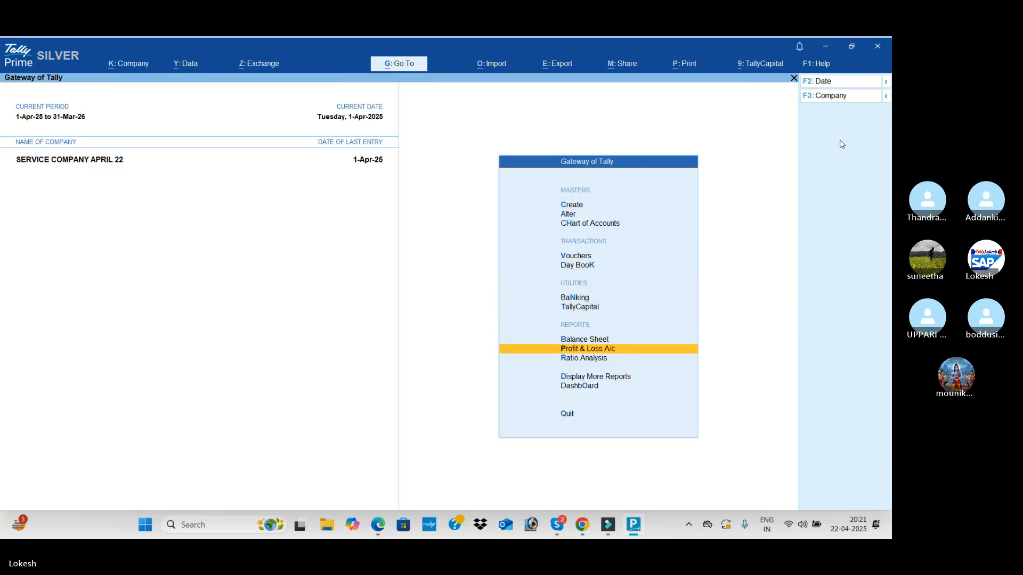
pyautogui.press('Return')
pyautogui.hotkey('alt', 'F5')
pyautogui.press('Right')
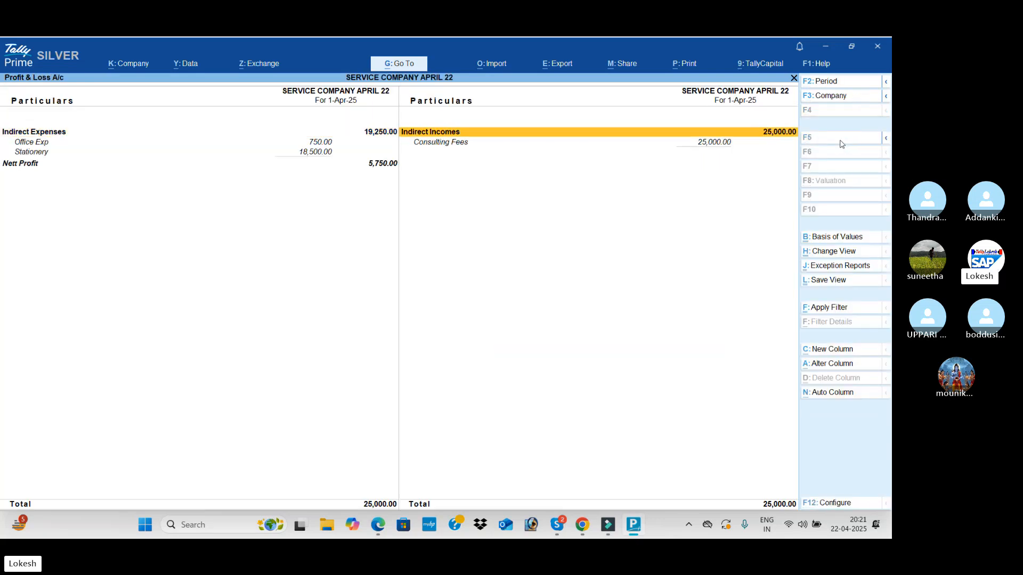
pyautogui.press('Down')
pyautogui.press('Up')
pyautogui.press('Left')
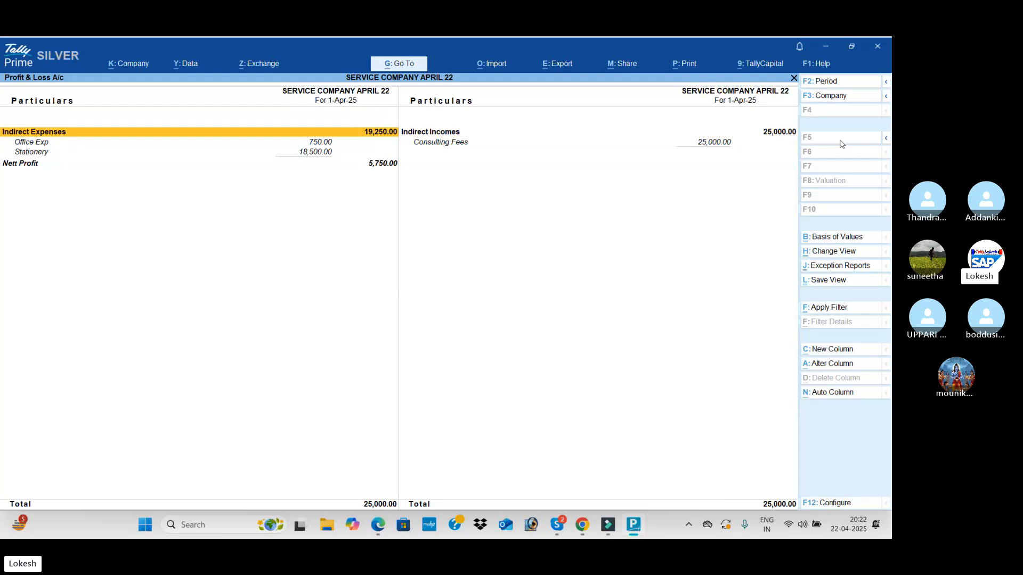
# Examine the Nett Profit line in the Profit & Loss A/c
pyautogui.press('Down')
pyautogui.press('Down')
pyautogui.press('Down')
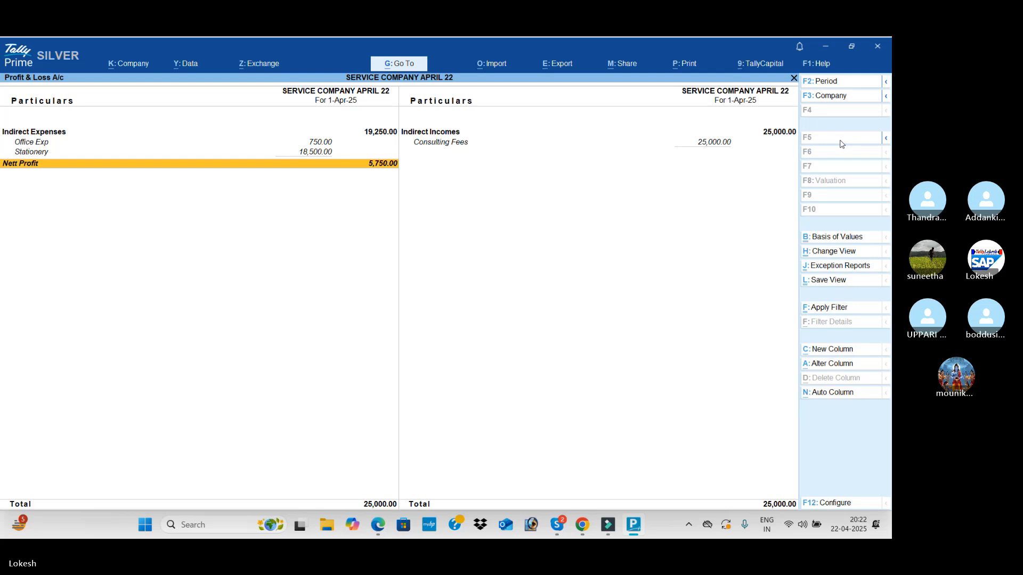
# Leave the Profit & Loss A/c and review the company Dashboard
pyautogui.press('Escape')
pyautogui.press('Down')
pyautogui.press('Down')
pyautogui.press('Down')
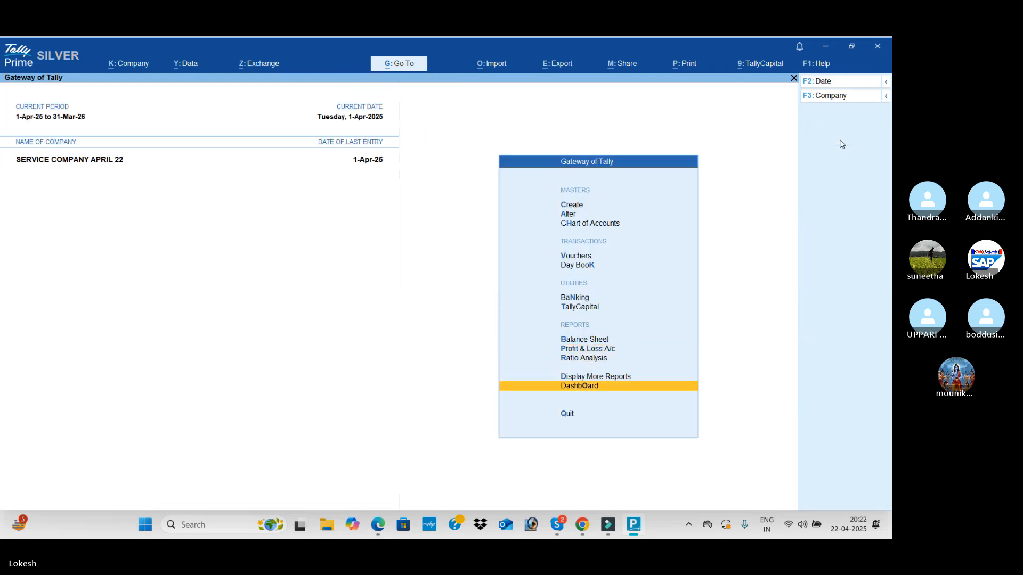
pyautogui.press('Return')
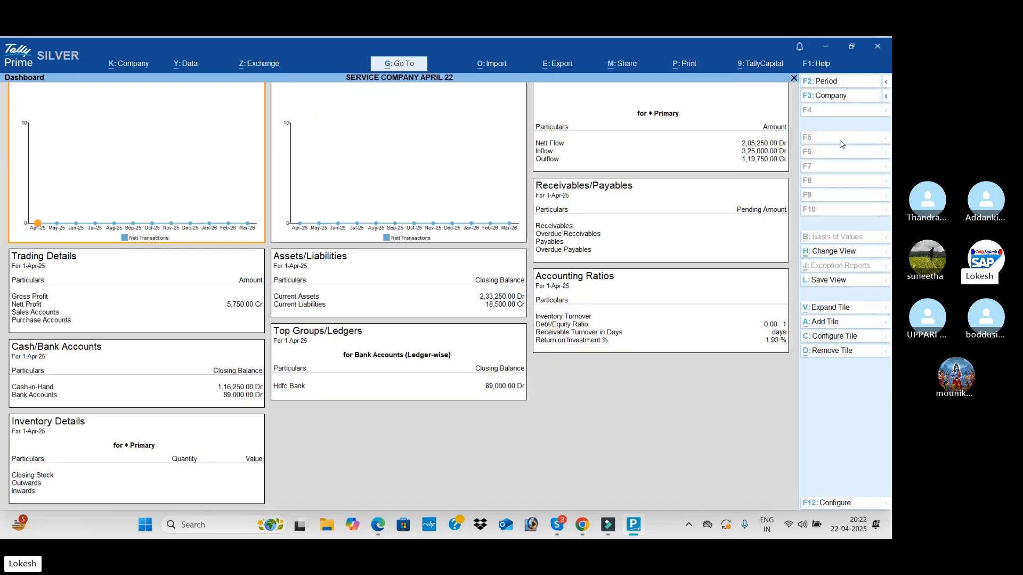
pyautogui.press('Escape')
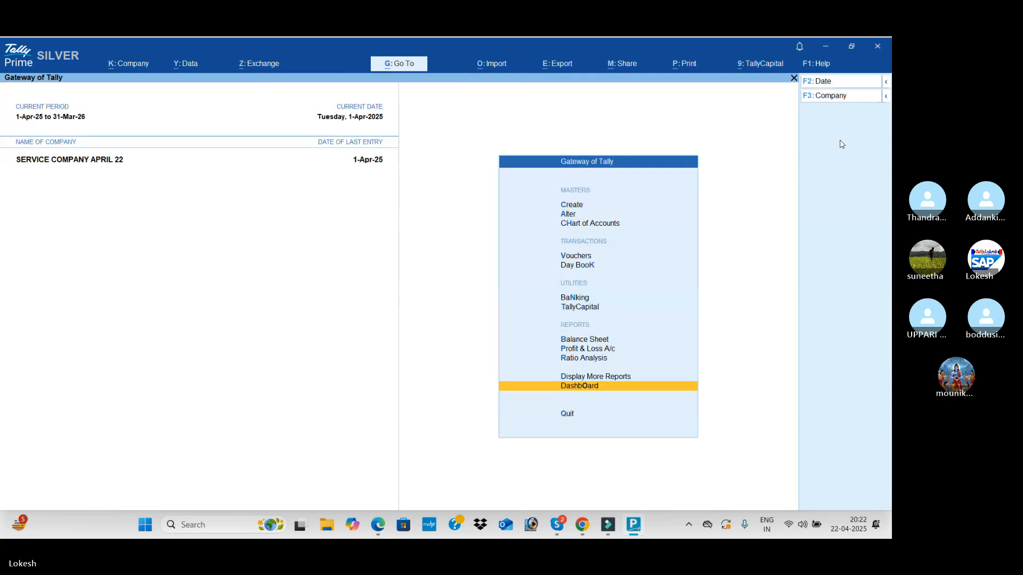
# Open the Trial Balance and examine the debit and credit closing balances of the groups and ledgers
pyautogui.press('Up')
pyautogui.press('Return')
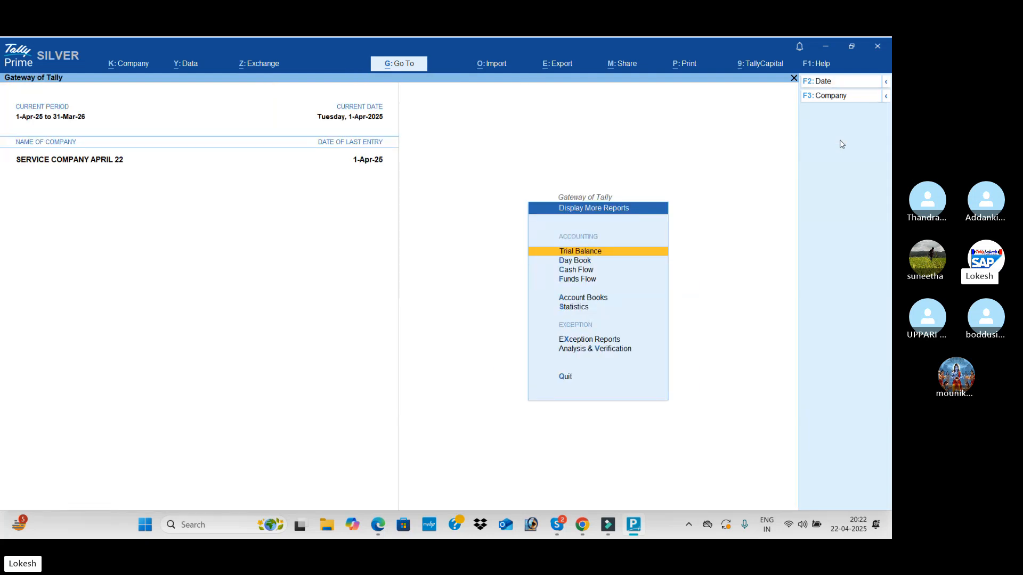
pyautogui.press('Return')
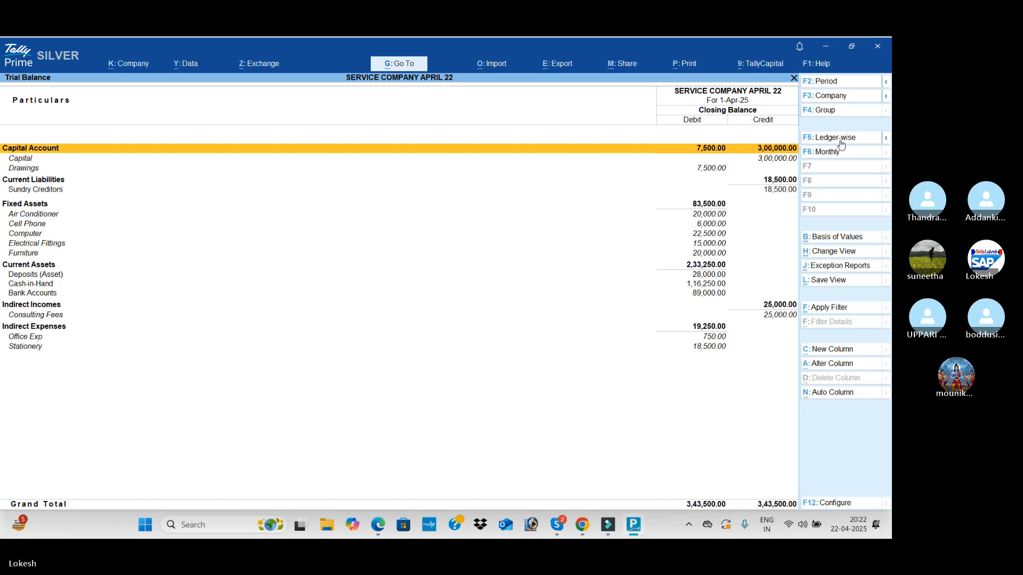
pyautogui.press('Escape')
# Review the Cash/Bank Book(s) summary of cash-in-hand and bank accounts in the Account Books
pyautogui.press('Down')
pyautogui.press('Down')
pyautogui.press('Down')
pyautogui.press('Down')
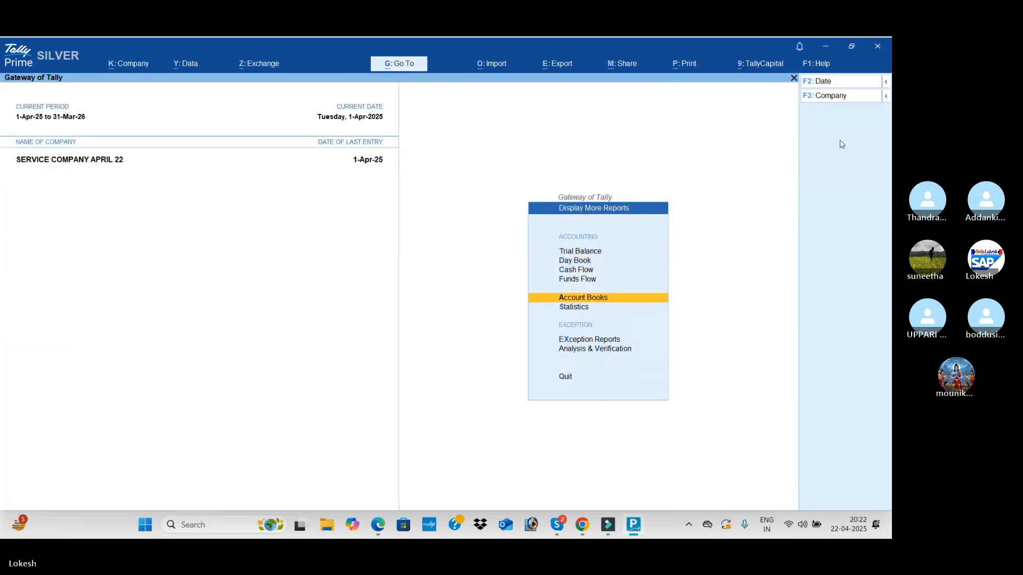
pyautogui.press('Return')
pyautogui.press('Return')
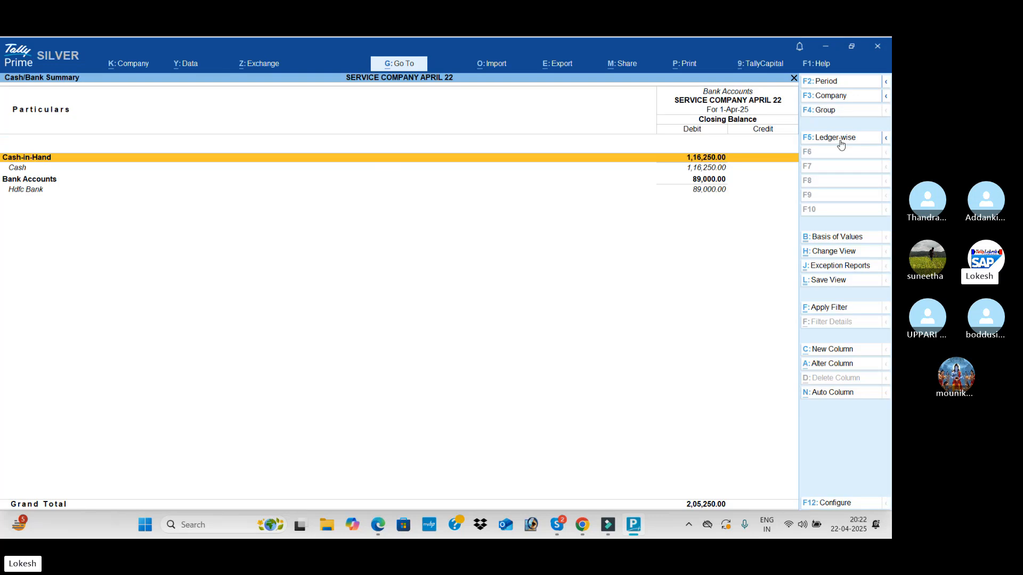
pyautogui.press('Escape')
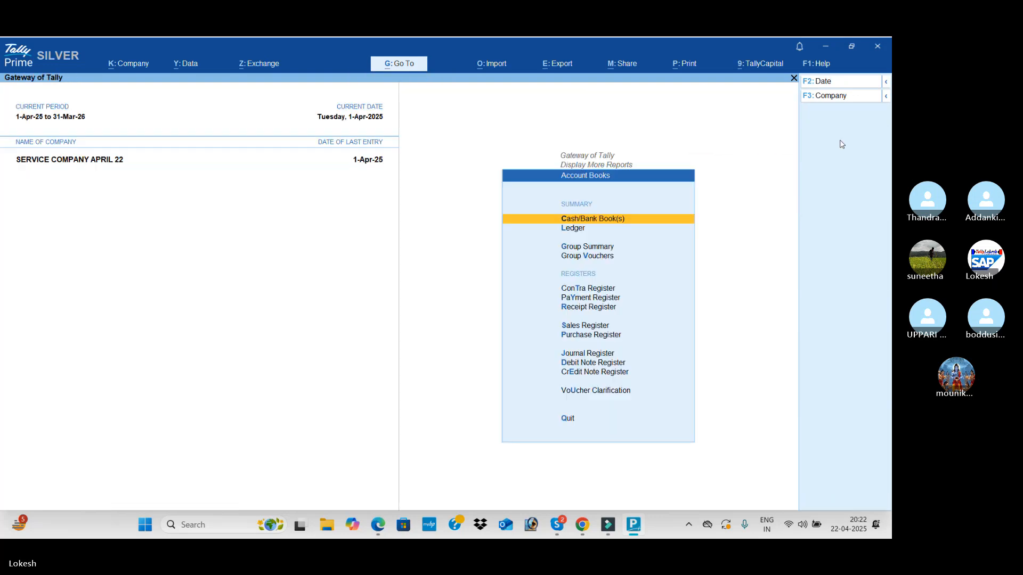
# Review the April vouchers in the Receipt Register and return to the Account Books
pyautogui.press('Down')
pyautogui.press('Down')
pyautogui.press('Down')
pyautogui.press('Down')
pyautogui.press('Down')
pyautogui.press('Down')
pyautogui.press('Down')
pyautogui.press('Up')
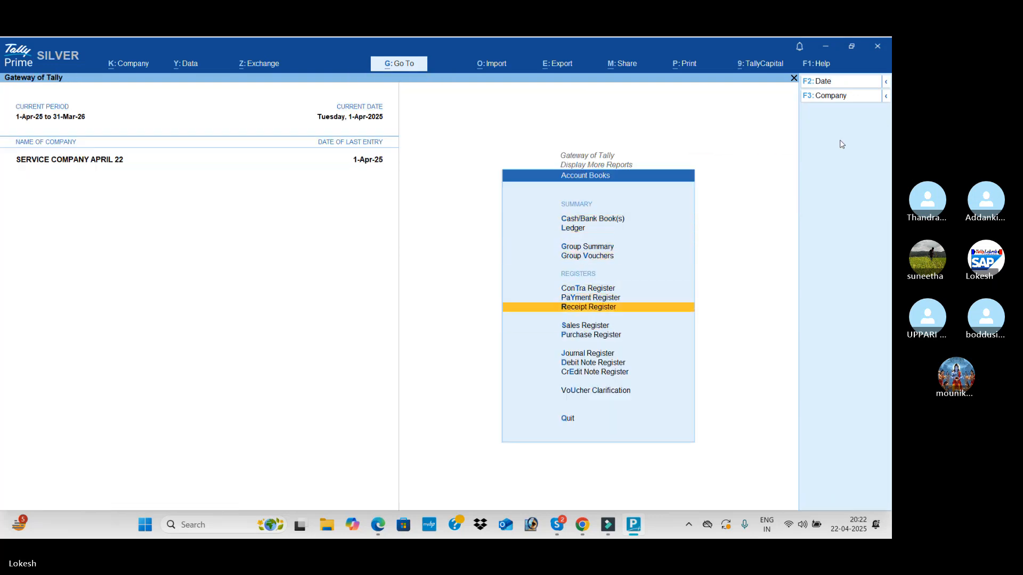
pyautogui.press('Return')
# Review the April vouchers in the Payment Register and return to the Account Books
pyautogui.press('Return')
pyautogui.press('Escape')
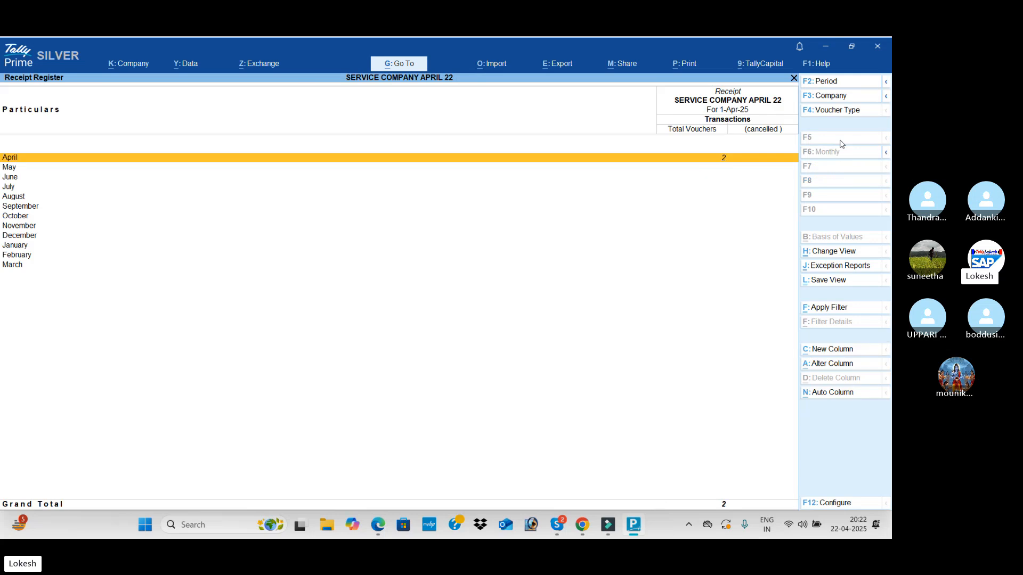
pyautogui.press('Escape')
pyautogui.press('Up')
# Review the April vouchers in the Contra Register and return to the Account Books
pyautogui.press('Return')
pyautogui.press('Return')
pyautogui.press('Escape')
pyautogui.press('Escape')
pyautogui.press('Up')
pyautogui.press('Return')
pyautogui.press('Return')
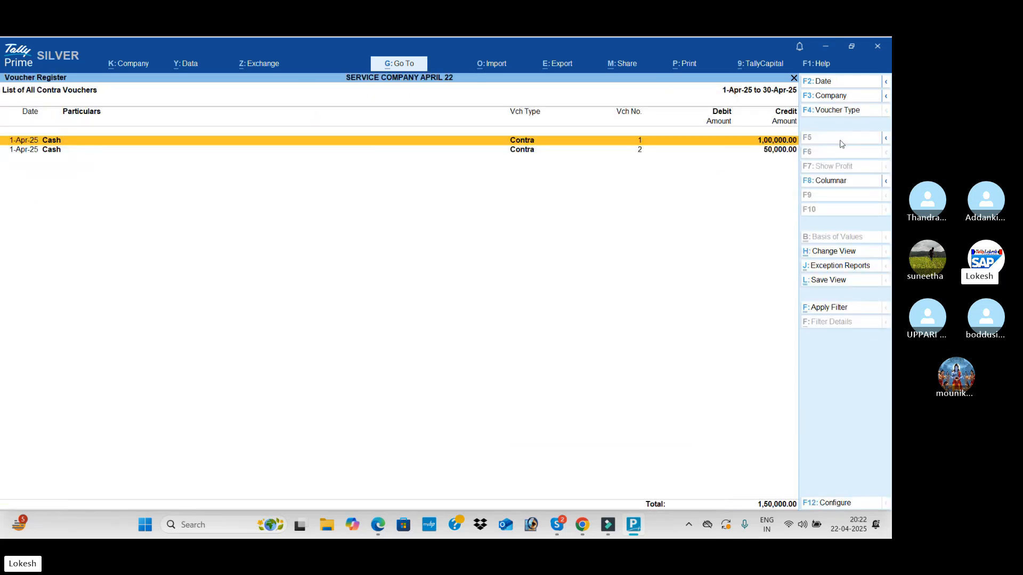
pyautogui.press('Escape')
pyautogui.press('Escape')
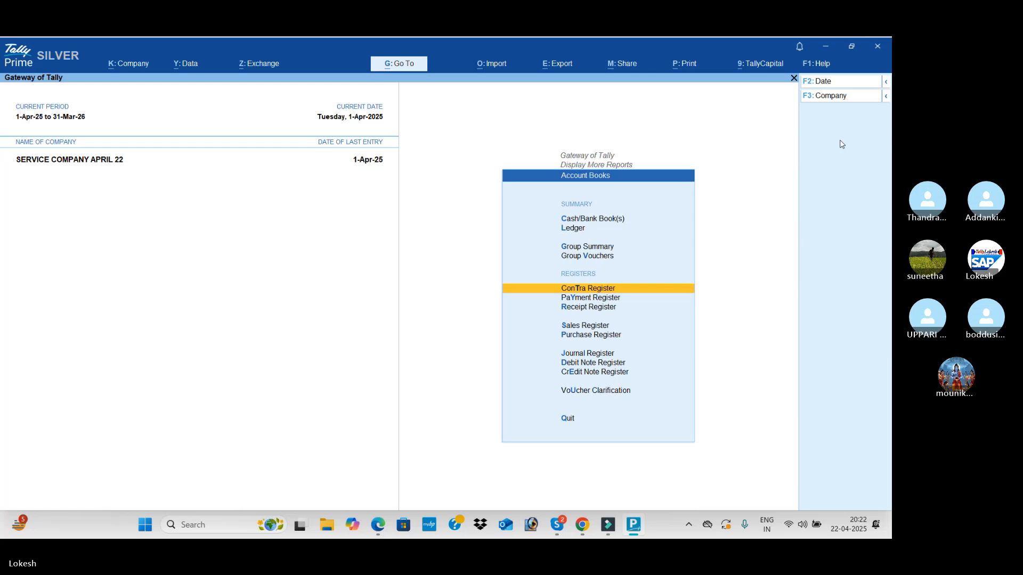
# Review the April vouchers in the Journal Register and return to the Account Books
pyautogui.press('Down')
pyautogui.press('Down')
pyautogui.press('Down')
pyautogui.press('Down')
pyautogui.press('Down')
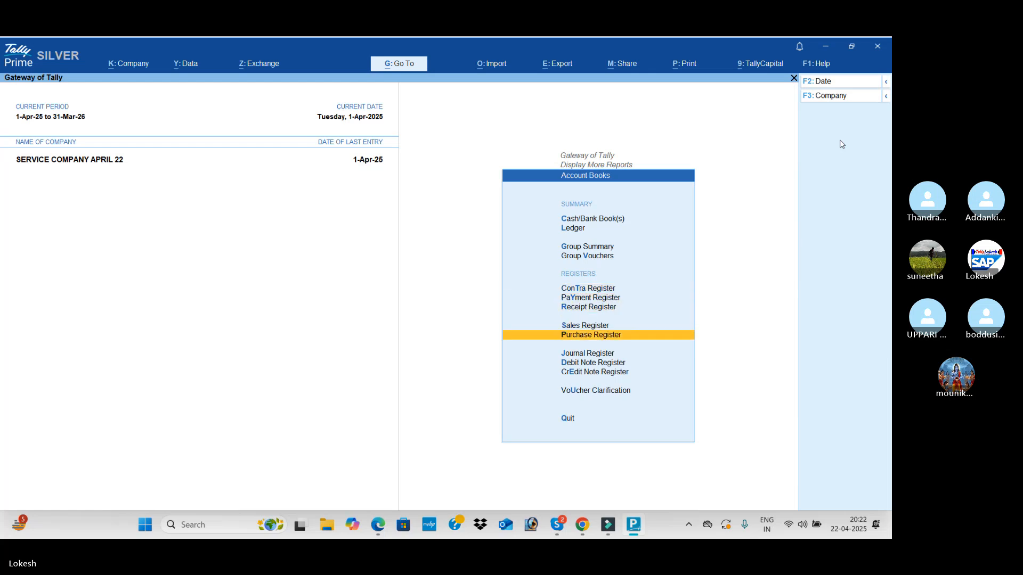
pyautogui.press('Return')
pyautogui.press('Return')
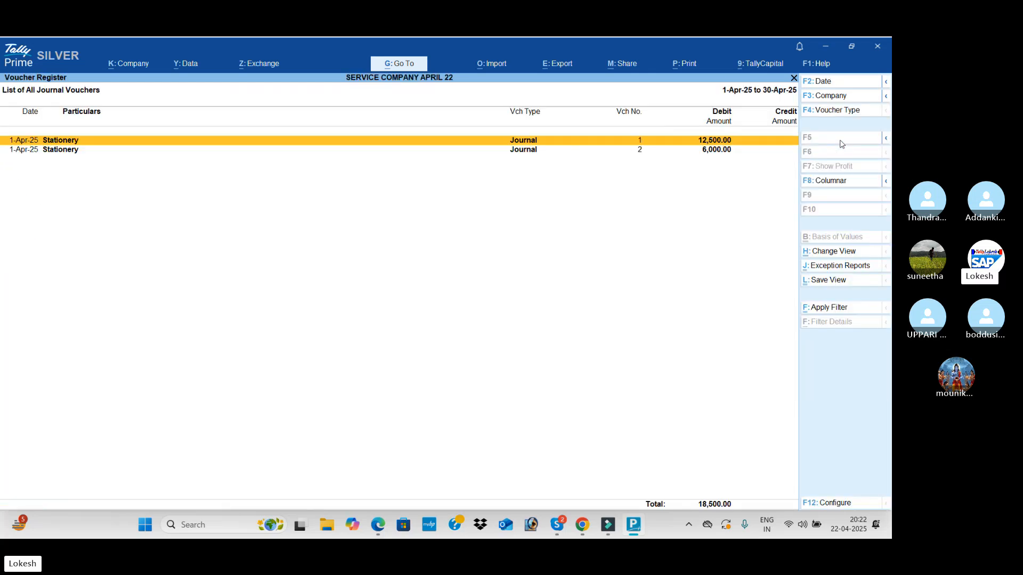
pyautogui.press('Escape')
# Open the Statistics report and check the monthly register of the Contra vouchers
pyautogui.press('Escape')
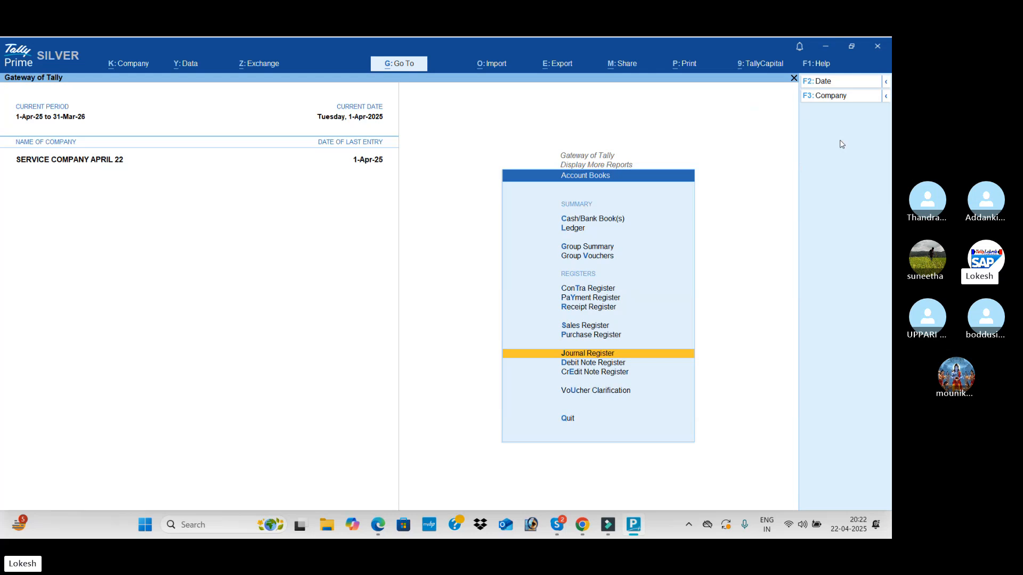
pyautogui.press('Escape')
pyautogui.press('Down')
pyautogui.press('Return')
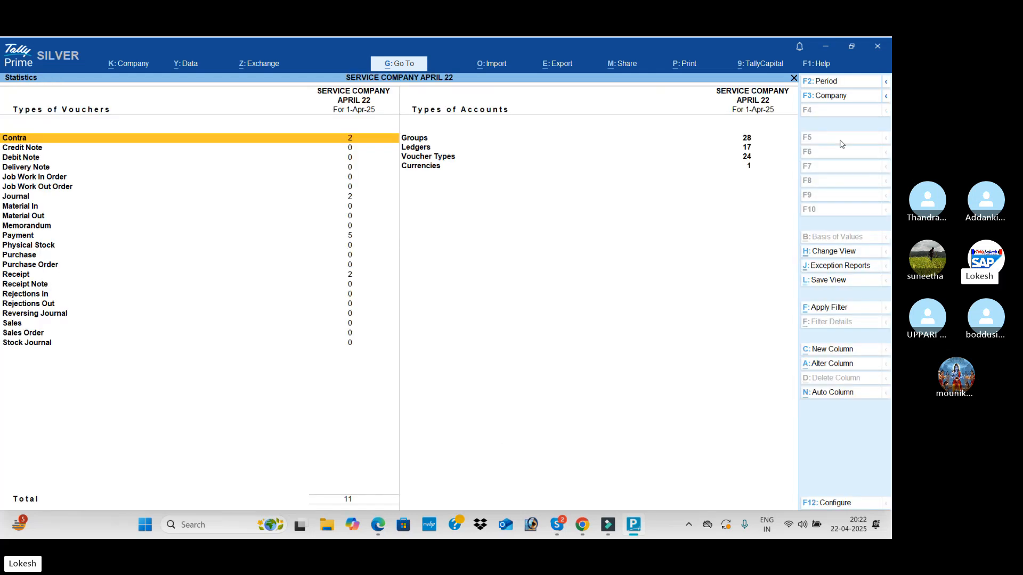
pyautogui.press('Return')
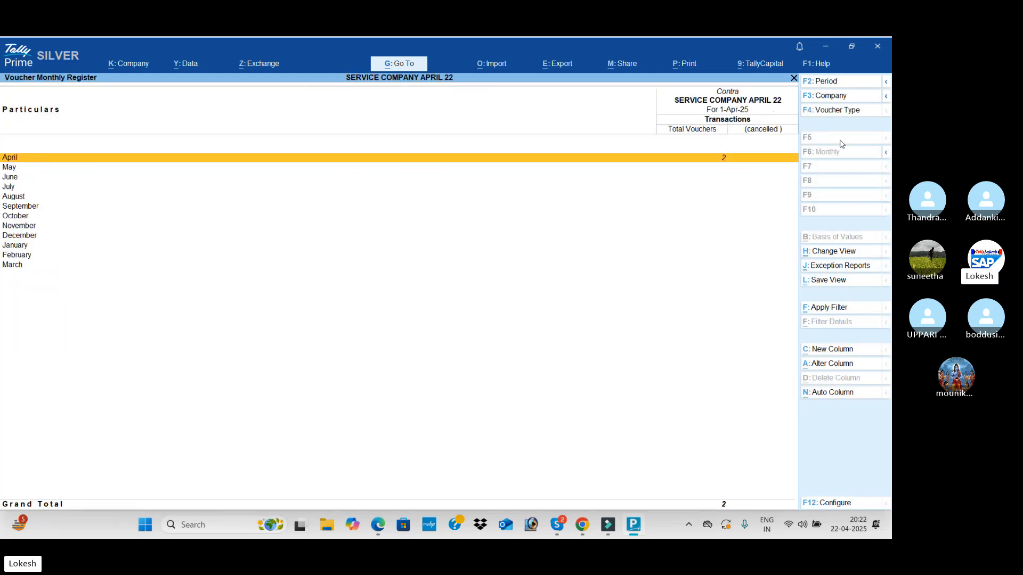
pyautogui.press('Escape')
# Examine the Journal, Payment and Receipt voucher counts in the Statistics report
pyautogui.press('Down')
pyautogui.press('Down')
pyautogui.press('Down')
pyautogui.press('Down')
pyautogui.press('Down')
pyautogui.press('Down')
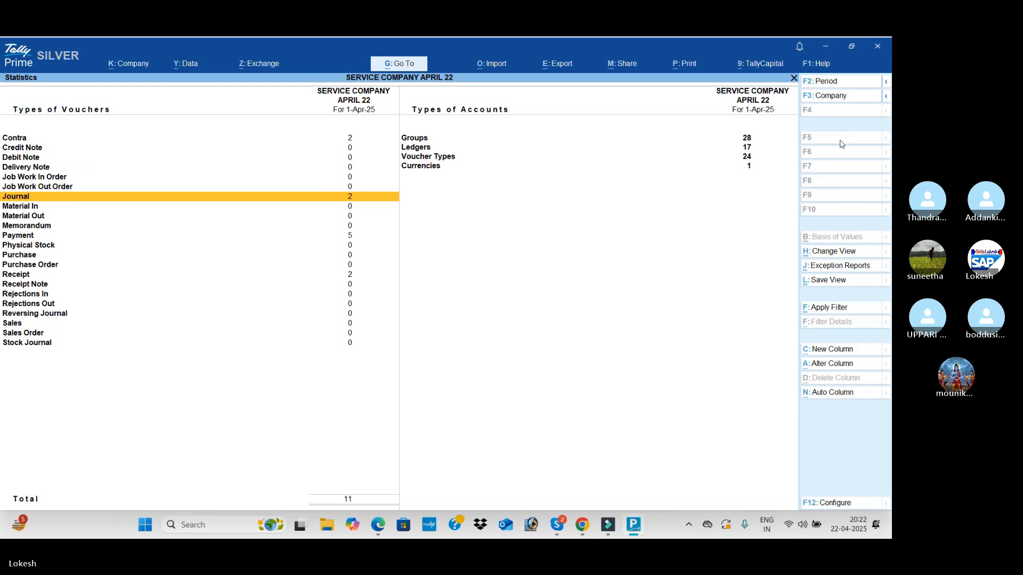
pyautogui.press('Down')
pyautogui.press('Down')
pyautogui.press('Down')
pyautogui.press('Down')
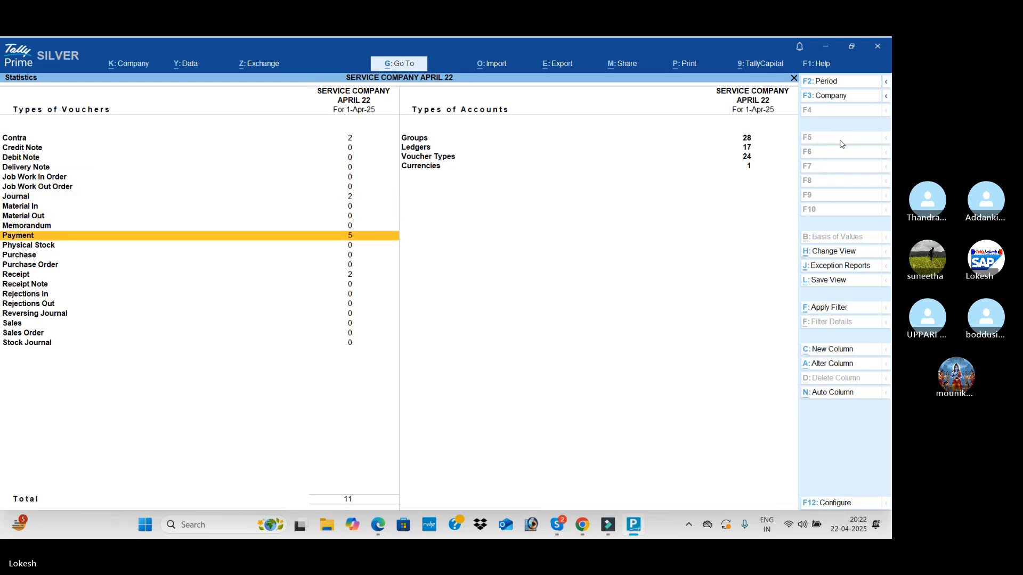
pyautogui.press('Down')
pyautogui.press('Down')
pyautogui.press('Down')
pyautogui.press('Down')
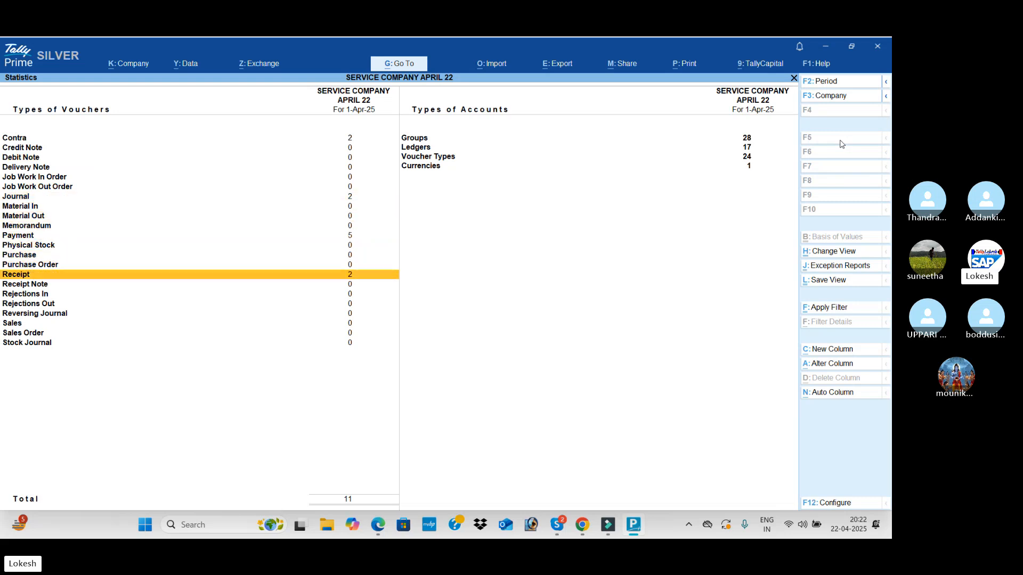
pyautogui.press('Down')
pyautogui.press('Down')
# Examine the groups, ledgers, voucher types and currencies in Statistics, and return to the Gateway of Tally
pyautogui.press('Right')
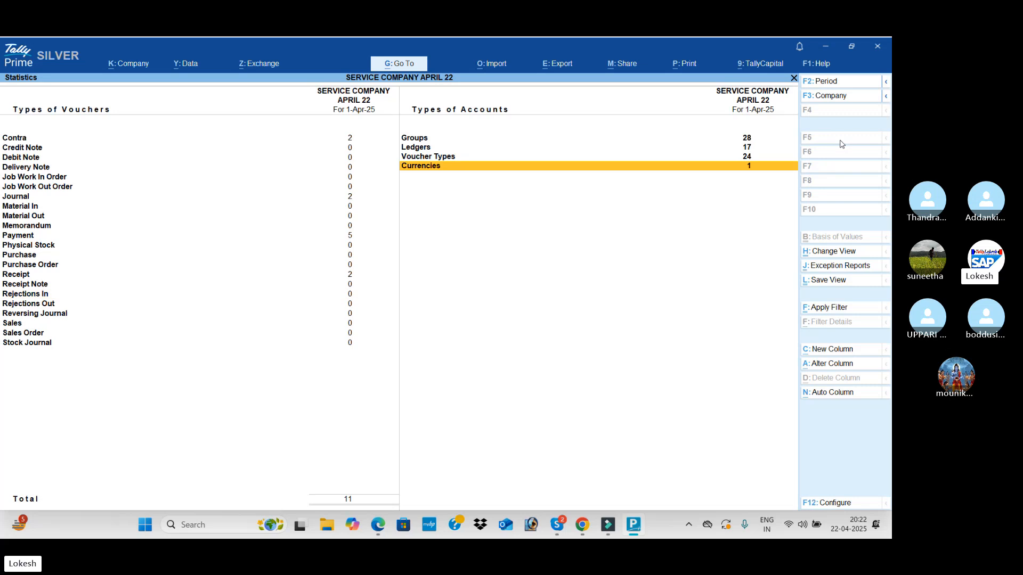
pyautogui.press('Up')
pyautogui.press('Up')
pyautogui.press('Up')
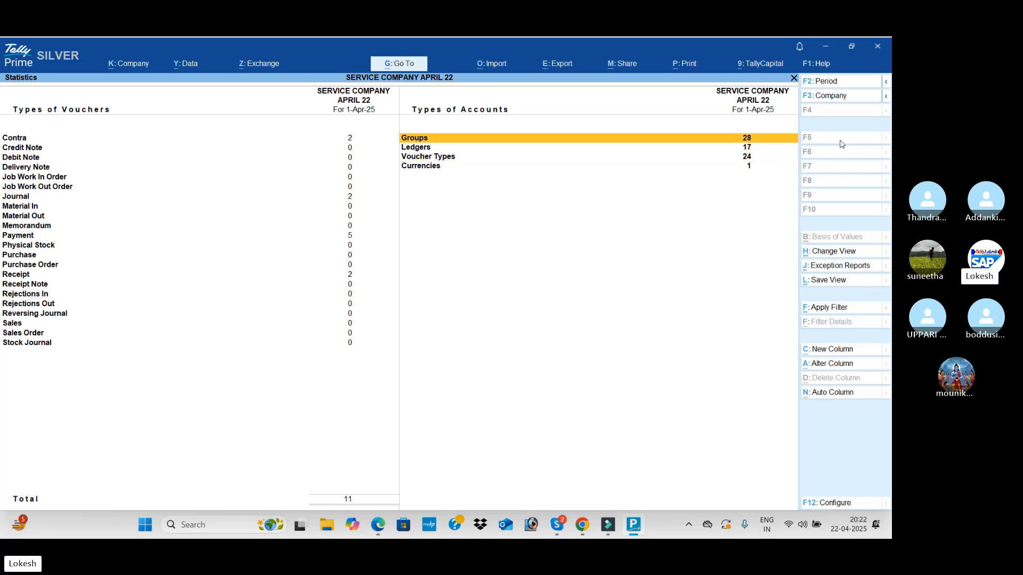
pyautogui.press('Down')
pyautogui.press('Down')
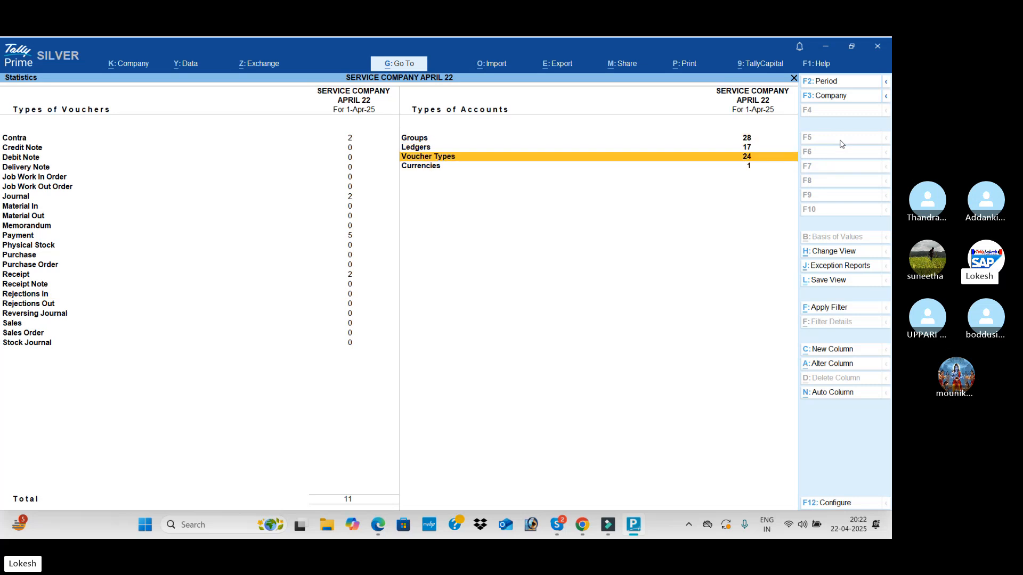
pyautogui.press('Down')
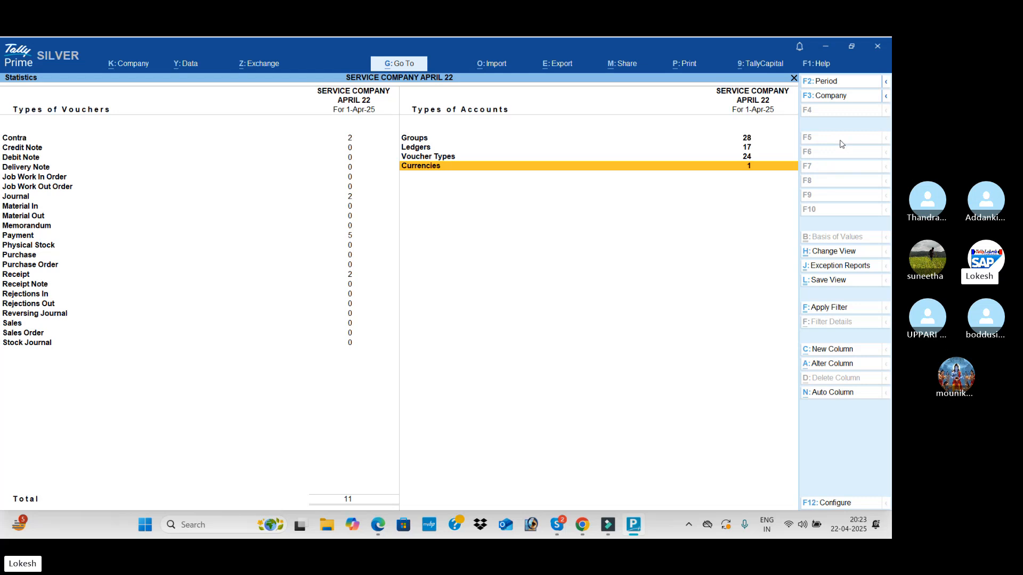
pyautogui.press('Escape')
pyautogui.press('Escape')
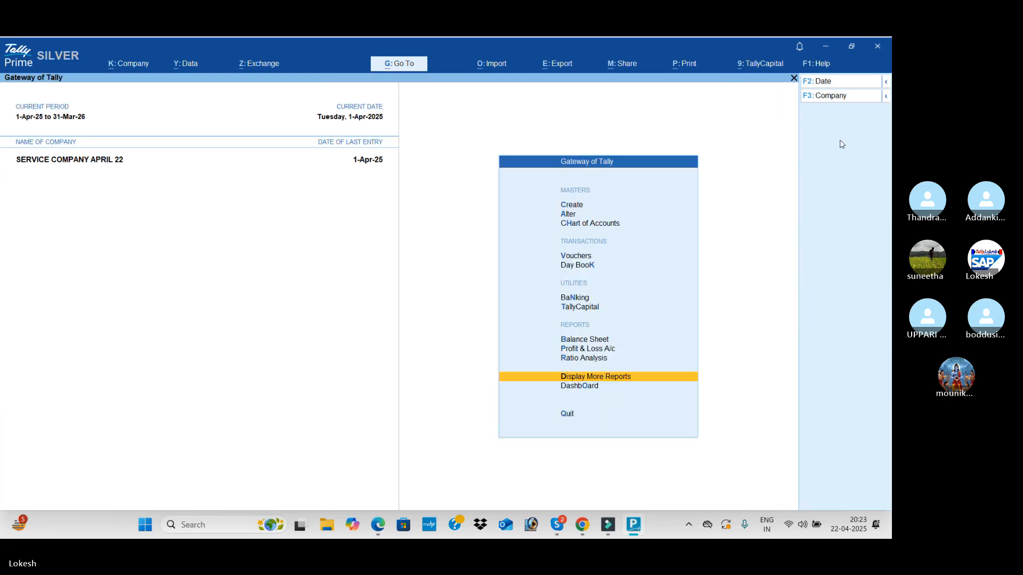
# Open the Balance Sheet in detailed view, examine the liabilities and assets, and close it
pyautogui.press('Up')
pyautogui.press('Up')
pyautogui.press('Up')
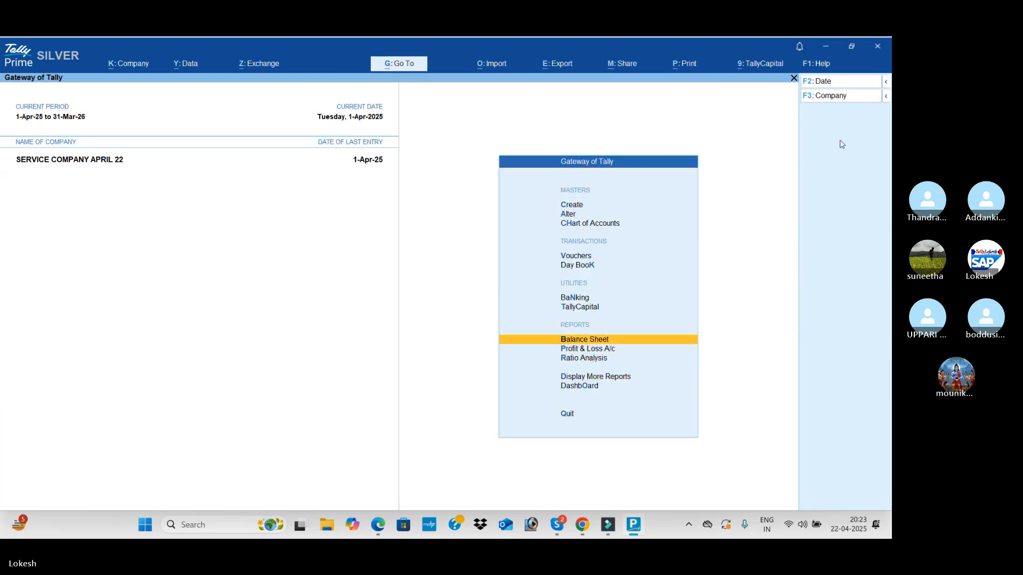
pyautogui.press('Return')
pyautogui.hotkey('alt', 'F5')
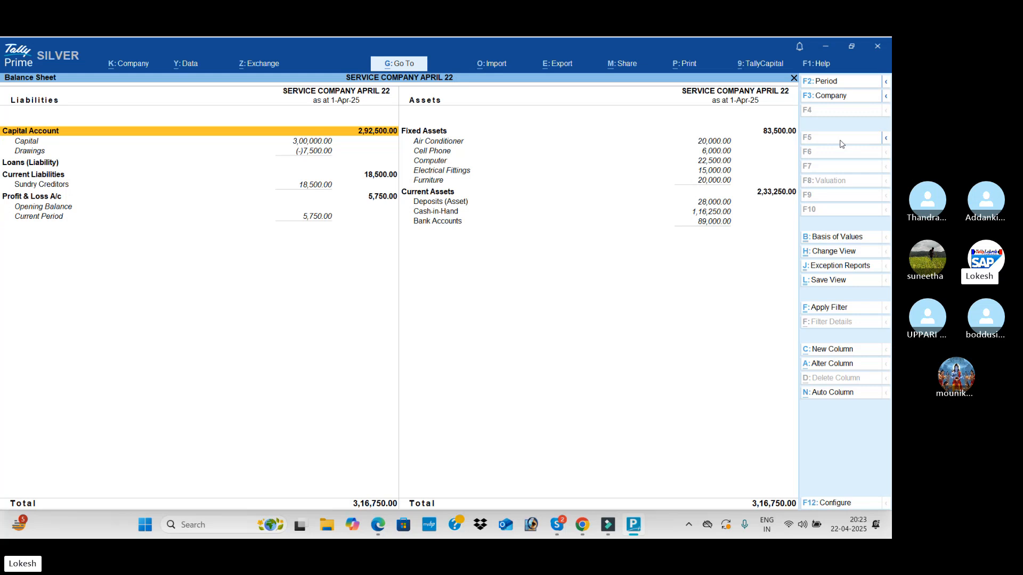
pyautogui.press('Escape')
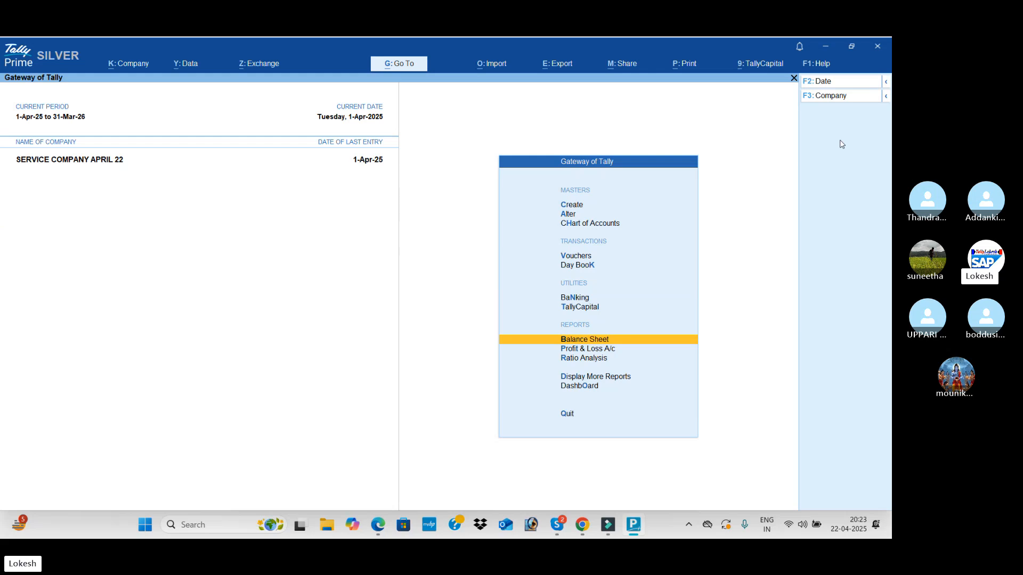
# Switch to the PDF and look through the remaining transactions, adjustment entries, monthly Profit & Loss statements, ledger list and service company keys
pyautogui.hotkey('alt', 'Tab')
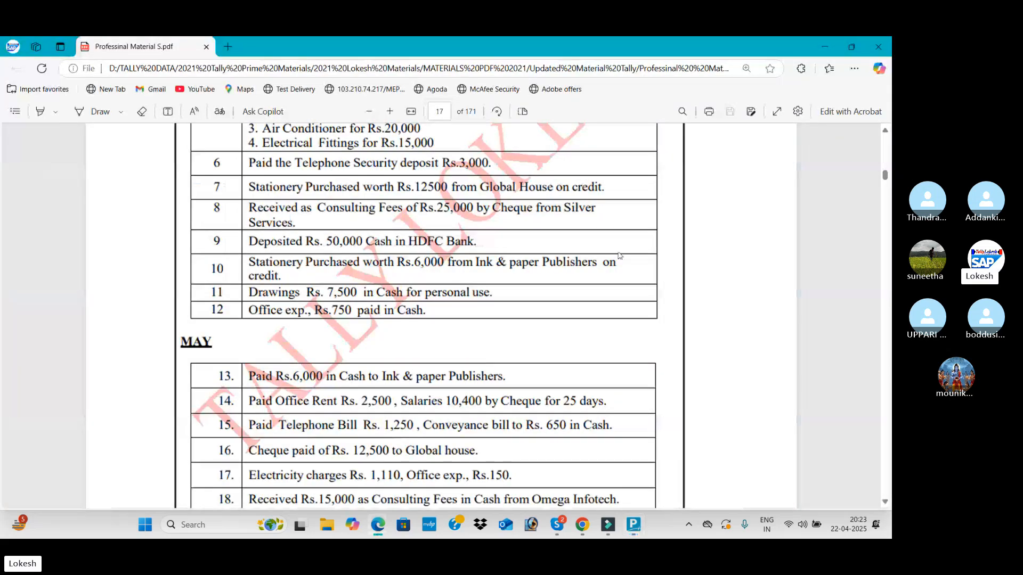
pyautogui.scroll(-20, 619, 255)
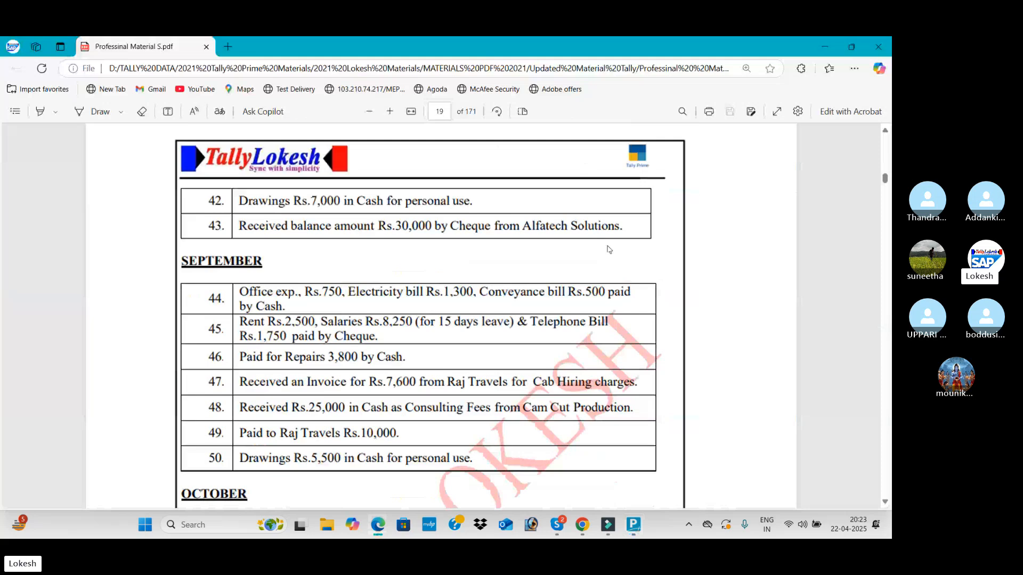
pyautogui.scroll(-20, 609, 250)
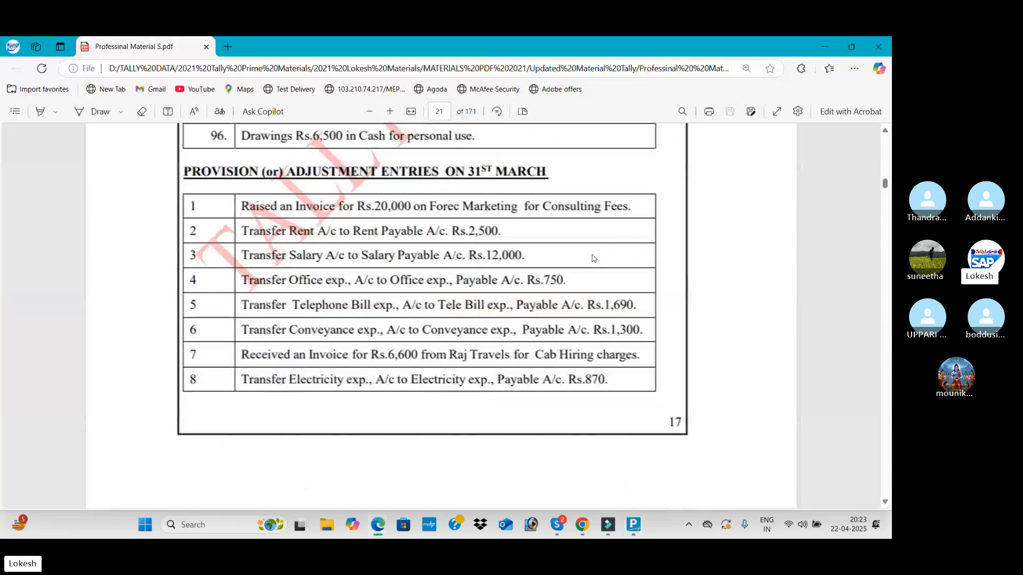
pyautogui.scroll(-20, 594, 258)
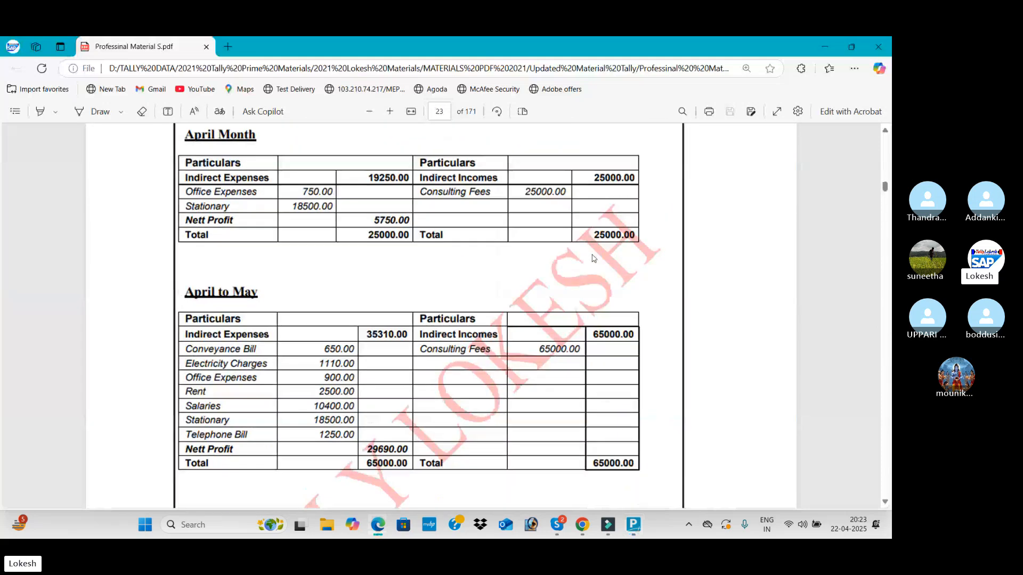
pyautogui.scroll(3, 594, 258)
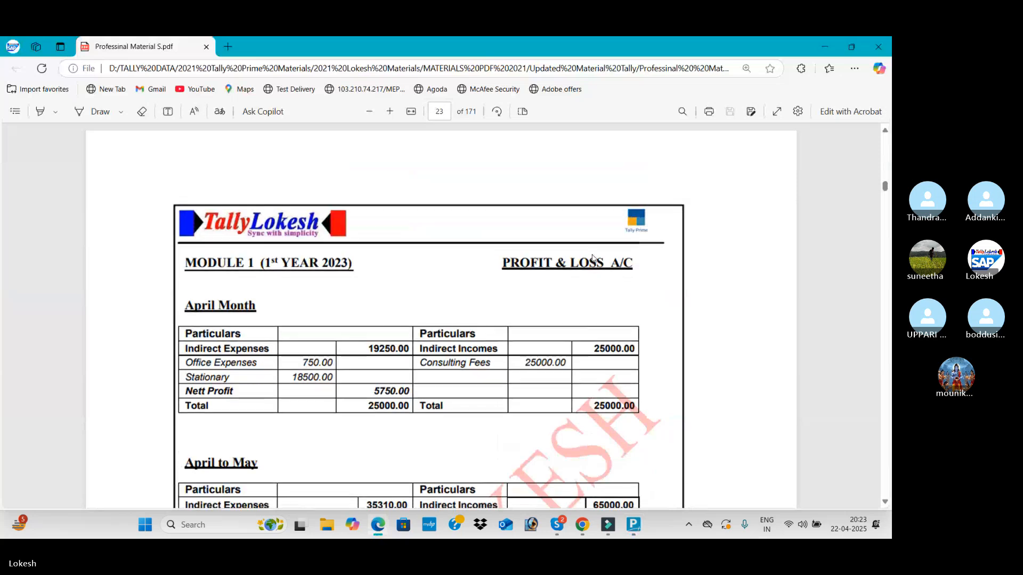
pyautogui.scroll(-15, 594, 258)
pyautogui.scroll(-15, 594, 258)
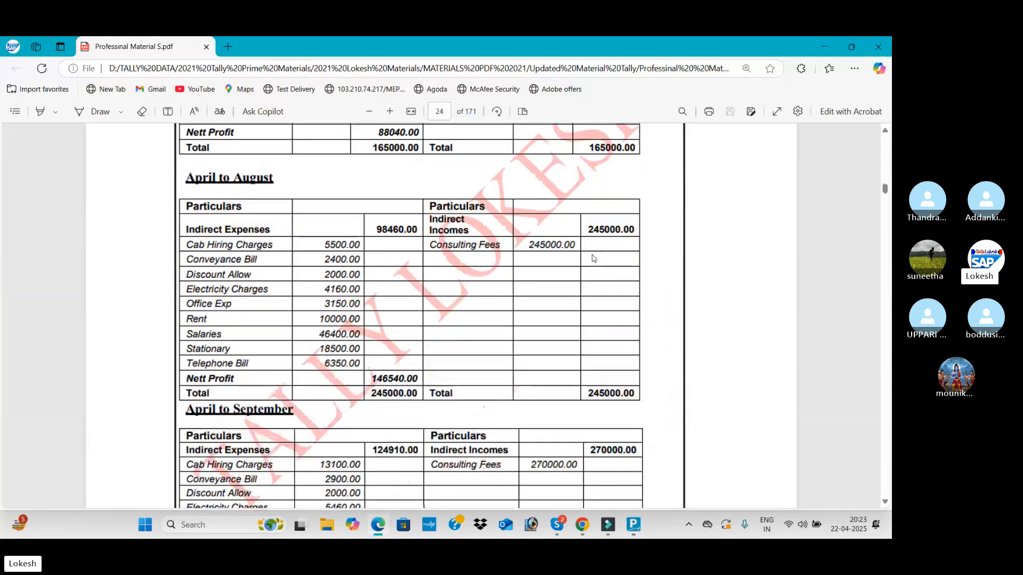
pyautogui.scroll(-15, 594, 258)
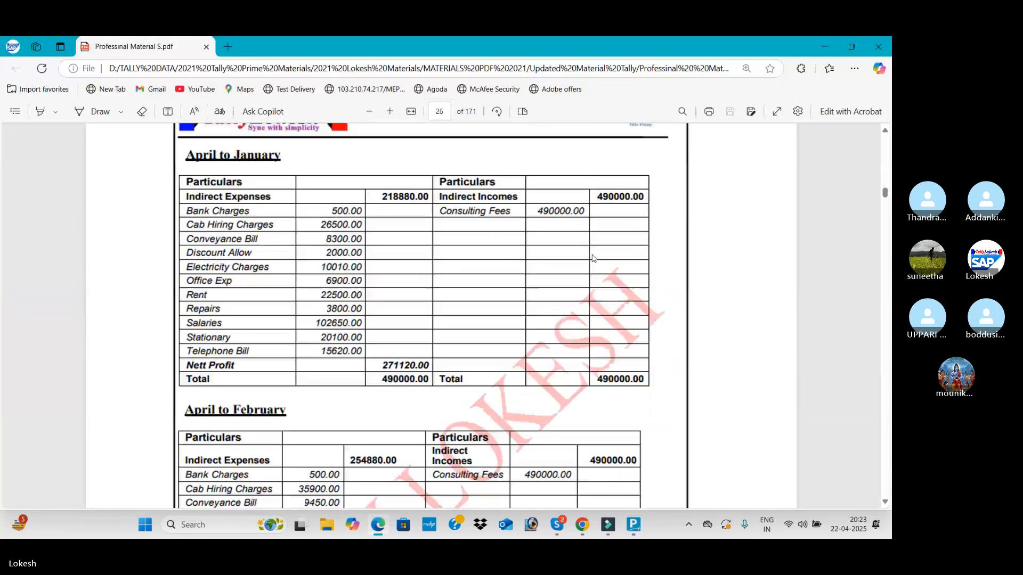
pyautogui.scroll(-10, 594, 258)
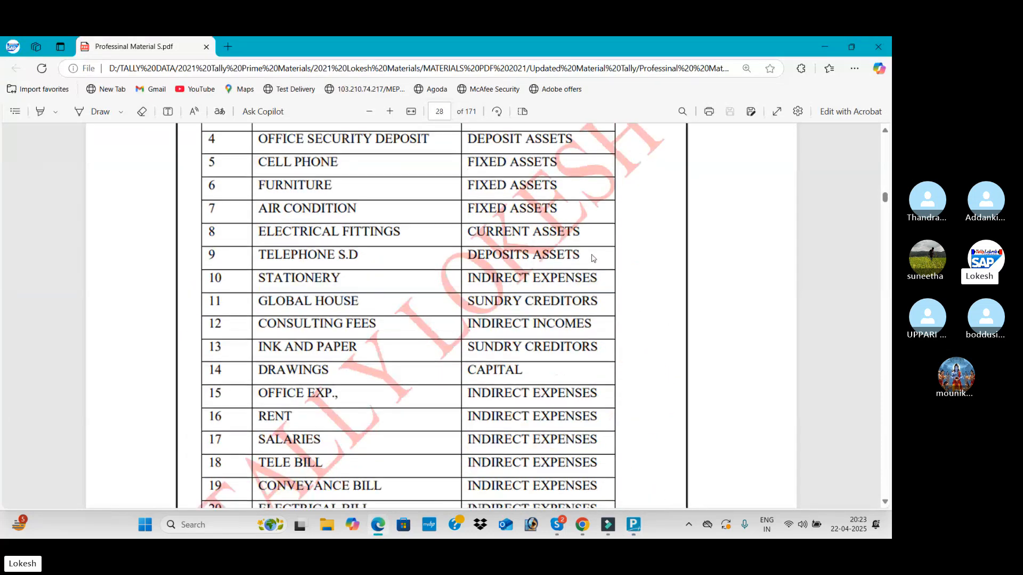
pyautogui.scroll(-15, 592, 258)
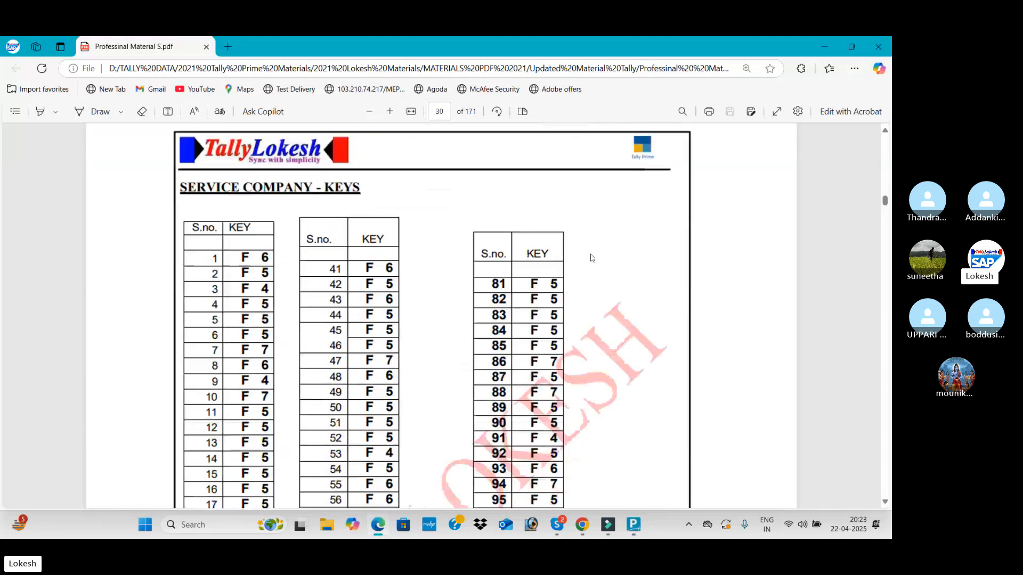
pyautogui.scroll(-2, 591, 258)
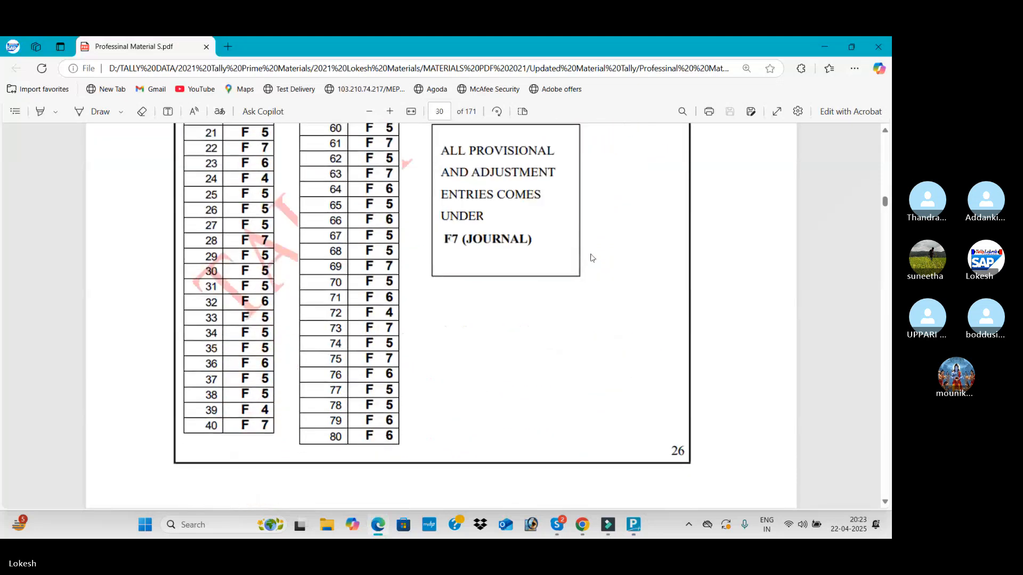
# Return to page 17 of the PDF and read the May transactions 13 to 20
pyautogui.scroll(15, 592, 250)
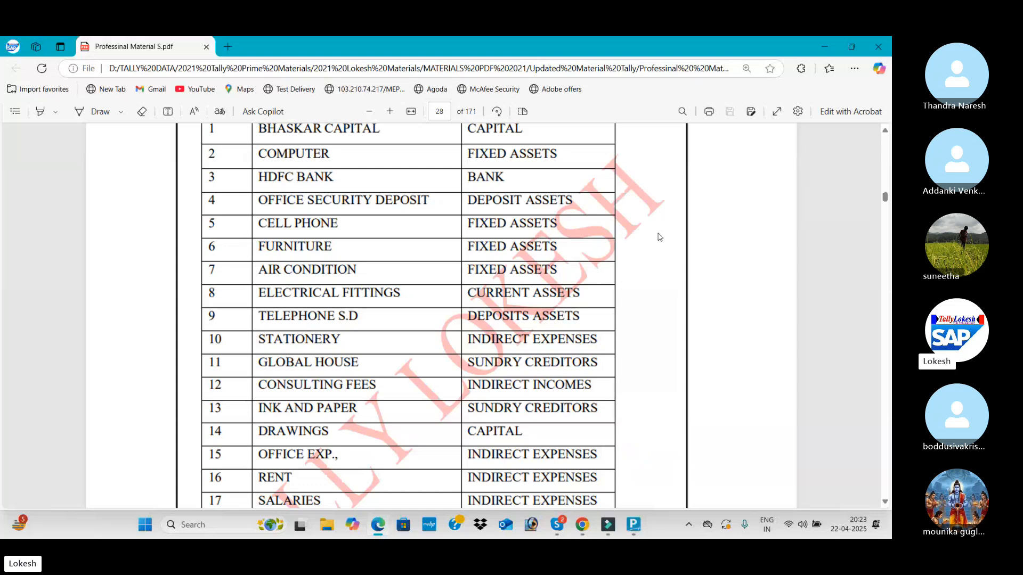
pyautogui.scroll(20, 659, 237)
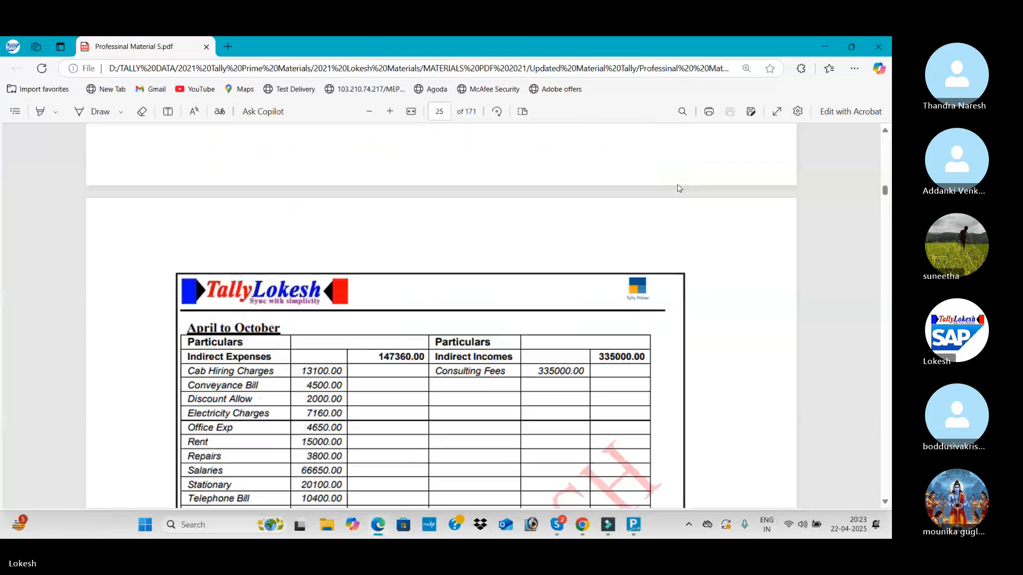
pyautogui.scroll(20, 690, 152)
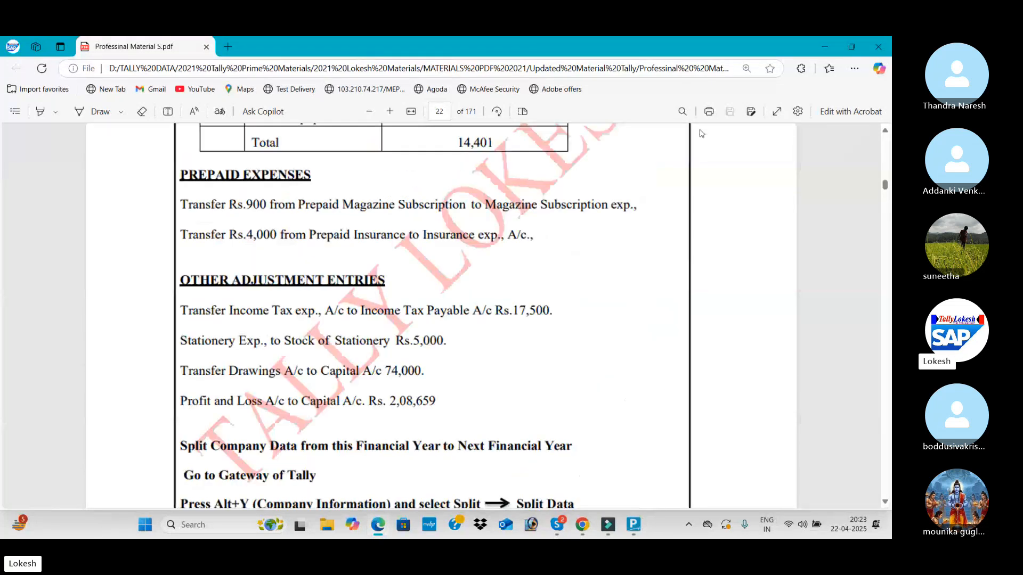
pyautogui.scroll(20, 701, 133)
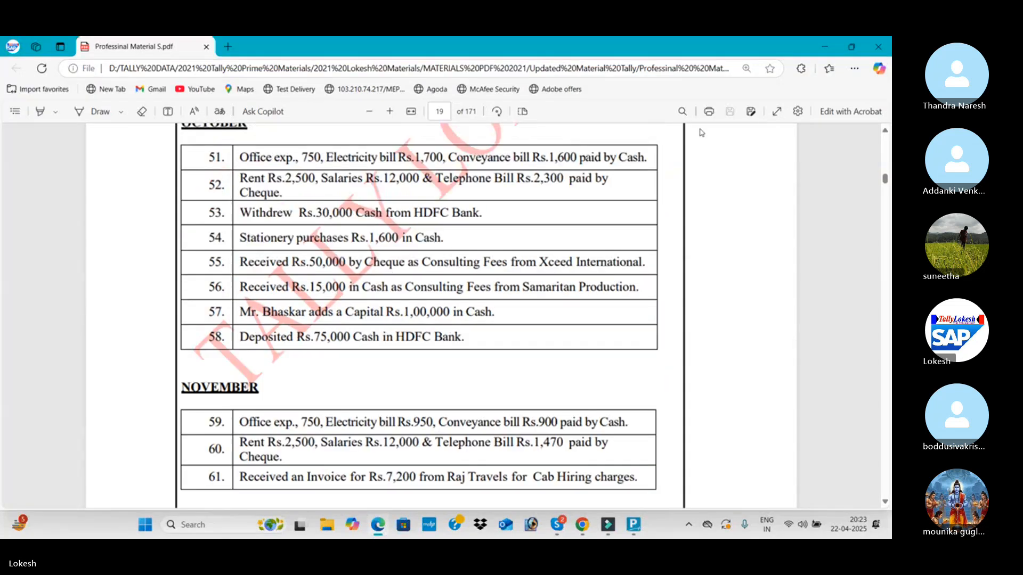
pyautogui.scroll(20, 701, 133)
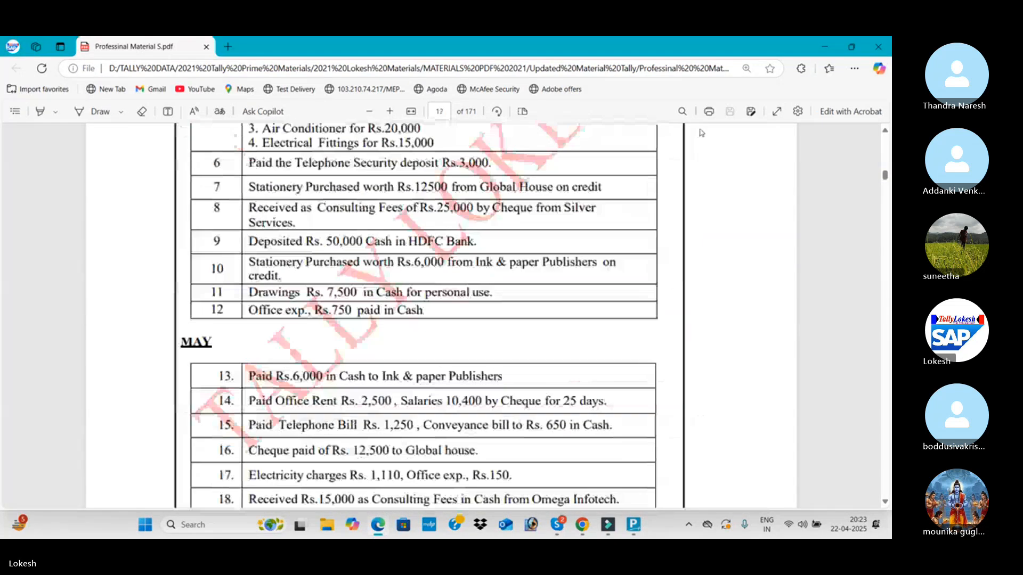
pyautogui.scroll(6, 702, 133)
pyautogui.scroll(-10, 687, 136)
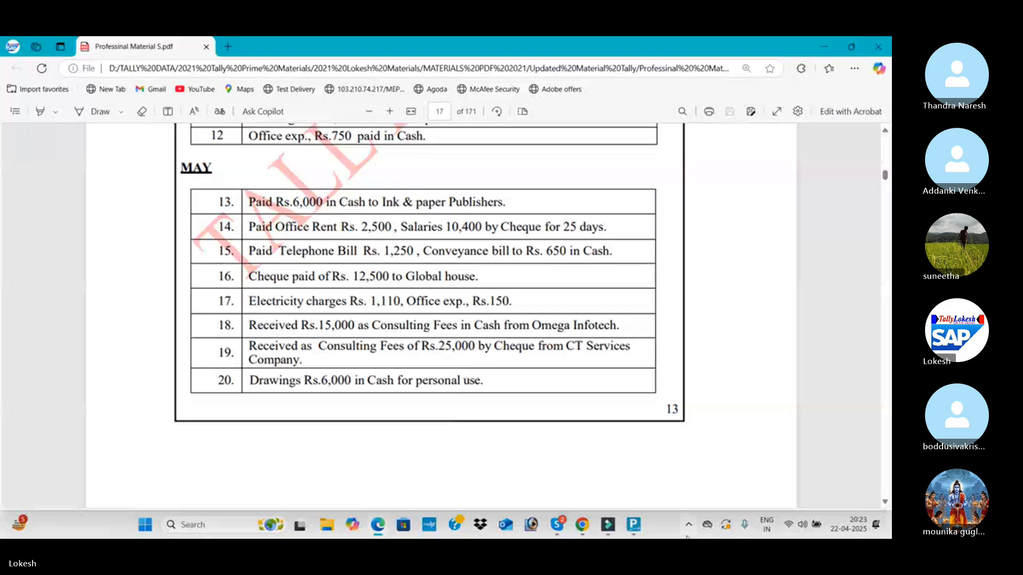
# Switch to TallyPrime, open a new payment voucher and set its date to 1-May-2025
pyautogui.click(639, 458)
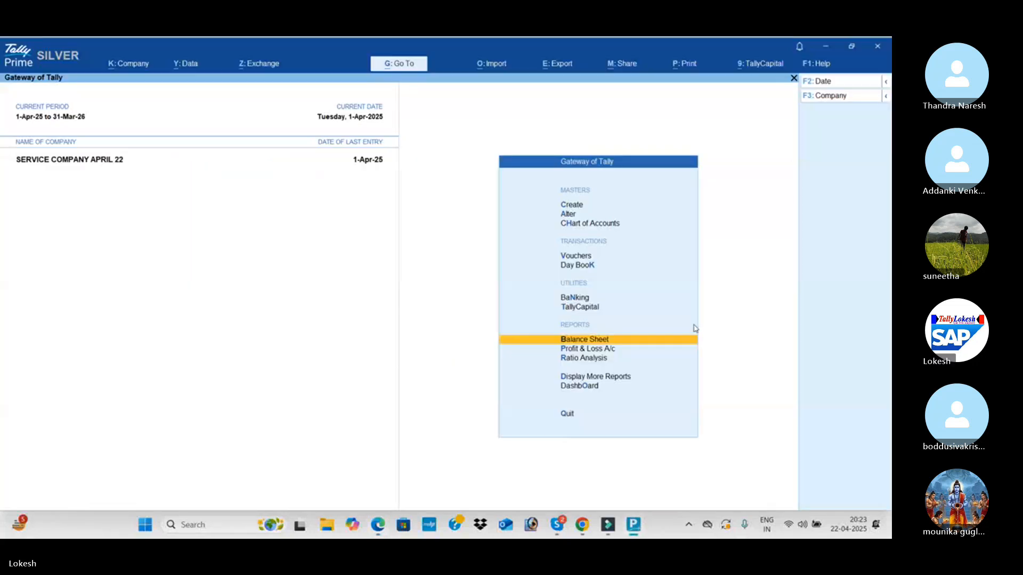
pyautogui.press('Up')
pyautogui.press('Up')
pyautogui.press('Up')
pyautogui.press('Up')
pyautogui.press('Return')
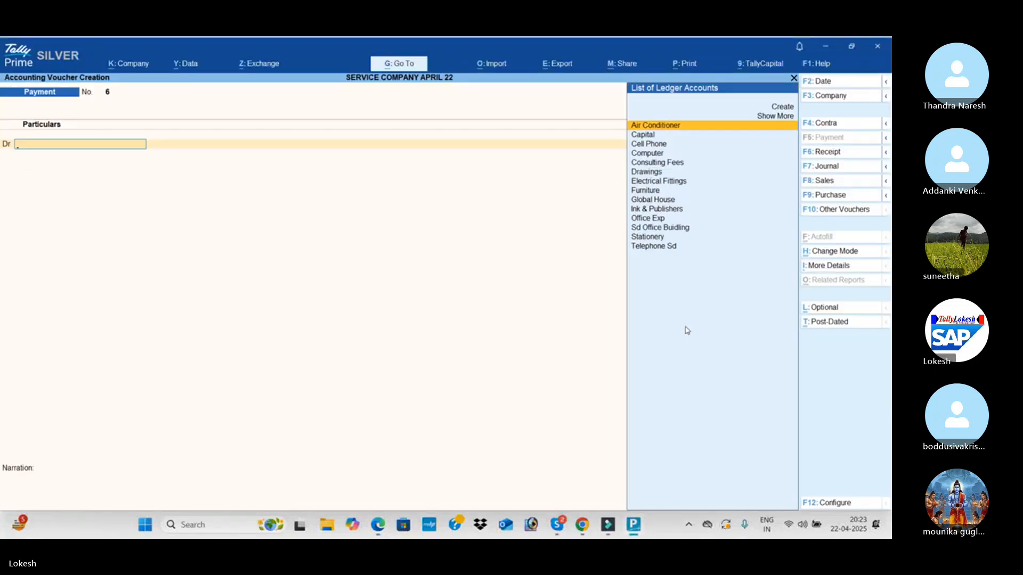
pyautogui.click(840, 84)
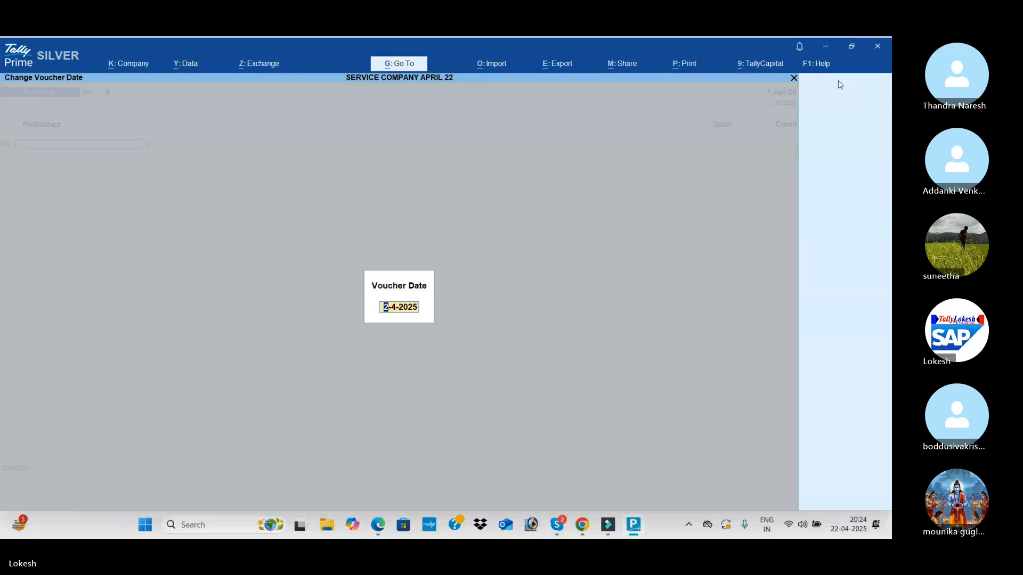
pyautogui.write('1-4')
pyautogui.press('Return')
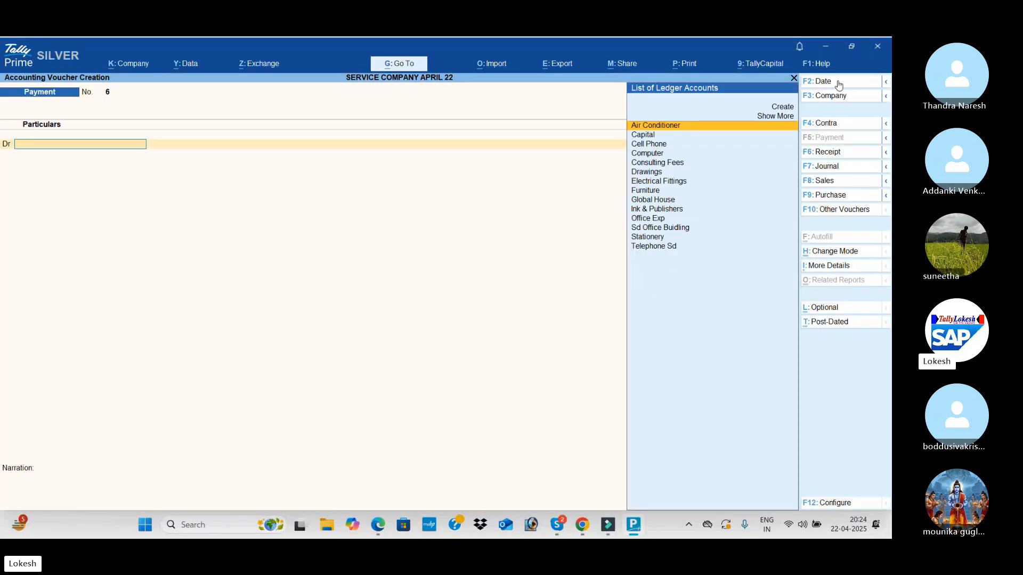
# Check transaction 13 in the PDF and debit Ink & Publishers with 6,000 in the payment voucher
pyautogui.hotkey('alt', 'Tab')
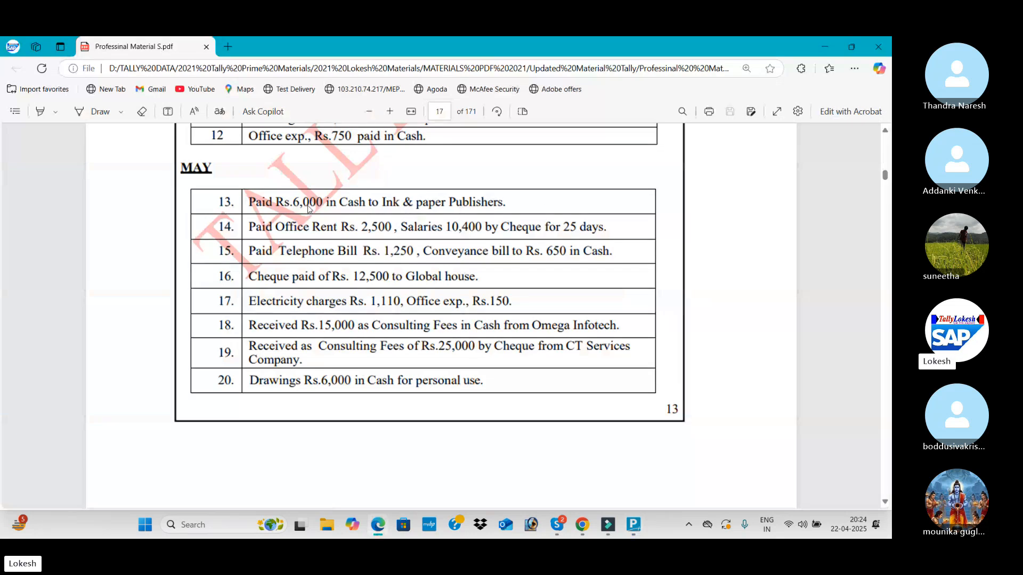
pyautogui.hotkey('alt', 'Tab')
pyautogui.write('in')
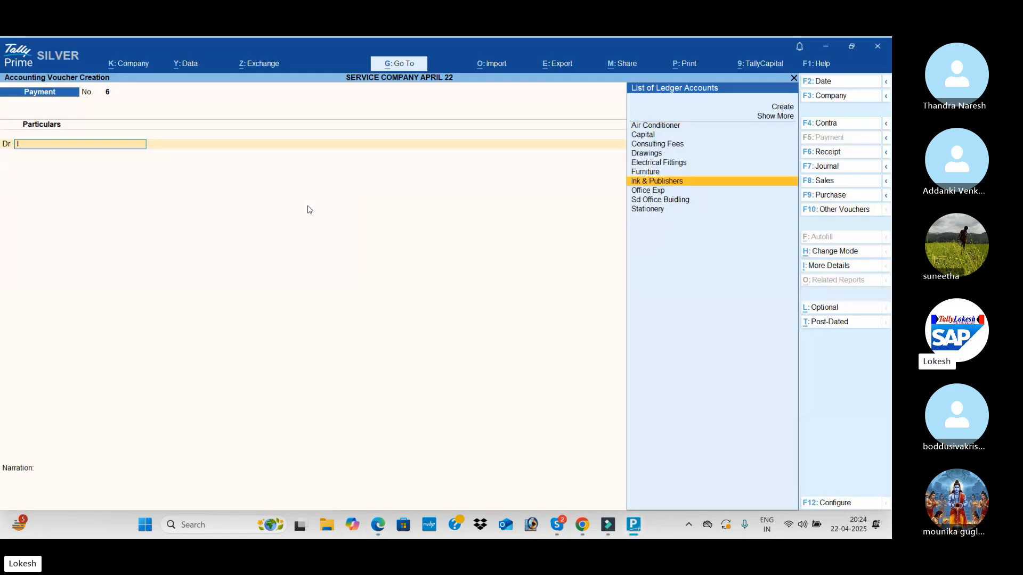
pyautogui.press('Return')
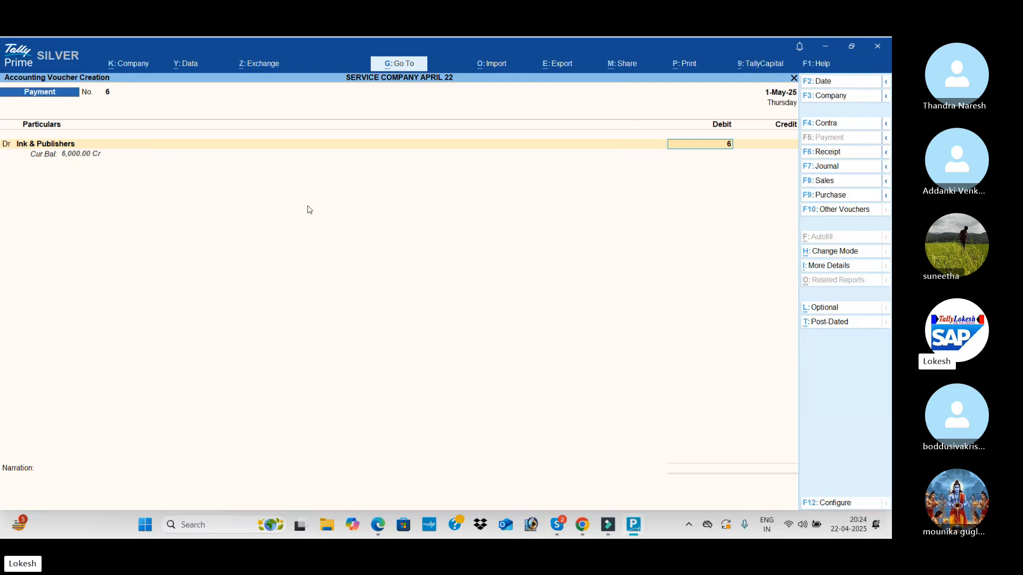
pyautogui.write('6,000')
pyautogui.press('Return')
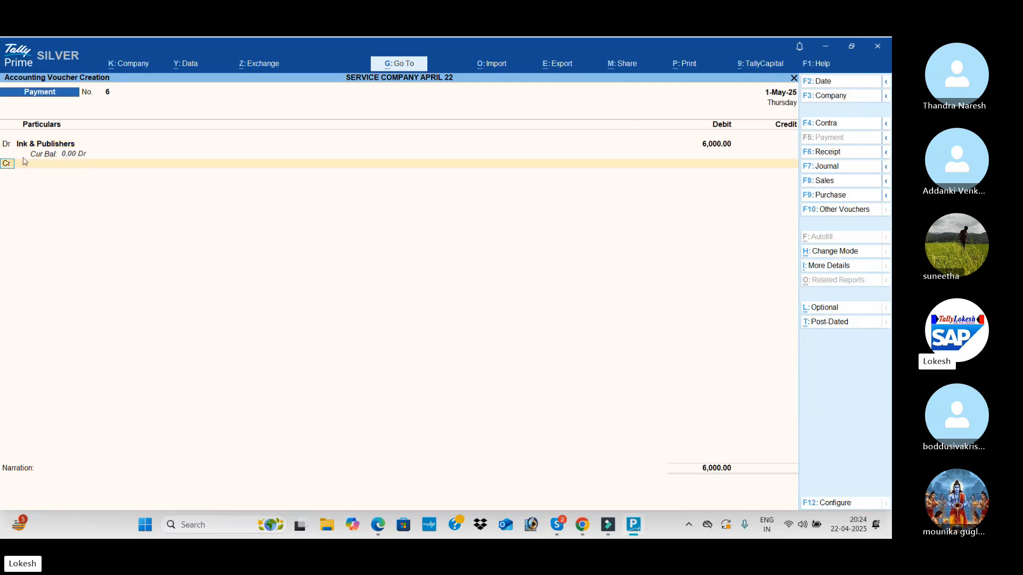
# Confirm the payment mode in the PDF, credit Cash with 6,000 and save the Ink & Publishers payment voucher
pyautogui.hotkey('alt', 'Tab')
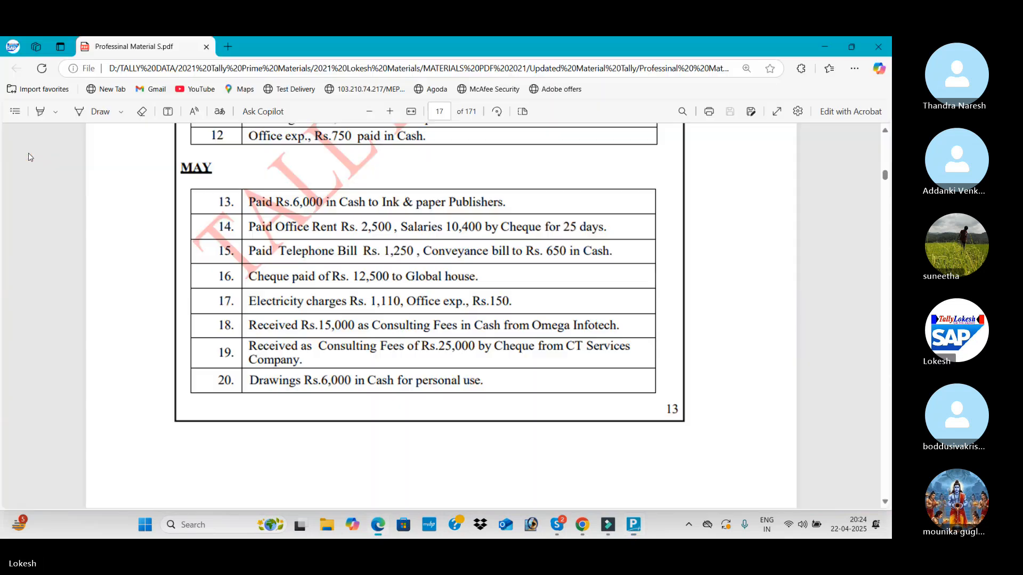
pyautogui.hotkey('alt', 'Tab')
pyautogui.press('Down')
pyautogui.press('Down')
pyautogui.press('Return')
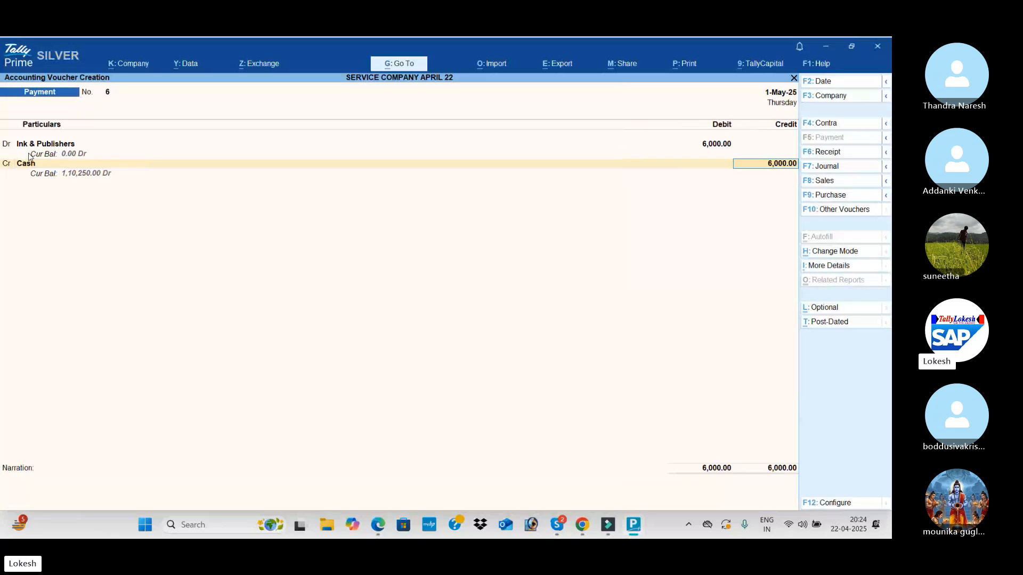
pyautogui.press('Return')
pyautogui.press('Return')
pyautogui.press('Return')
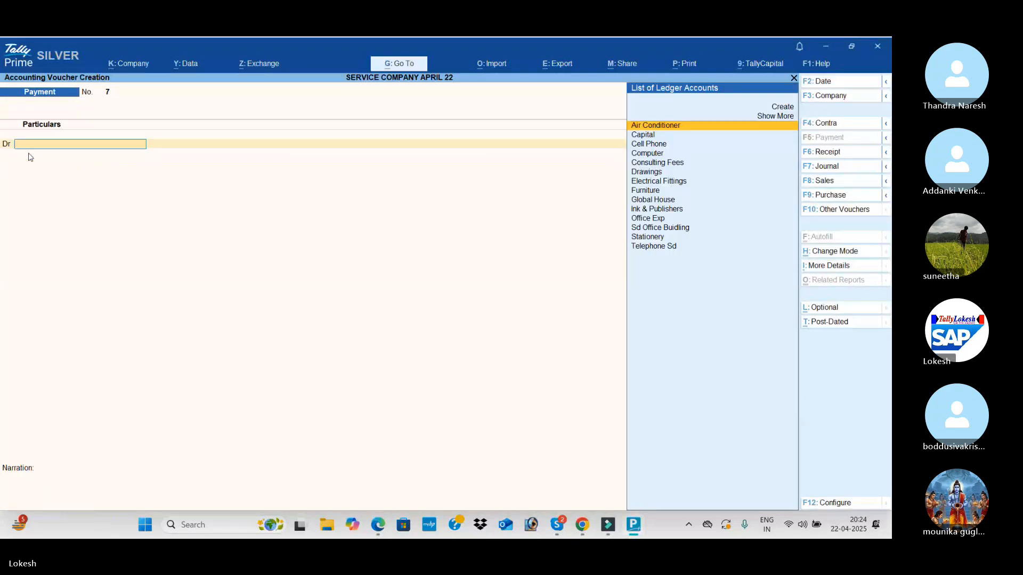
# Check transaction 14 in the PDF and create the ledger Office Rent under Indirect Expenses from the new payment voucher
pyautogui.hotkey('alt', 'Tab')
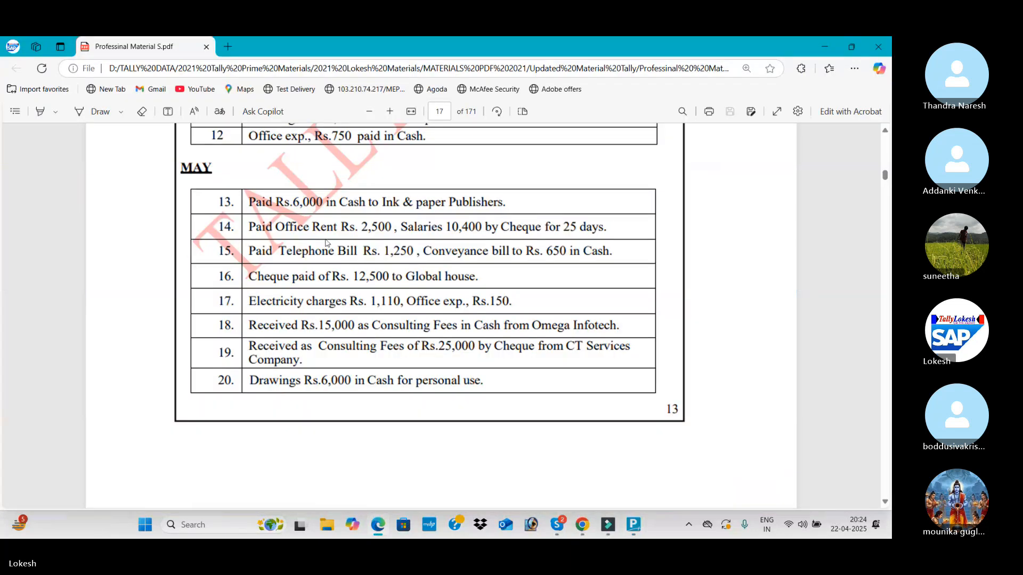
pyautogui.hotkey('alt', 'Tab')
pyautogui.hotkey('alt', 'c')
pyautogui.write('Office Rent')
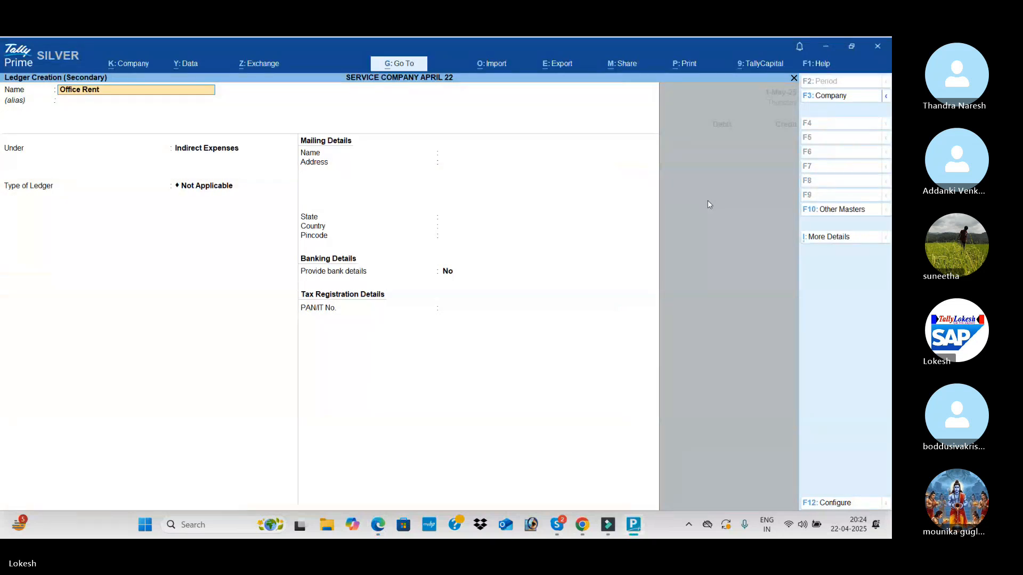
pyautogui.press('Return')
pyautogui.press('Return')
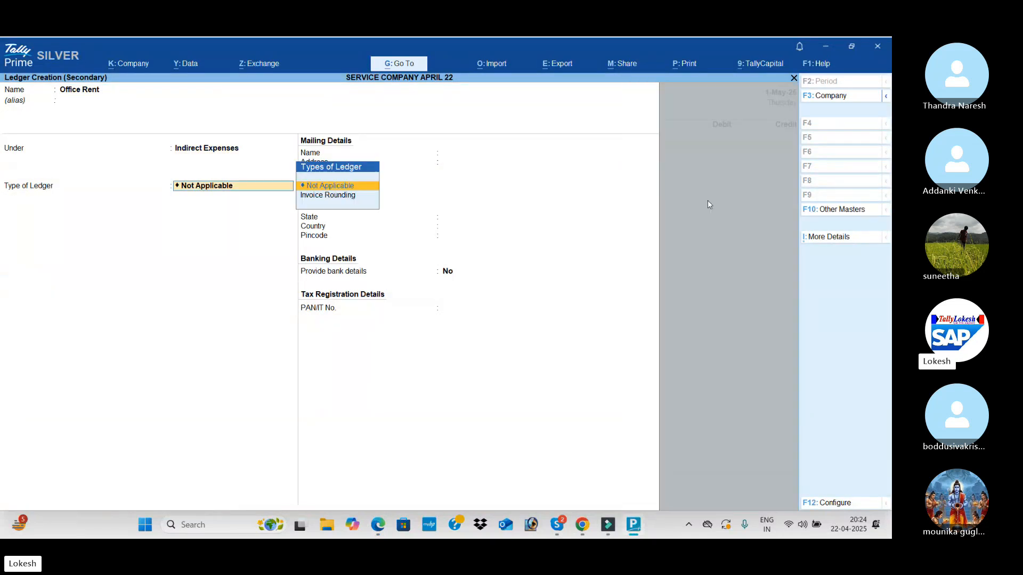
pyautogui.hotkey('ctrl', 'a')
# Check the rent amount in the PDF and debit Office Rent with 2,500
pyautogui.hotkey('alt', 'Tab')
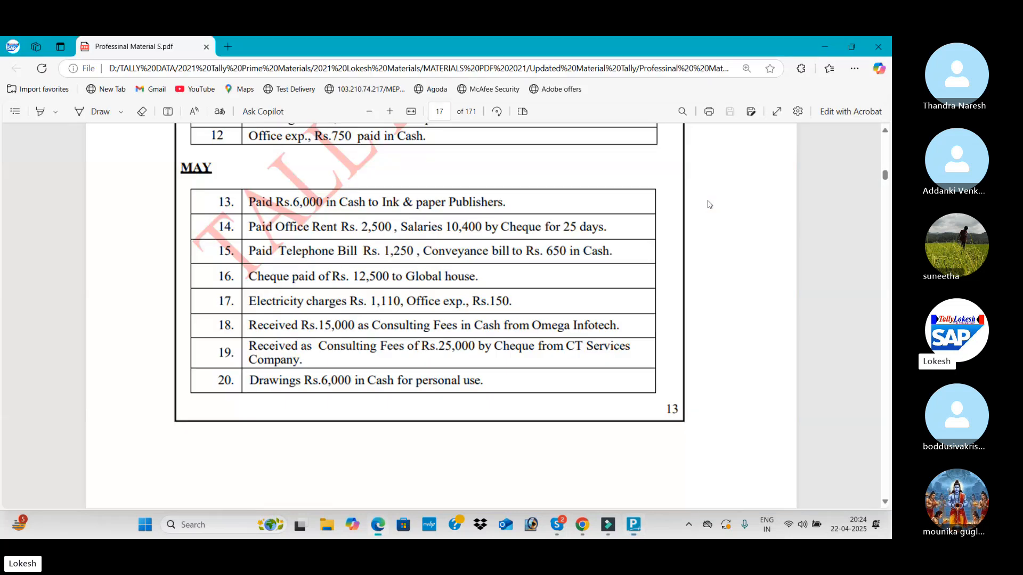
pyautogui.hotkey('alt', 'Tab')
pyautogui.write('2500')
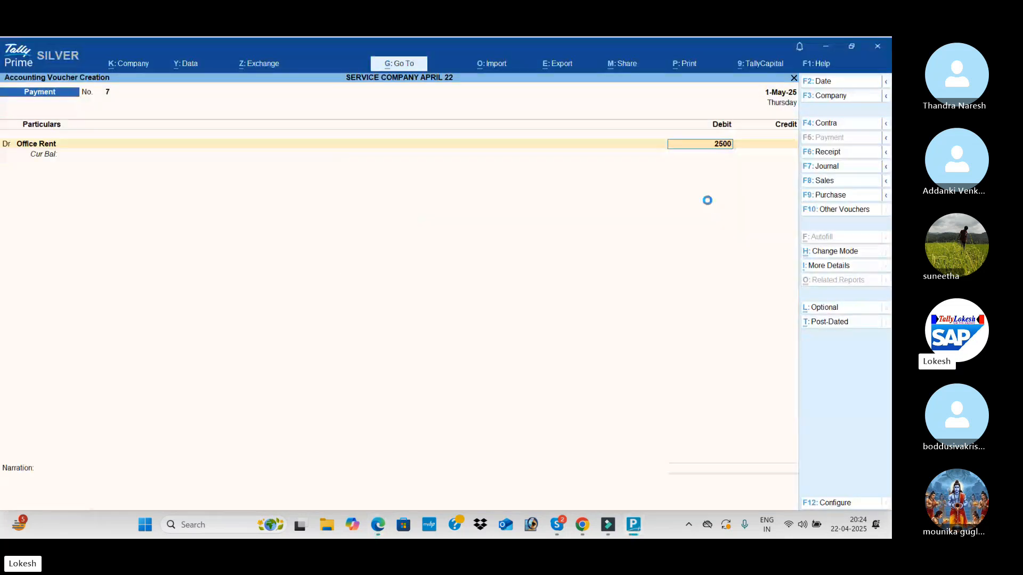
pyautogui.press('Return')
pyautogui.press('Return')
# Check transaction 14 in the PDF and create the ledger Salaries under Indirect Expenses from the payment voucher's second debit line
pyautogui.hotkey('alt', 'c')
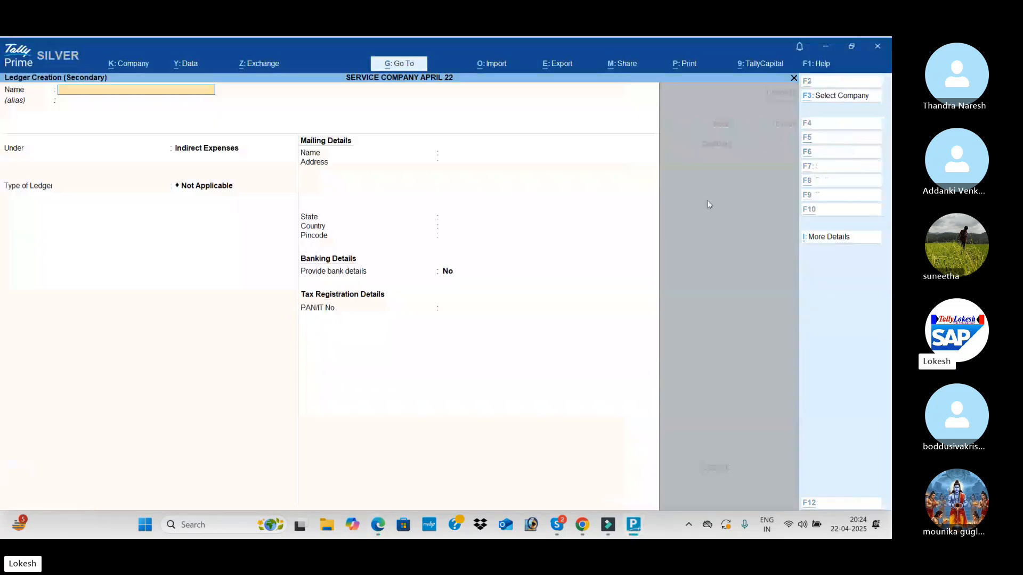
pyautogui.hotkey('alt', 'Tab')
pyautogui.hotkey('alt', 'Tab')
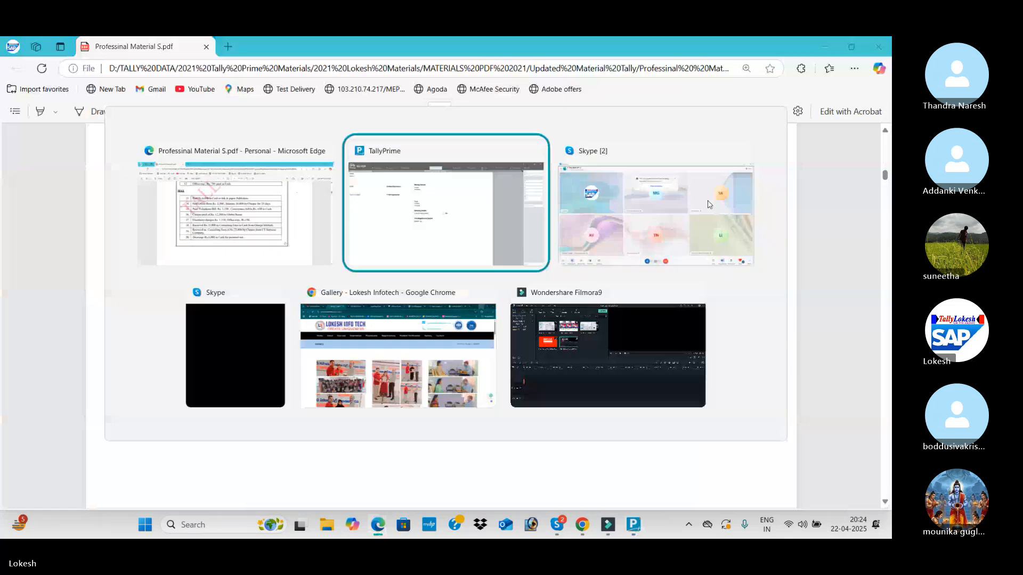
pyautogui.write('Salar')
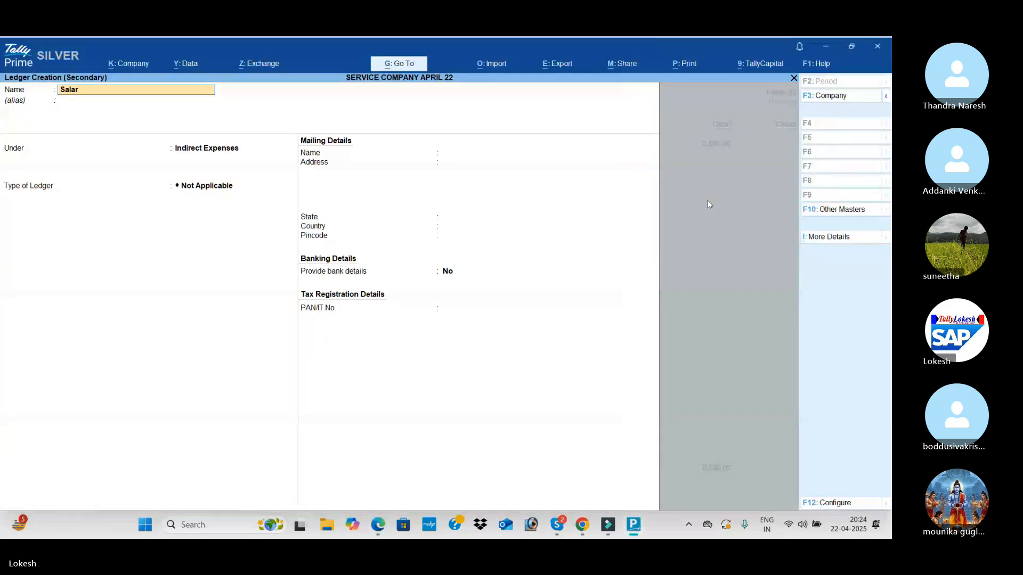
pyautogui.write('ies')
pyautogui.press('Return')
pyautogui.press('Return')
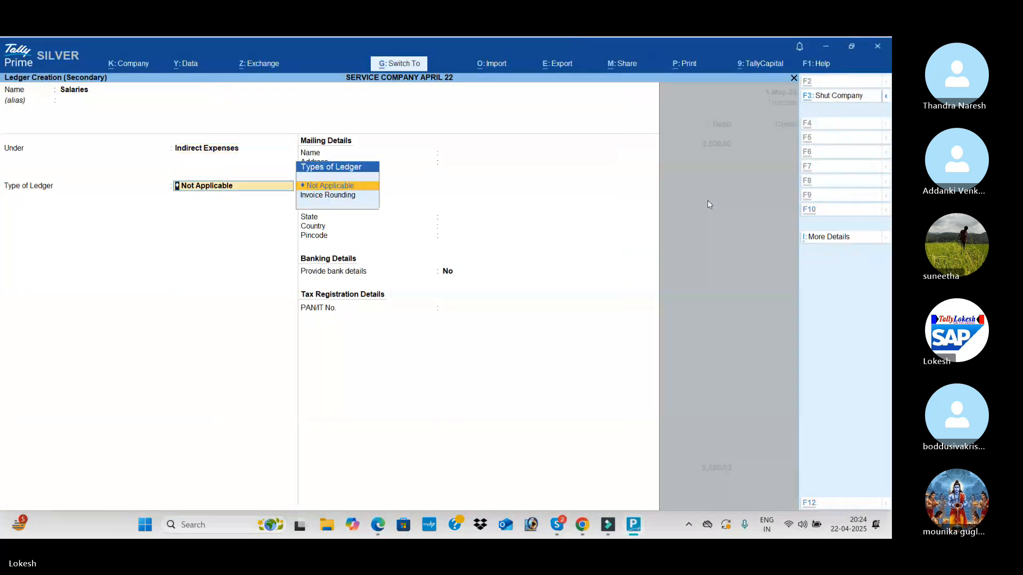
pyautogui.press('Return')
pyautogui.hotkey('ctrl', 'a')
# Check the salary amount in the PDF and debit Salaries with 10,400
pyautogui.hotkey('alt', 'Tab')
pyautogui.hotkey('alt', 'Tab')
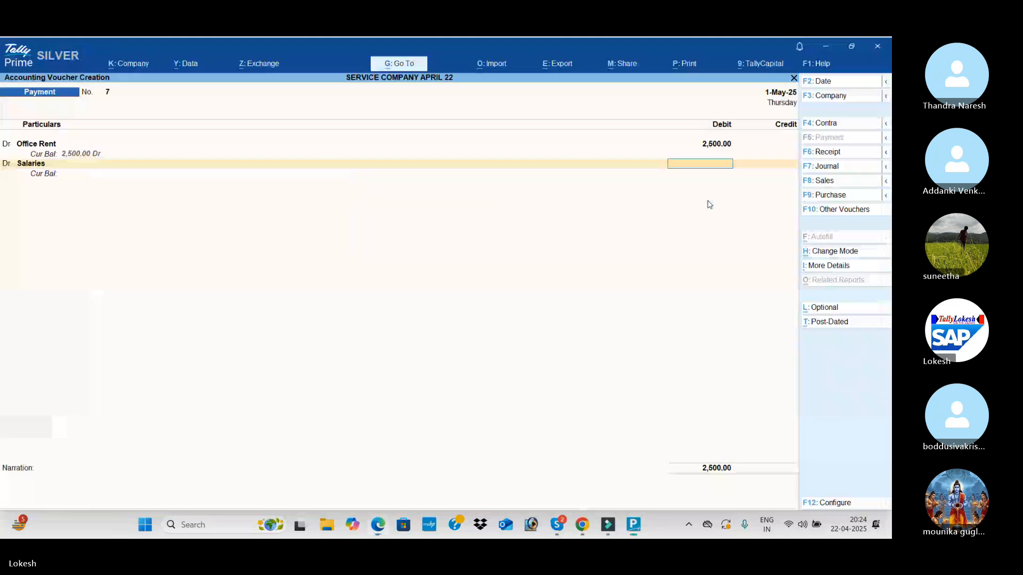
pyautogui.write('10400')
pyautogui.press('Return')
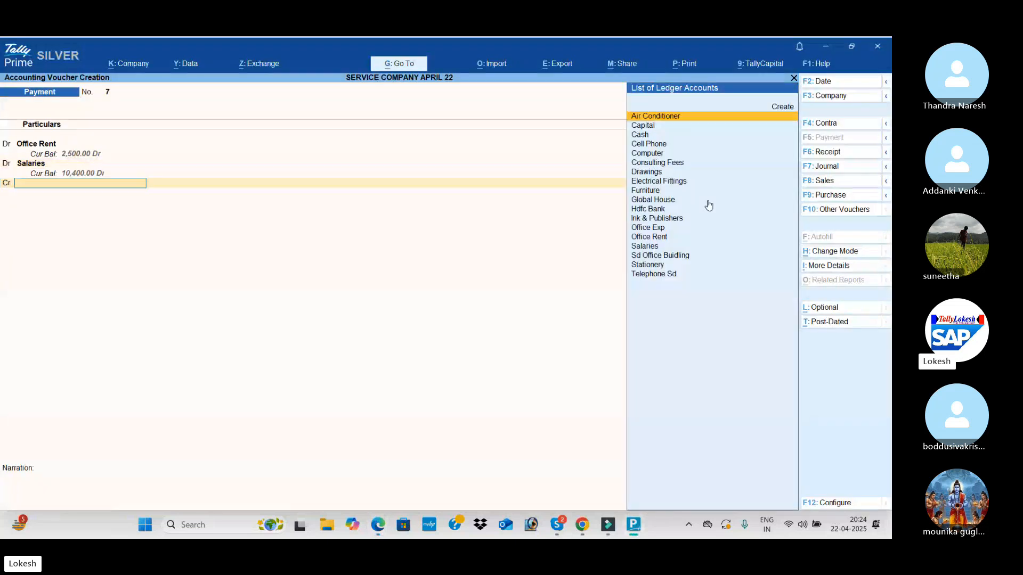
# Confirm the payment mode in the PDF, credit Hdfc Bank with 12,900 and save the rent and salaries payment voucher
pyautogui.hotkey('alt', 'Tab')
pyautogui.hotkey('alt', 'Tab')
pyautogui.write('H')
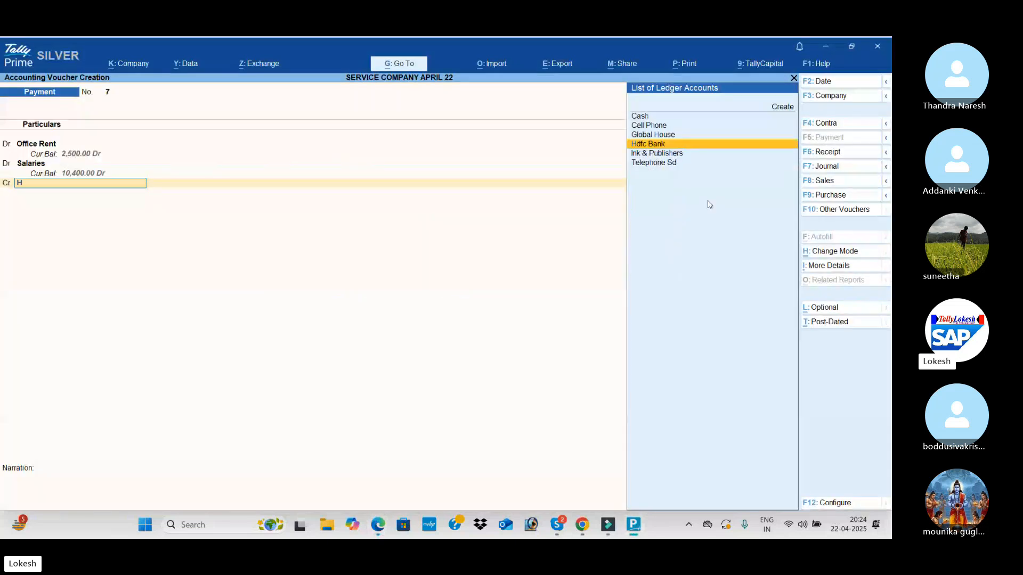
pyautogui.press('Return')
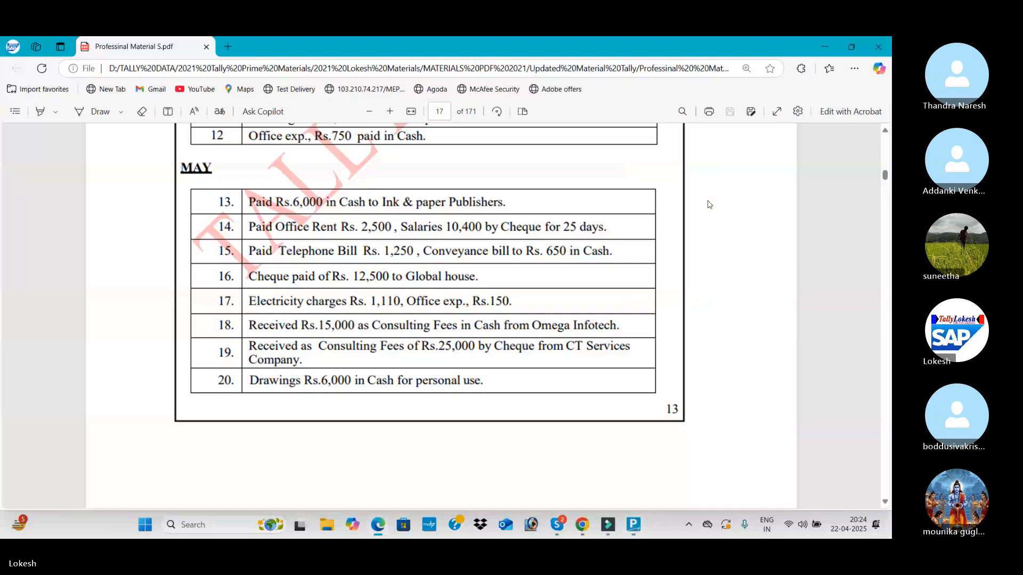
pyautogui.hotkey('alt', 'Tab')
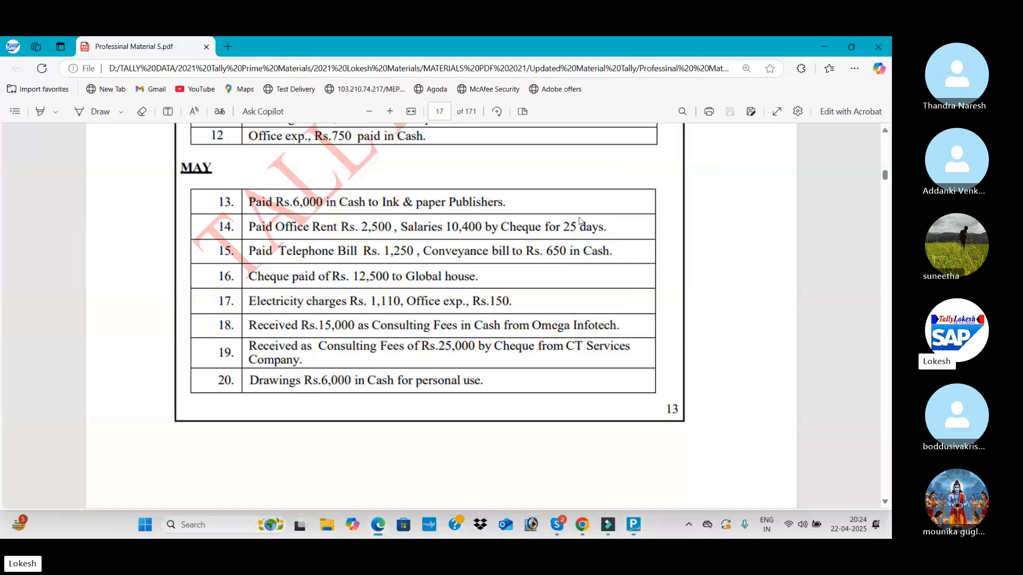
pyautogui.hotkey('alt', 'Tab')
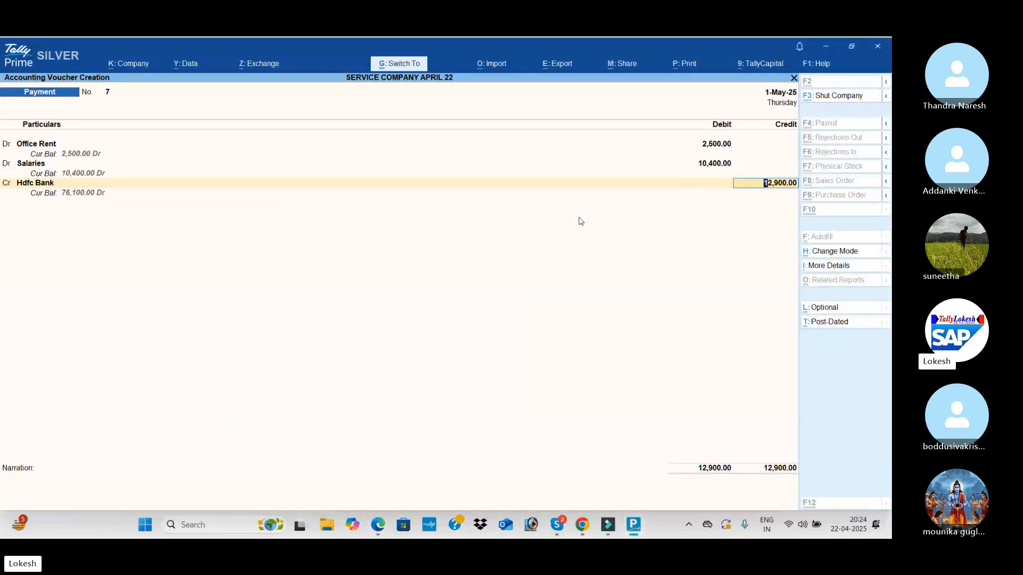
pyautogui.hotkey('ctrl', 'a')
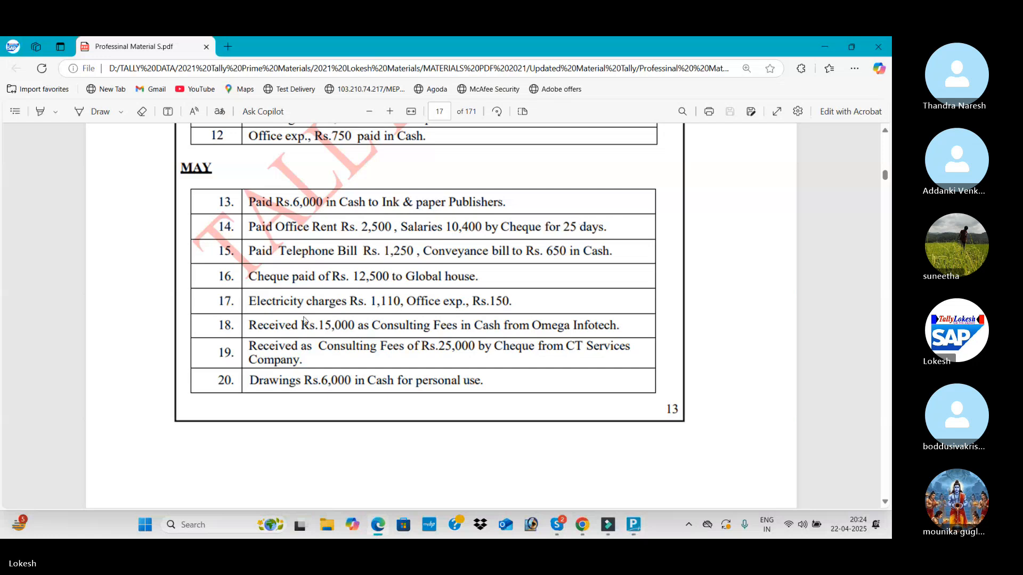
# Create the ledger Telephone Bill under Indirect Expenses from the new payment voucher for transaction 15
pyautogui.hotkey('alt', 'Tab')
pyautogui.hotkey('alt', 'c')
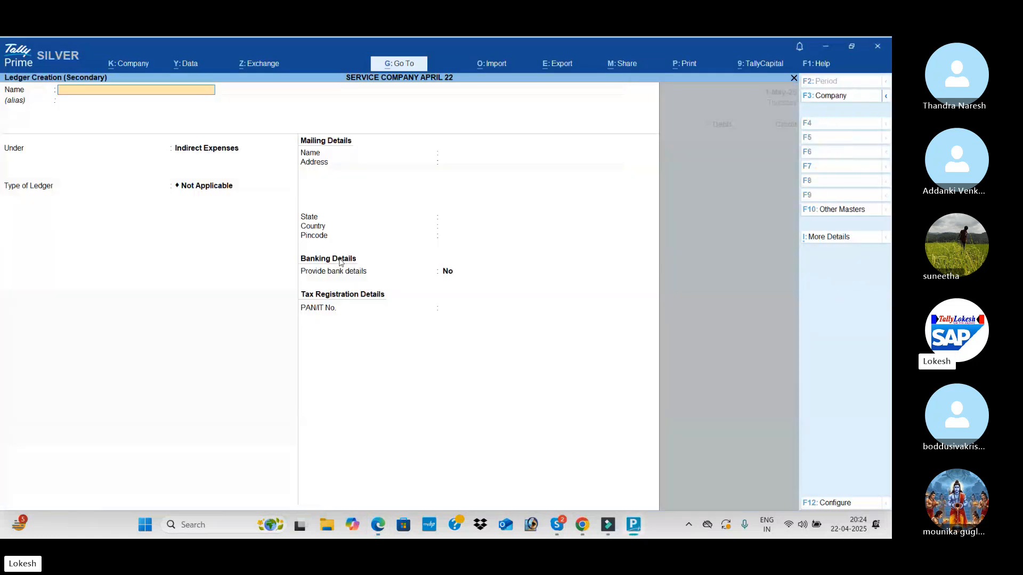
pyautogui.write('Telephone b')
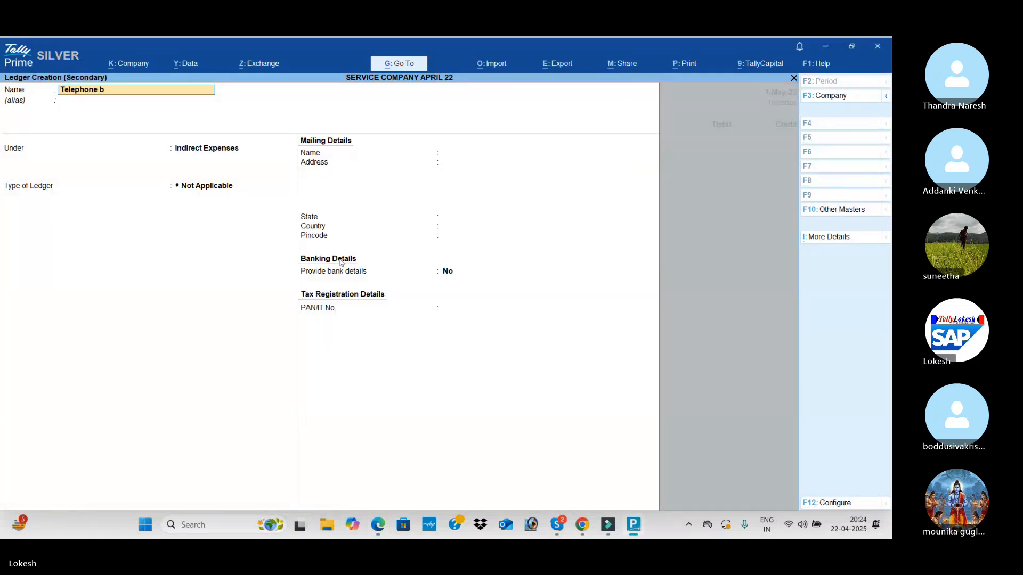
pyautogui.press('Return')
pyautogui.press('Return')
pyautogui.press('Return')
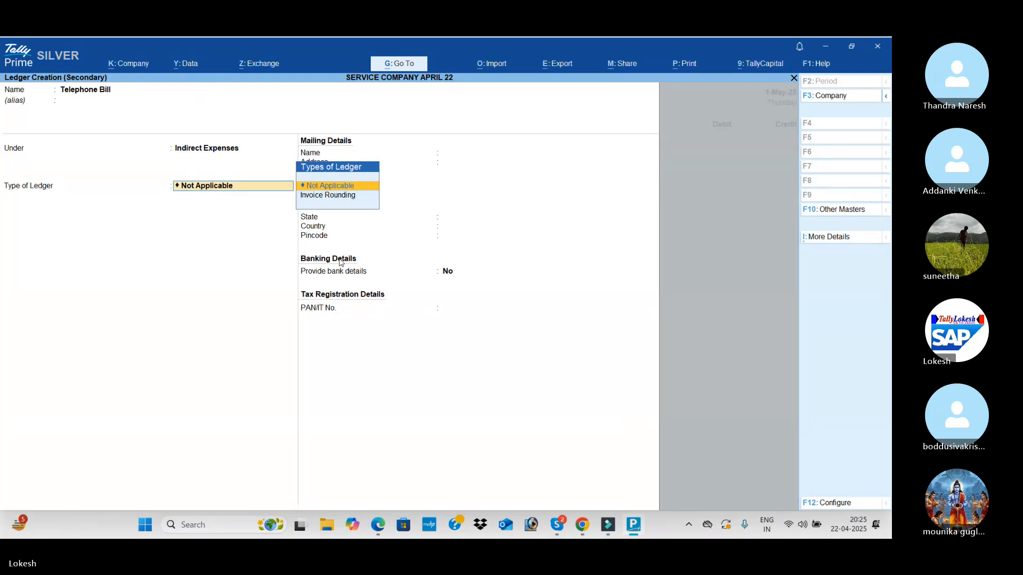
pyautogui.hotkey('ctrl', 'a')
# Check the telephone bill amount in the PDF and debit Telephone Bill with 1,250
pyautogui.hotkey('alt', 'Tab')
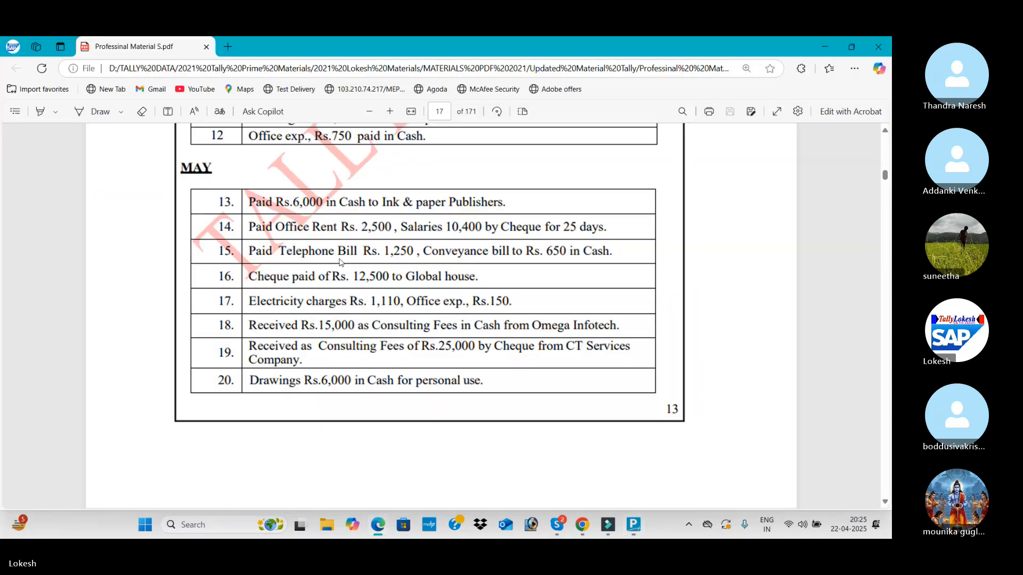
pyautogui.hotkey('alt', 'Tab')
pyautogui.write('1,250')
pyautogui.press('Return')
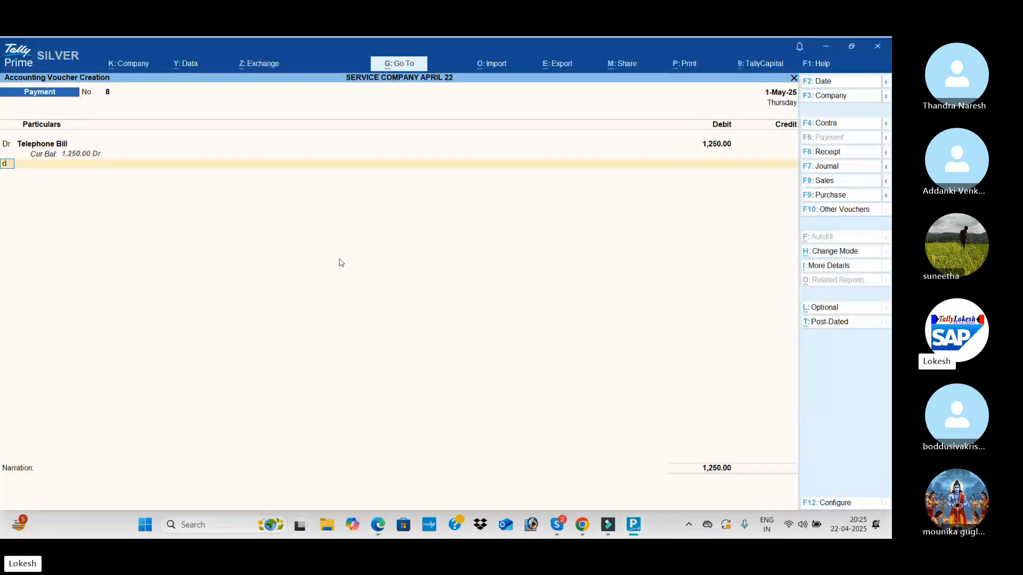
# Add a second debit line and create the ledger Conveyance Bill under Indirect Expenses, checking its name in the PDF
pyautogui.press('Return')
pyautogui.hotkey('alt', 'c')
pyautogui.hotkey('alt', 'Tab')
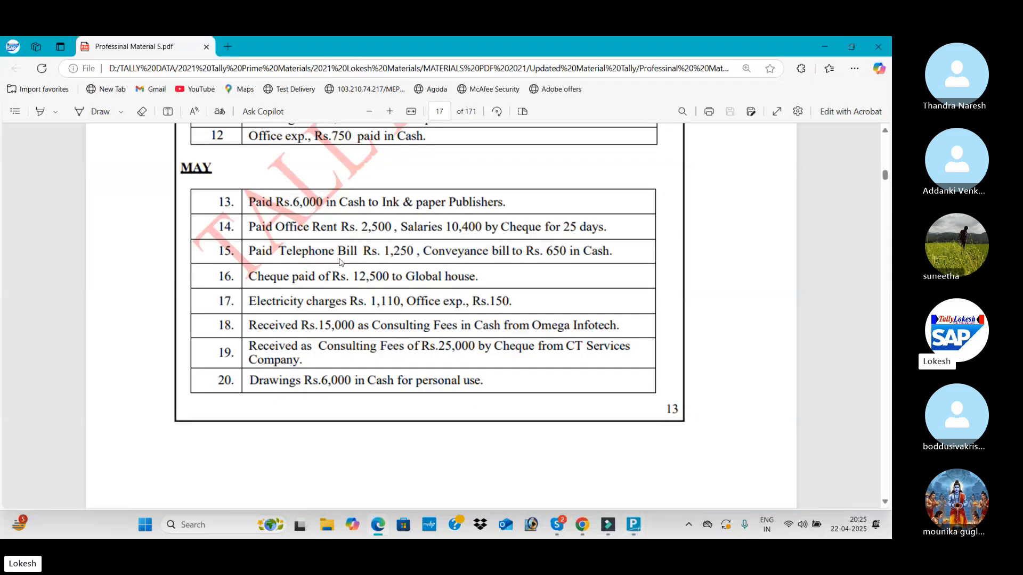
pyautogui.hotkey('alt', 'Tab')
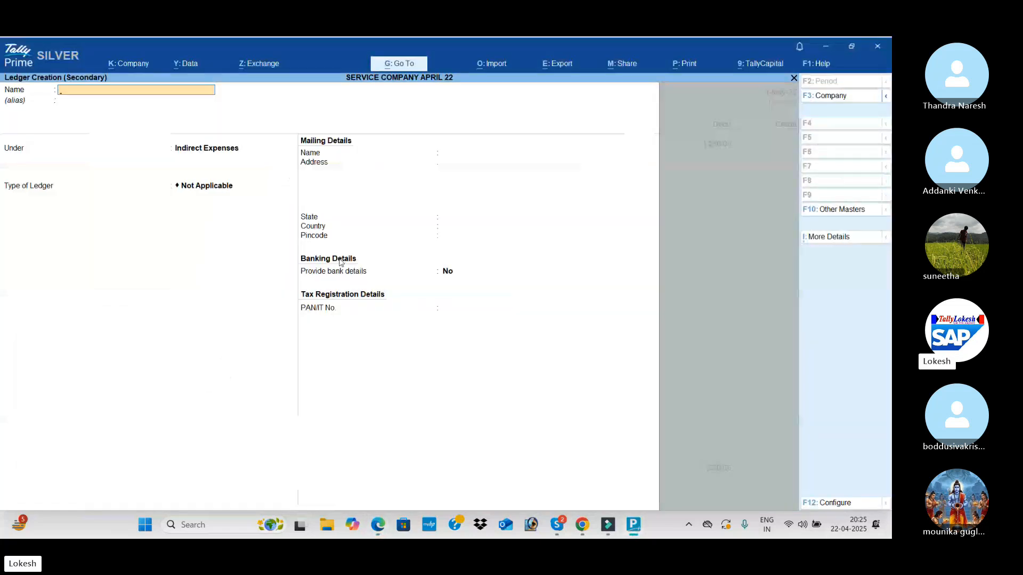
pyautogui.write('Covneyan')
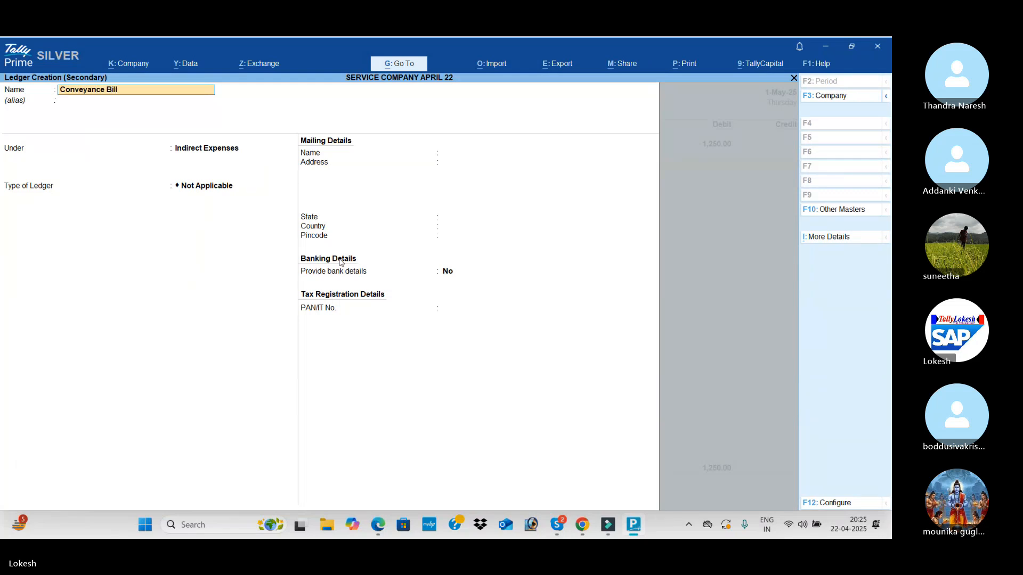
pyautogui.press('Return')
pyautogui.press('Return')
pyautogui.hotkey('ctrl', 'a')
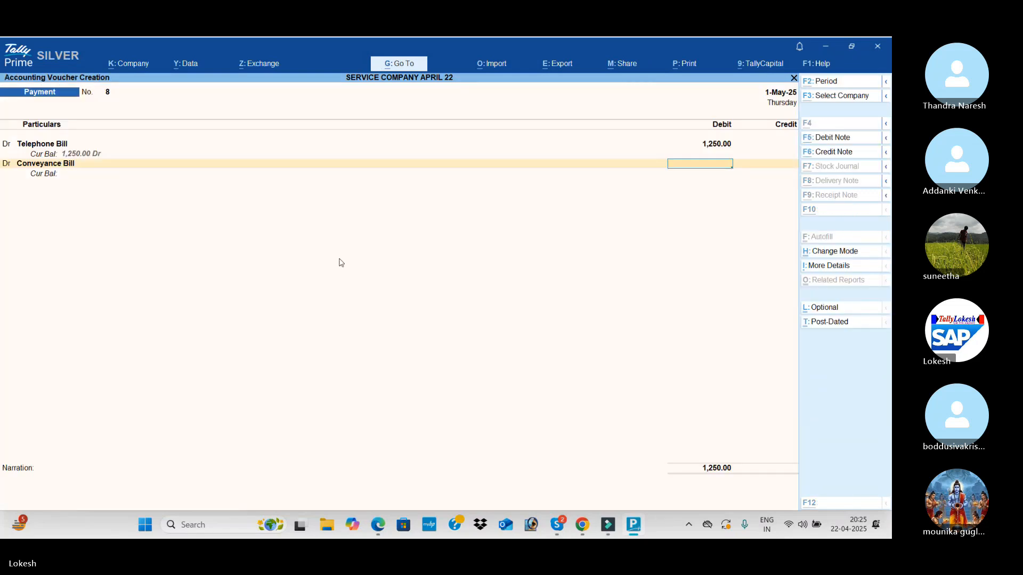
# Check the conveyance amount in the PDF and debit Conveyance Bill with 650
pyautogui.hotkey('alt', 'Tab')
pyautogui.hotkey('alt', 'Tab')
pyautogui.write('650')
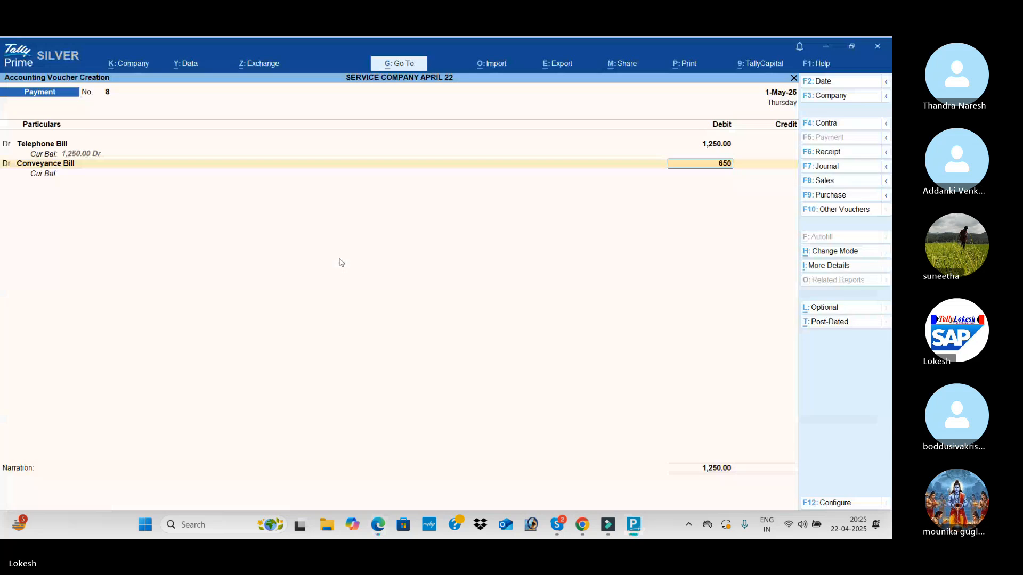
pyautogui.press('Return')
# Credit Cash with 1,900 and save the telephone and conveyance payment voucher
pyautogui.press('Down')
pyautogui.press('Return')
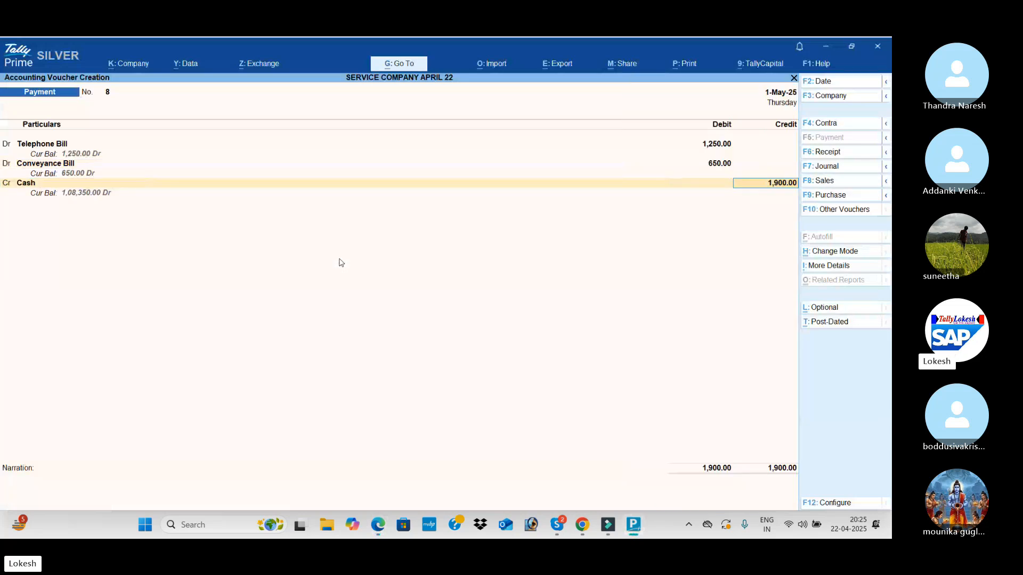
pyautogui.press('Return')
pyautogui.press('Return')
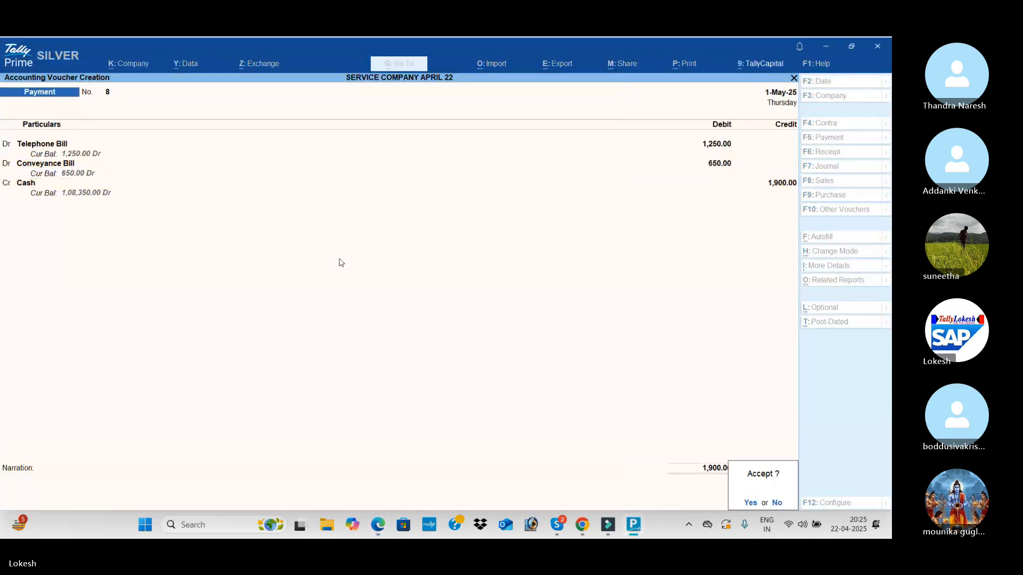
pyautogui.press('Return')
# Check transaction 16 in the PDF and debit Global House with 12,500 in the new payment voucher
pyautogui.hotkey('alt', 'Tab')
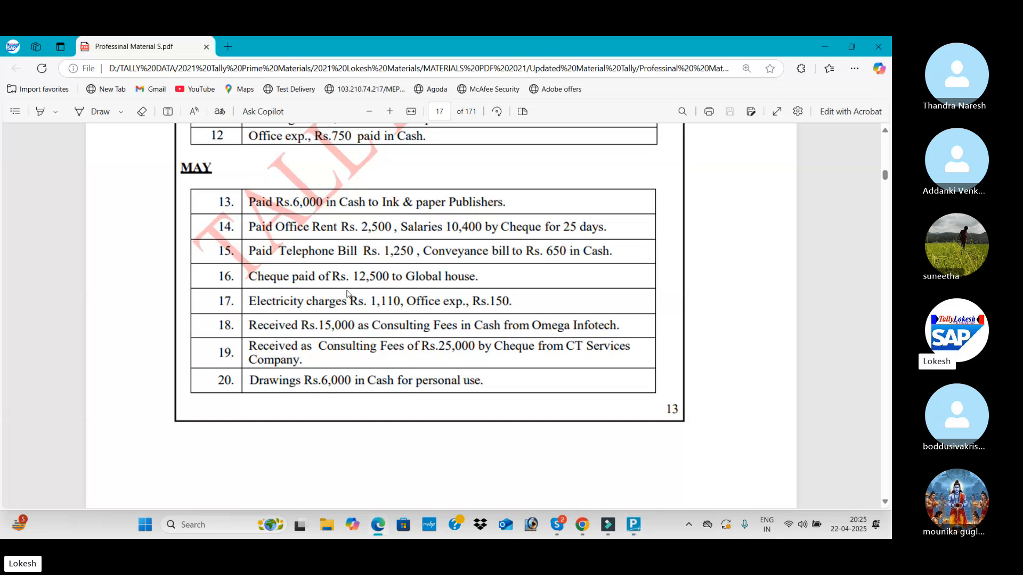
pyautogui.hotkey('alt', 'Tab')
pyautogui.write('gl')
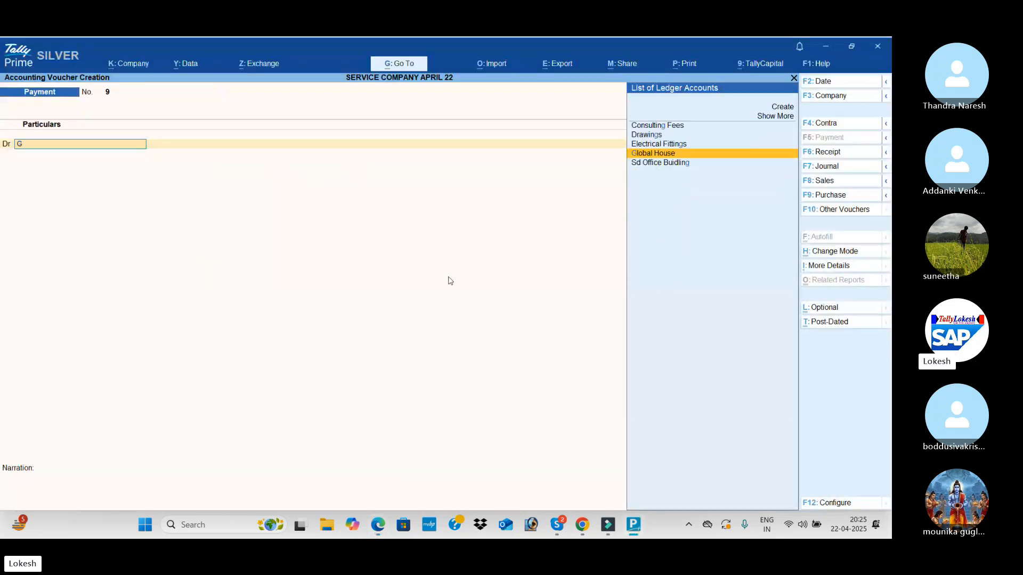
pyautogui.press('Return')
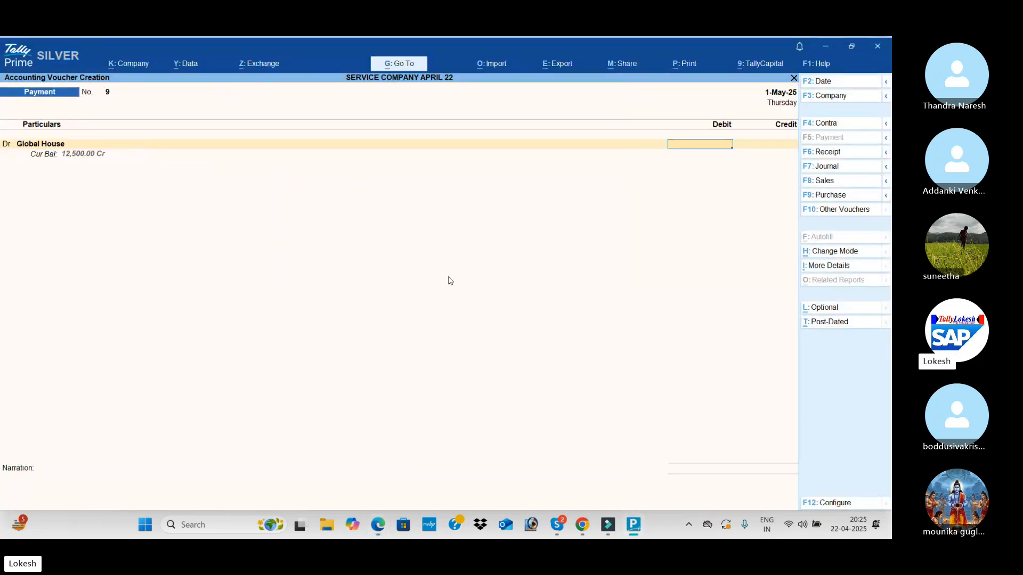
pyautogui.write('12,500')
pyautogui.press('Return')
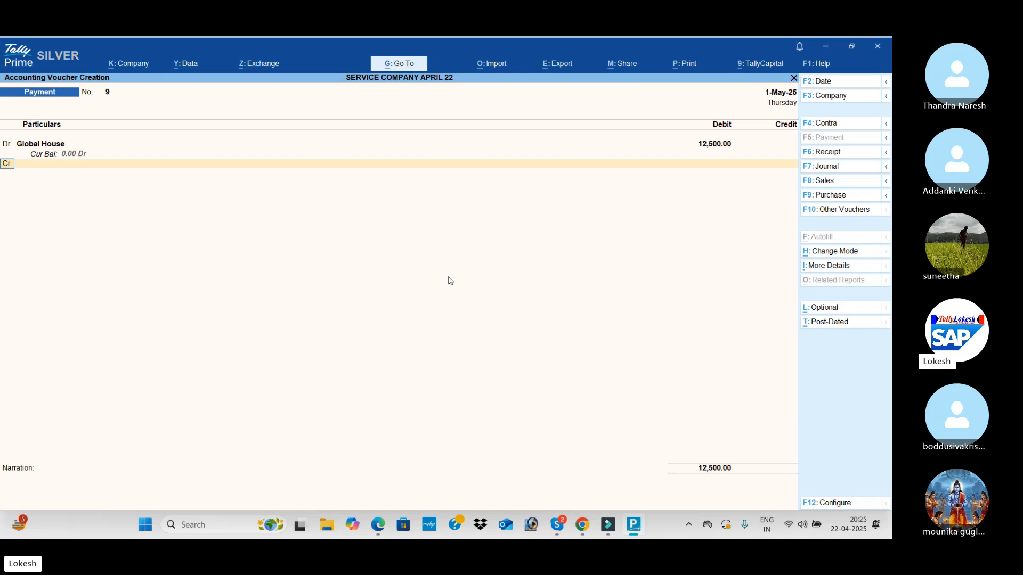
# Confirm the payment mode in the PDF, credit Hdfc Bank with 12,500 and save the Global House payment voucher
pyautogui.press('Return')
pyautogui.hotkey('alt', 'Tab')
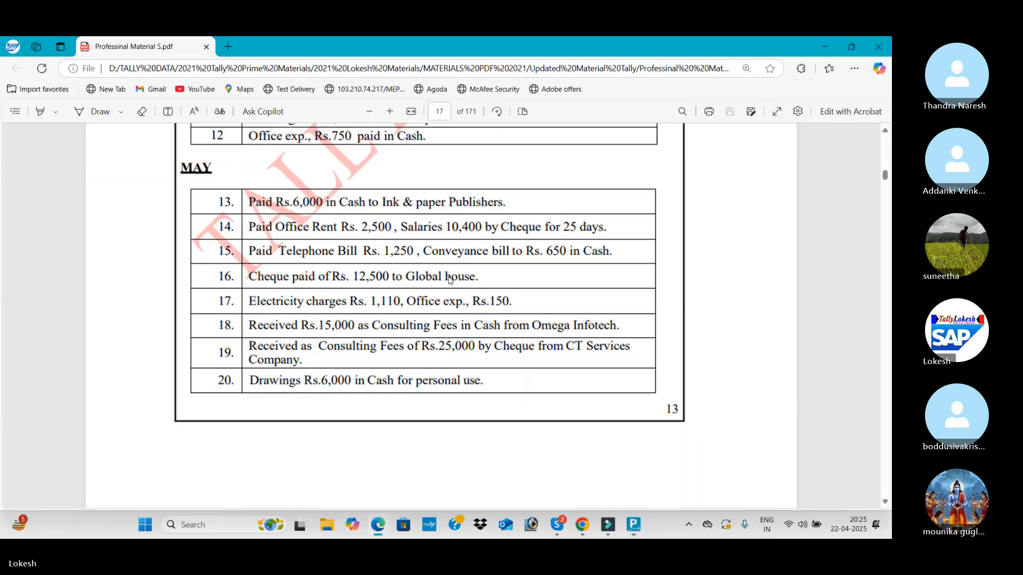
pyautogui.hotkey('alt', 'Tab')
pyautogui.write('H')
pyautogui.press('Return')
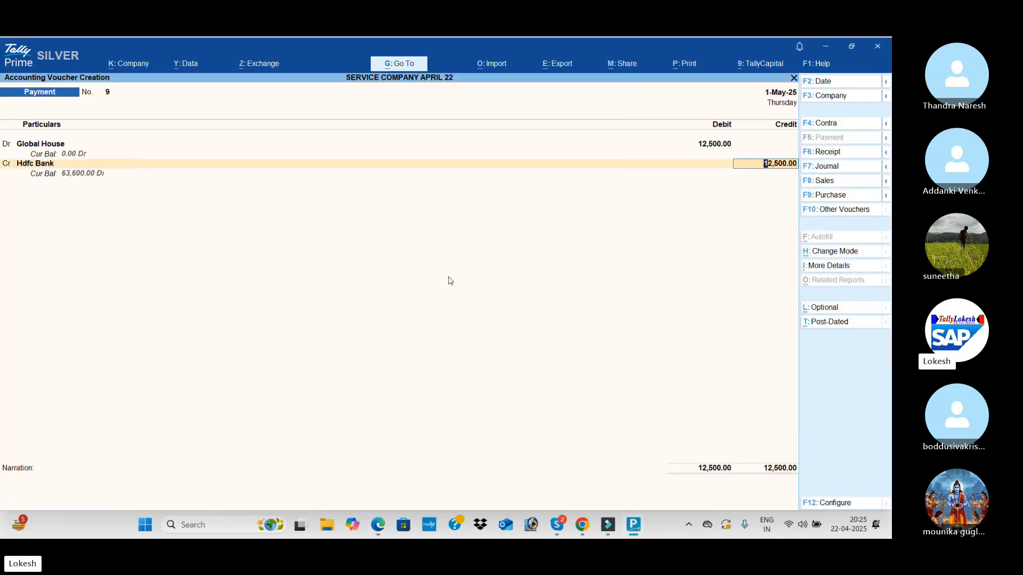
pyautogui.press('Return')
pyautogui.press('Return')
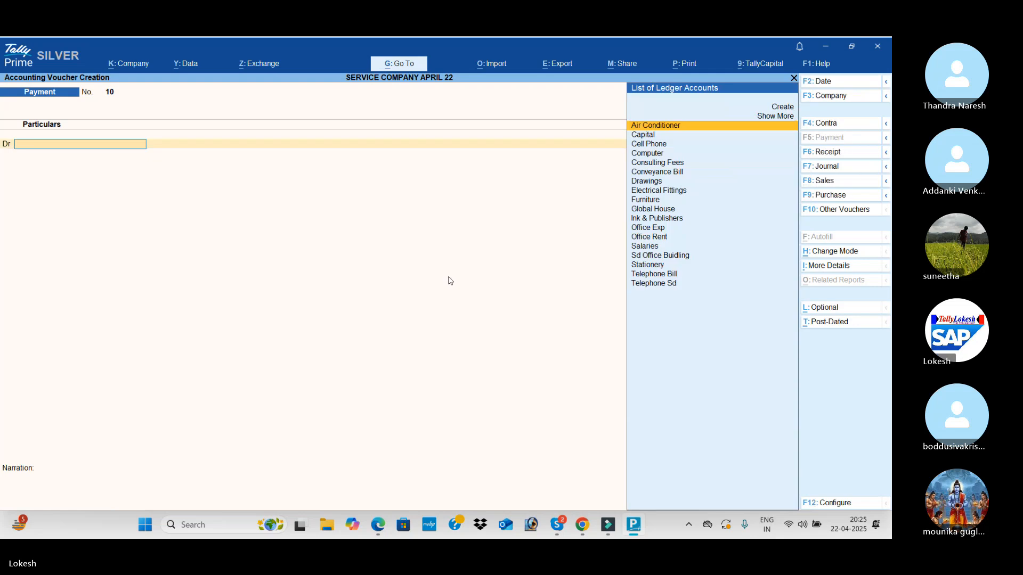
# Check transaction 17 in the PDF and create the ledger Electricity Charges under Indirect Expenses from the new payment voucher
pyautogui.hotkey('alt', 'Tab')
pyautogui.scroll(-1, 401, 322)
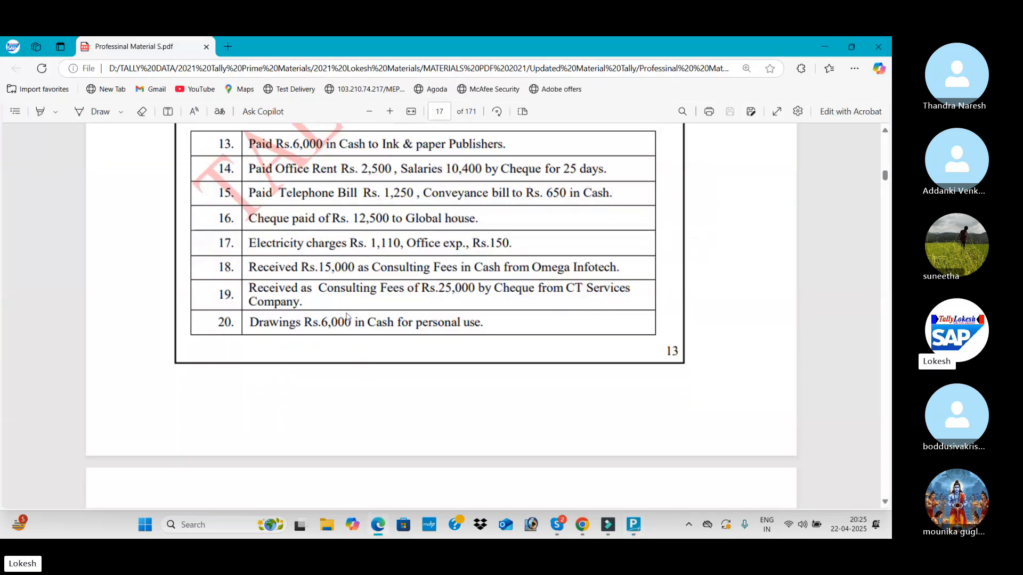
pyautogui.hotkey('alt', 'Tab')
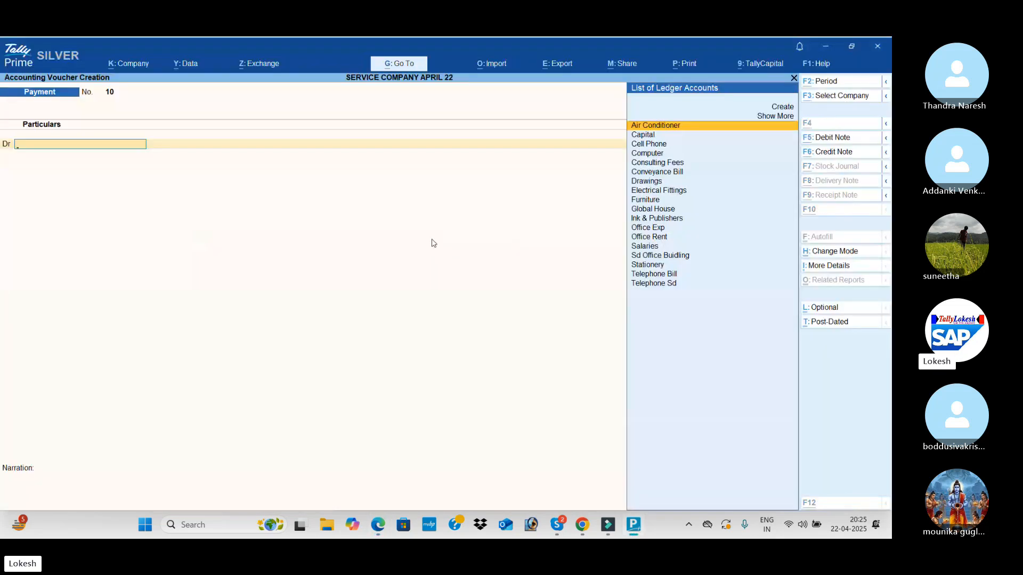
pyautogui.hotkey('alt', 'c')
pyautogui.write('Electr')
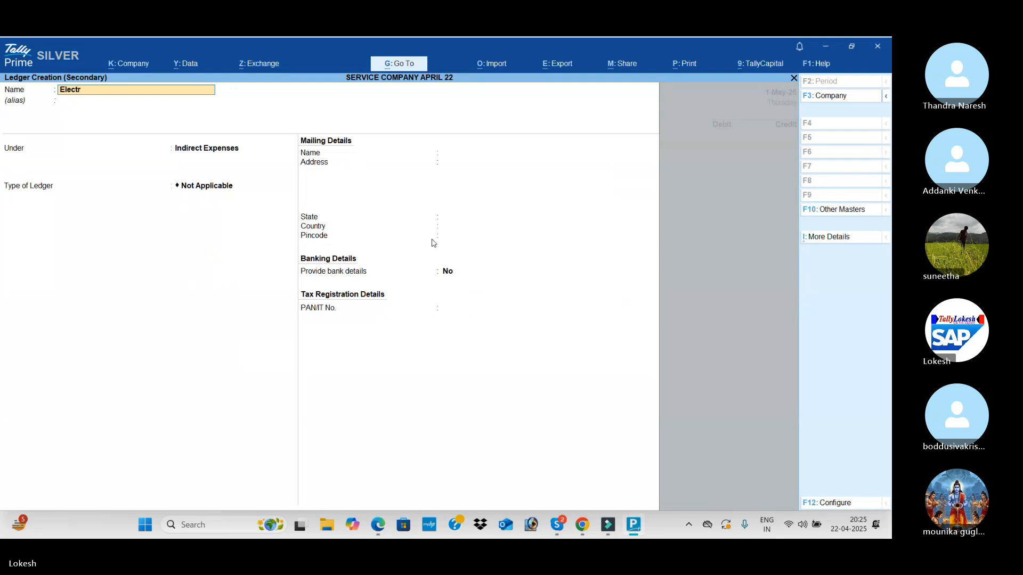
pyautogui.write('icity Charges')
pyautogui.press('Return')
pyautogui.press('Return')
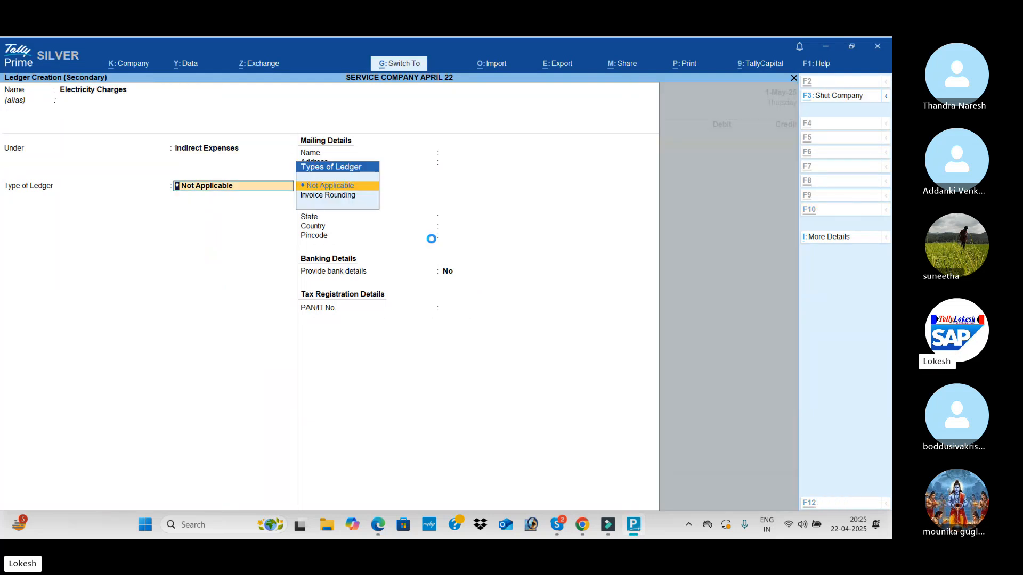
pyautogui.hotkey('ctrl', 'a')
# Check the electricity amount for transaction 17 in the PDF and debit Electricity Charges with 1,110 in the payment voucher
pyautogui.hotkey('alt', 'Tab')
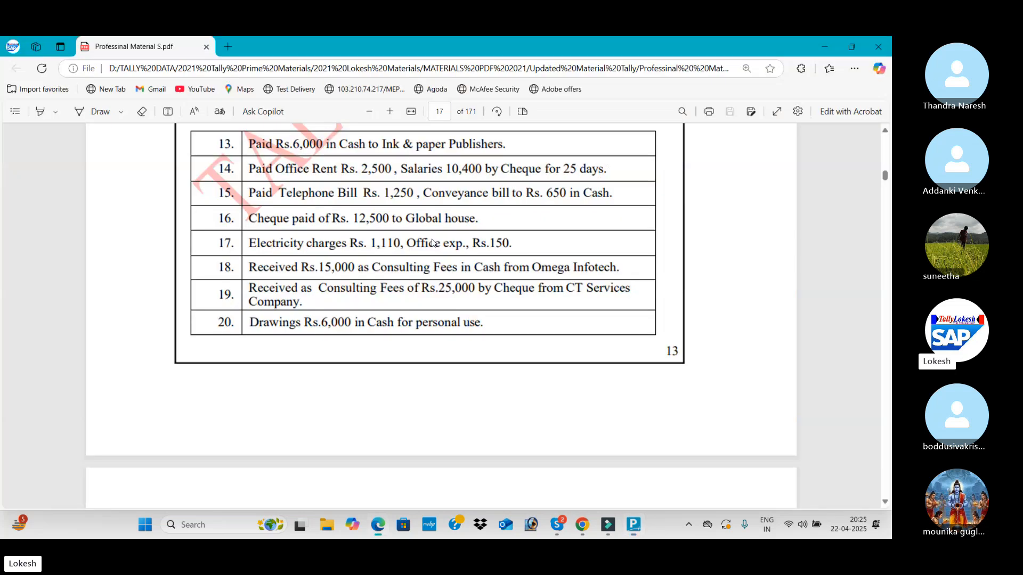
pyautogui.hotkey('alt', 'Tab')
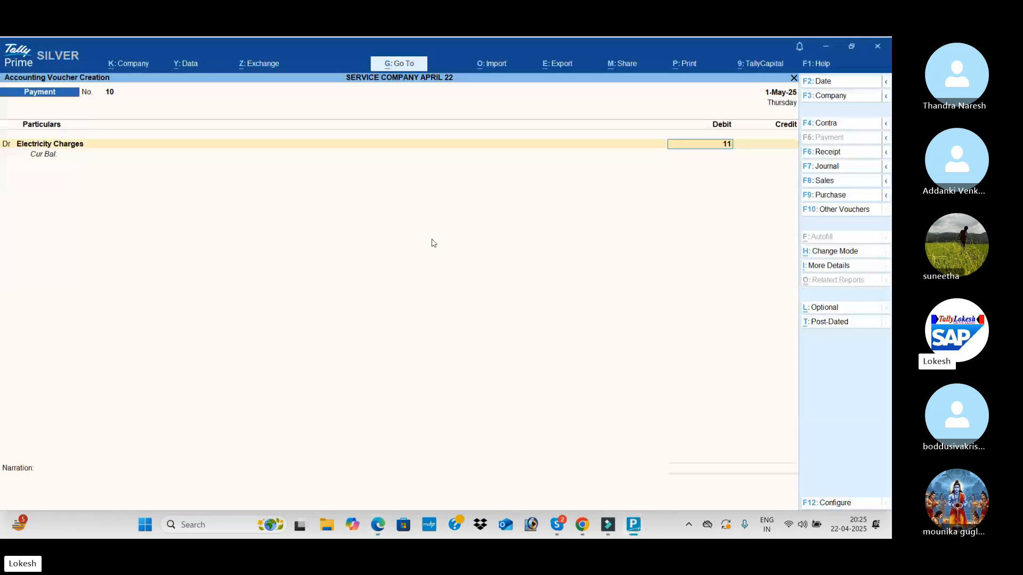
pyautogui.press('Return')
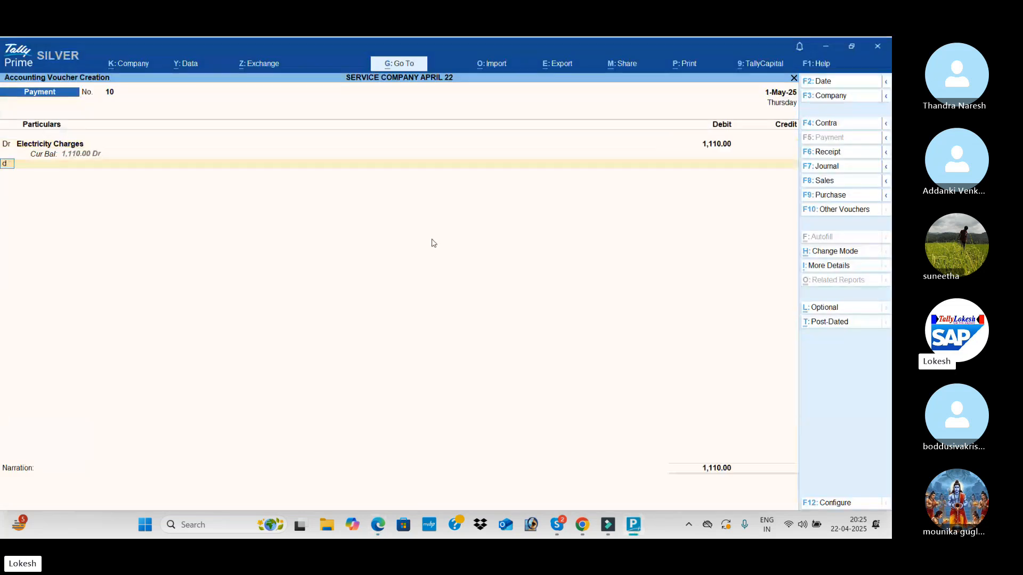
# Add a debit line for Office Exp with 150, checking the amount against transaction 17 in the PDF
pyautogui.press('Return')
pyautogui.write('off')
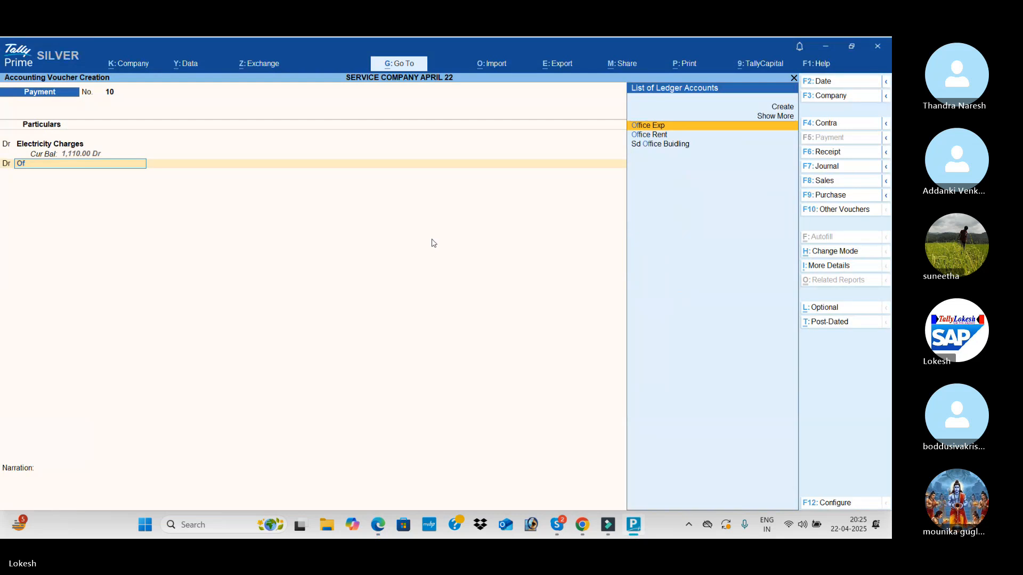
pyautogui.press('Return')
pyautogui.hotkey('alt', 'Tab')
# Credit Cash with 1,260 and save the electricity and office expense payment voucher
pyautogui.hotkey('alt', 'Tab')
pyautogui.write('150')
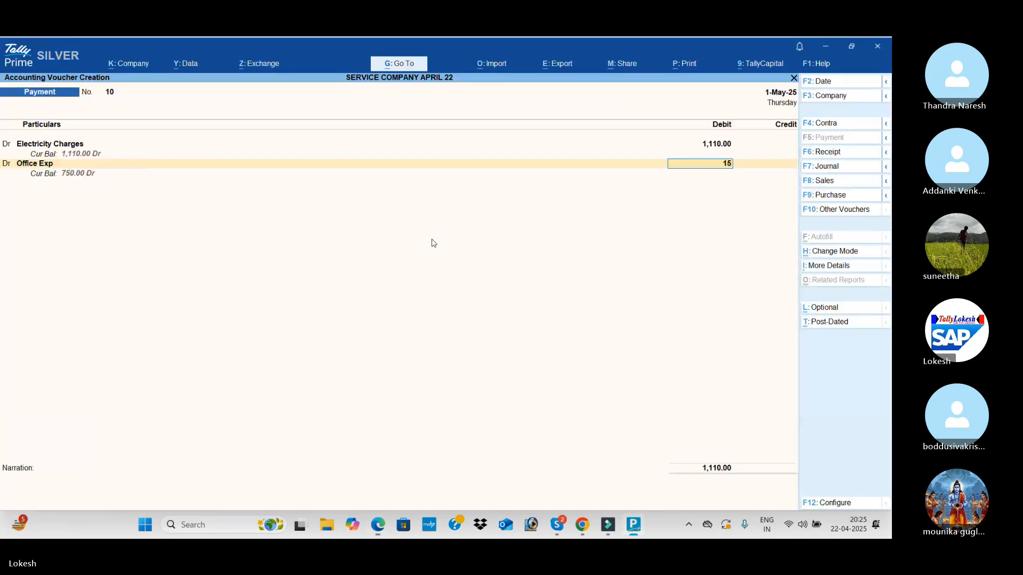
pyautogui.press('Return')
pyautogui.press('Return')
pyautogui.hotkey('alt', 'Tab')
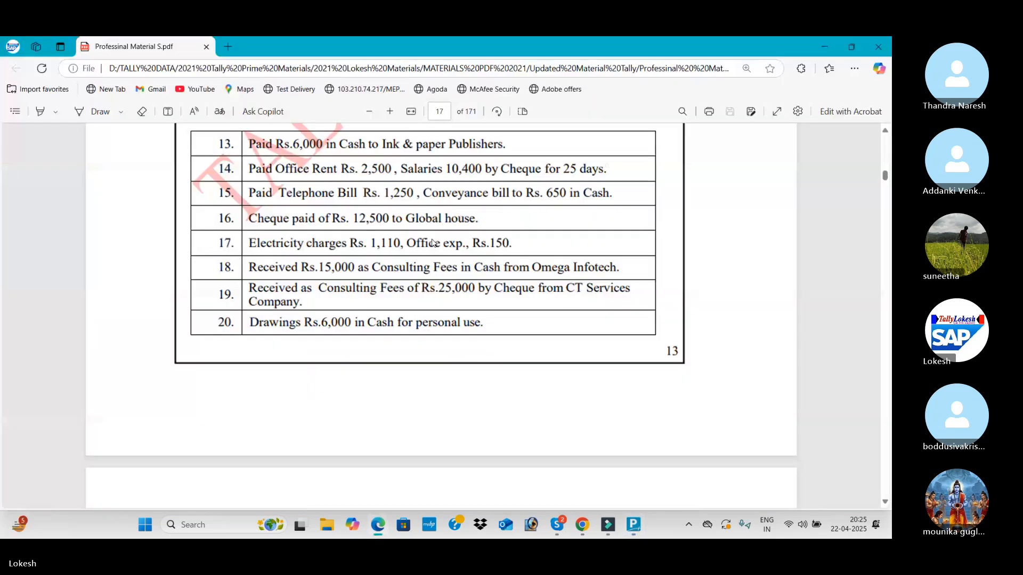
pyautogui.hotkey('alt', 'Tab')
pyautogui.press('Down')
pyautogui.press('Down')
pyautogui.press('Return')
pyautogui.press('Return')
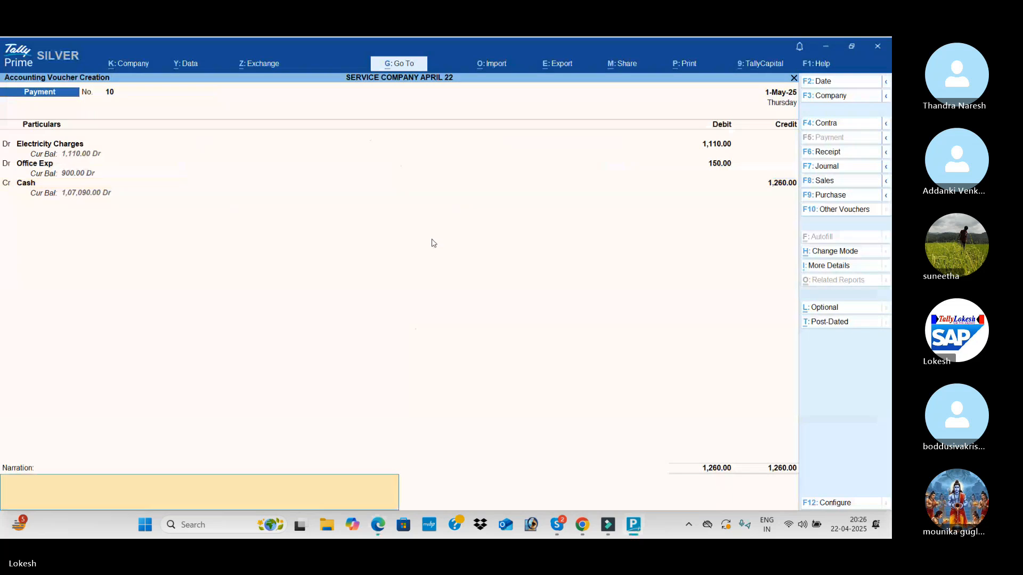
pyautogui.press('Return')
pyautogui.press('Return')
# Read transaction 18 in the PDF and change the new voucher's type to Receipt
pyautogui.hotkey('alt', 'Tab')
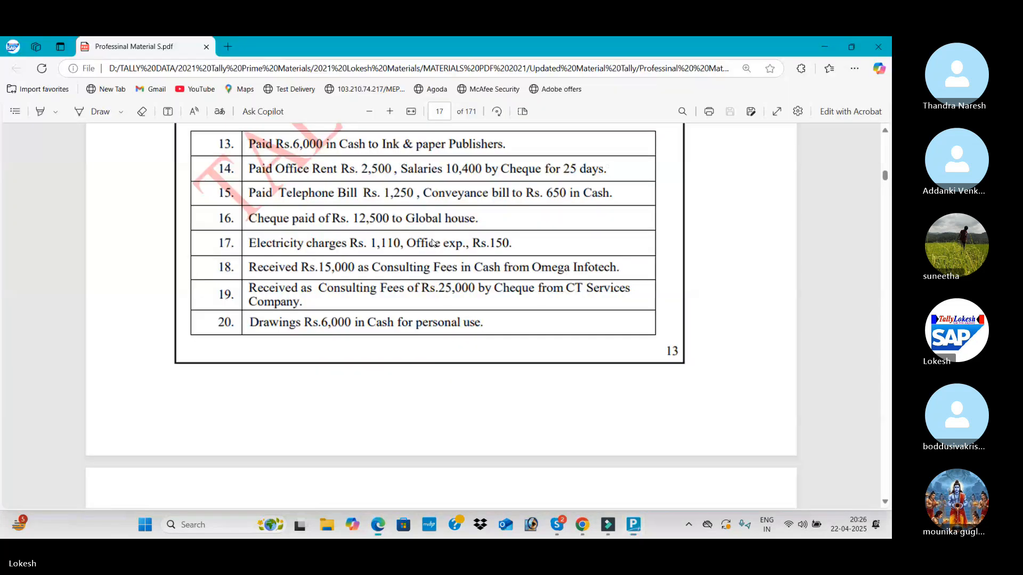
pyautogui.scroll(-2, 432, 246)
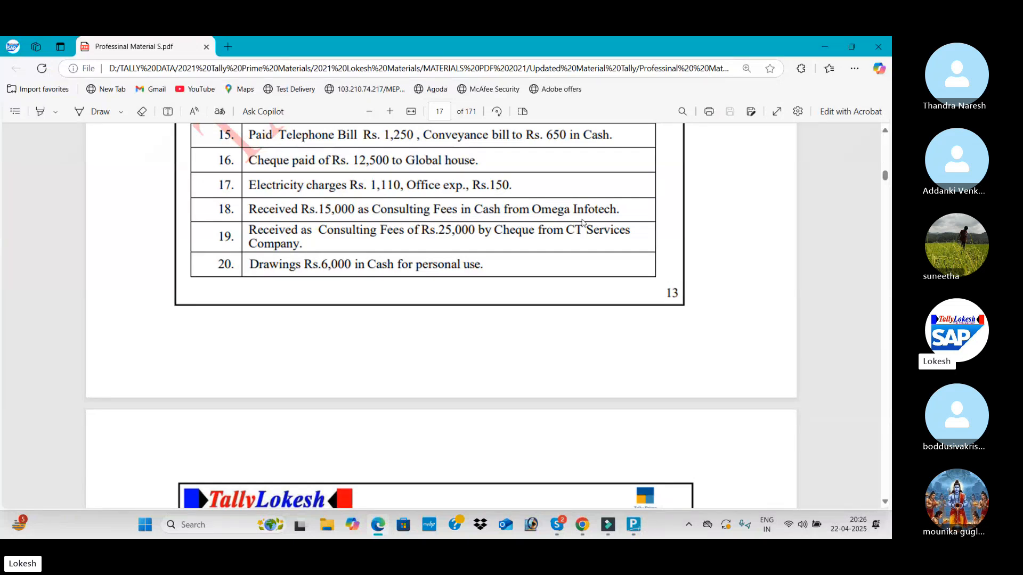
pyautogui.hotkey('alt', 'Tab')
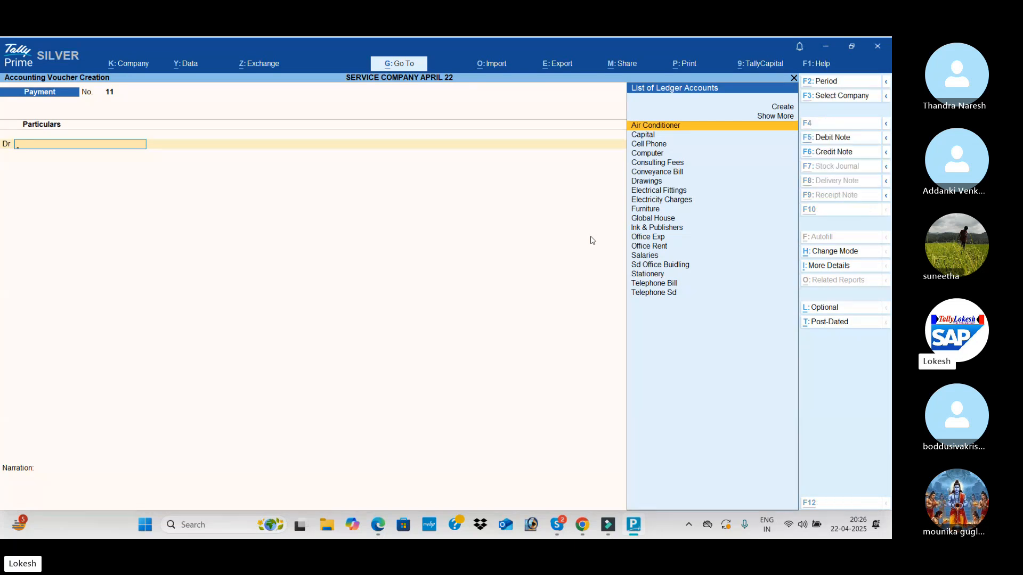
pyautogui.hotkey('alt', 'Tab')
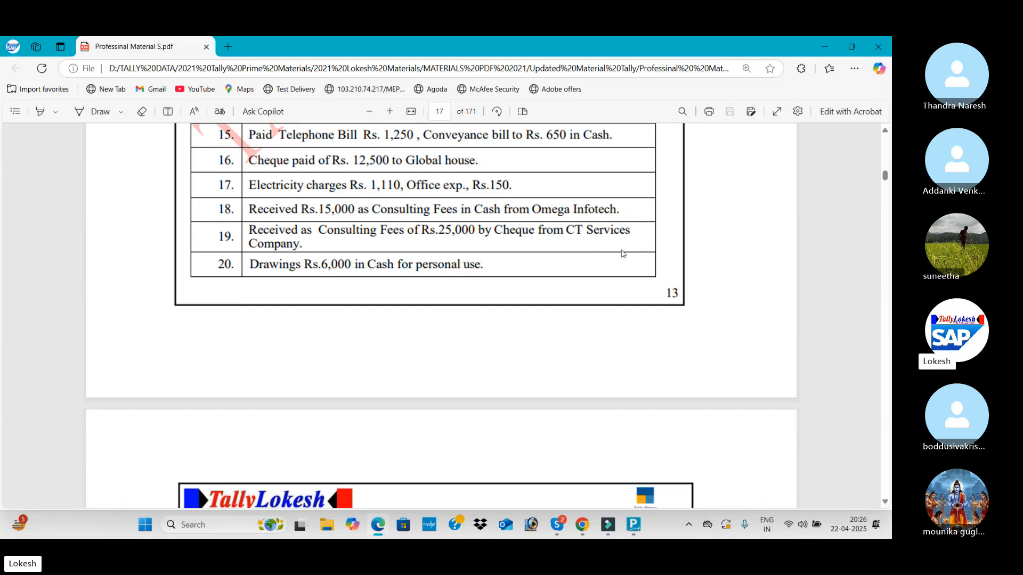
pyautogui.hotkey('alt', 'Tab')
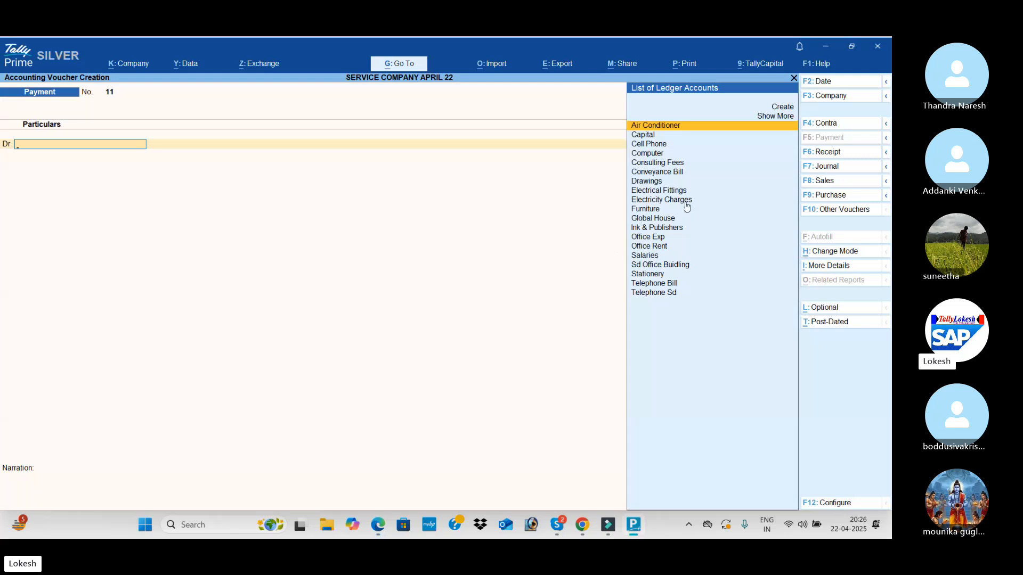
pyautogui.click(827, 151)
# Credit Consulting Fees with 15,000 in the receipt voucher, checking the amount in the PDF
pyautogui.write('Co')
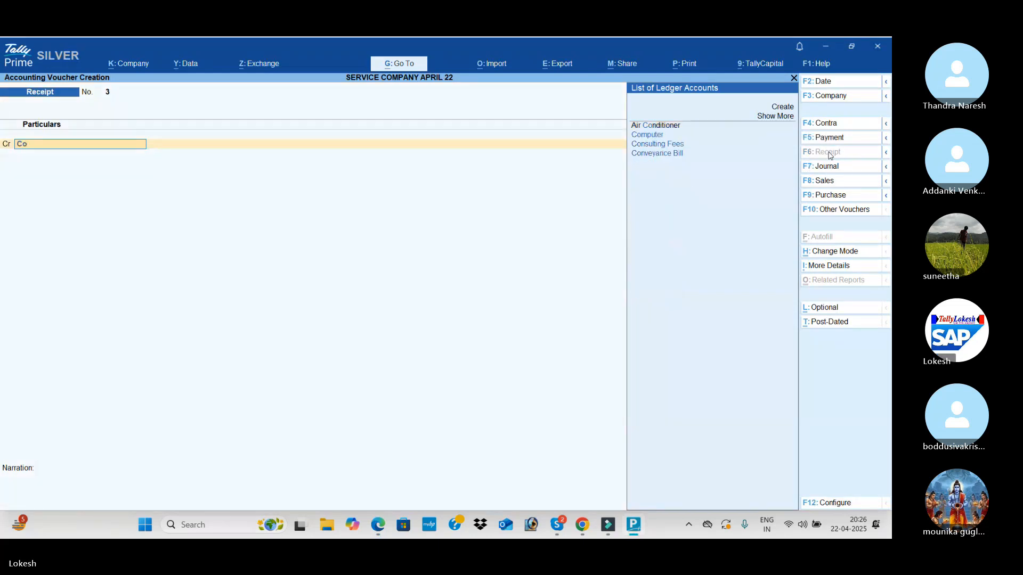
pyautogui.press('Down')
pyautogui.press('Return')
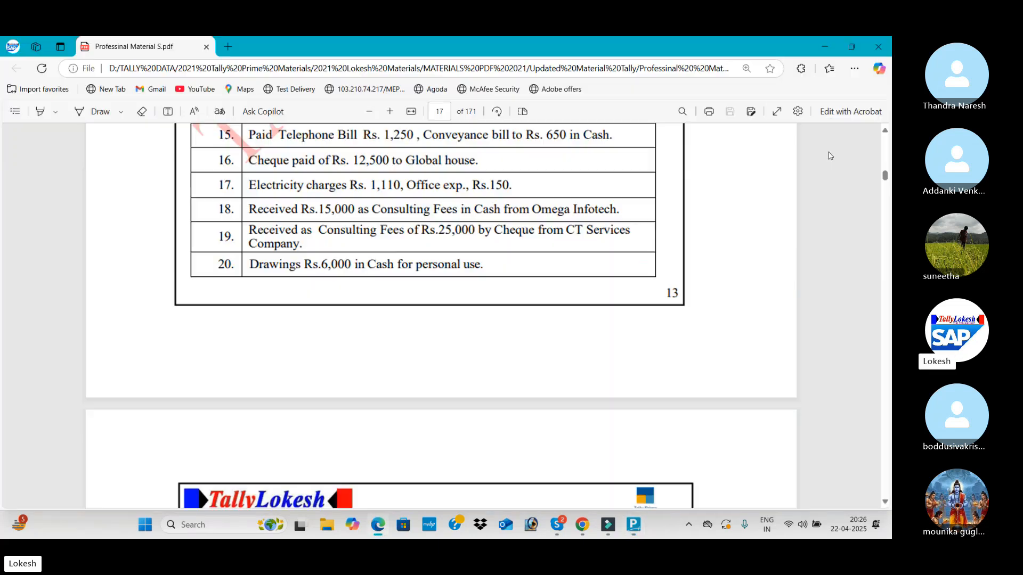
pyautogui.hotkey('alt', 'Tab')
# Confirm the receipt mode of transaction 18 in the PDF, debit Cash with 15,000 and save the receipt voucher
pyautogui.hotkey('alt', 'Tab')
pyautogui.write('15000')
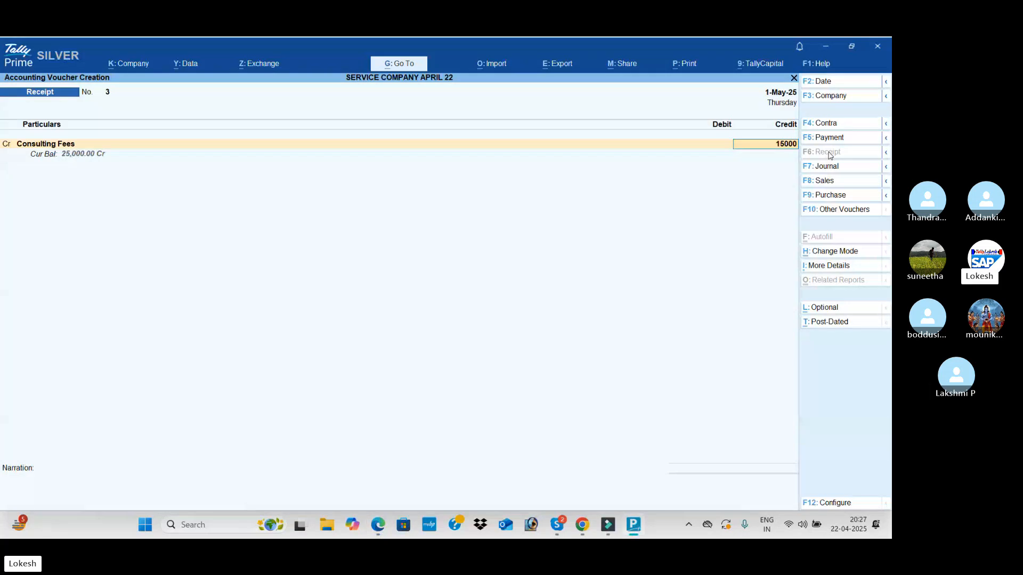
pyautogui.press('Return')
pyautogui.hotkey('alt', 'Tab')
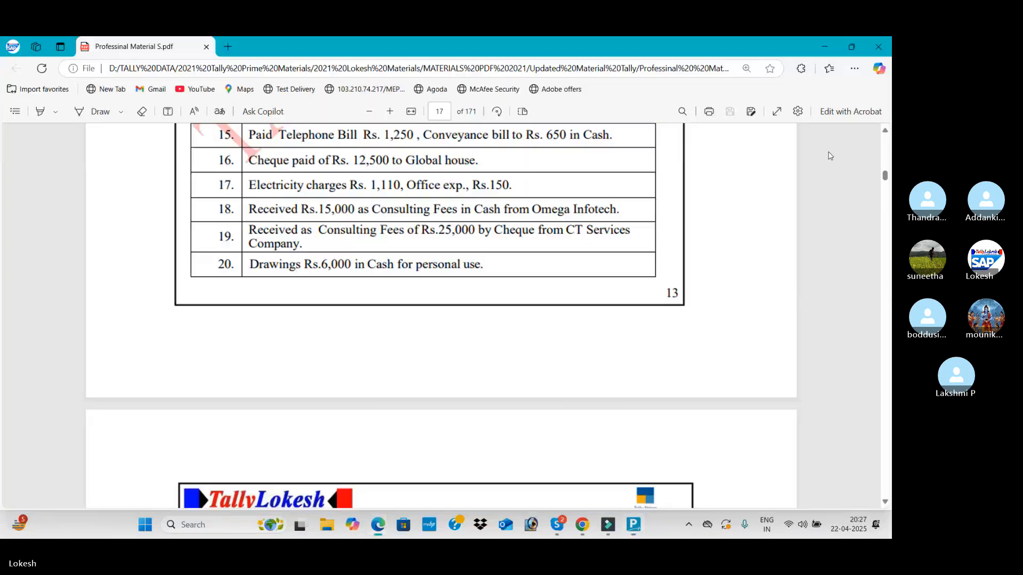
pyautogui.hotkey('alt', 'Tab')
pyautogui.write('ca')
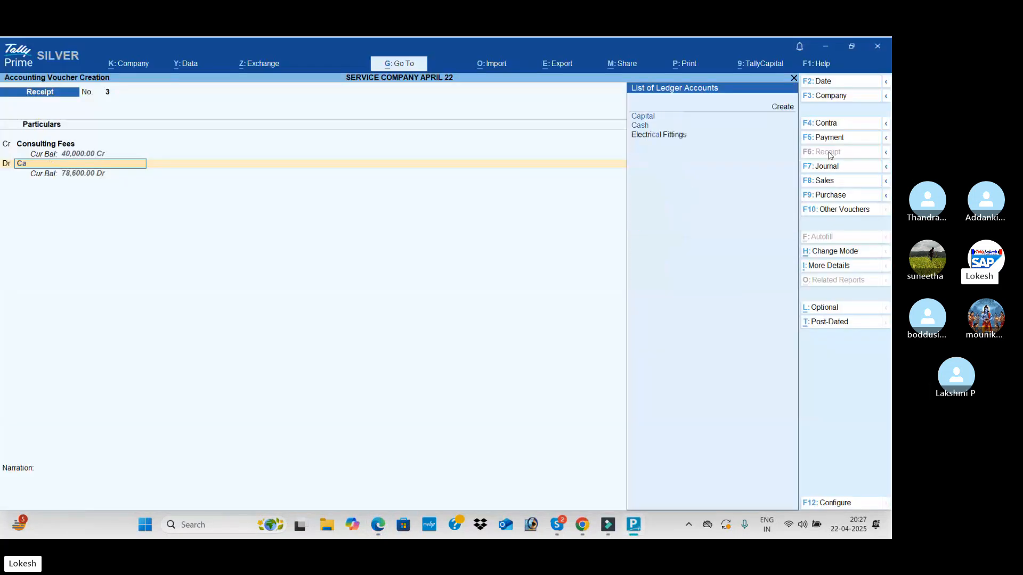
pyautogui.press('Return')
pyautogui.hotkey('ctrl', 'a')
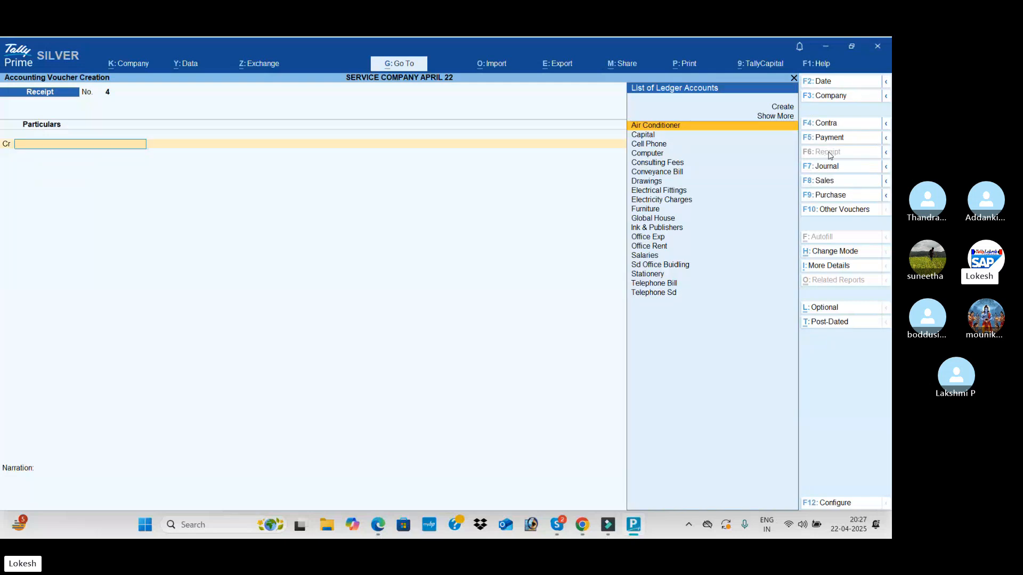
# Check transaction 19 in the PDF and credit Consulting Fees with 25,000 in the new receipt voucher
pyautogui.hotkey('alt', 'Tab')
pyautogui.hotkey('alt', 'Tab')
pyautogui.write('Con')
pyautogui.press('Down')
pyautogui.press('Return')
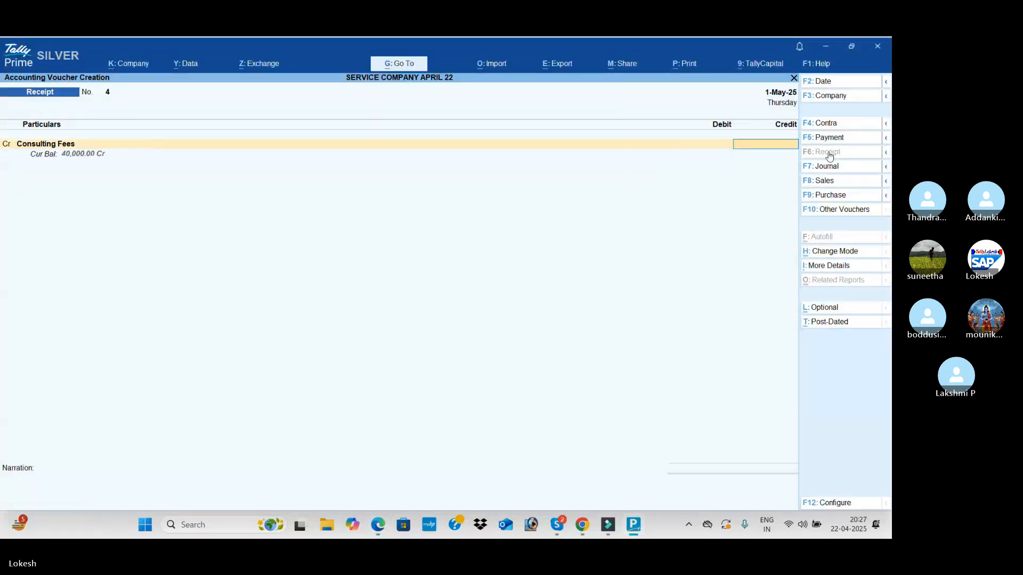
pyautogui.hotkey('alt', 'Tab')
# Confirm the receipt mode of transaction 19 in the PDF, debit Hdfc Bank with 25,000 and save the receipt voucher
pyautogui.hotkey('alt', 'Tab')
pyautogui.write('25000')
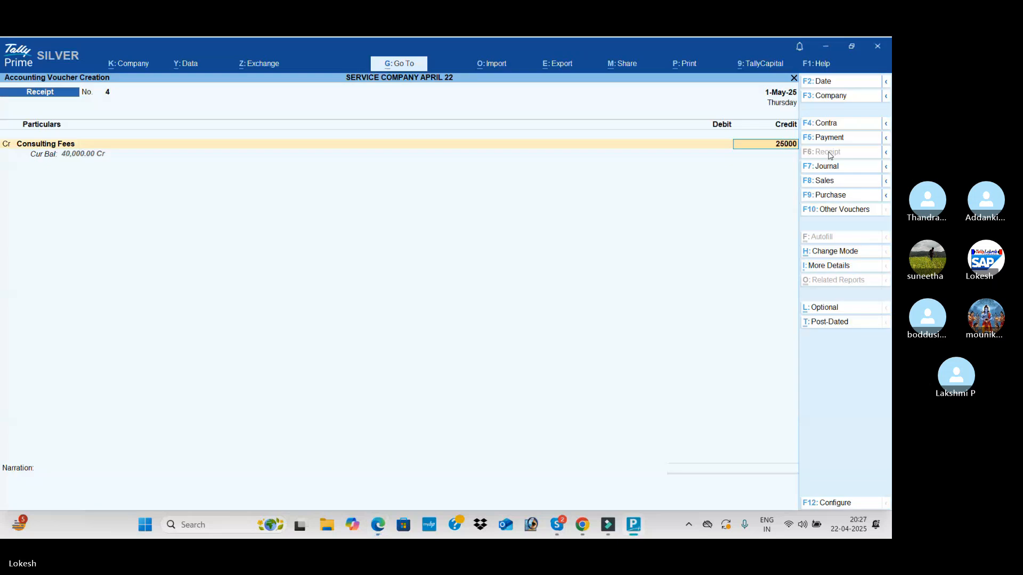
pyautogui.press('Return')
pyautogui.hotkey('alt', 'Tab')
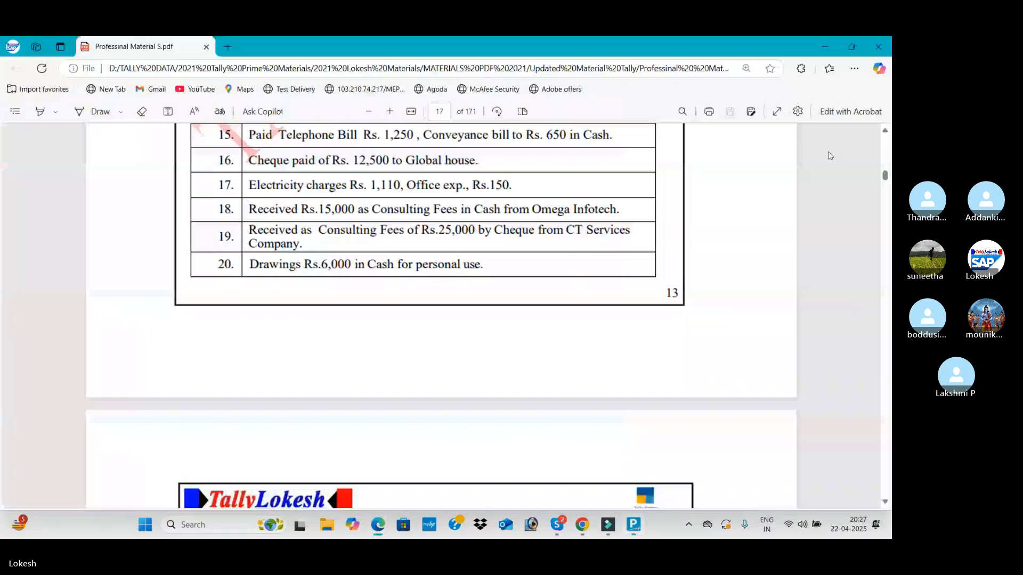
# Check transaction 20 in the PDF
pyautogui.hotkey('alt', 'Tab')
pyautogui.write('H')
pyautogui.press('Return')
pyautogui.hotkey('ctrl', 'a')
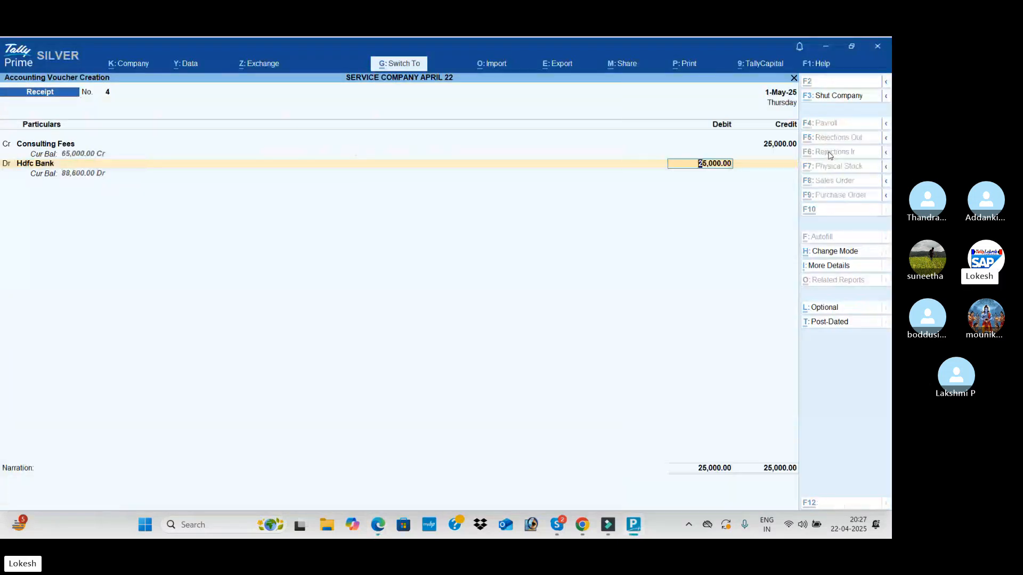
pyautogui.hotkey('alt', 'Tab')
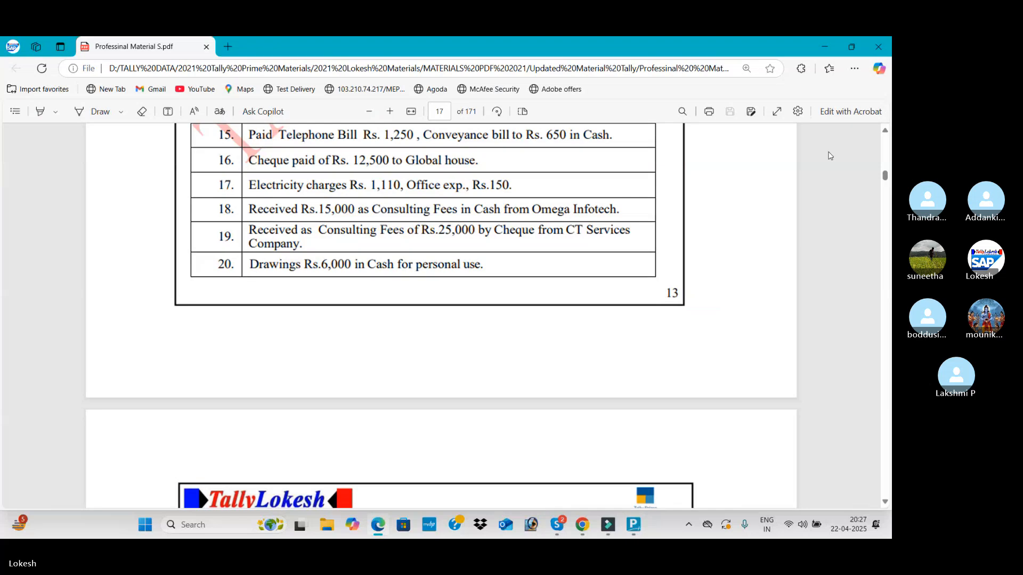
pyautogui.hotkey('alt', 'Tab')
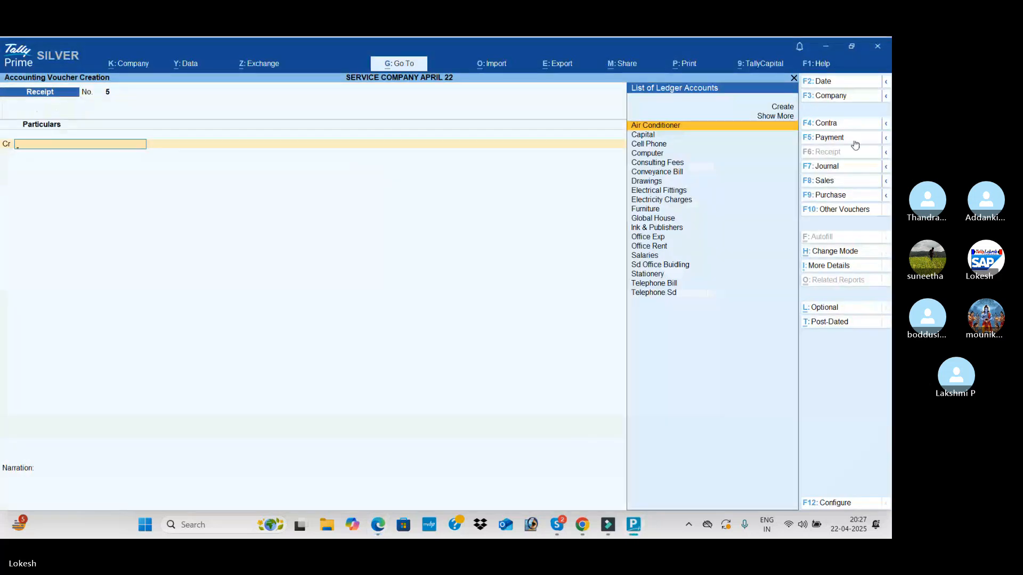
pyautogui.hotkey('alt', 'c')
pyautogui.write('D')
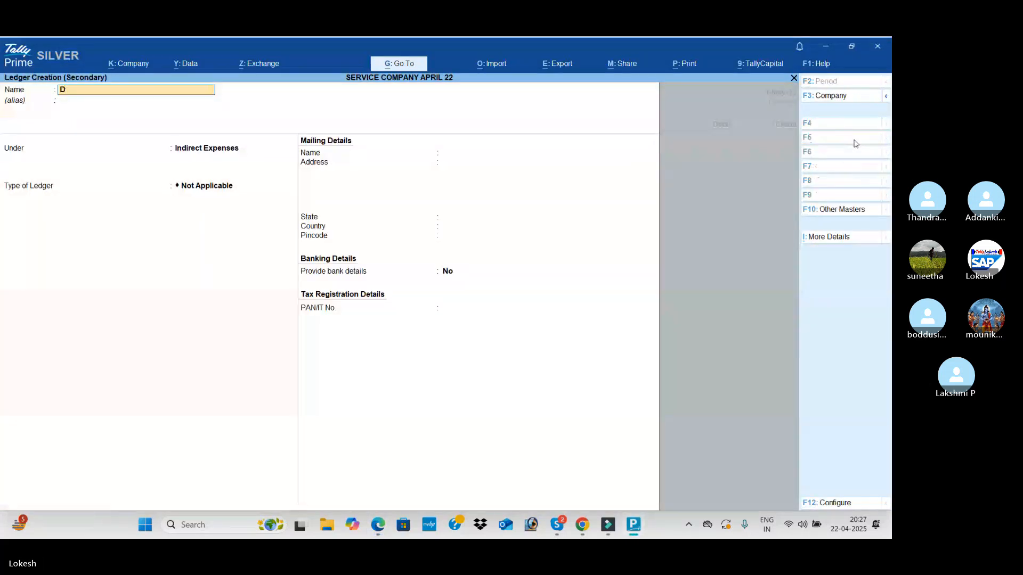
pyautogui.write('rawings')
pyautogui.press('Return')
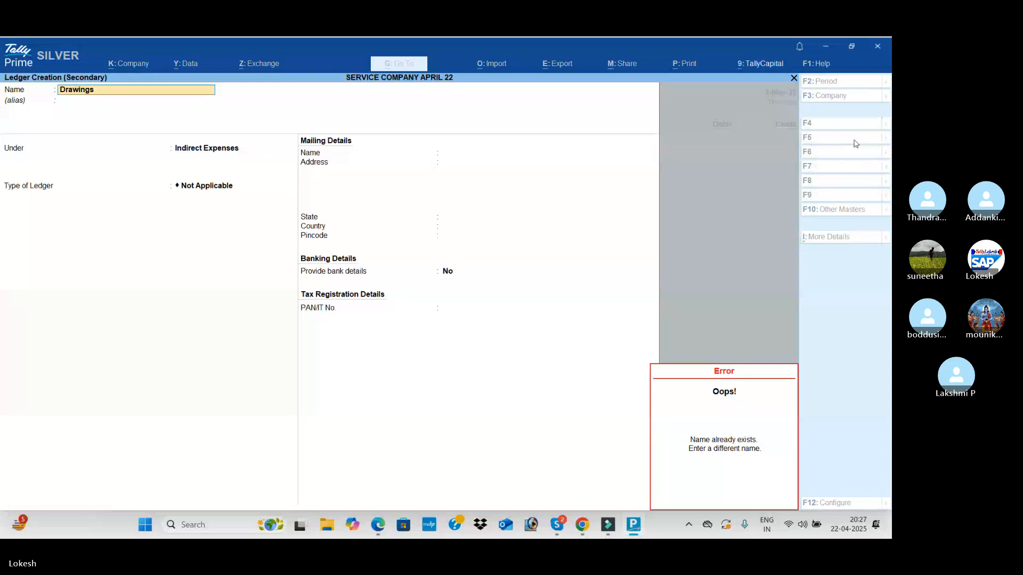
pyautogui.press('Escape')
pyautogui.press('Escape')
pyautogui.press('Return')
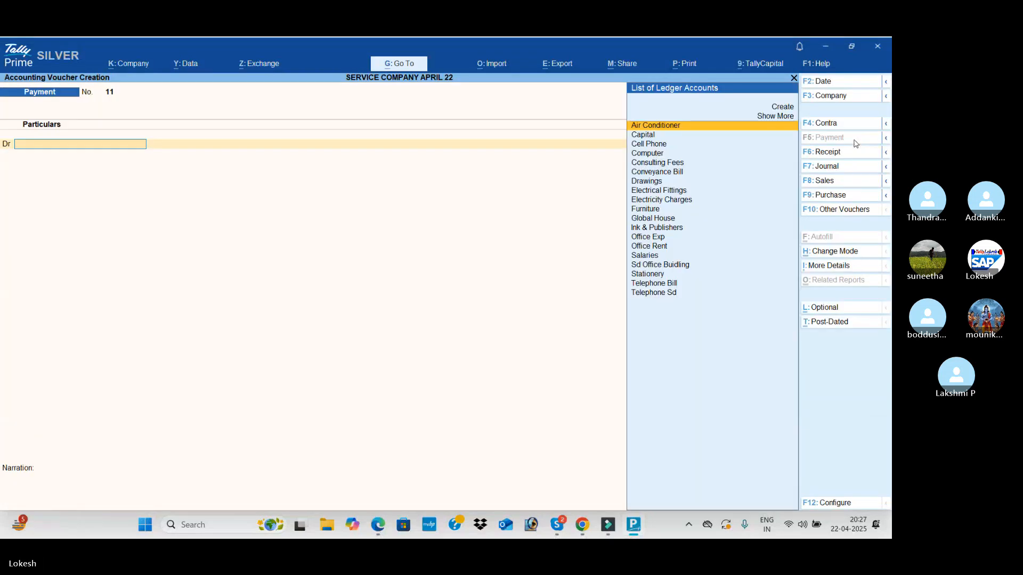
# Debit Drawings with 6,000 in a new payment voucher, checking the amount of transaction 20 in the PDF
pyautogui.write('D')
pyautogui.press('Return')
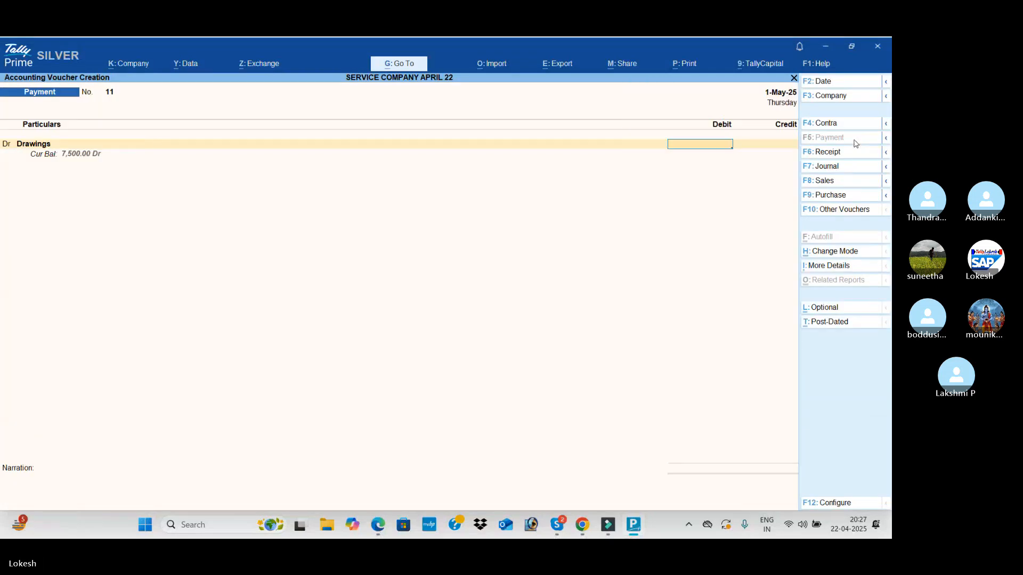
pyautogui.hotkey('alt', 'Tab')
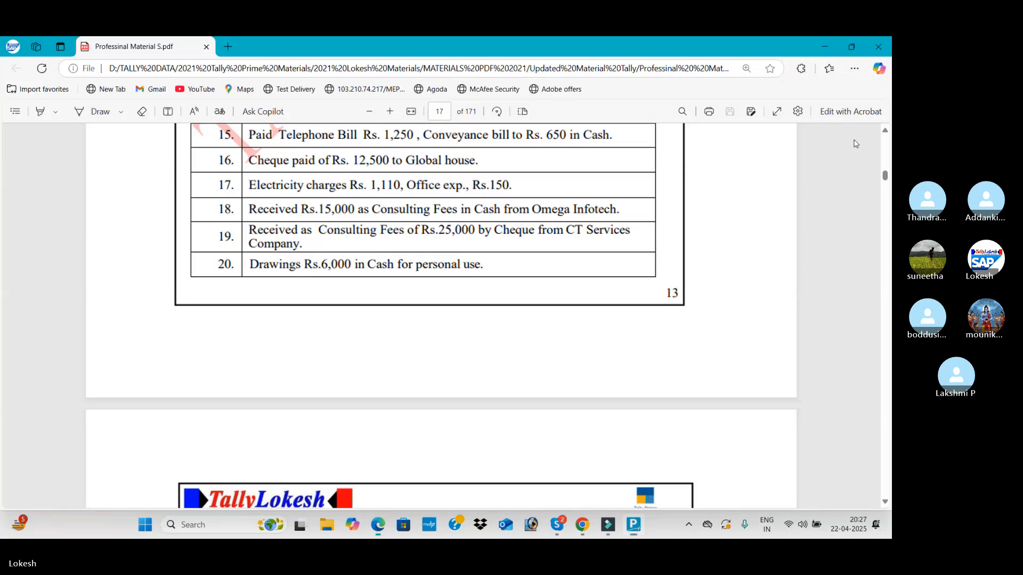
pyautogui.hotkey('alt', 'Tab')
pyautogui.write('6,000')
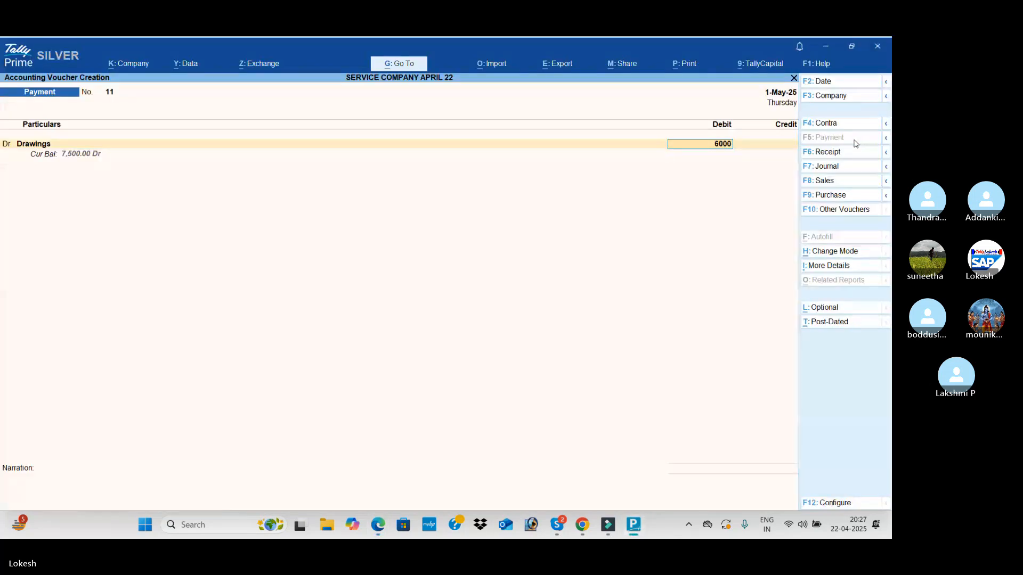
pyautogui.press('Return')
pyautogui.press('Return')
pyautogui.press('Return')
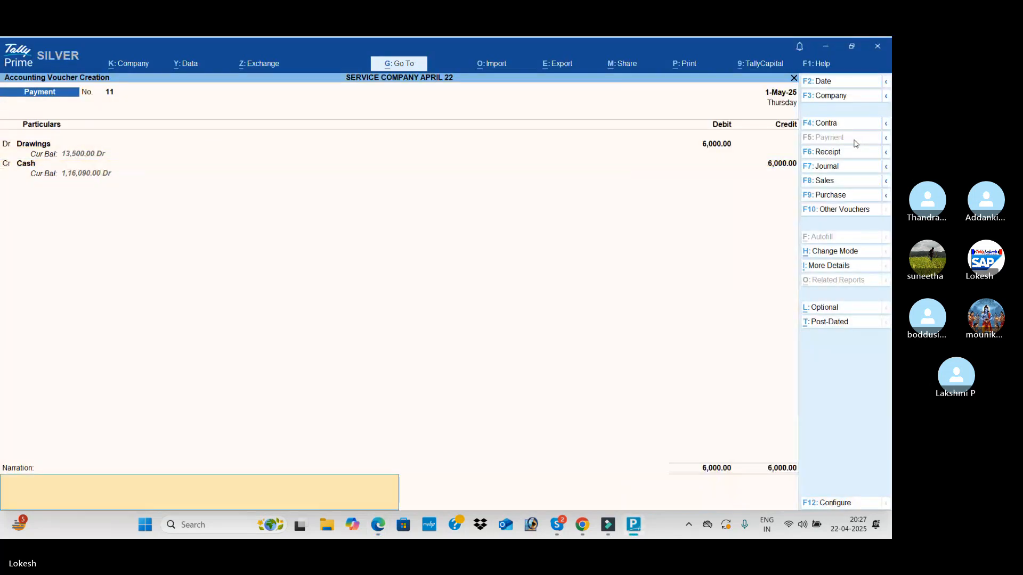
# Credit Cash with 6,000 and save the drawings payment voucher
pyautogui.press('Return')
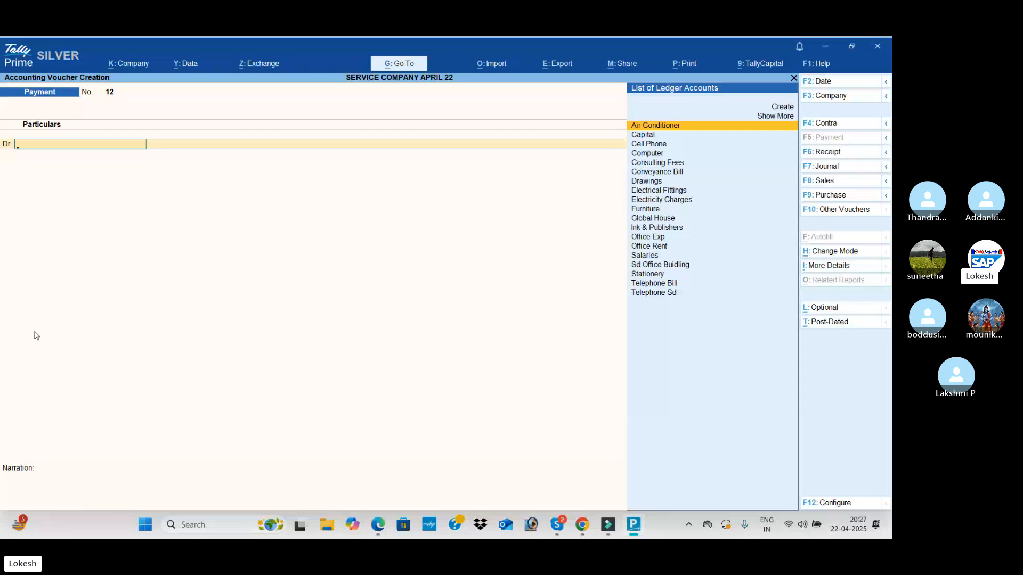
# Leave voucher entry and review the 1-May-25 vouchers in the Day Book
pyautogui.press('Escape')
pyautogui.press('y')
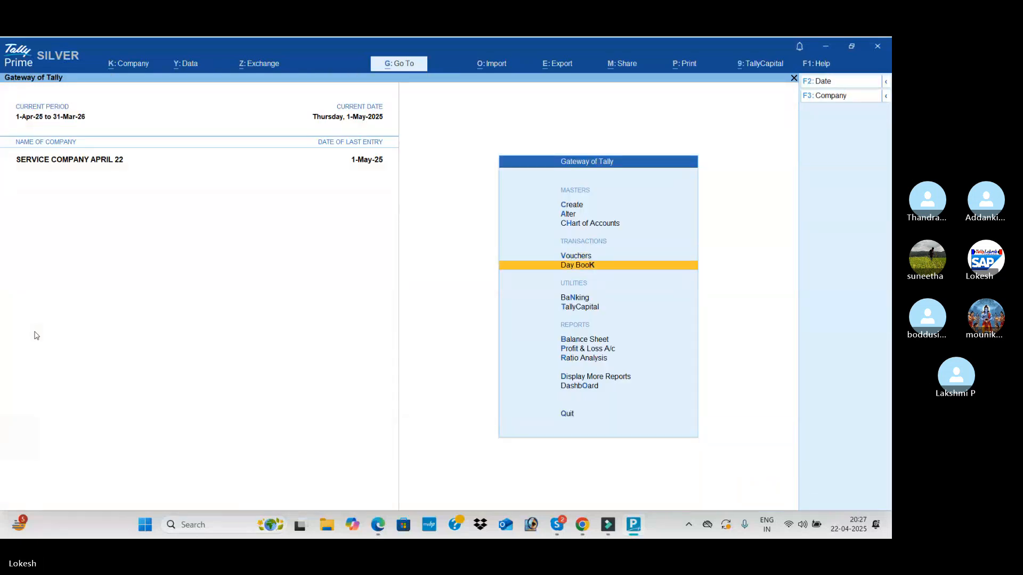
pyautogui.press('Return')
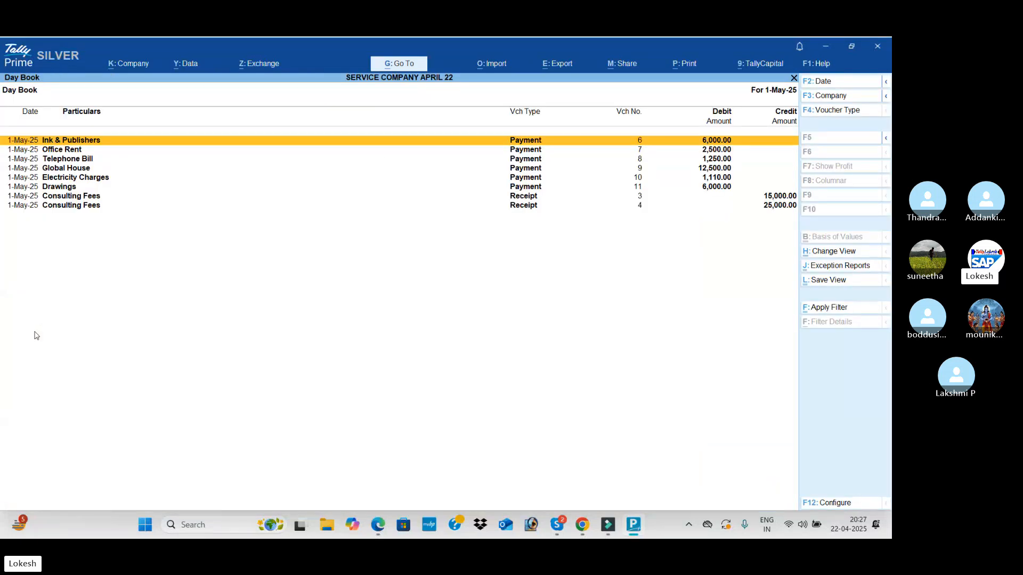
pyautogui.press('Down')
pyautogui.press('Down')
pyautogui.press('Down')
pyautogui.press('Down')
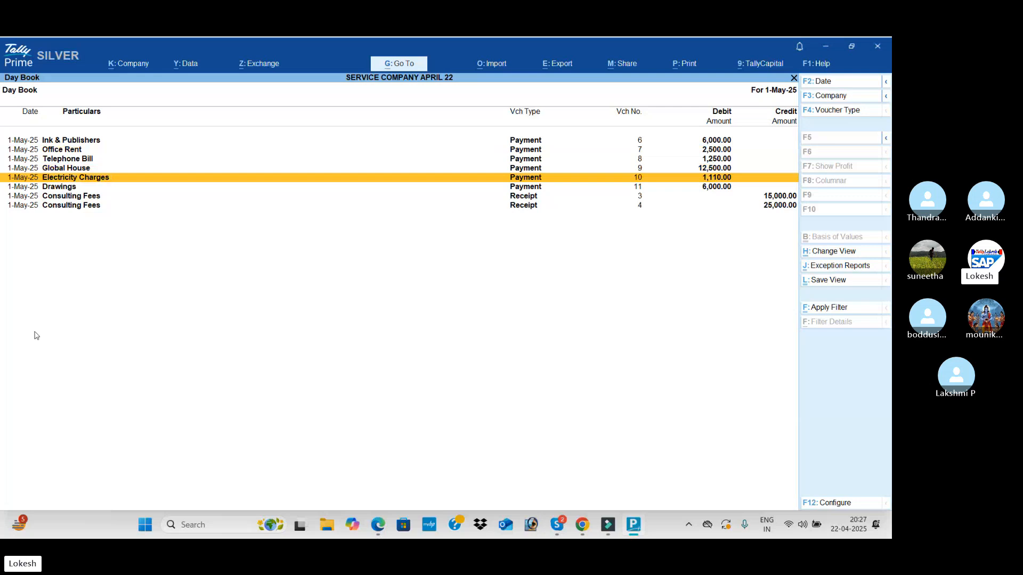
# Open the Profit & Loss A/c and review its detailed view, from the indirect expenses and incomes down to the nett profit
pyautogui.press('Escape')
pyautogui.press('Down')
pyautogui.press('Down')
pyautogui.press('Down')
pyautogui.press('Down')
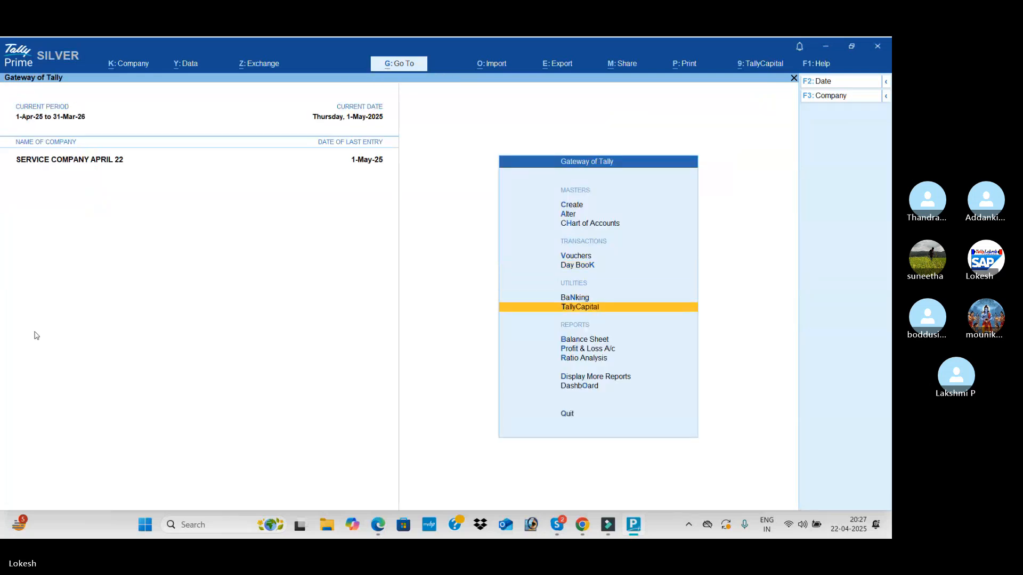
pyautogui.press('Return')
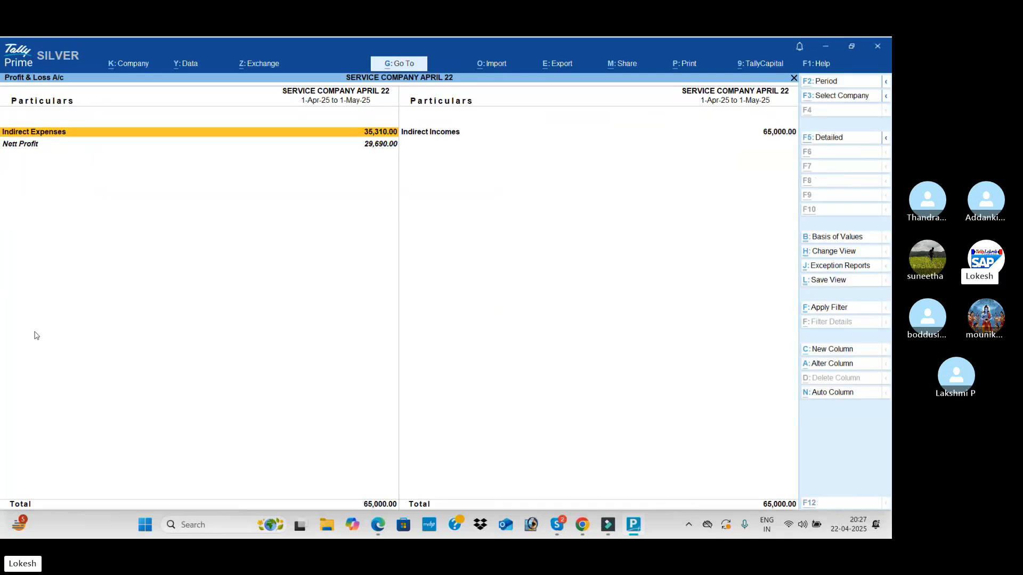
pyautogui.hotkey('alt', 'F5')
pyautogui.press('Right')
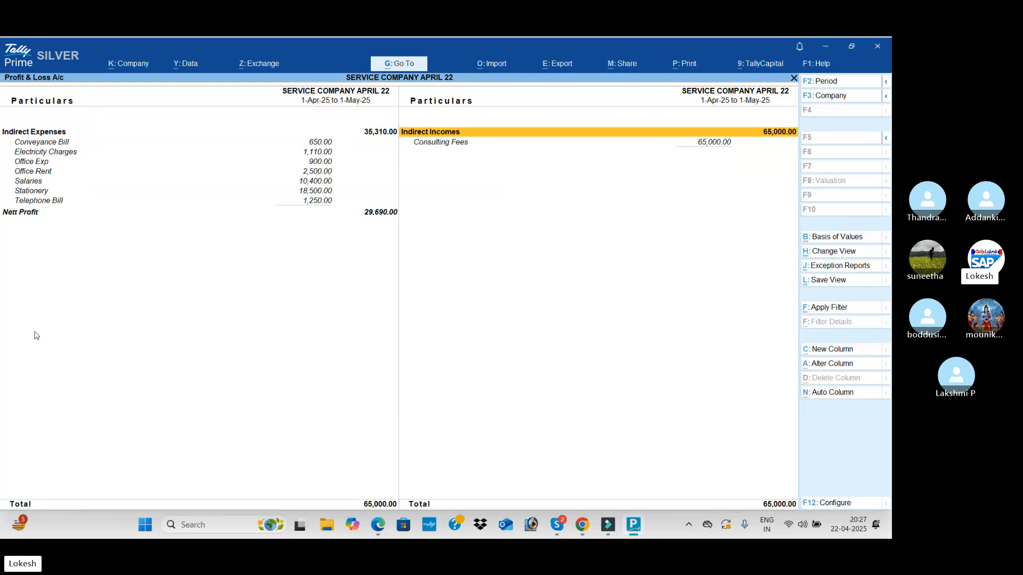
pyautogui.press('Left')
pyautogui.press('Down')
pyautogui.press('Down')
pyautogui.press('Down')
pyautogui.press('Down')
pyautogui.press('Down')
pyautogui.press('Down')
pyautogui.press('Down')
pyautogui.press('Down')
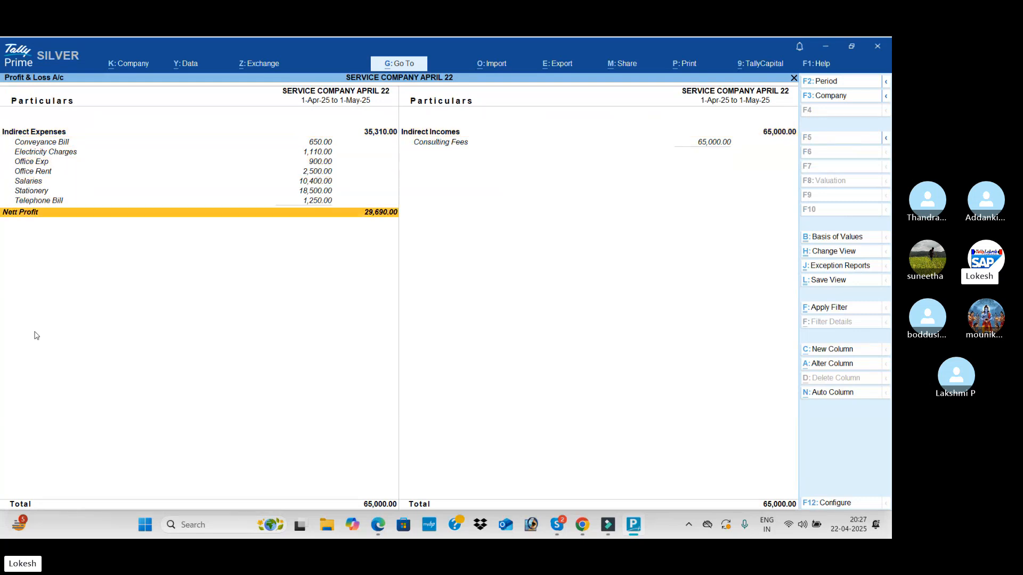
# Switch to the material PDF and check the April to May Profit & Loss answer table for Module 1
pyautogui.hotkey('alt', 'Tab')
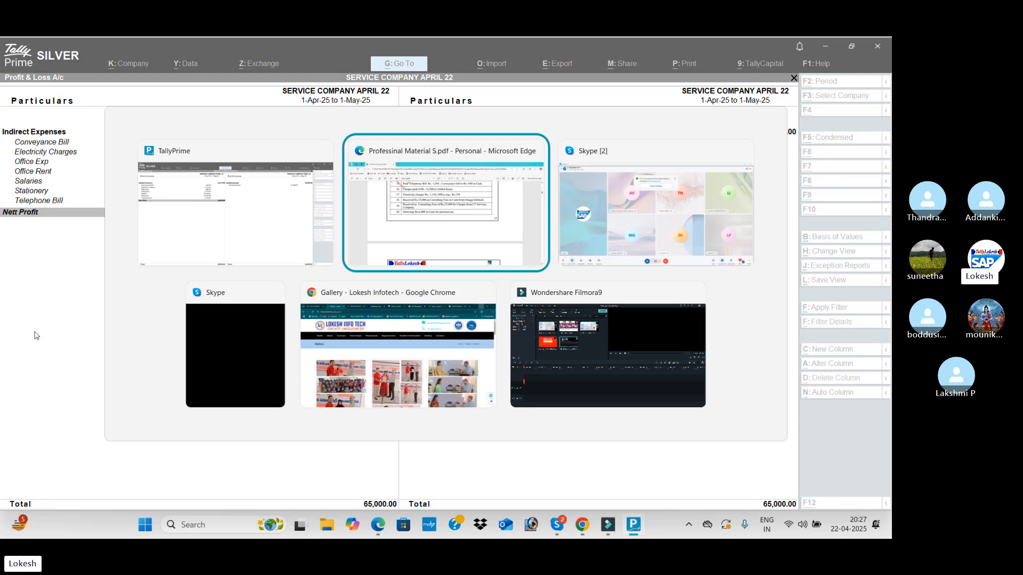
pyautogui.scroll(-15, 16, 405)
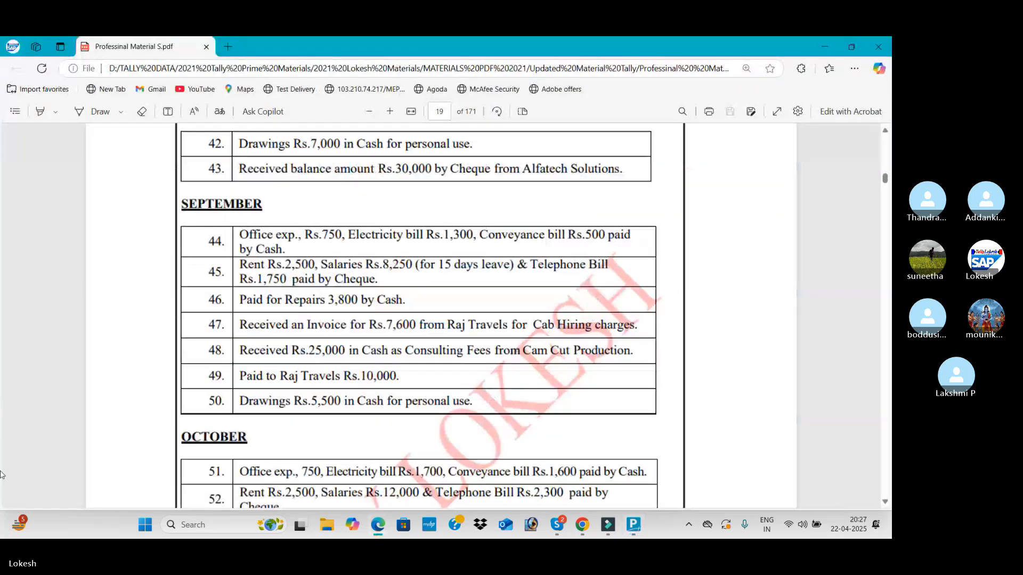
pyautogui.scroll(-5, 678, 344)
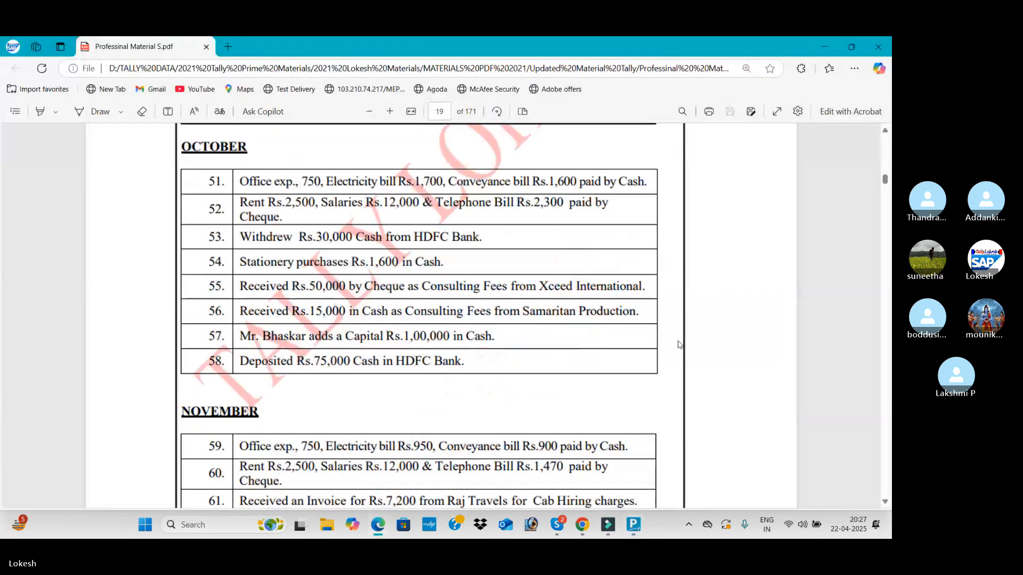
pyautogui.scroll(-20, 628, 366)
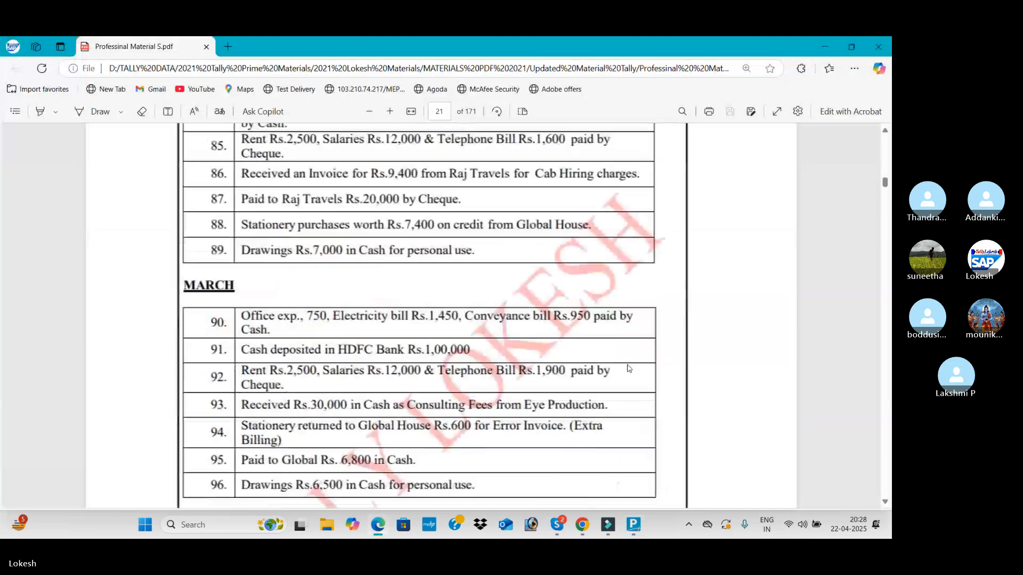
pyautogui.scroll(-20, 628, 367)
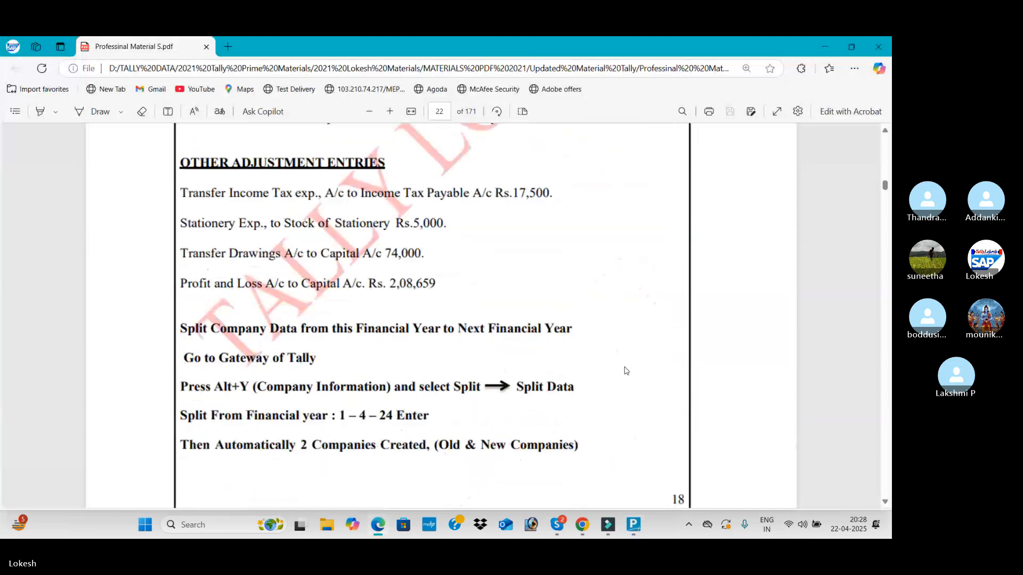
pyautogui.scroll(-14, 626, 371)
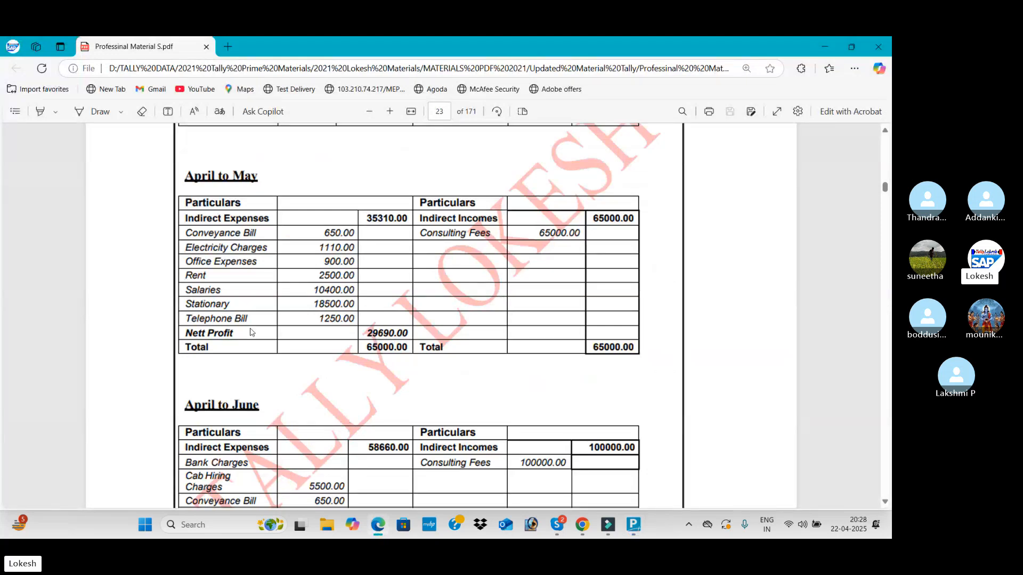
# Go back to the June transactions, starting at entry 21, in the PDF
pyautogui.scroll(15, 525, 425)
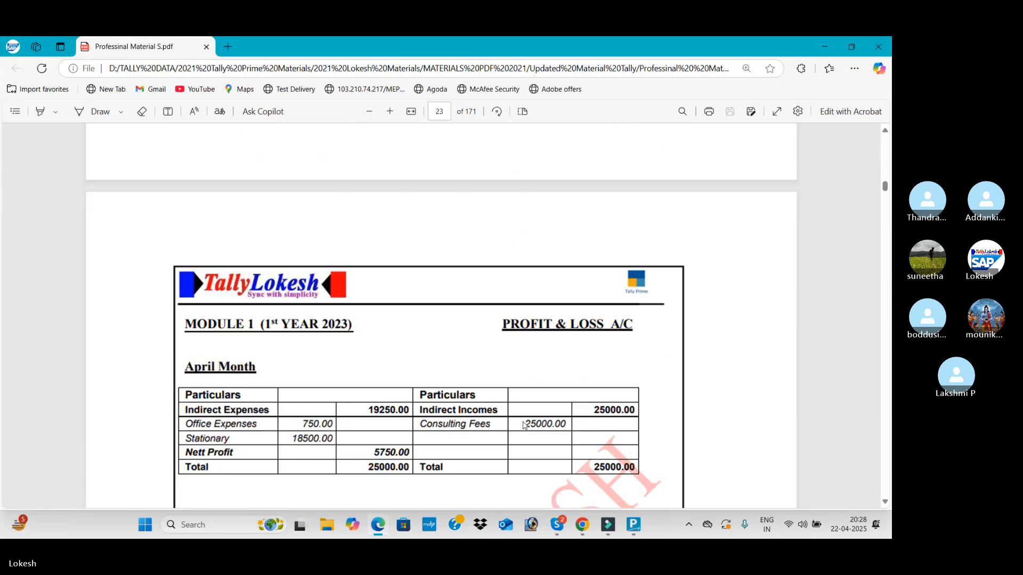
pyautogui.scroll(20, 525, 425)
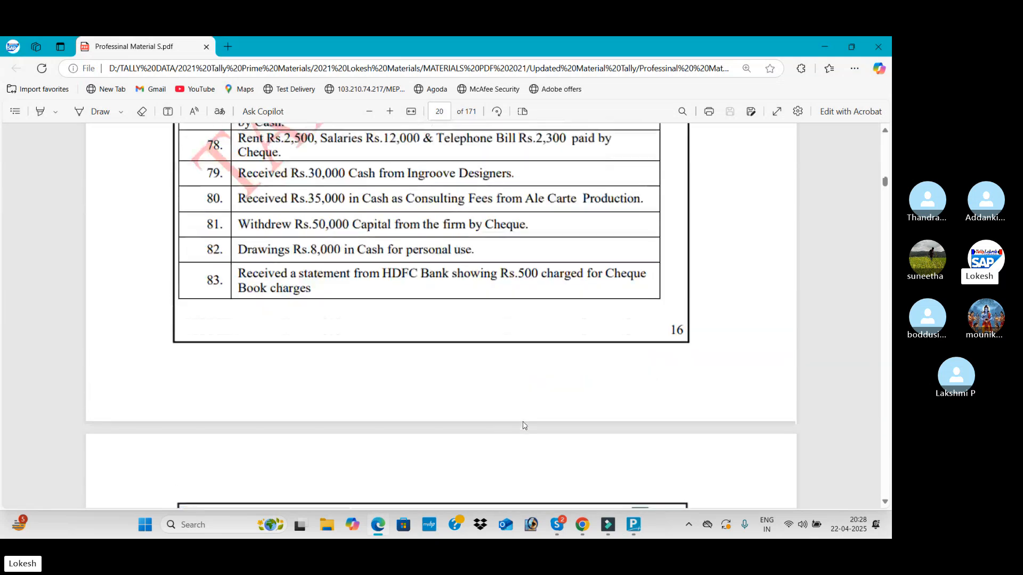
pyautogui.scroll(20, 524, 425)
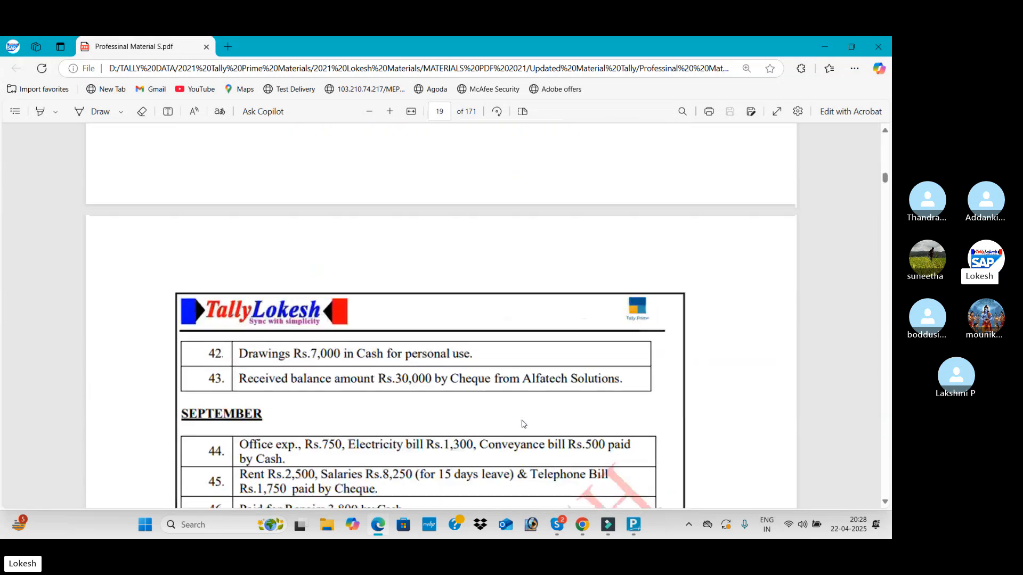
pyautogui.scroll(2, 524, 424)
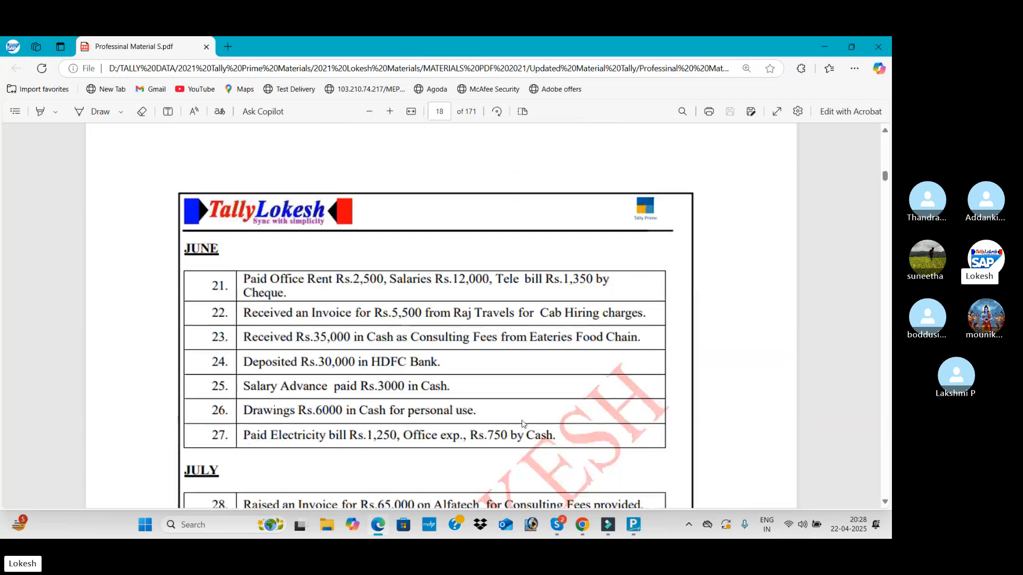
# Switch back to TallyPrime, leave the Profit & Loss A/c and look at the company Dashboard
pyautogui.hotkey('alt', 'Tab')
pyautogui.press('Escape')
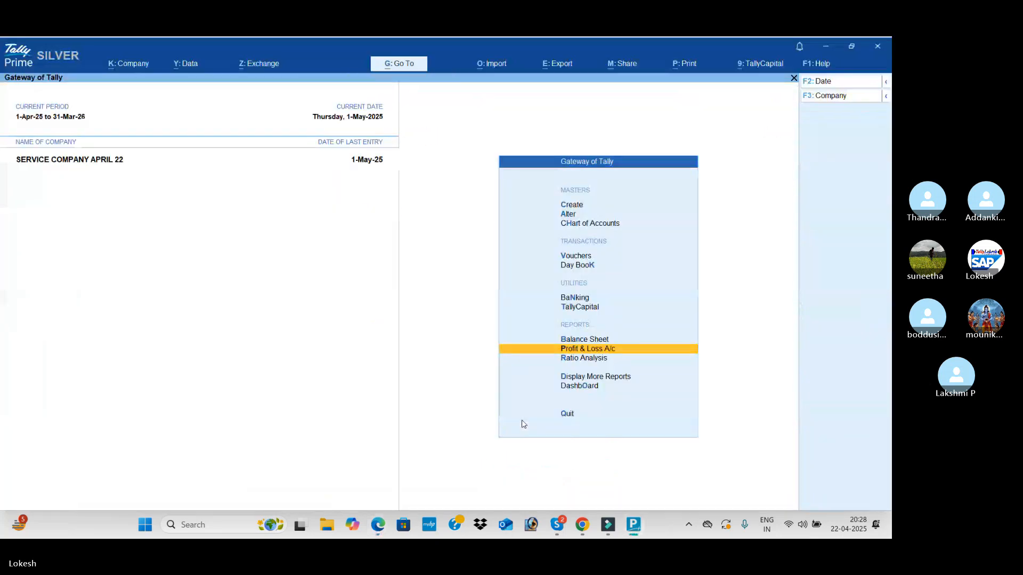
pyautogui.press('Down')
pyautogui.press('Down')
pyautogui.press('Down')
pyautogui.press('Return')
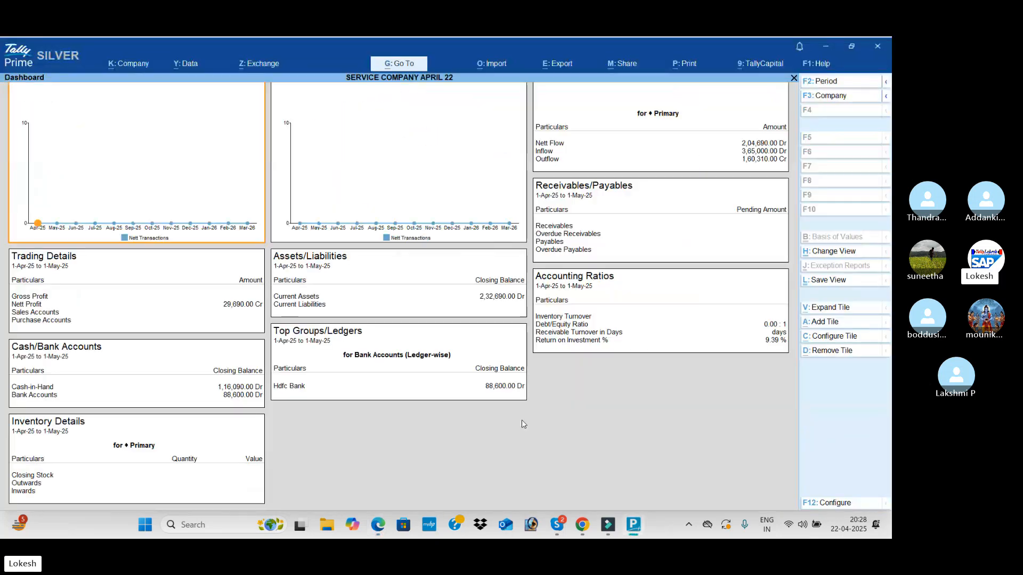
pyautogui.press('Escape')
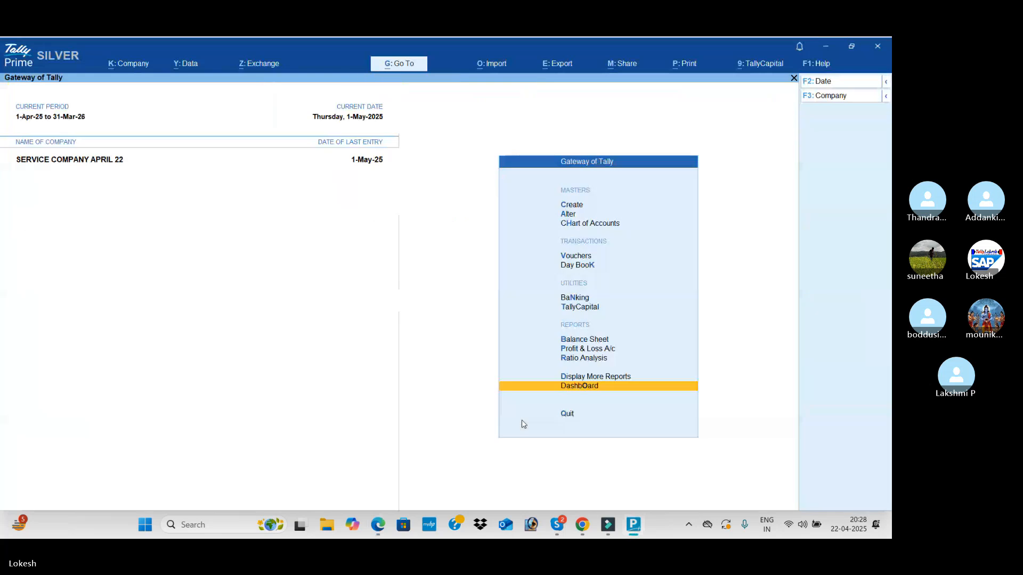
# Review the Trial Balance in its detailed view and return to the list of reports
pyautogui.press('Up')
pyautogui.press('Return')
pyautogui.press('Return')
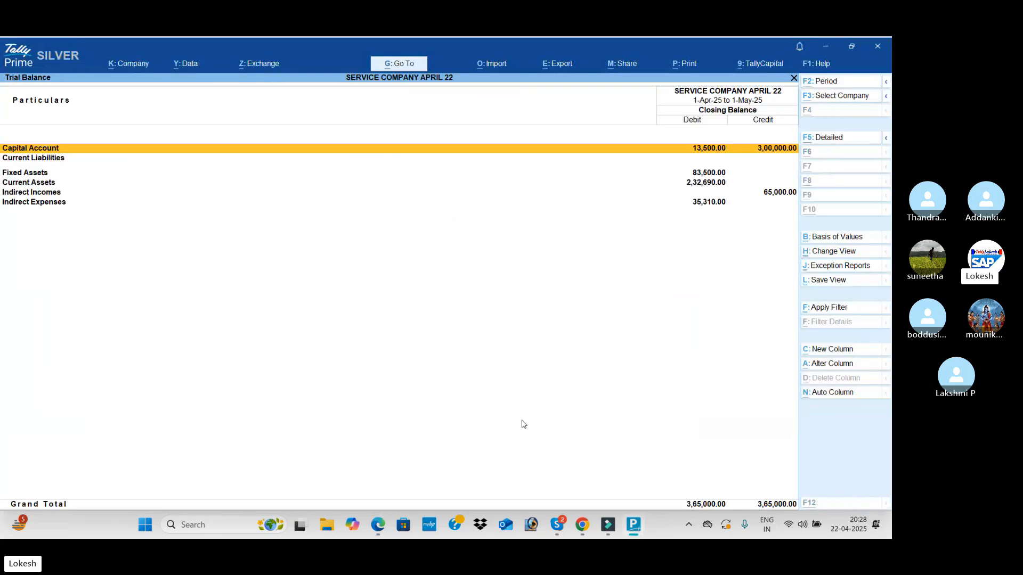
pyautogui.hotkey('alt', 'F5')
pyautogui.press('Escape')
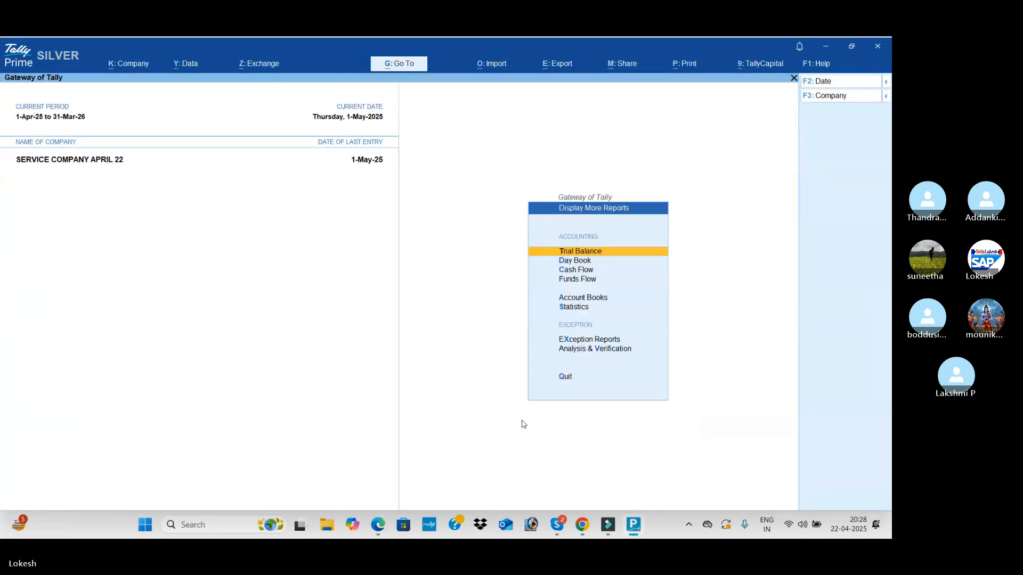
# Look at the Cash/Bank Book(s) summary among the Account Books
pyautogui.press('Down')
pyautogui.press('Down')
pyautogui.press('Down')
# Review the April and May voucher counts in the Receipt Register
pyautogui.press('Down')
pyautogui.press('Return')
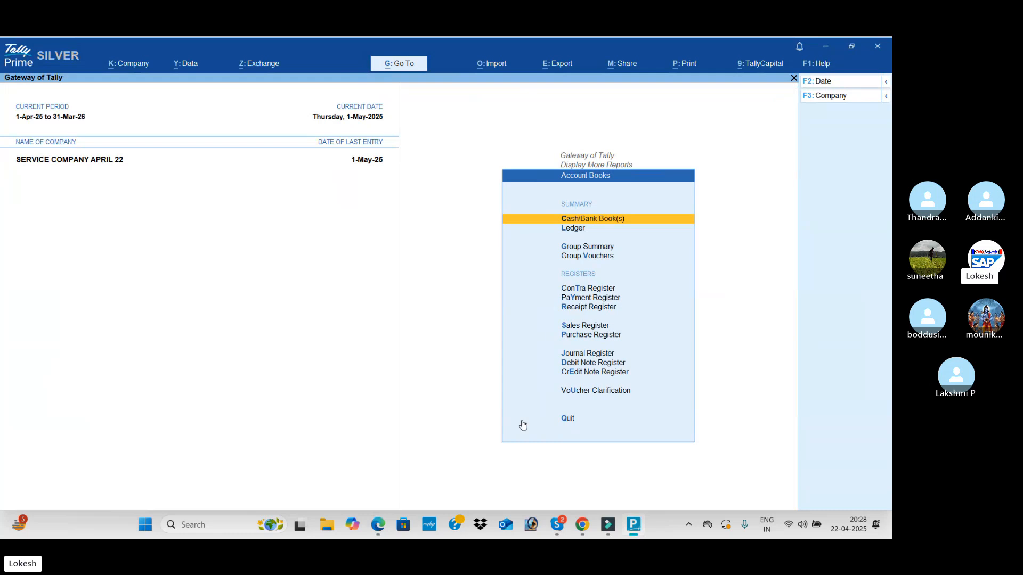
pyautogui.press('Return')
pyautogui.press('Escape')
pyautogui.press('Down')
pyautogui.press('Down')
pyautogui.press('Down')
pyautogui.press('Down')
pyautogui.press('Down')
pyautogui.press('Down')
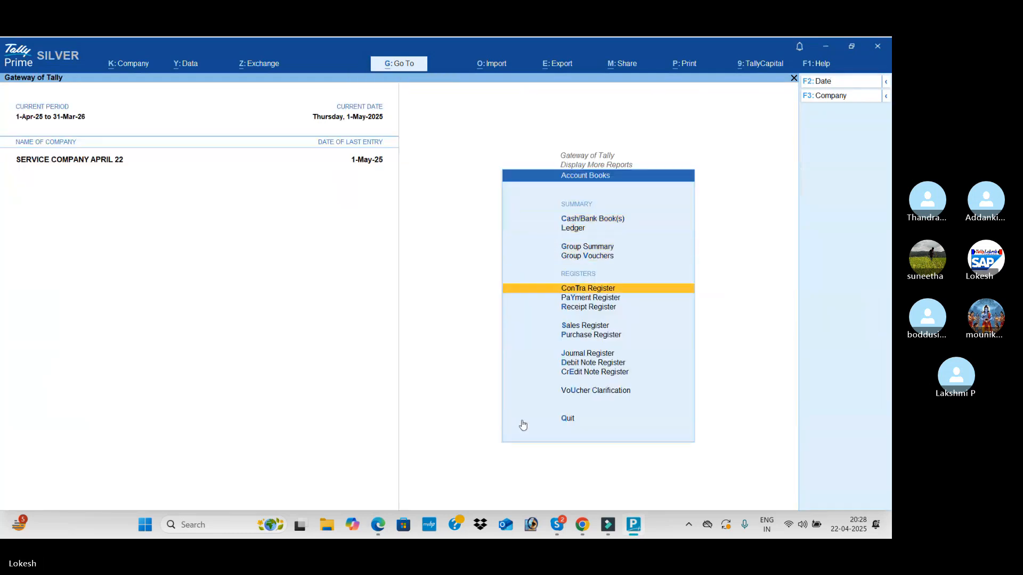
pyautogui.press('Return')
pyautogui.press('Up')
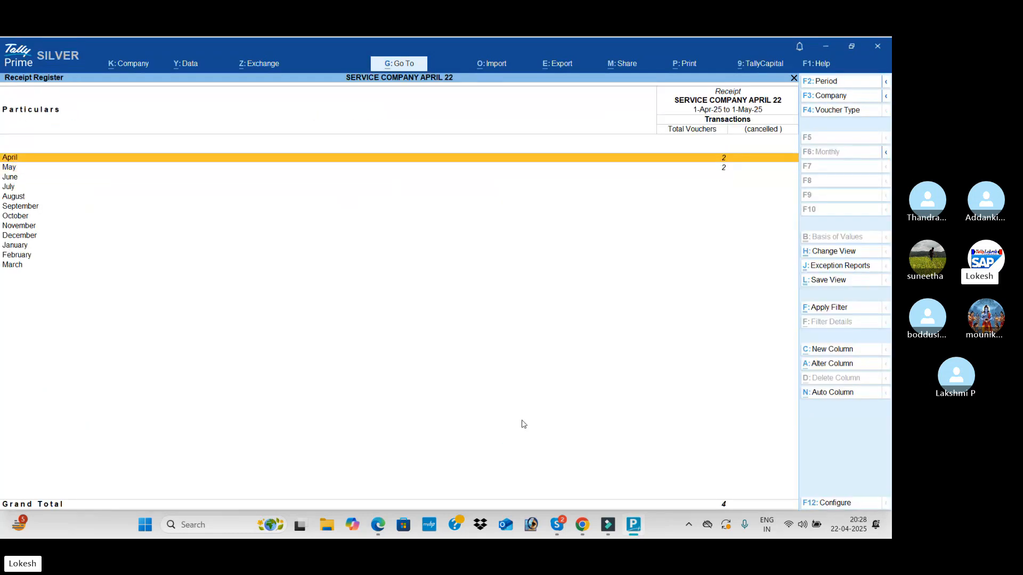
pyautogui.press('Down')
pyautogui.press('Escape')
# Review the April and May voucher counts in the Payment Register
pyautogui.press('Up')
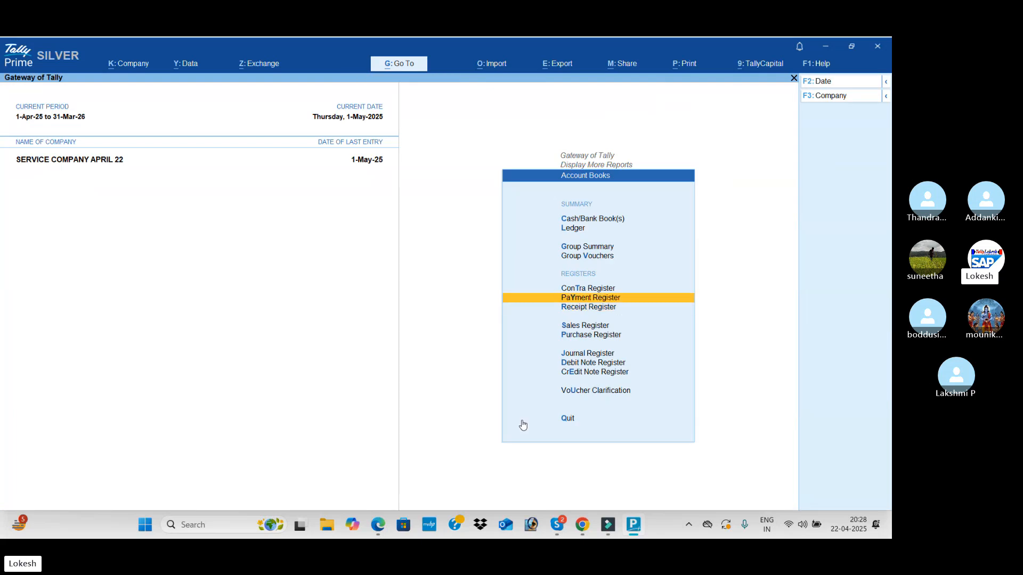
pyautogui.press('Return')
pyautogui.press('Up')
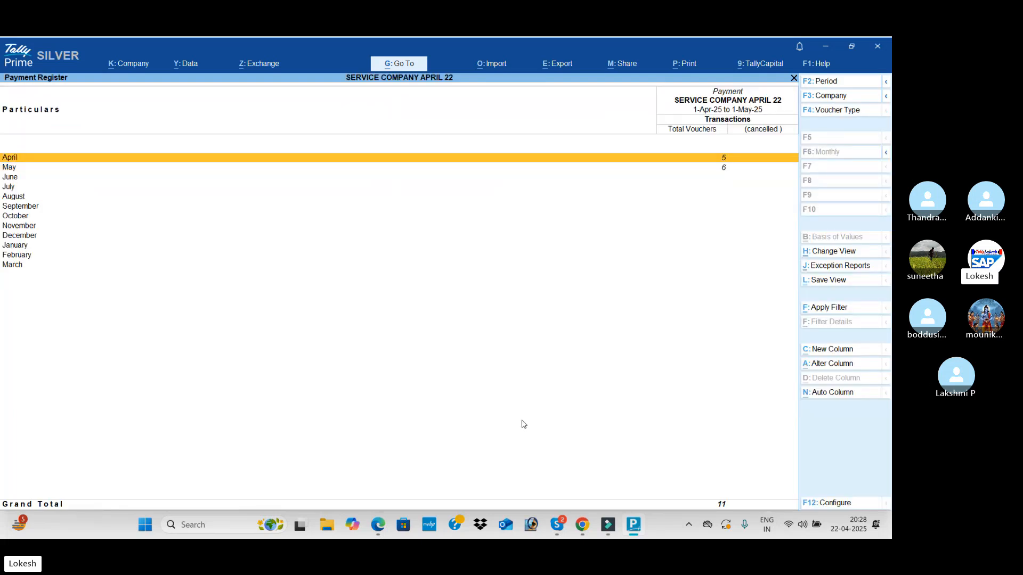
pyautogui.press('Down')
pyautogui.press('Escape')
# Review the monthly voucher counts in the Contra Register
pyautogui.press('Up')
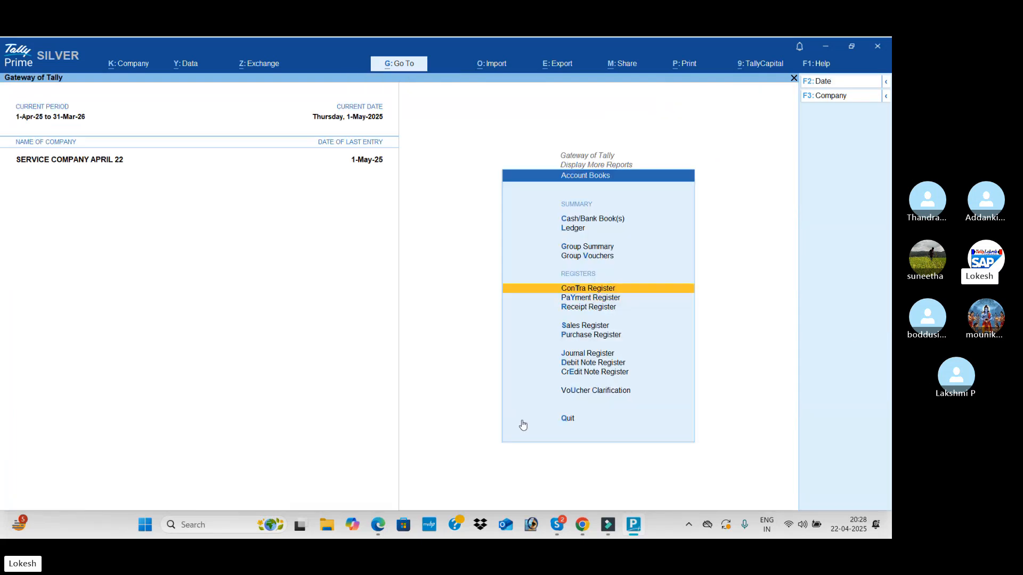
pyautogui.press('Return')
pyautogui.press('Up')
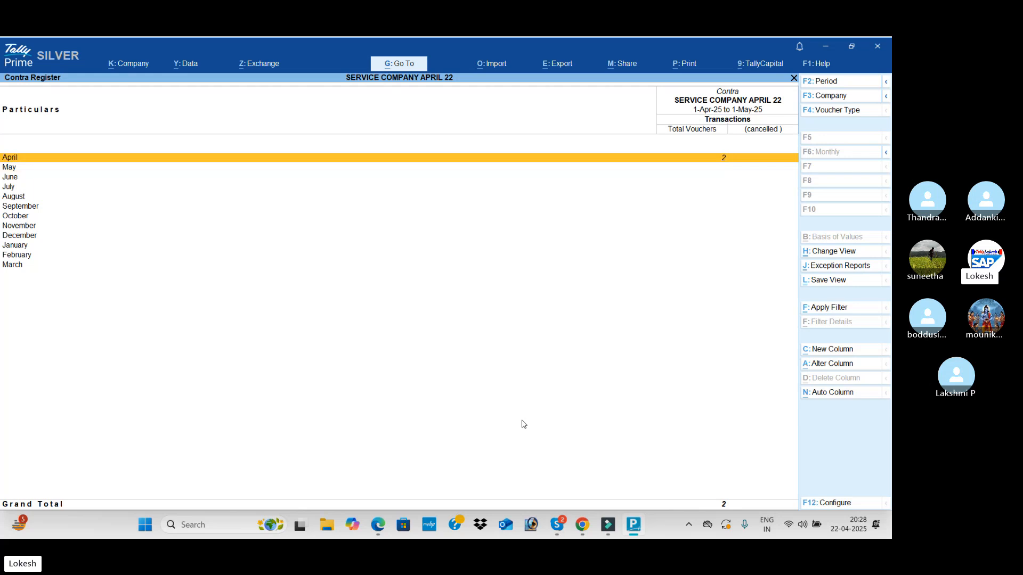
pyautogui.press('Escape')
pyautogui.press('Escape')
# Examine the voucher type counts in Statistics, including the monthly register of payment vouchers, and return to the Gateway of Tally
pyautogui.press('Down')
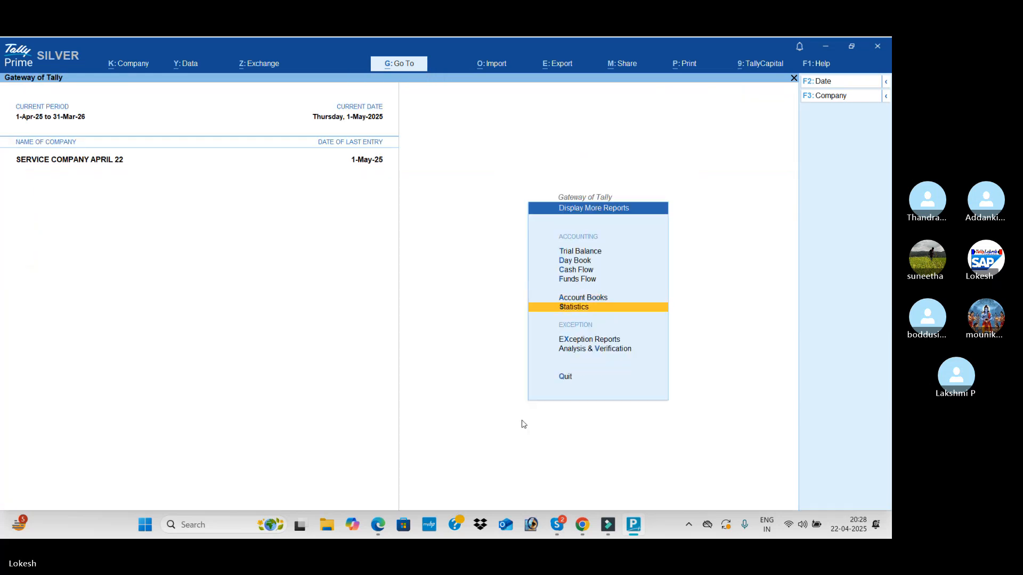
pyautogui.press('Return')
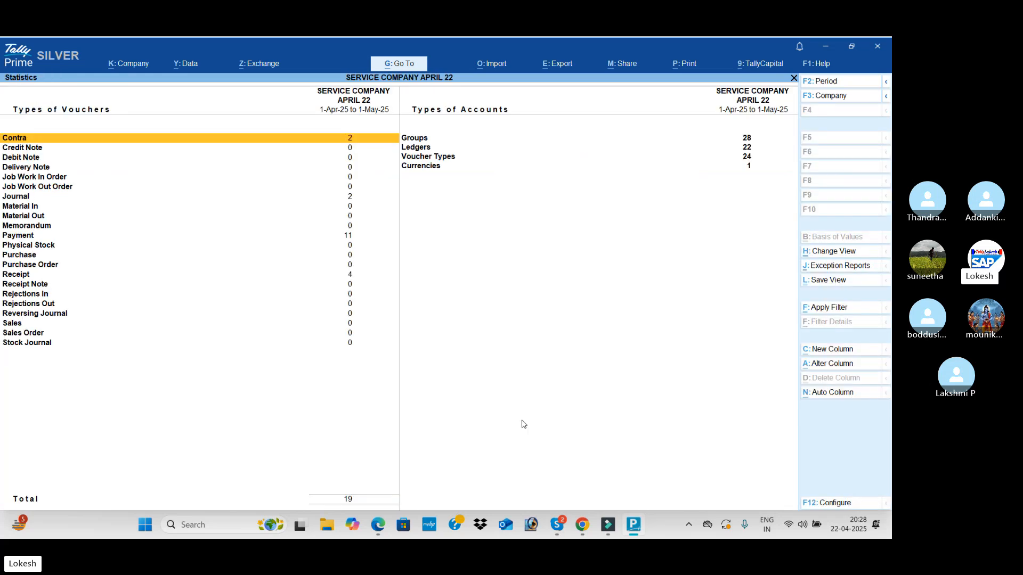
pyautogui.press('Down')
pyautogui.press('Down')
pyautogui.press('Down')
pyautogui.press('Down')
pyautogui.press('Down')
pyautogui.press('Down')
pyautogui.press('Down')
pyautogui.press('Down')
pyautogui.press('Down')
pyautogui.press('Down')
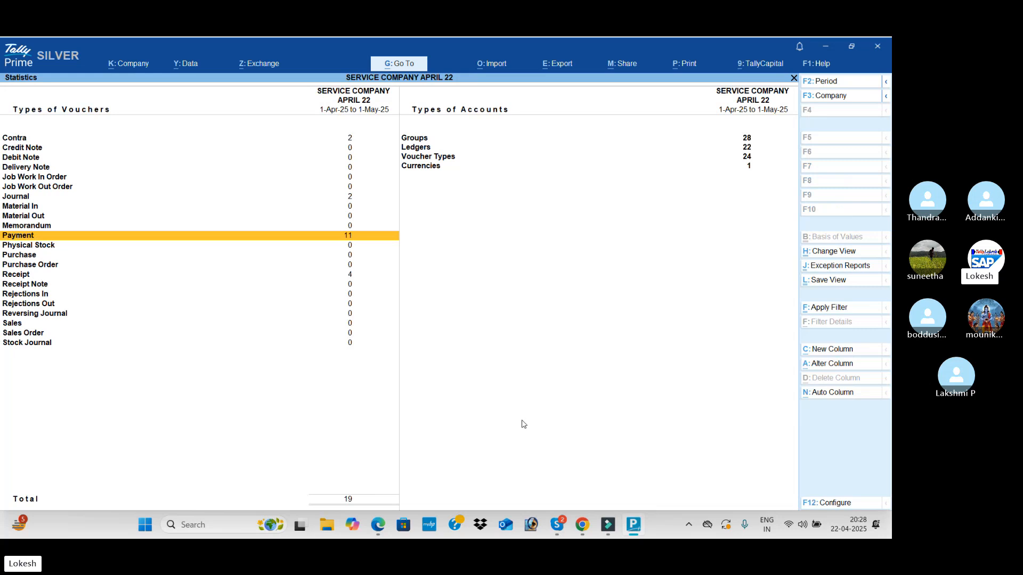
pyautogui.press('Return')
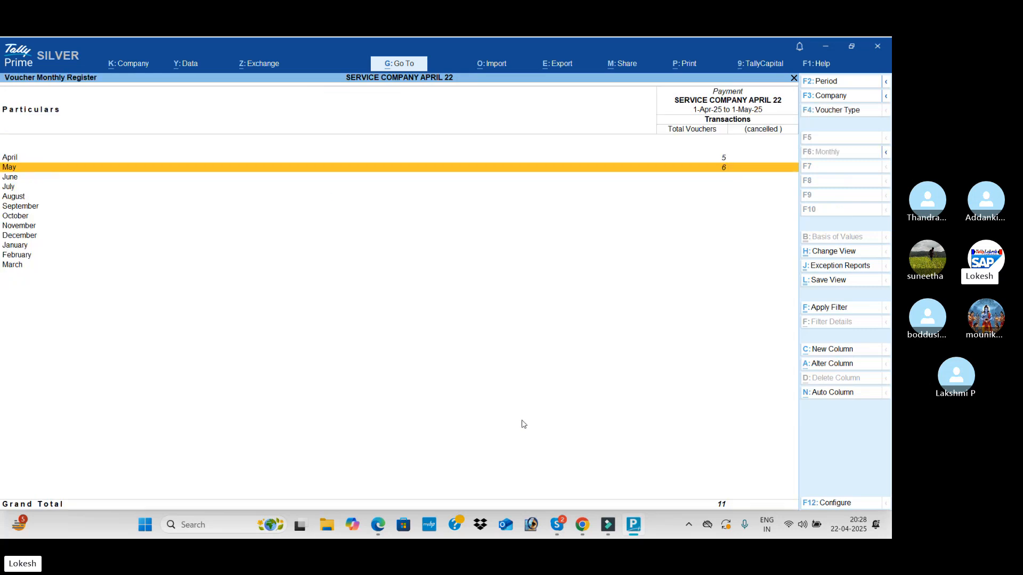
pyautogui.press('Escape')
pyautogui.press('Escape')
pyautogui.press('Escape')
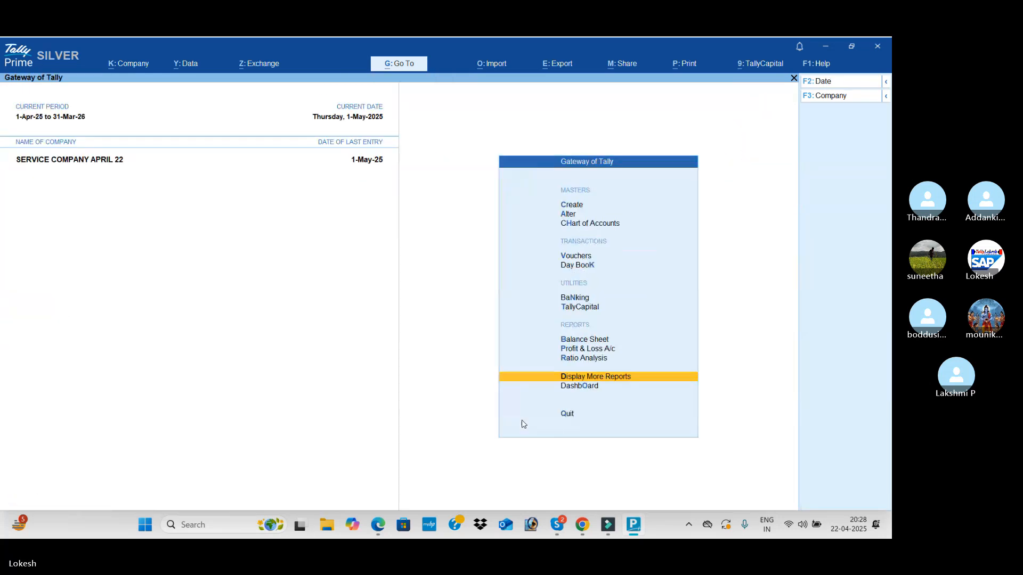
pyautogui.press('Up')
pyautogui.press('Up')
pyautogui.press('Up')
pyautogui.press('Up')
pyautogui.press('Up')
pyautogui.press('Up')
pyautogui.press('Up')
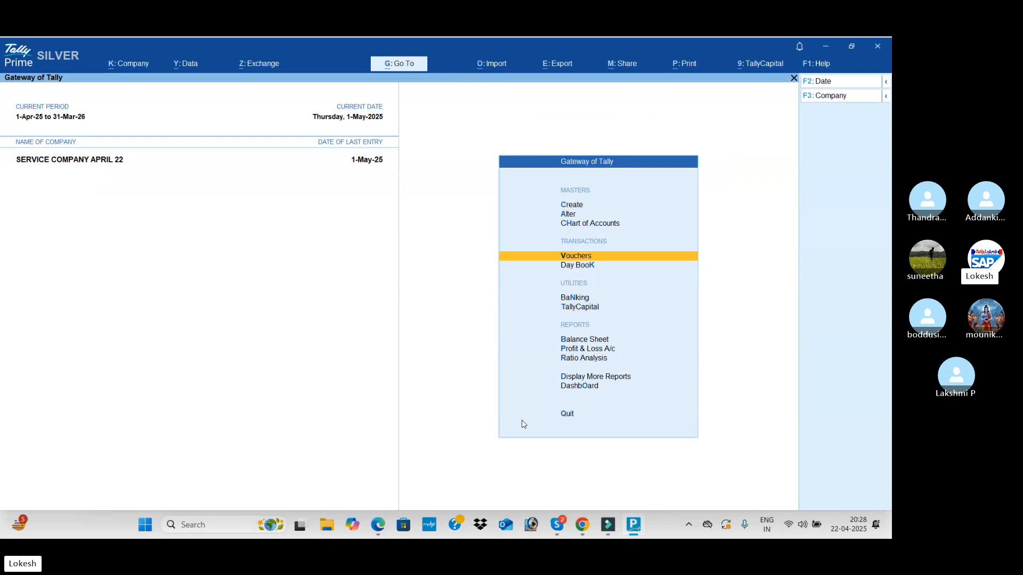
pyautogui.press('Return')
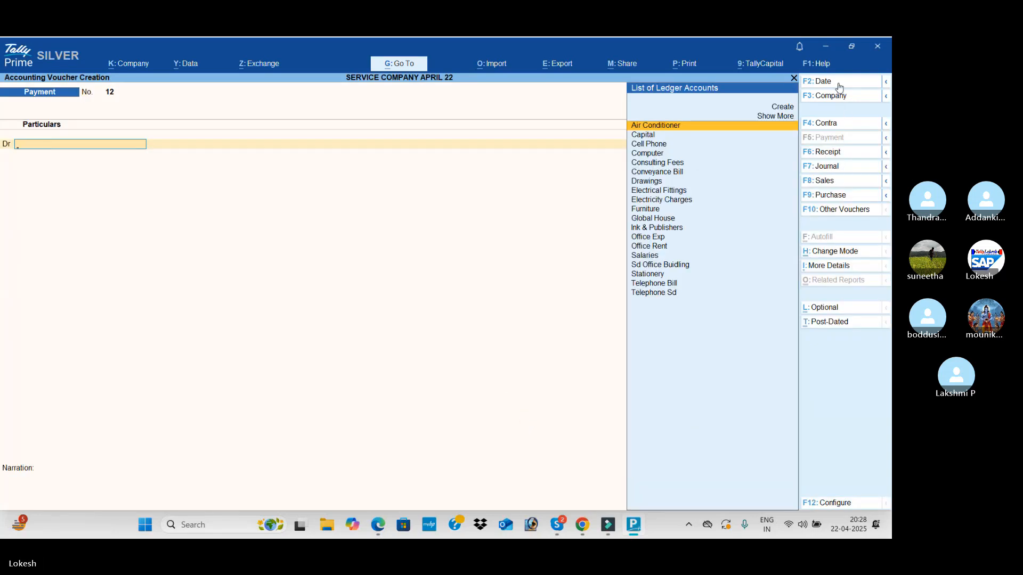
# Leave voucher entry without recording anything and check the 1-May-25 vouchers in the Day Book
pyautogui.press('Escape')
pyautogui.press('y')
pyautogui.press('Down')
pyautogui.press('Return')
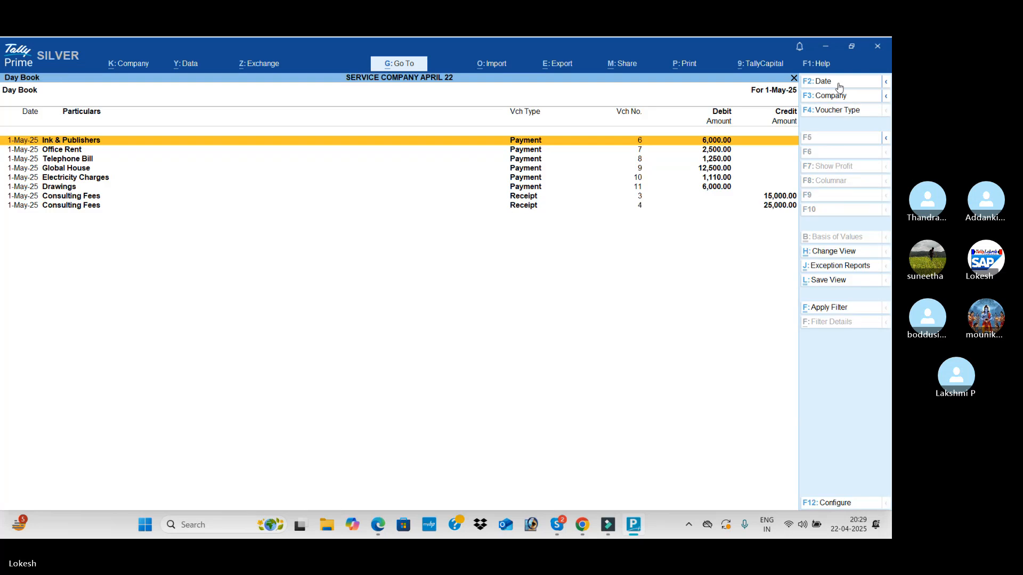
# Close the Day Book and open a new payment voucher for entry
pyautogui.press('Escape')
pyautogui.press('Up')
pyautogui.press('Return')
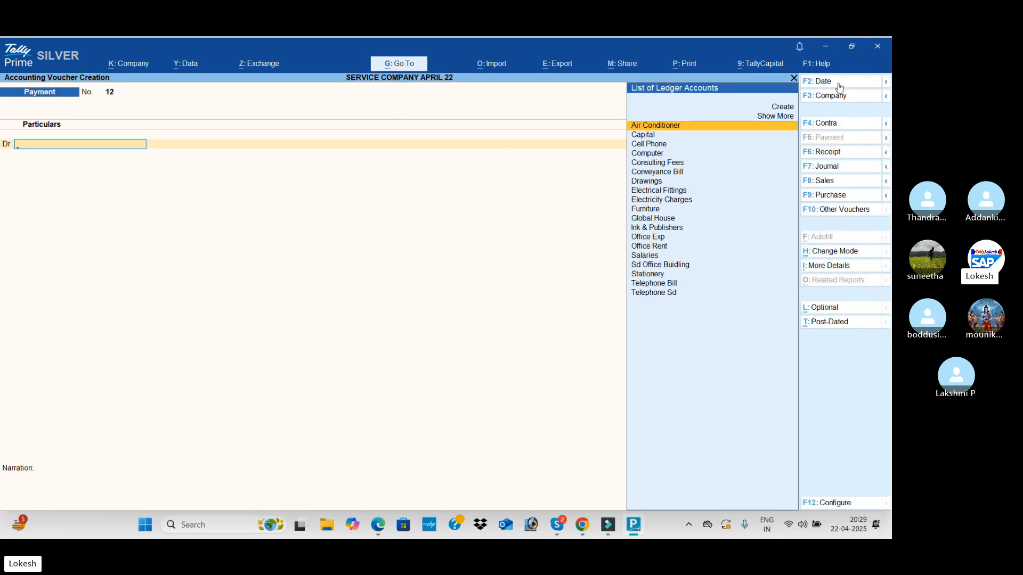
# Set the payment voucher's date to 1-6 for the June entries
pyautogui.click(838, 85)
pyautogui.write('1-')
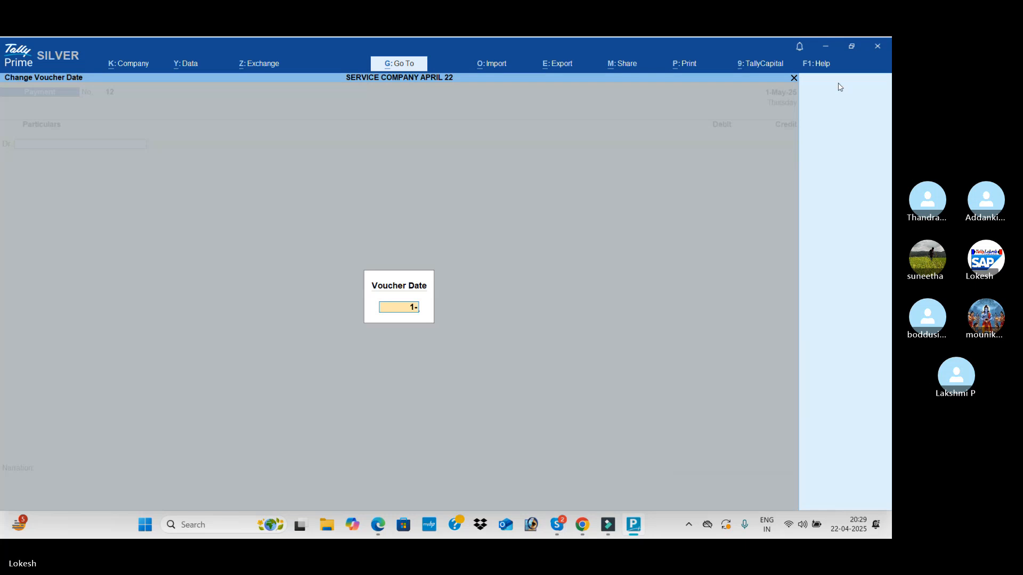
pyautogui.write('4')
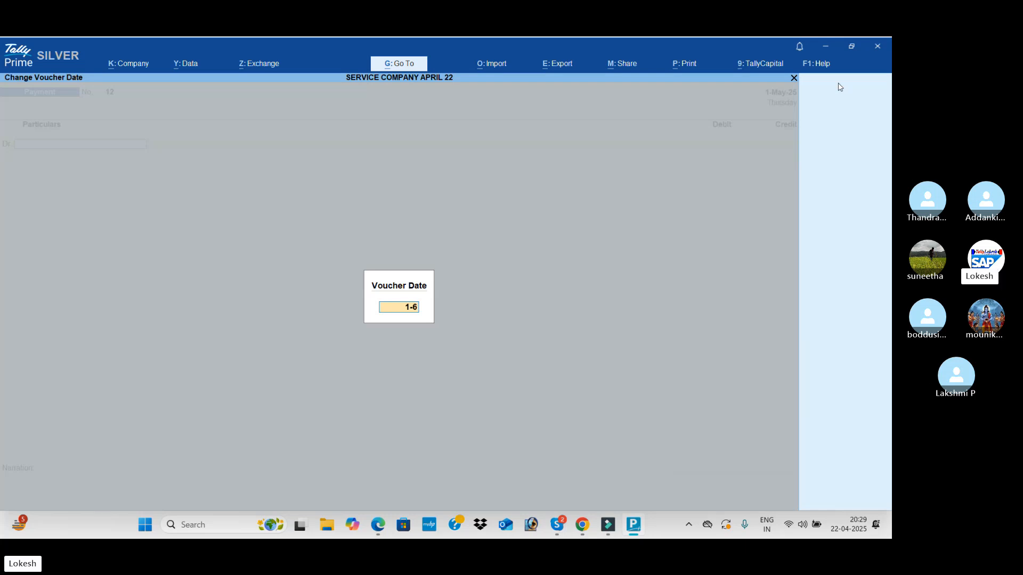
pyautogui.press('Return')
# Consult the June transactions in the PDF and, from a journal voucher, create the Cab Hiring Charges ledger under Indirect Expenses
pyautogui.hotkey('alt', 'Tab')
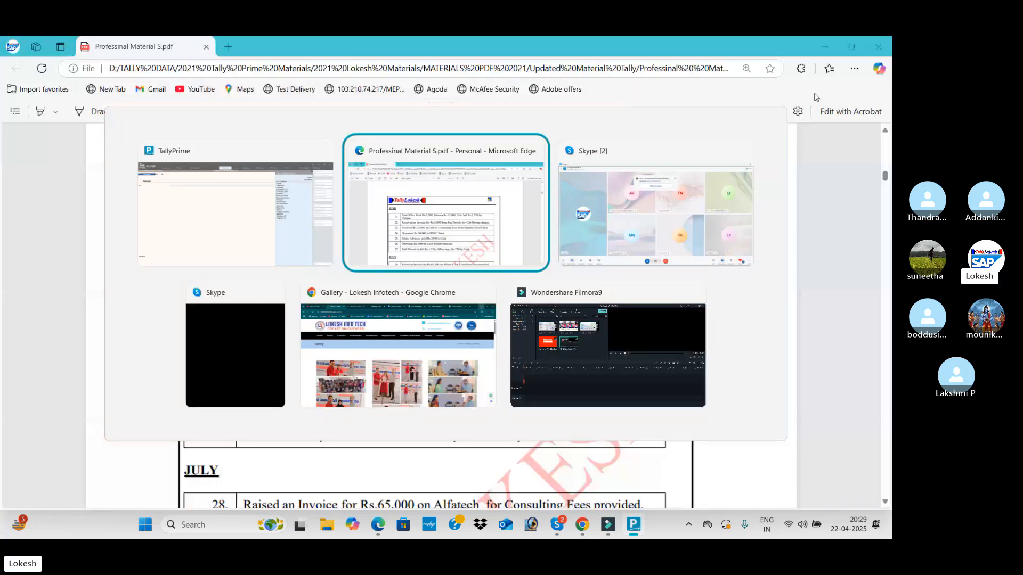
pyautogui.scroll(-1, 591, 218)
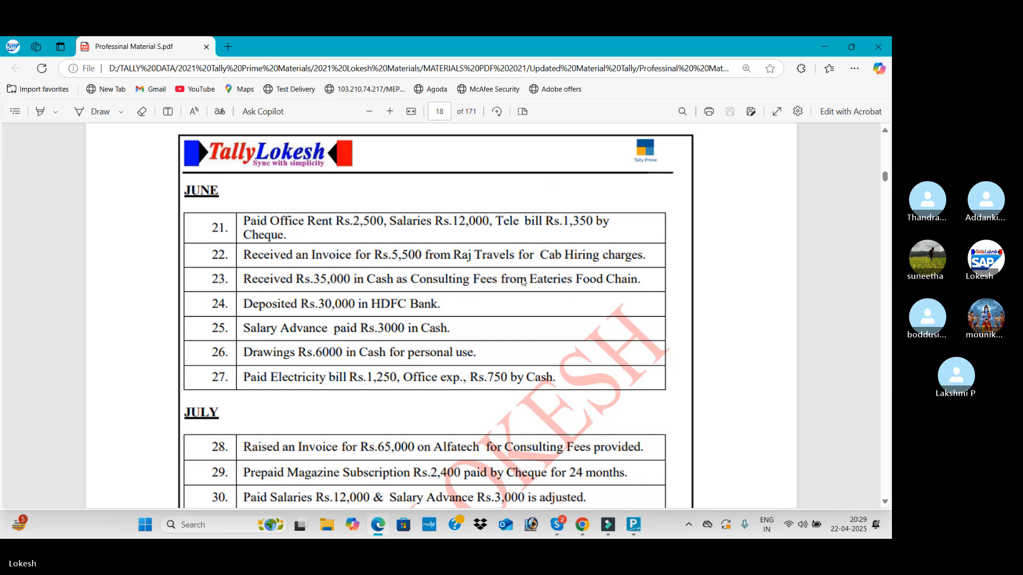
pyautogui.click(643, 523)
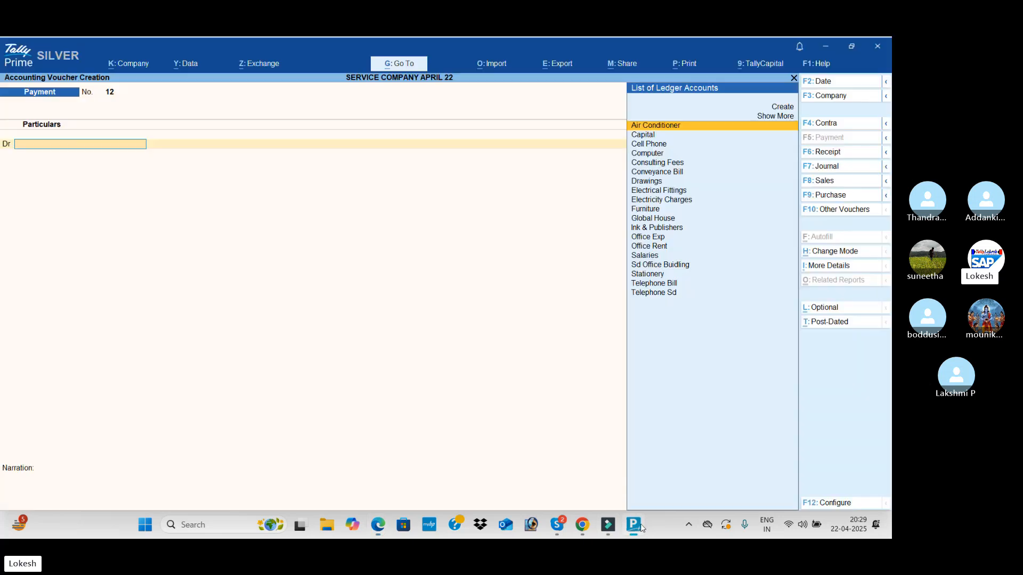
pyautogui.click(846, 169)
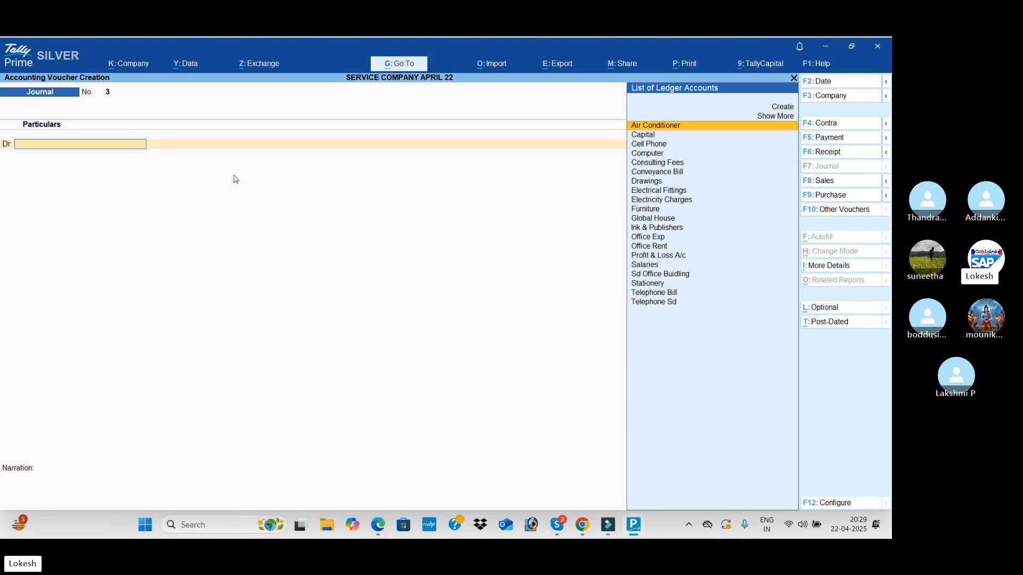
pyautogui.hotkey('alt', 'c')
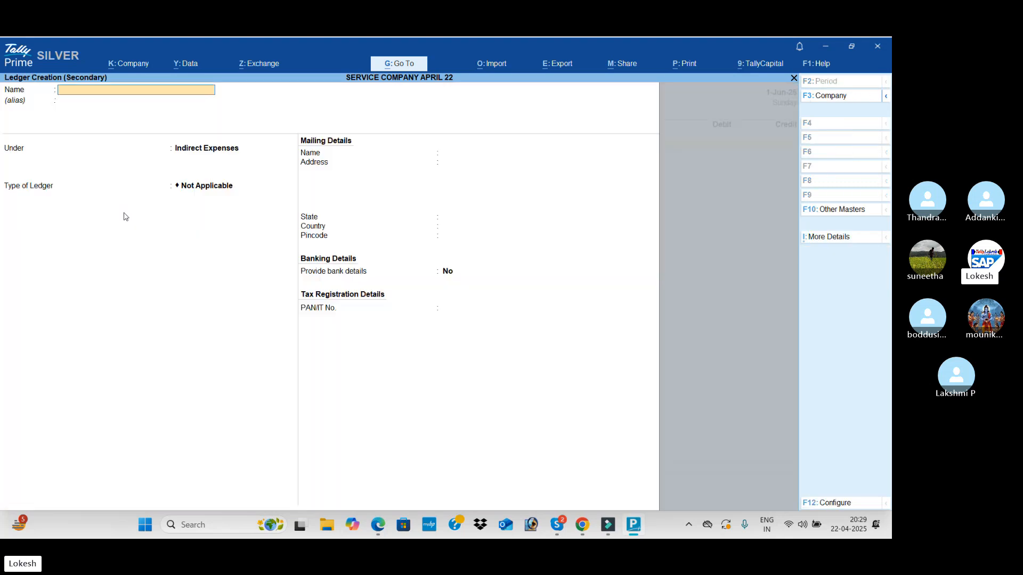
pyautogui.write('Cab Hiring Charges')
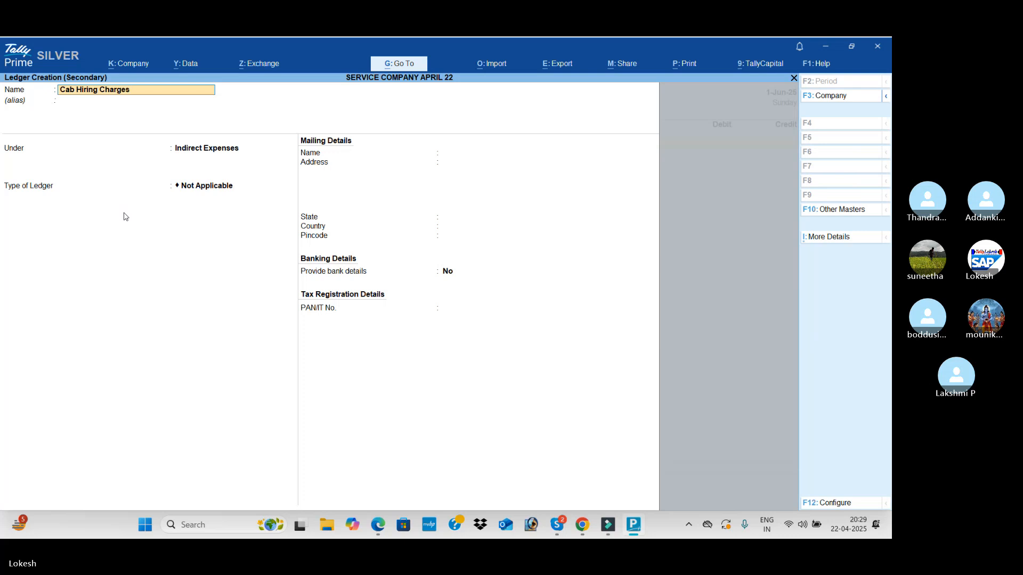
pyautogui.press('Return')
pyautogui.press('Return')
pyautogui.press('Return')
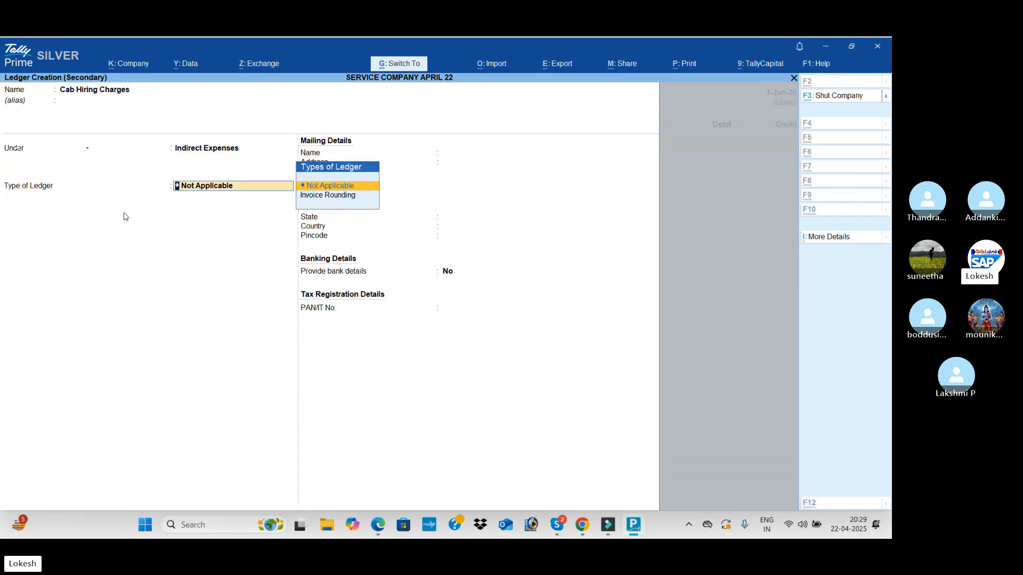
pyautogui.hotkey('ctrl', 'a')
# Check the Raj Travels invoice amount in the PDF and debit Cab Hiring Charges with 5500
pyautogui.hotkey('alt', 'Tab')
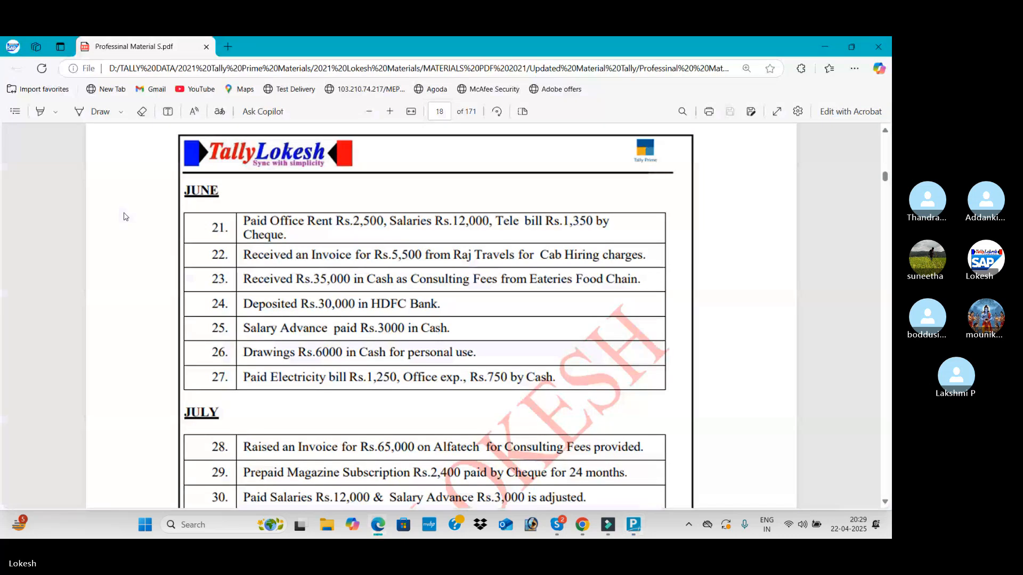
pyautogui.hotkey('alt', 'Tab')
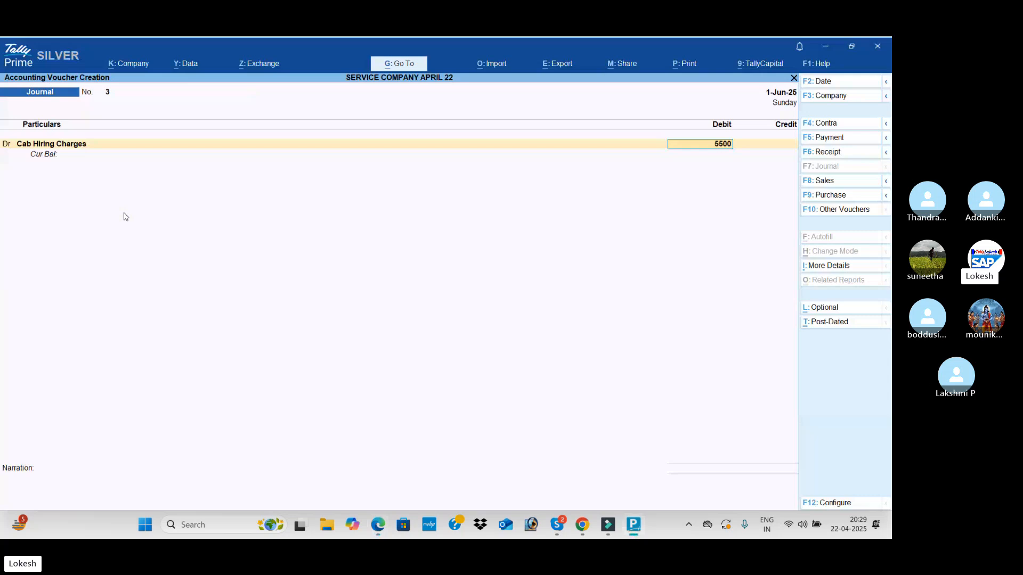
pyautogui.press('Return')
pyautogui.press('Return')
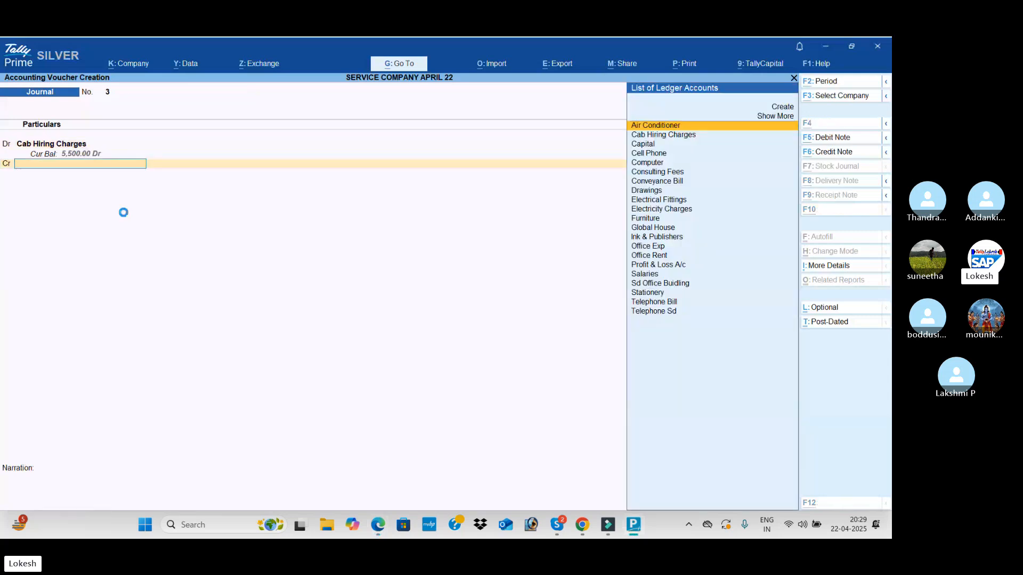
# Create the Raj Travels ledger under Sundry Creditors for the credit line, keeping the default mailing and banking details
pyautogui.hotkey('alt', 'c')
pyautogui.write('Raj Tra')
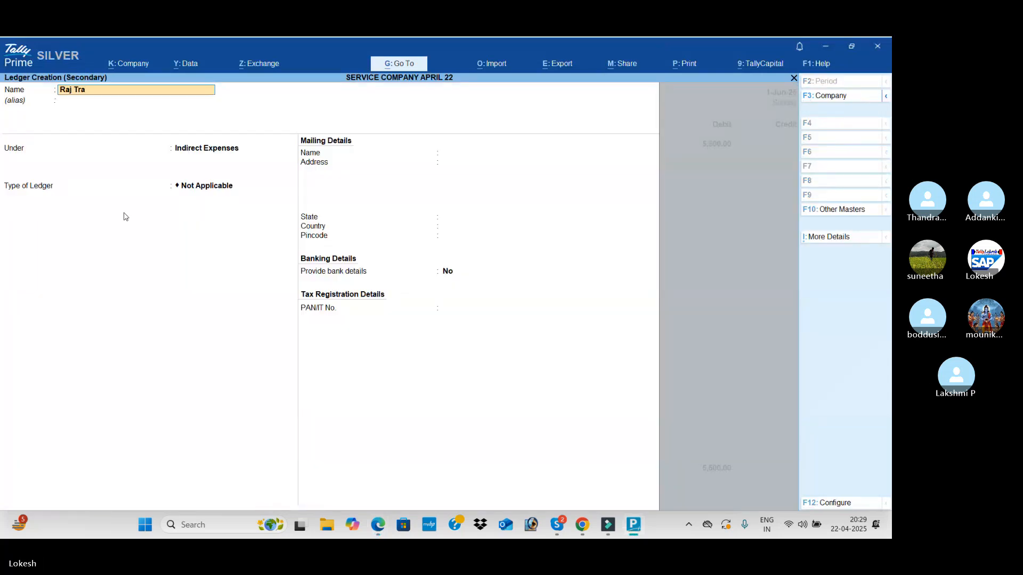
pyautogui.write('vel')
pyautogui.press('Return')
pyautogui.press('Return')
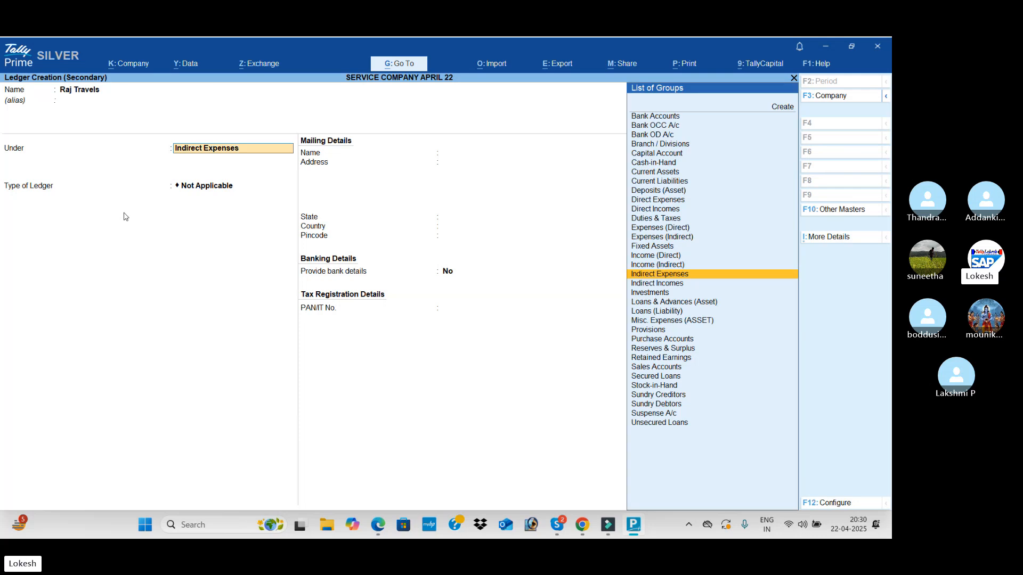
pyautogui.write('Sun')
pyautogui.press('Down')
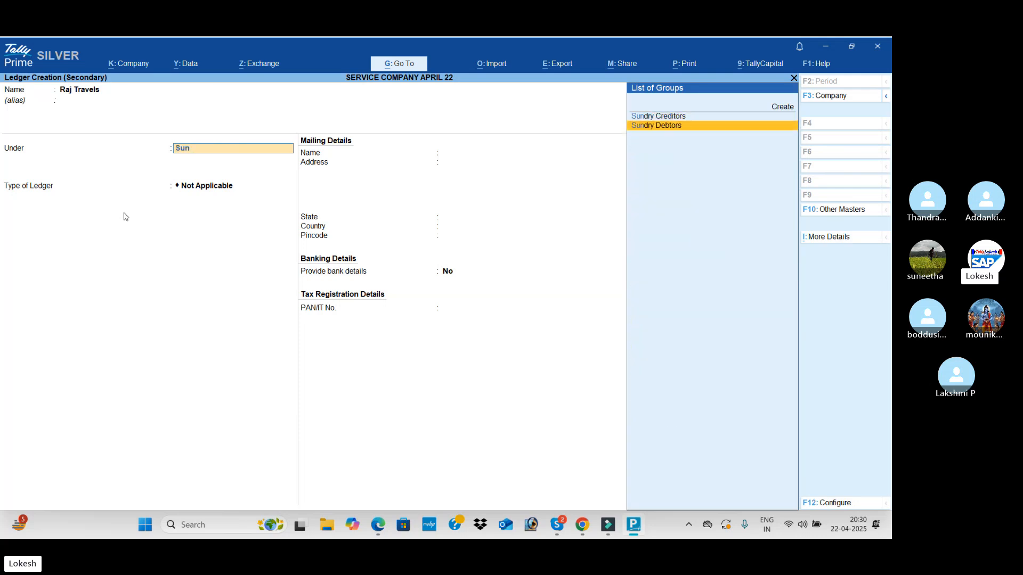
pyautogui.press('Up')
pyautogui.press('Return')
pyautogui.press('Return')
pyautogui.press('Return')
pyautogui.press('Return')
pyautogui.press('Return')
pyautogui.press('Return')
pyautogui.press('Return')
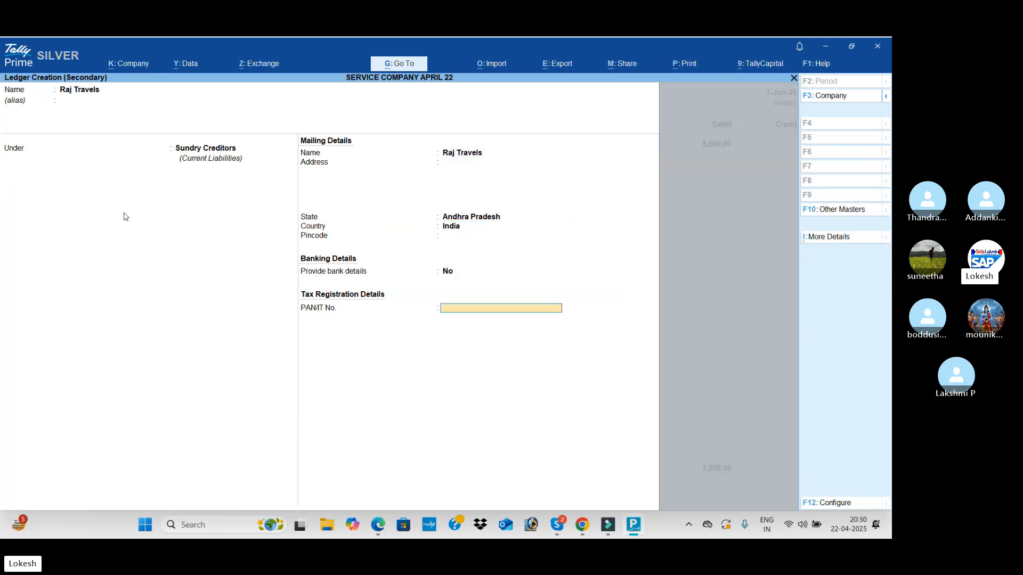
# Credit Raj Travels with 5,500 and save the journal voucher without a narration
pyautogui.press('Return')
pyautogui.press('Return')
pyautogui.press('Return')
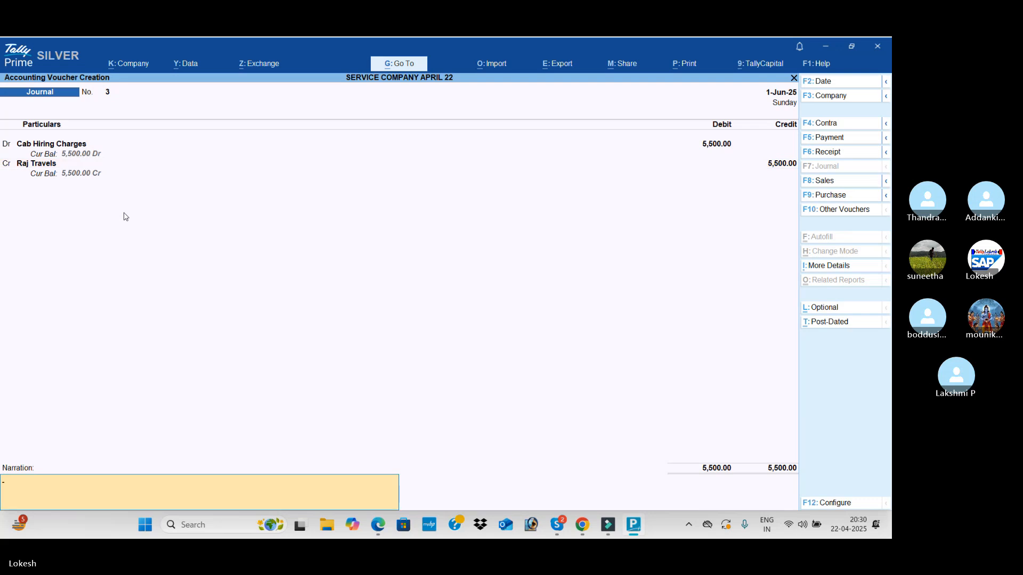
pyautogui.press('Return')
pyautogui.press('Return')
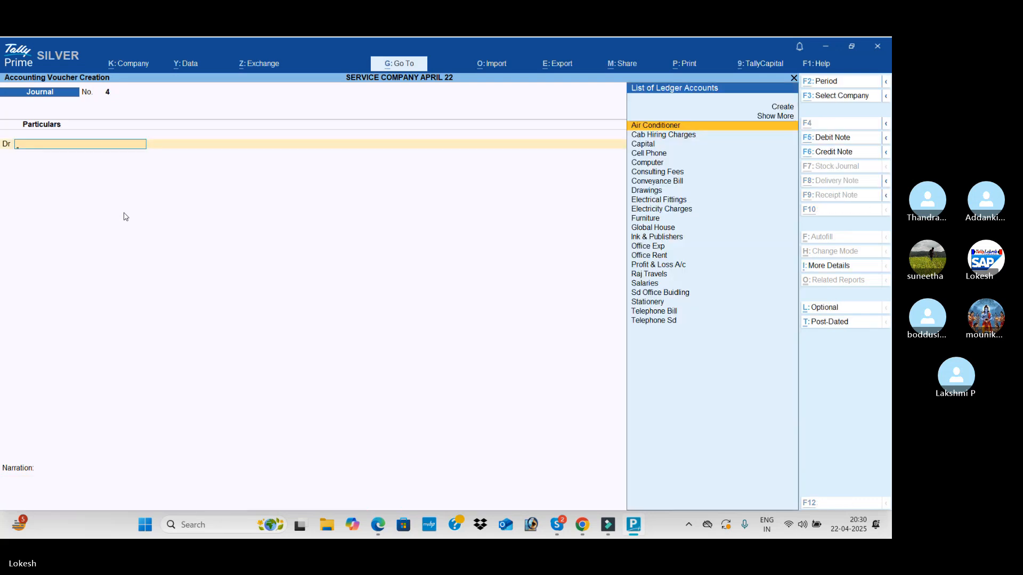
# Consult the remaining June transactions in the PDF and, from a payment voucher, create the Salary Advance ledger under Current Assets
pyautogui.hotkey('alt', 'Tab')
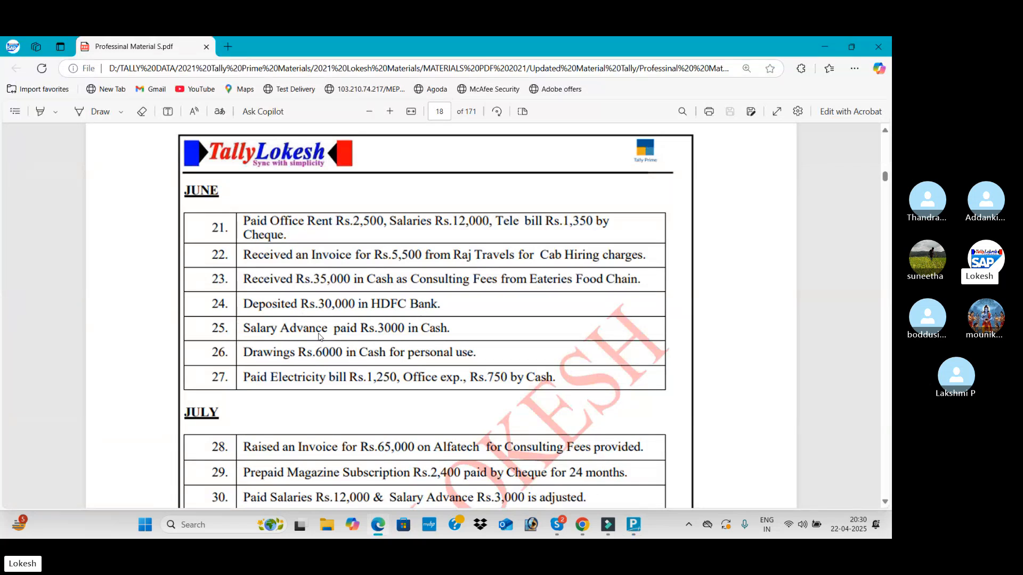
pyautogui.scroll(-2, 361, 333)
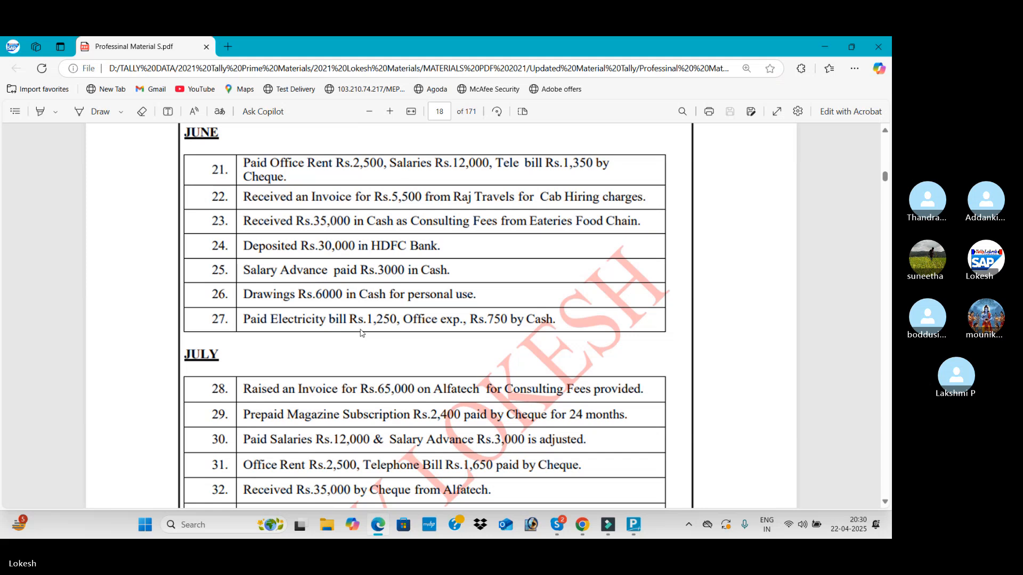
pyautogui.hotkey('alt', 'Tab')
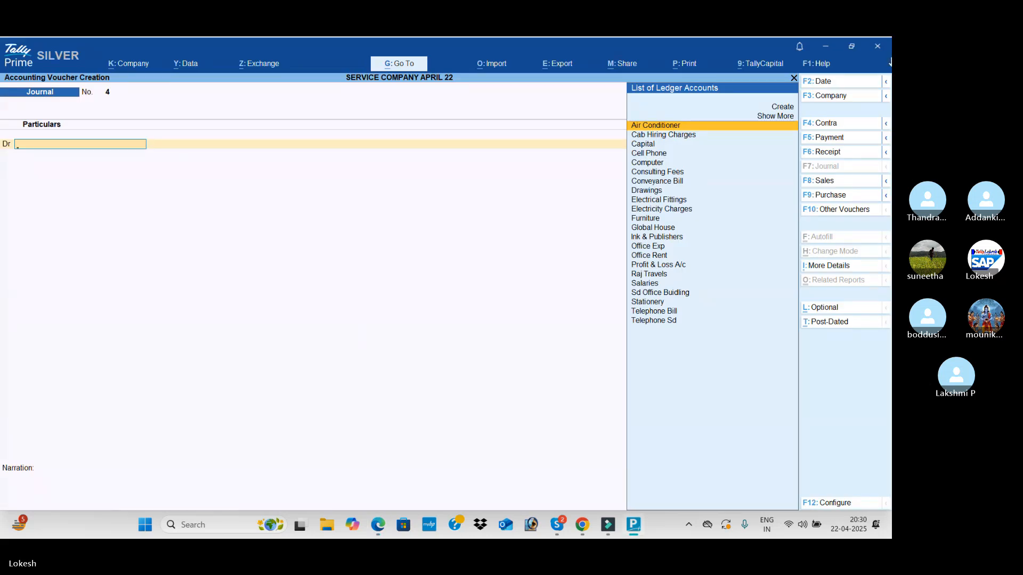
pyautogui.click(854, 144)
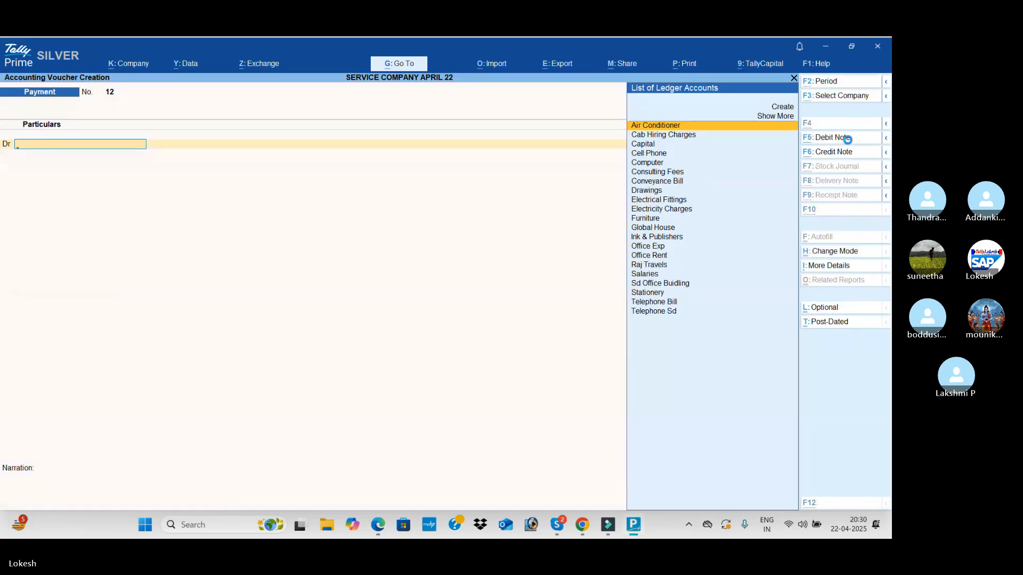
pyautogui.hotkey('alt', 'c')
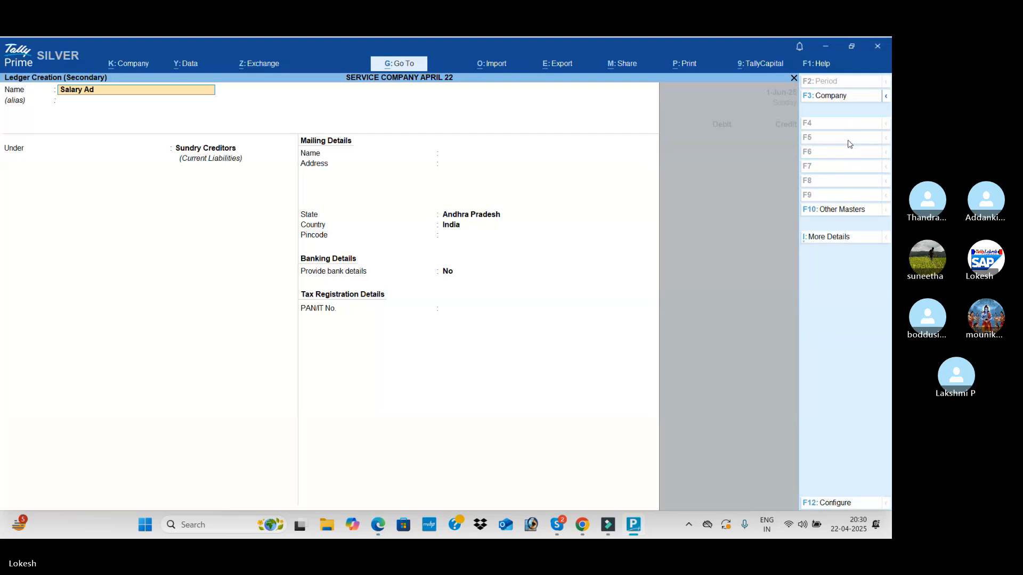
pyautogui.press('Return')
pyautogui.press('Return')
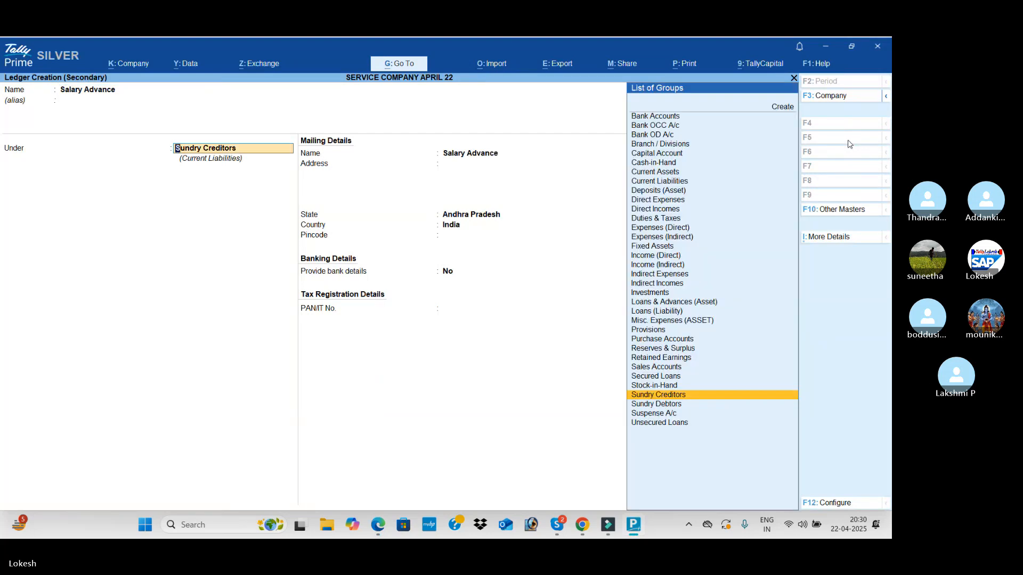
pyautogui.write('Cur')
pyautogui.press('Return')
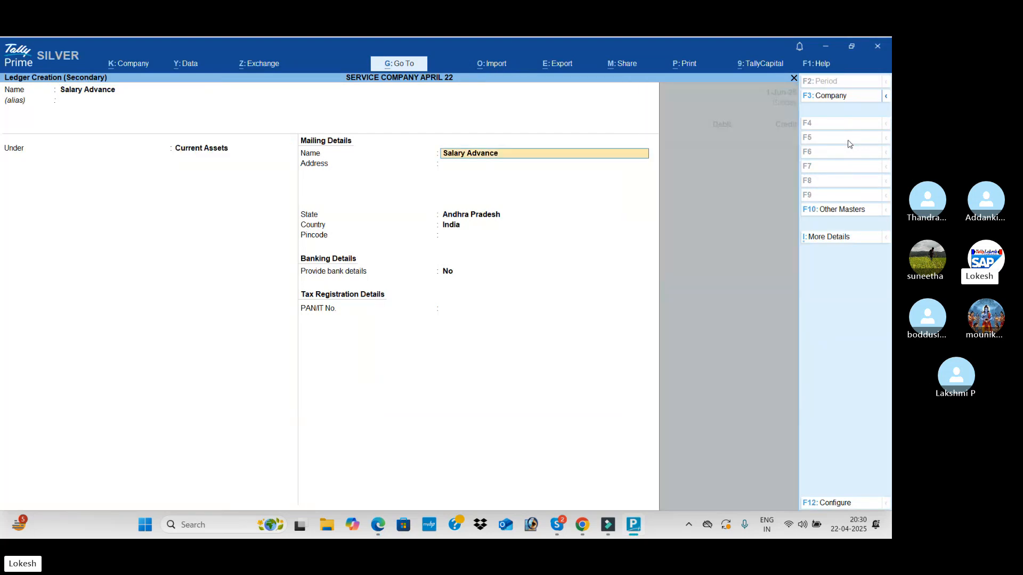
pyautogui.hotkey('ctrl', 'a')
# Check the salary advance amount in the PDF and debit Salary Advance with 3,000
pyautogui.hotkey('alt', 'Tab')
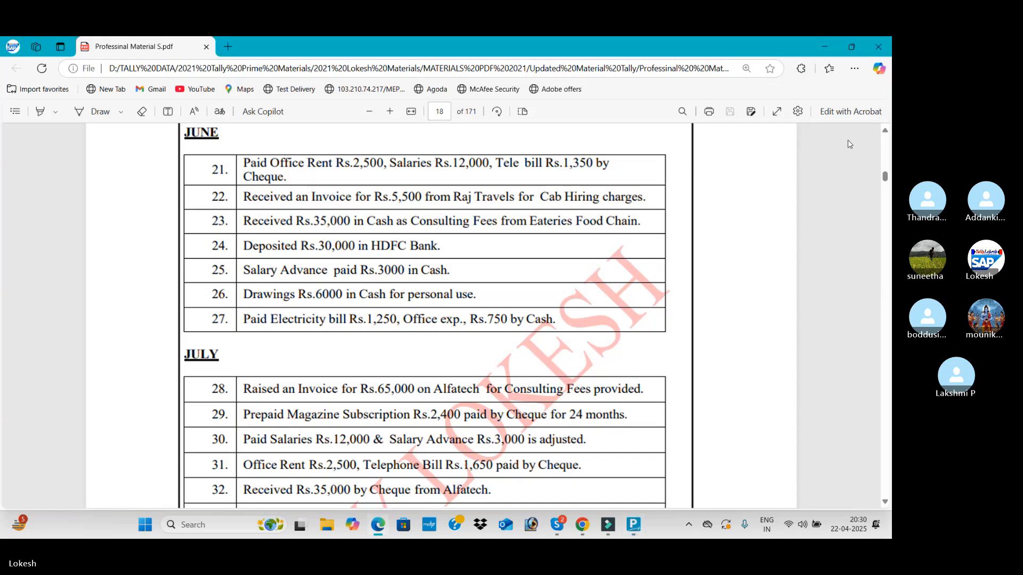
pyautogui.hotkey('alt', 'Tab')
pyautogui.write('600')
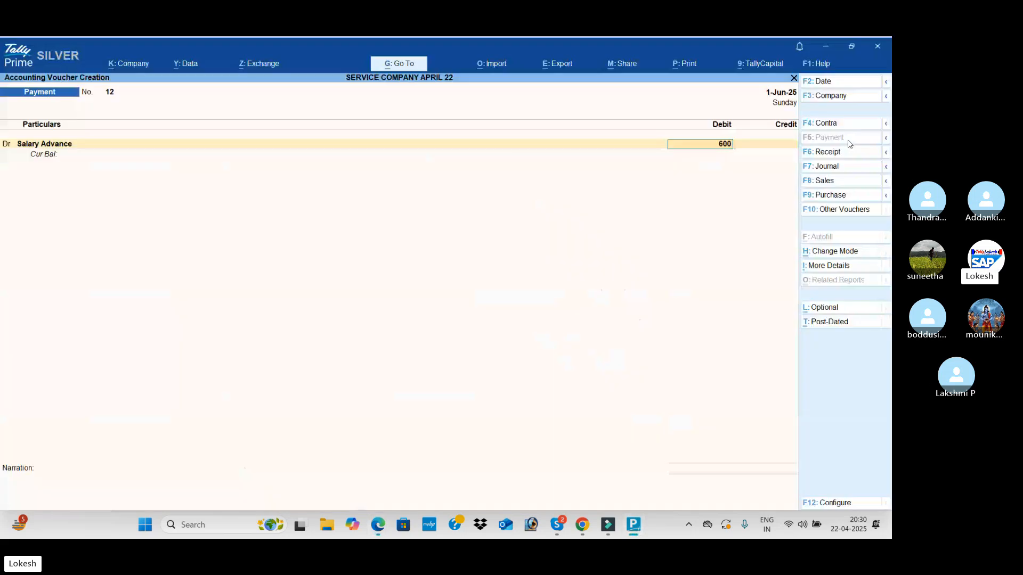
pyautogui.press('BackSpace')
pyautogui.hotkey('alt', 'Tab')
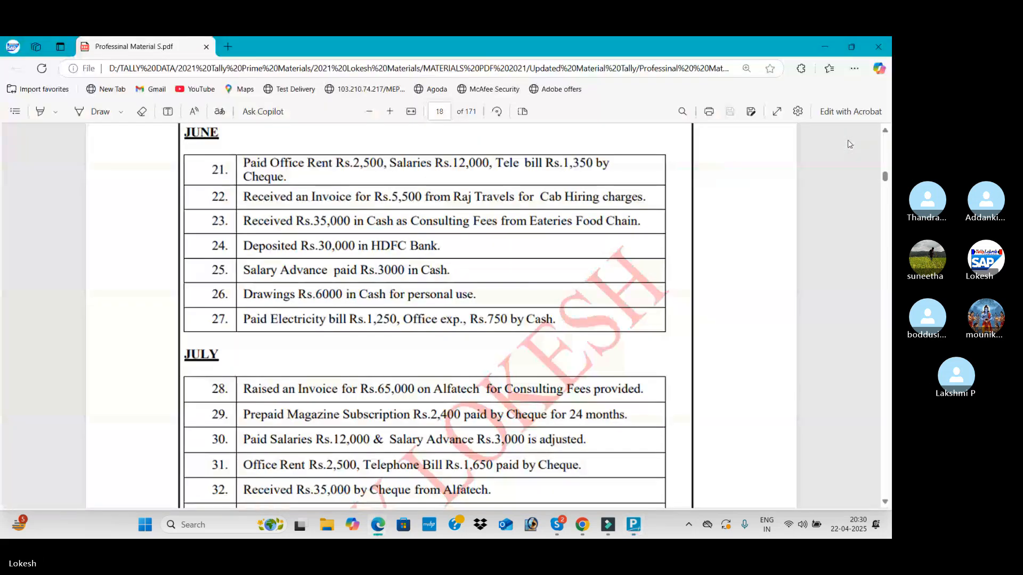
pyautogui.hotkey('alt', 'Tab')
pyautogui.write('30')
pyautogui.press('Return')
# Credit Cash with 3,000 and save the payment voucher without a narration
pyautogui.press('Return')
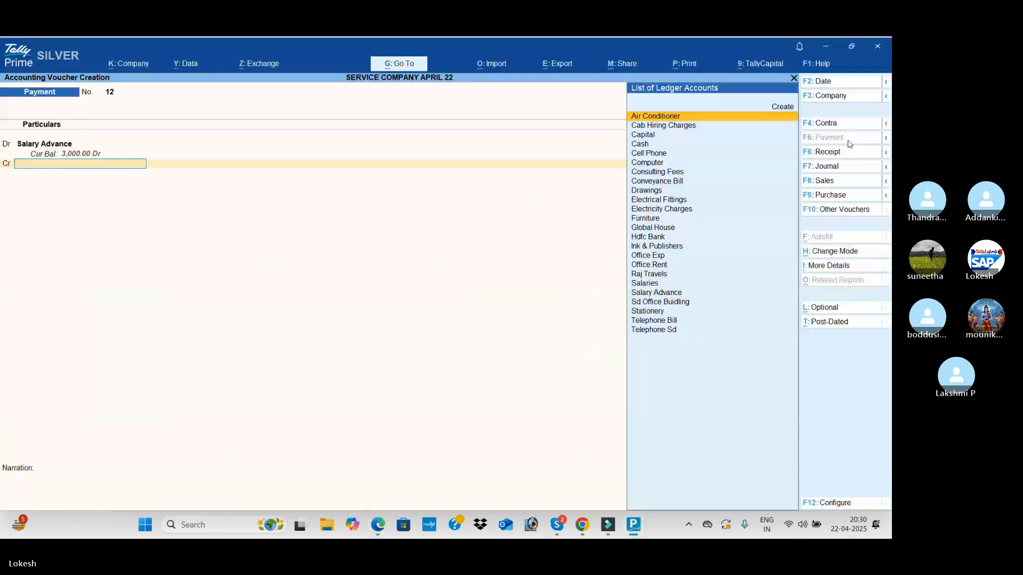
pyautogui.press('Down')
pyautogui.press('Down')
pyautogui.press('Down')
pyautogui.press('Return')
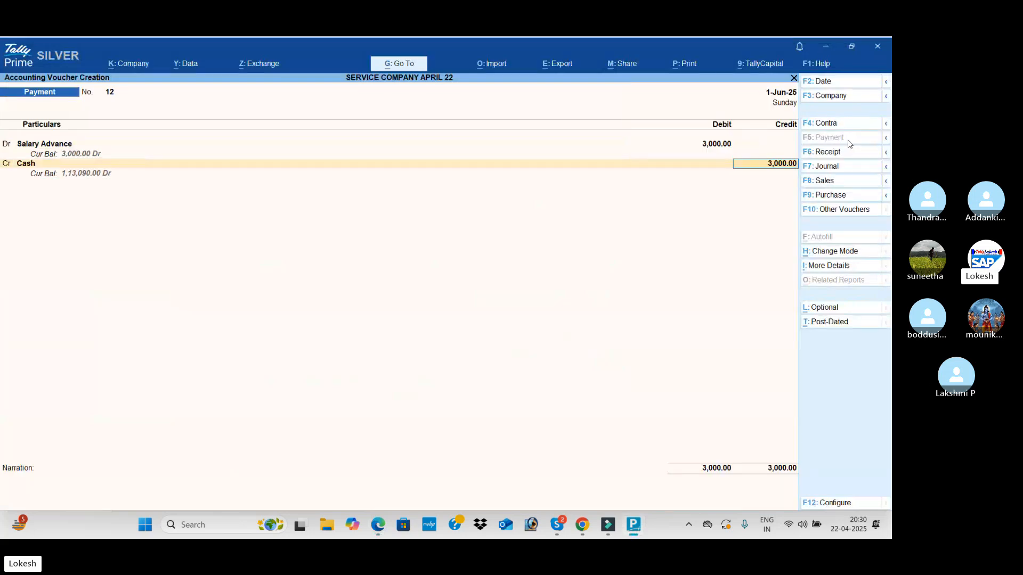
pyautogui.press('Return')
pyautogui.press('Return')
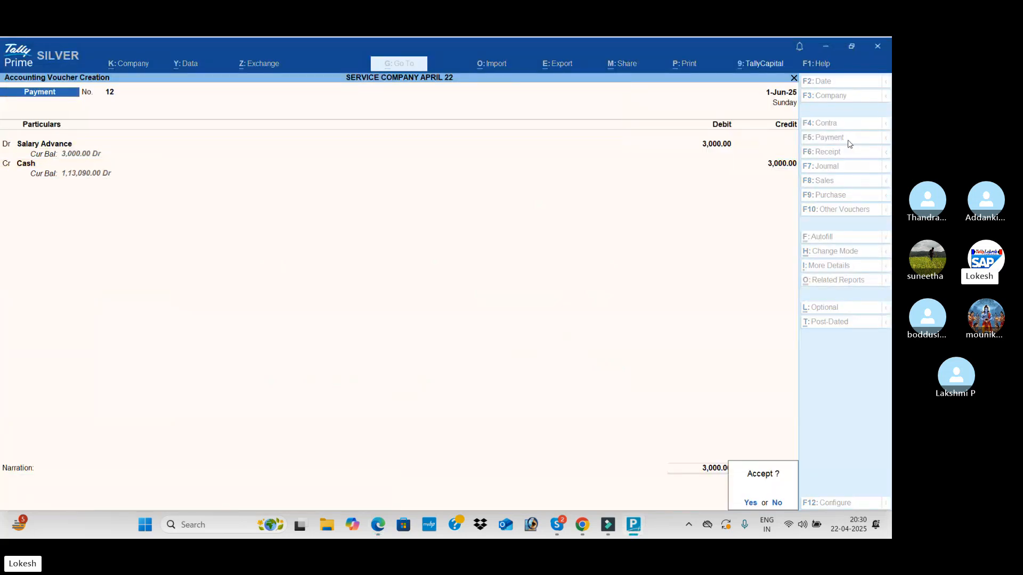
pyautogui.press('Return')
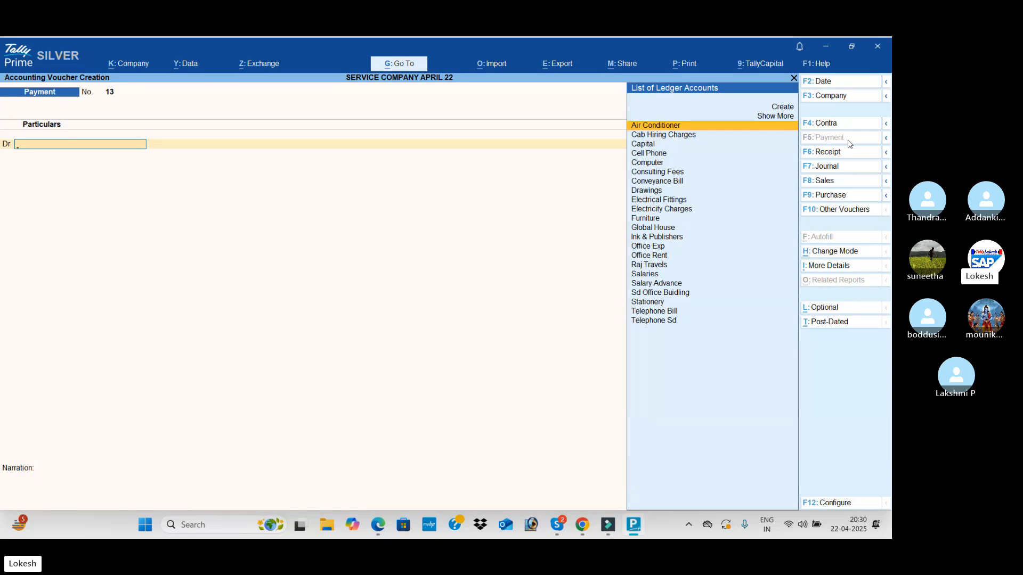
# Read the remaining June and the July transactions in the PDF and return to the payment voucher
pyautogui.hotkey('alt', 'Tab')
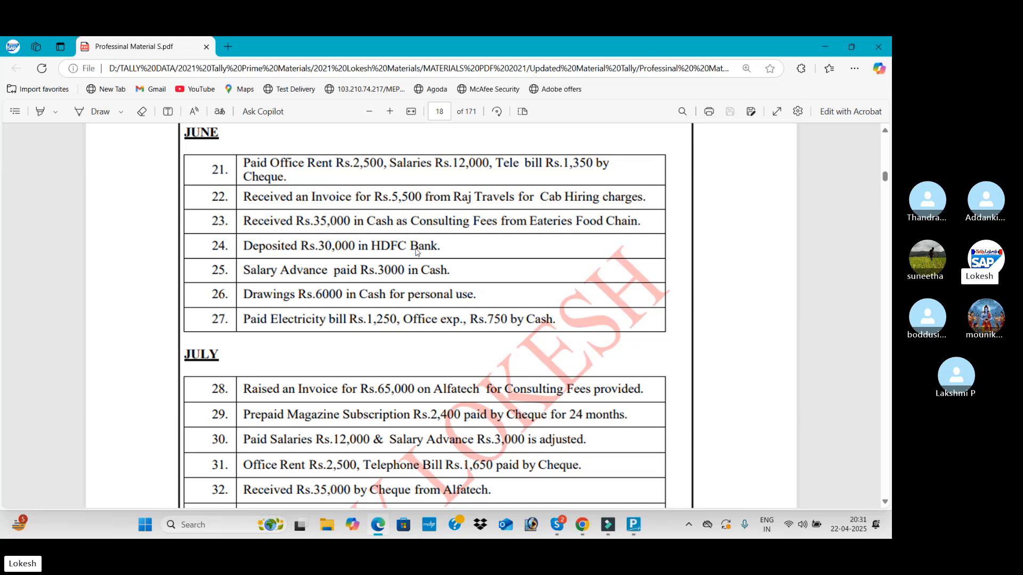
pyautogui.scroll(-3, 395, 257)
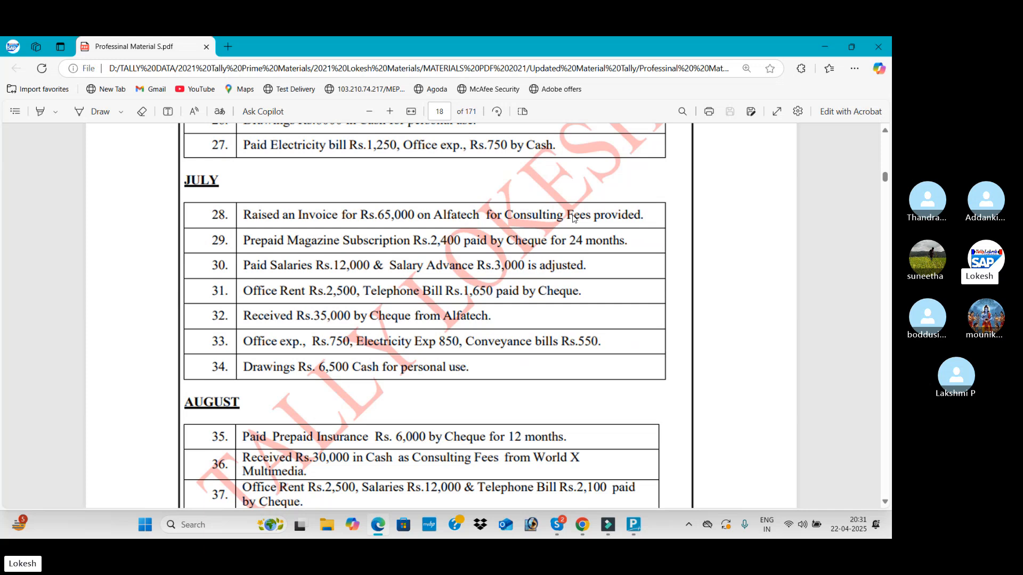
pyautogui.click(633, 524)
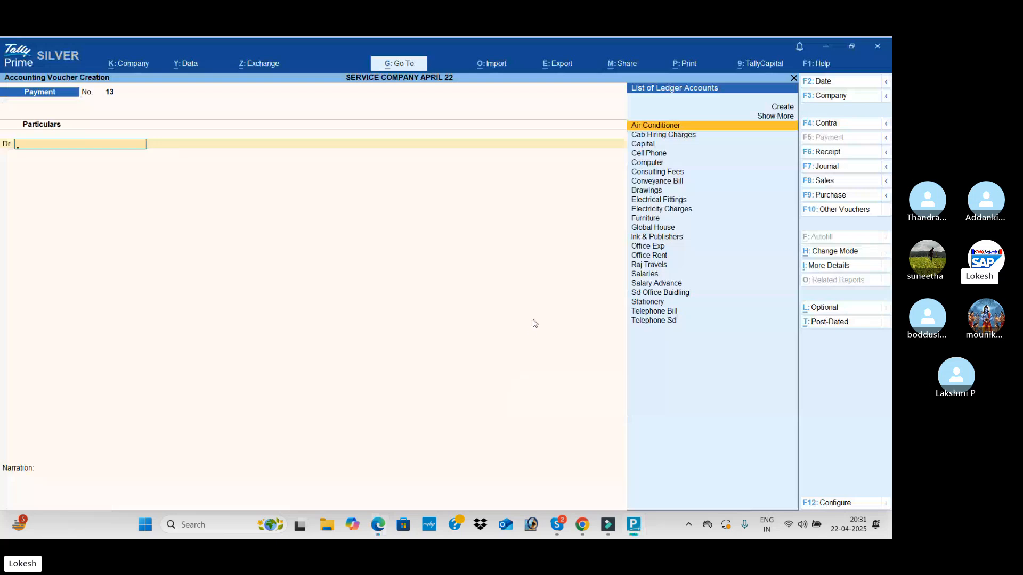
# Review the remaining June and the July transactions in the PDF and set the payment voucher's date to 1-Jul-25
pyautogui.hotkey('alt', 'Tab')
pyautogui.scroll(5, 419, 290)
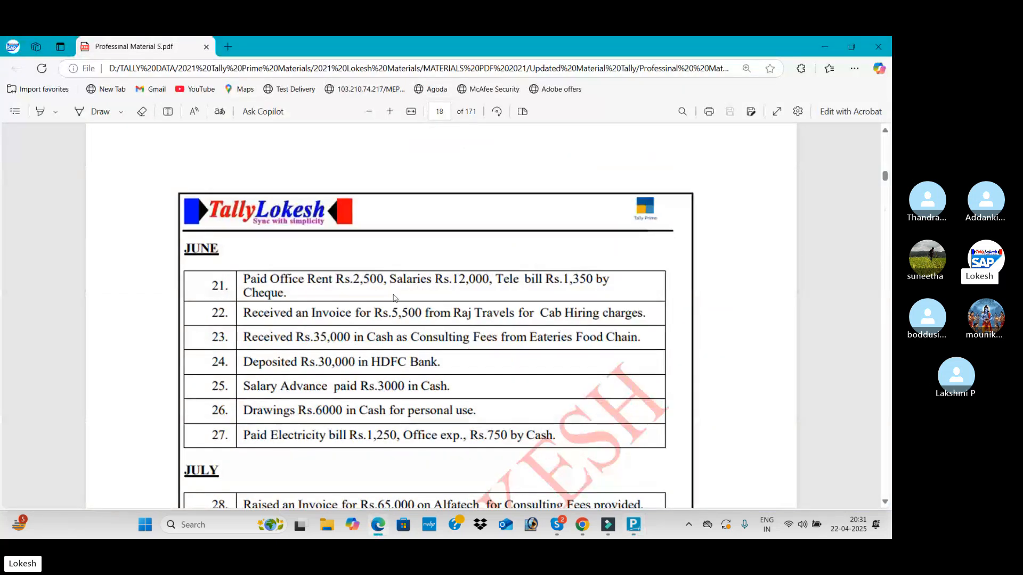
pyautogui.scroll(-4, 393, 300)
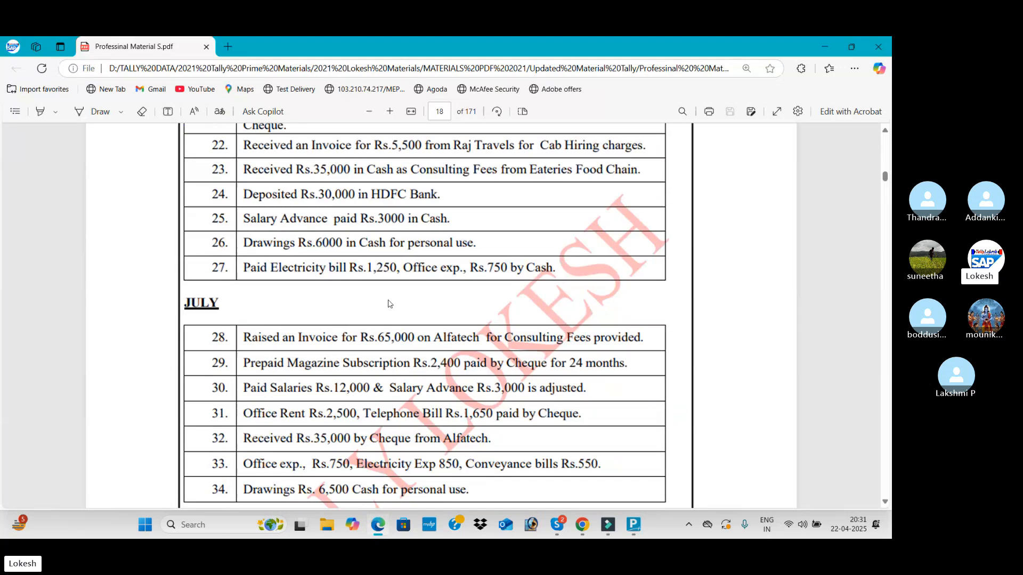
pyautogui.hotkey('alt', 'Tab')
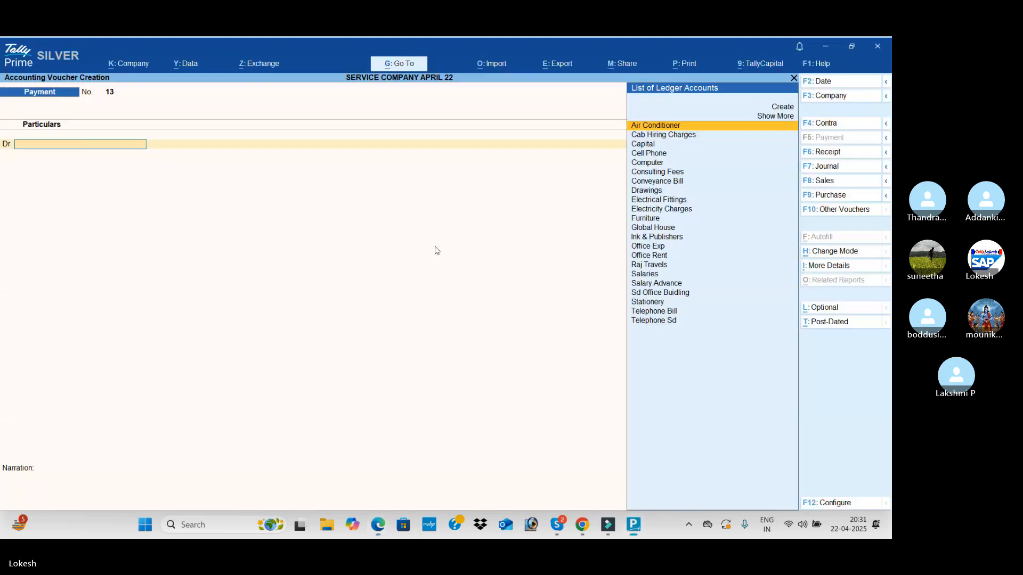
pyautogui.write('1-6')
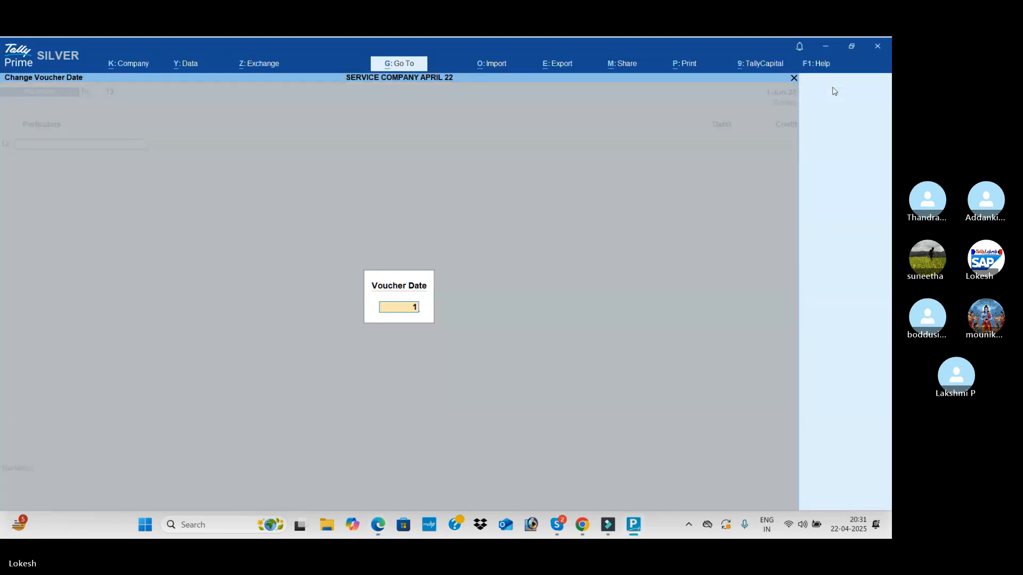
pyautogui.press('Return')
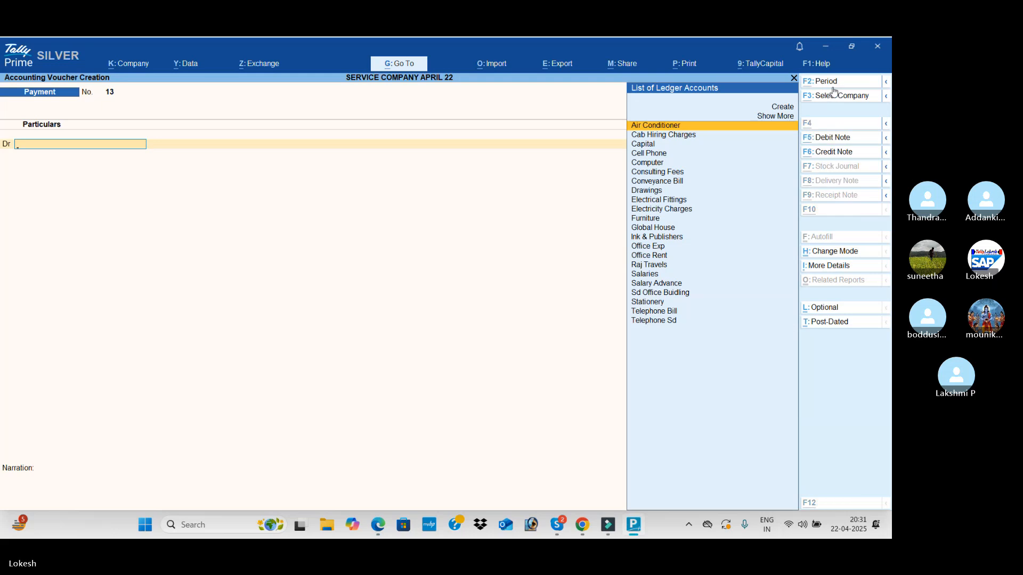
# Create the Alfatech Solutions ledger under Sundry Debtors from the voucher, leaving the address and other details at their defaults
pyautogui.hotkey('alt', 'c')
pyautogui.write('Alf')
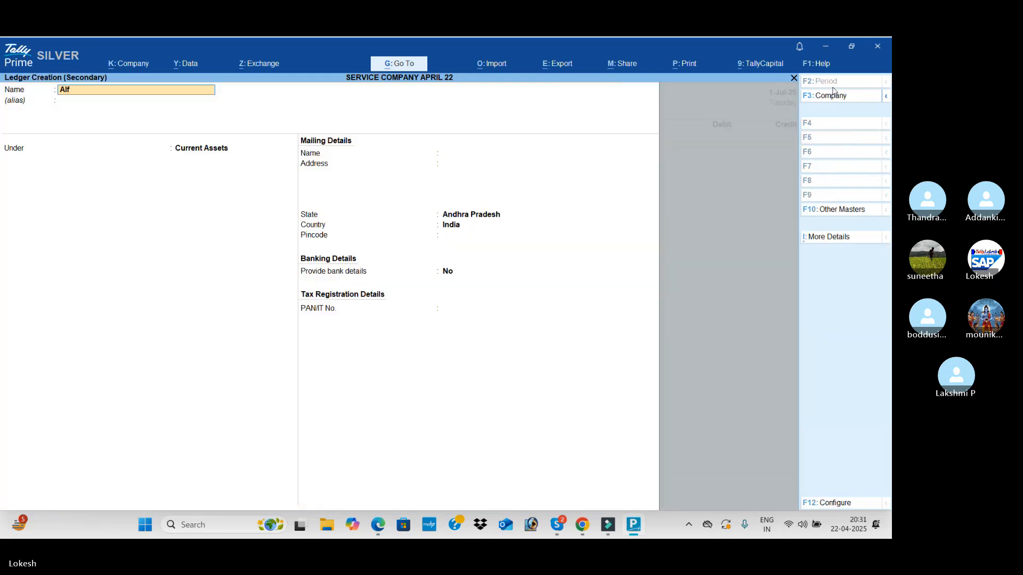
pyautogui.write('atech Solu')
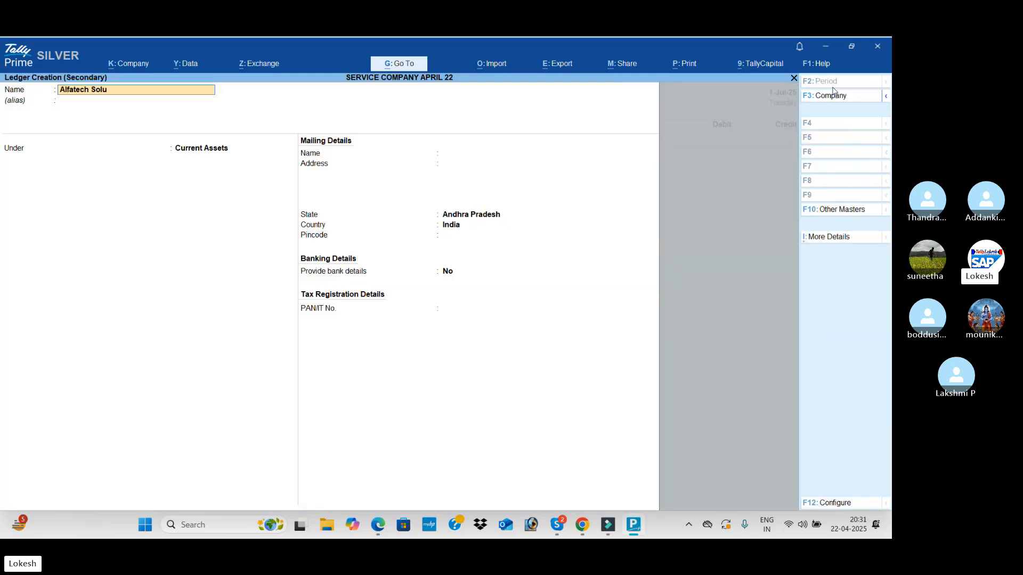
pyautogui.write('tions')
pyautogui.press('Return')
pyautogui.write('Su')
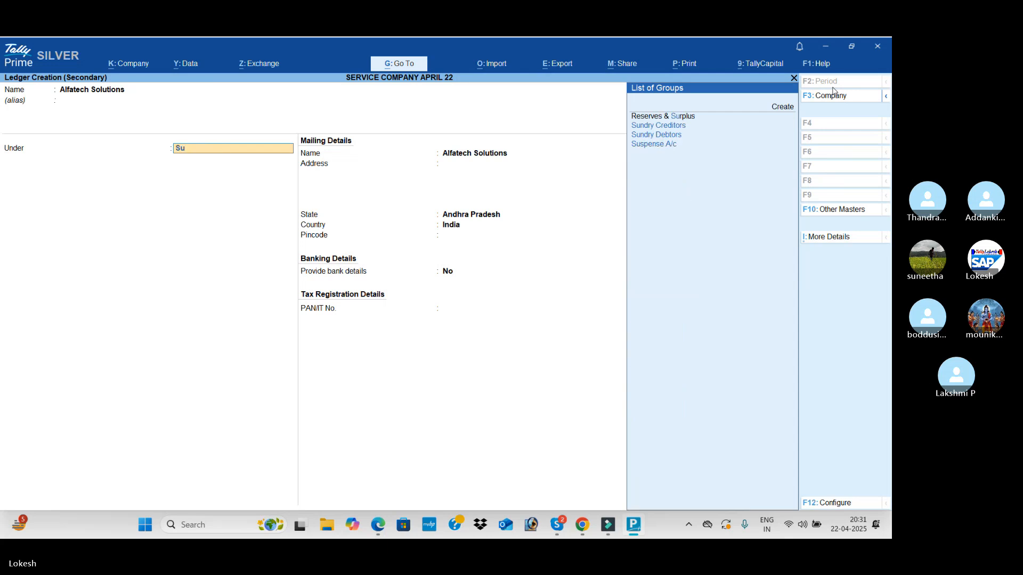
pyautogui.write('n')
pyautogui.press('Down')
pyautogui.press('Return')
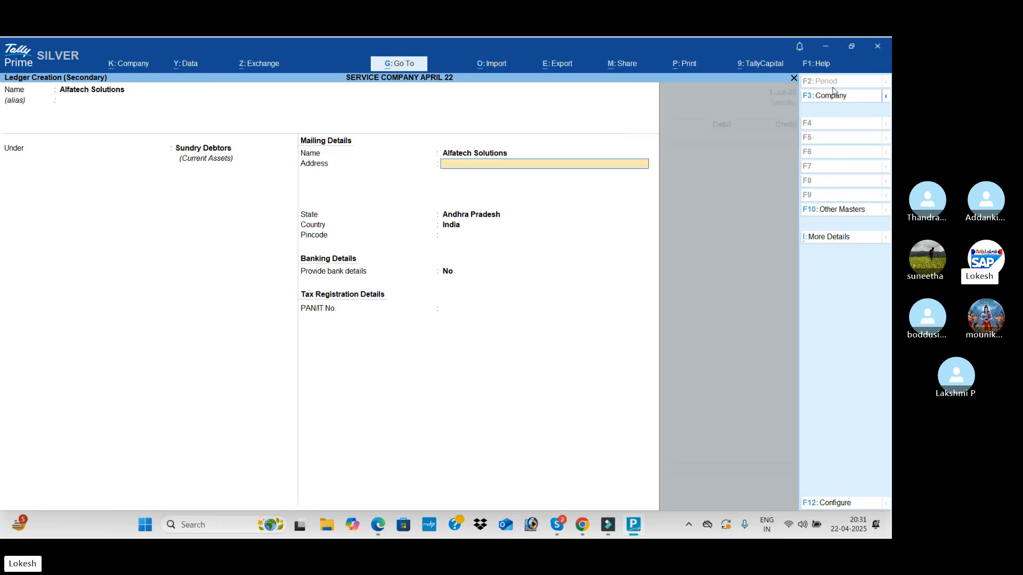
pyautogui.press('Return')
pyautogui.press('Return')
pyautogui.press('Return')
pyautogui.press('Return')
pyautogui.press('Return')
pyautogui.press('Return')
pyautogui.press('Return')
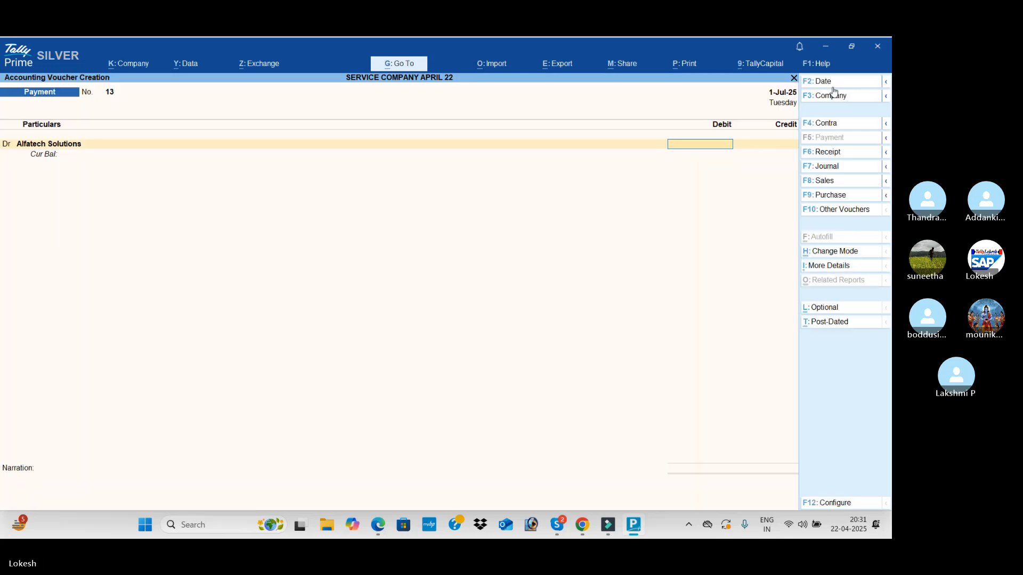
# Following the first July transaction in the PDF, debit Alfatech Solutions with 65,000 and credit Consulting Fees with 65,000
pyautogui.hotkey('alt', 'Tab')
pyautogui.hotkey('alt', 'Tab')
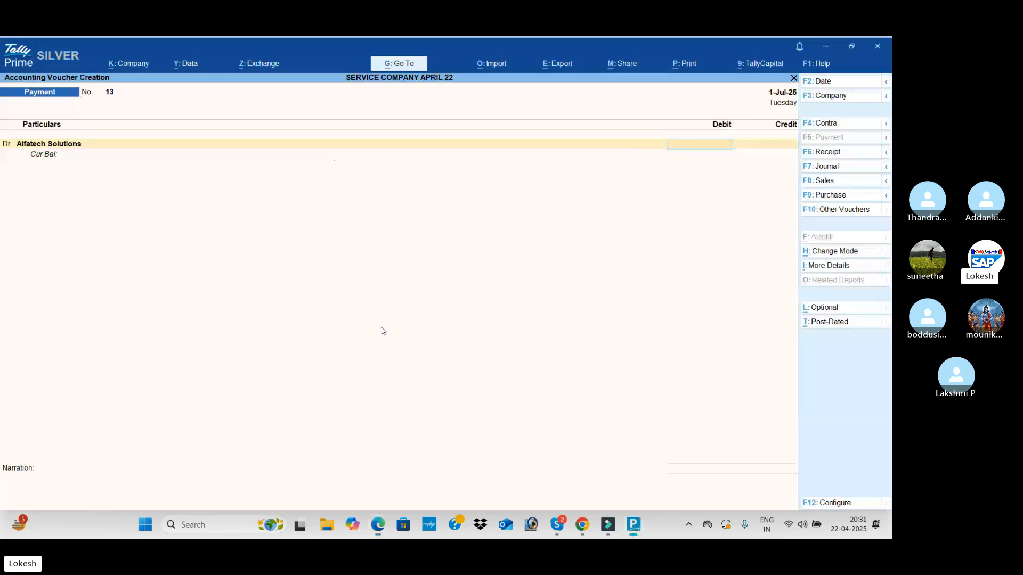
pyautogui.write('65000')
pyautogui.press('Return')
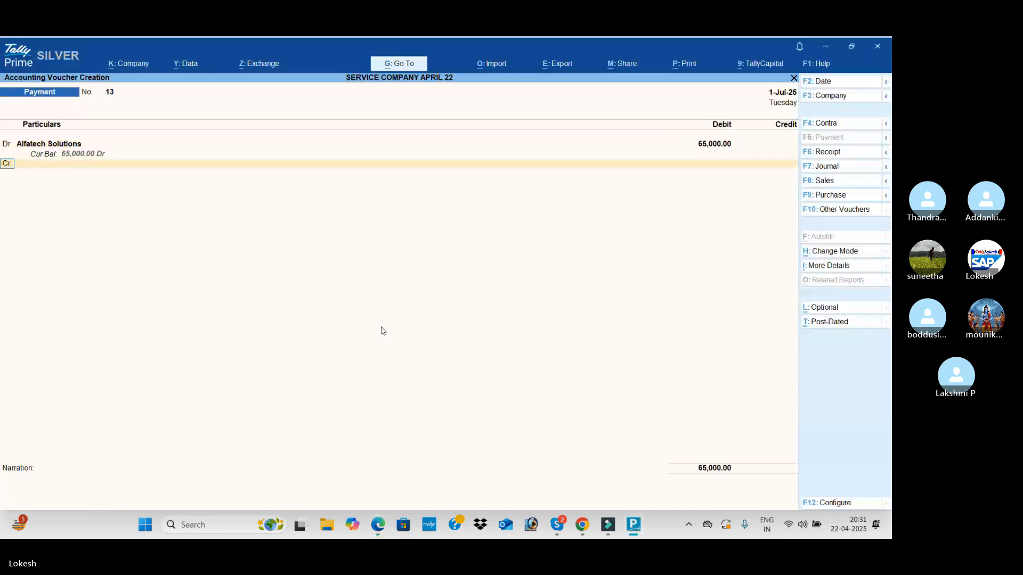
pyautogui.hotkey('alt', 'Tab')
pyautogui.hotkey('alt', 'Tab')
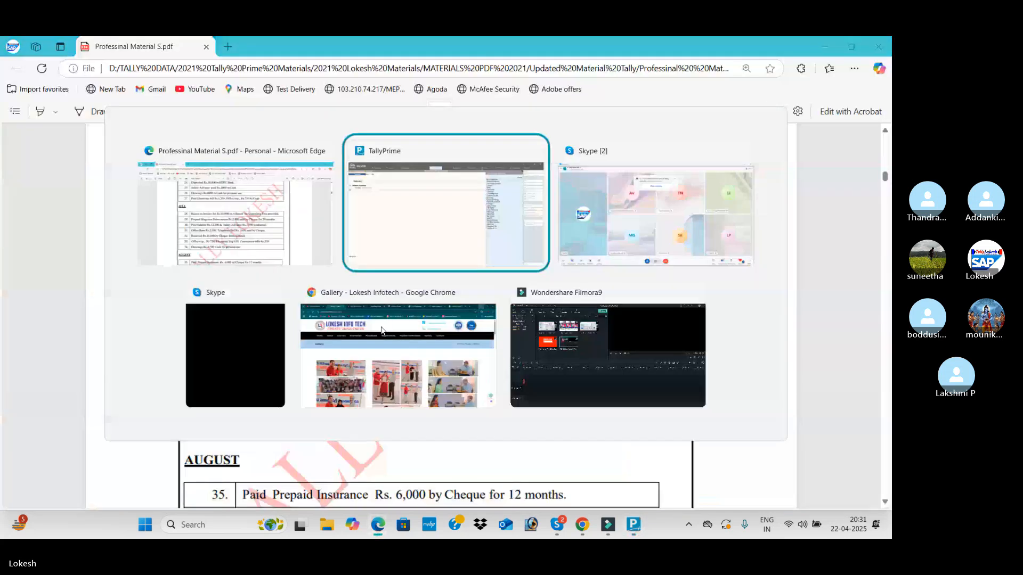
pyautogui.write('cons')
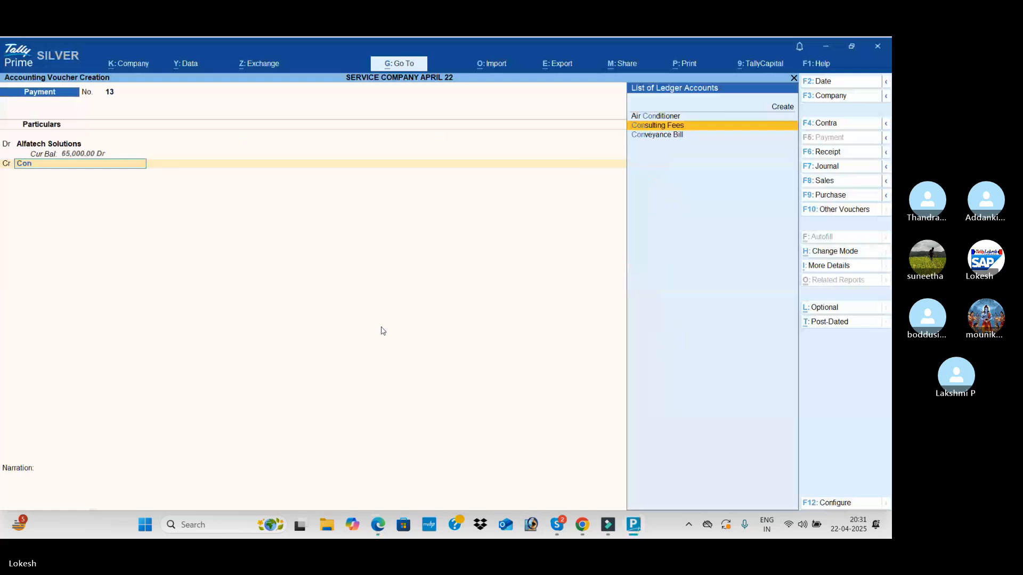
pyautogui.press('Return')
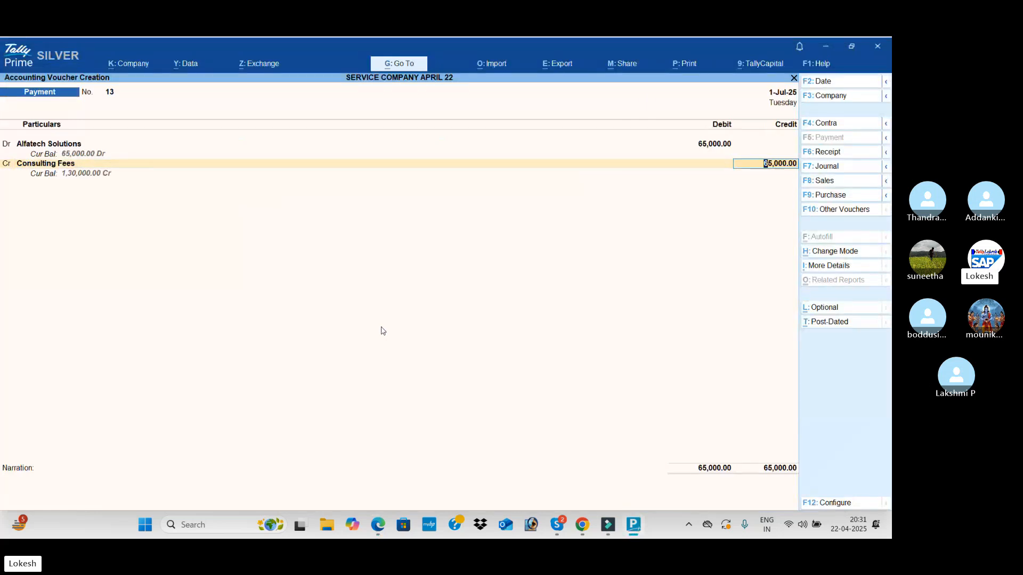
# Convert the Alfatech Solutions voucher to a Journal voucher and save it without a narration
pyautogui.click(829, 168)
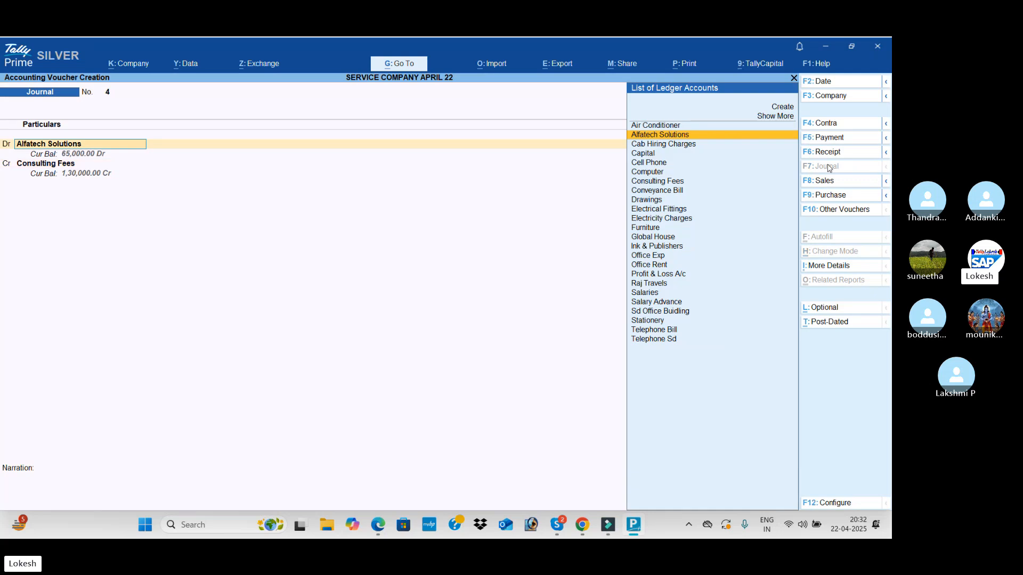
pyautogui.press('Return')
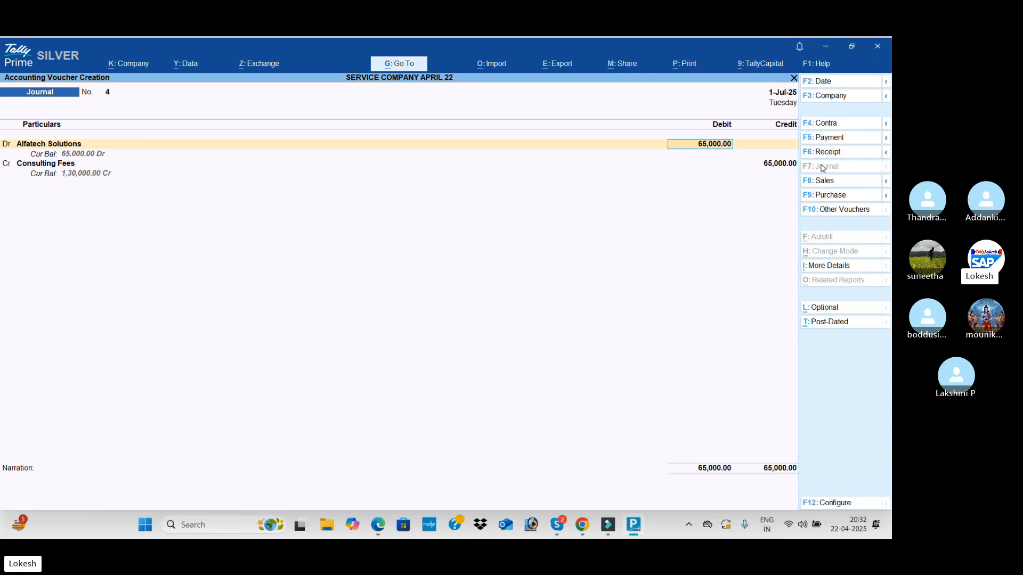
pyautogui.press('Return')
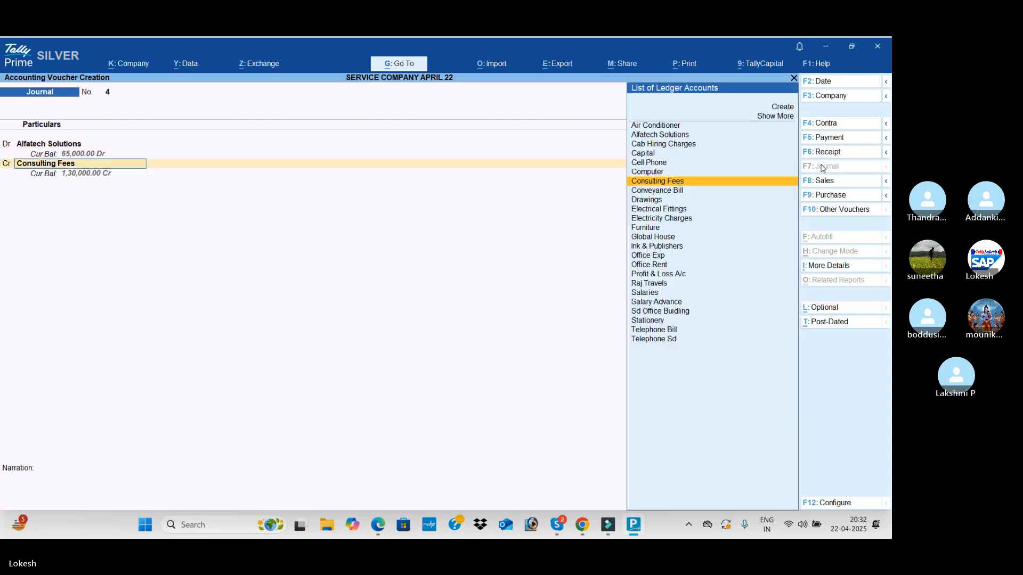
pyautogui.press('Return')
pyautogui.press('Return')
pyautogui.press('Return')
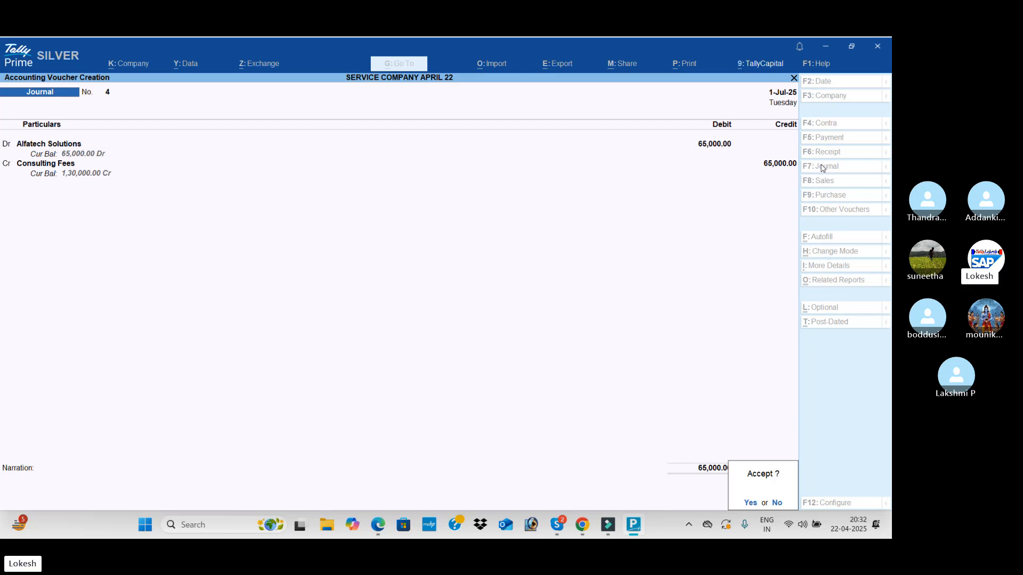
pyautogui.press('Return')
# Consult the prepaid magazine subscription transaction in the PDF and start a payment voucher in TallyPrime
pyautogui.hotkey('alt', 'Tab')
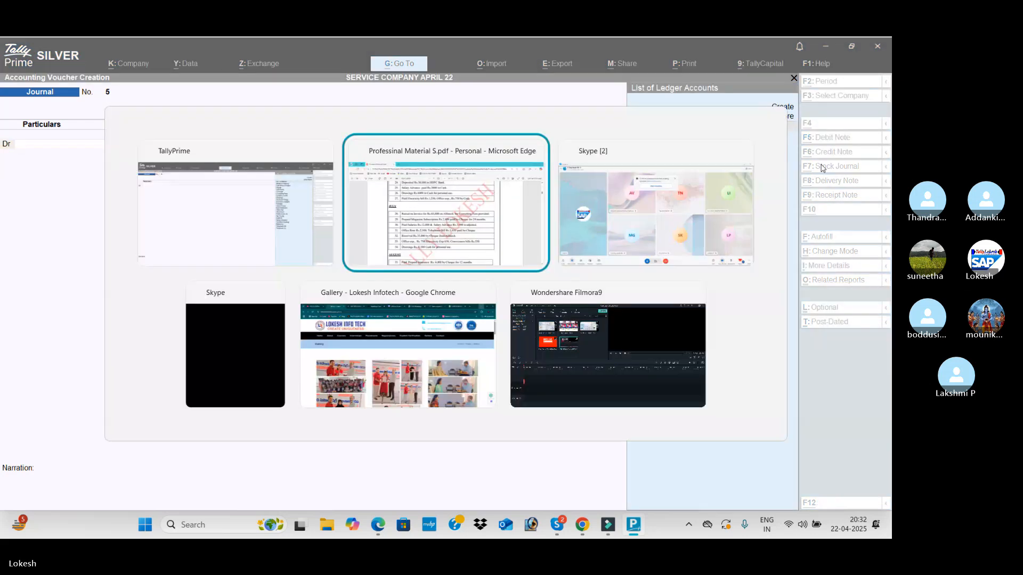
pyautogui.scroll(-1, 371, 282)
pyautogui.scroll(-1, 371, 282)
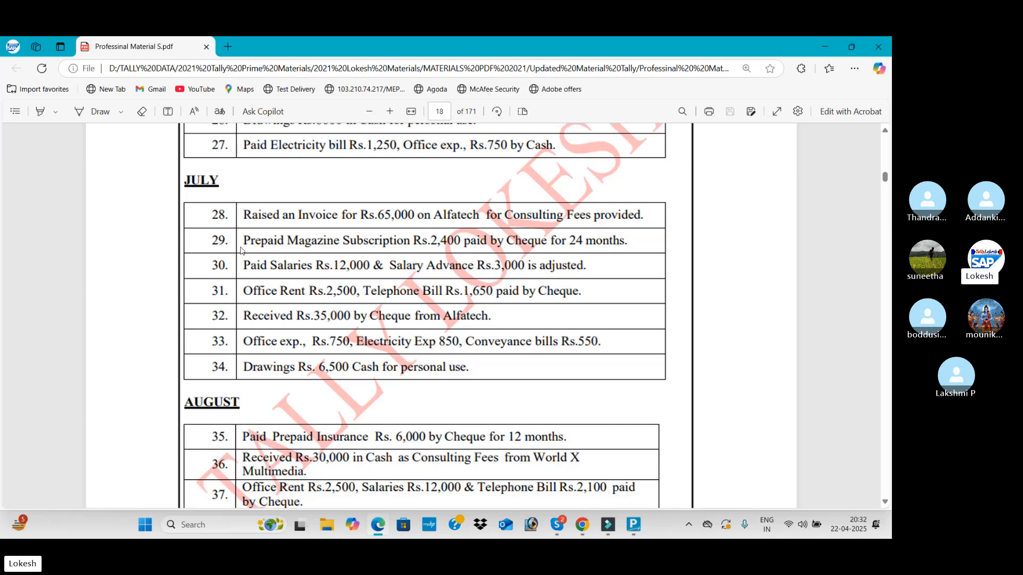
pyautogui.hotkey('alt', 'Tab')
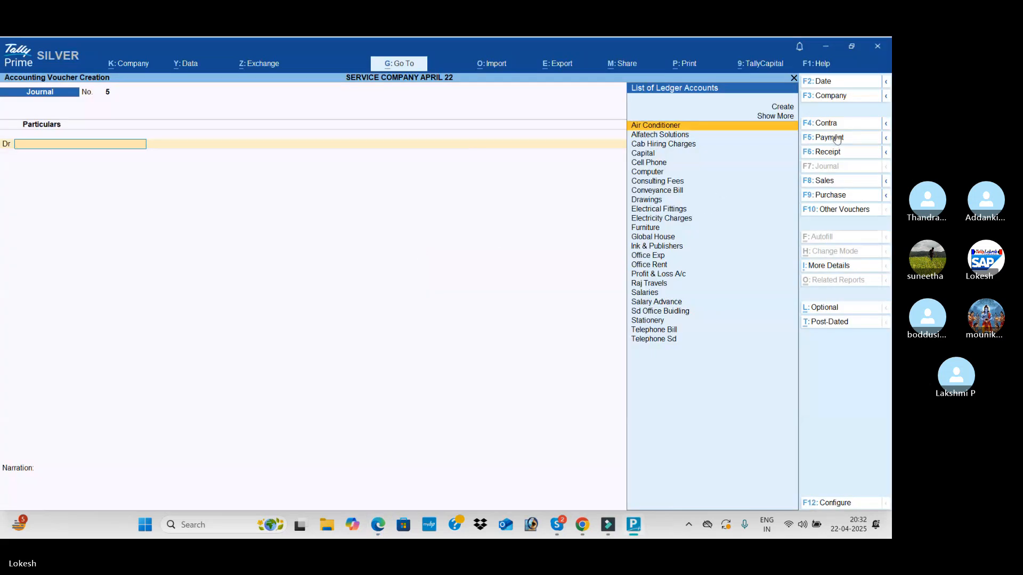
pyautogui.click(836, 139)
# Create the Prepaid Magazine Sub ledger under Current Assets from the payment voucher
pyautogui.hotkey('alt', 'c')
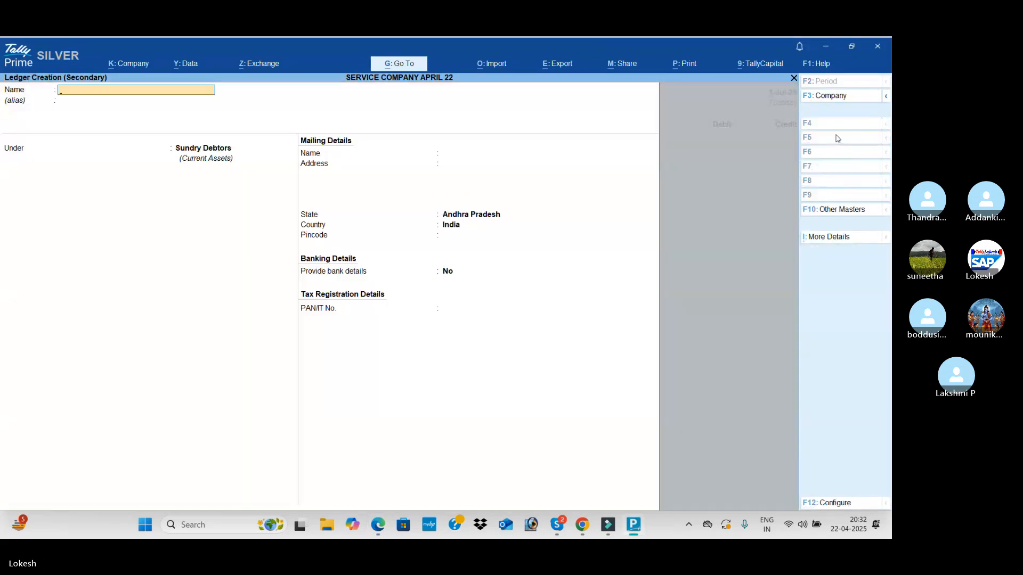
pyautogui.write('Prepaid Magazine Sub')
pyautogui.press('Return')
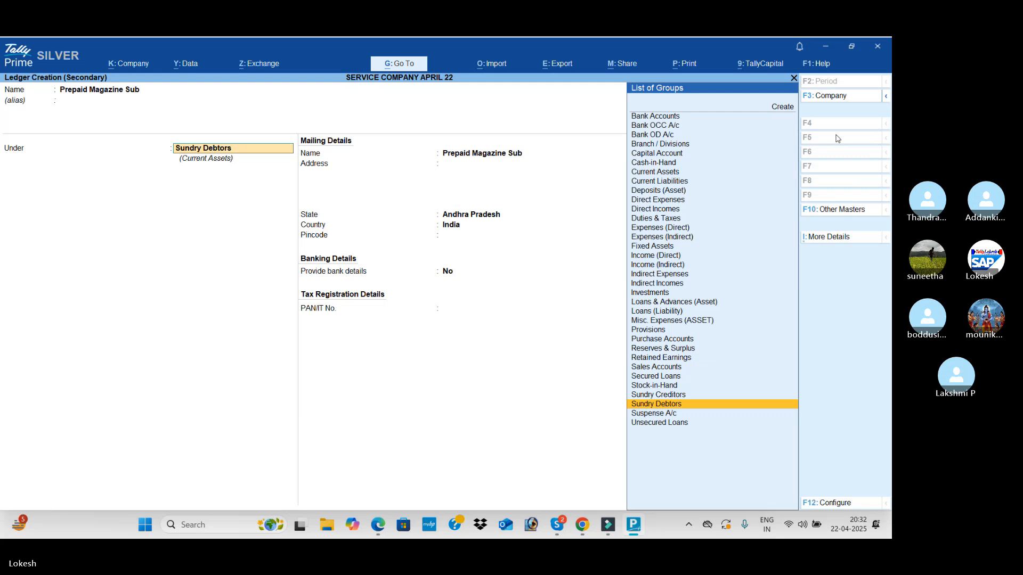
pyautogui.write('Cur')
pyautogui.press('Return')
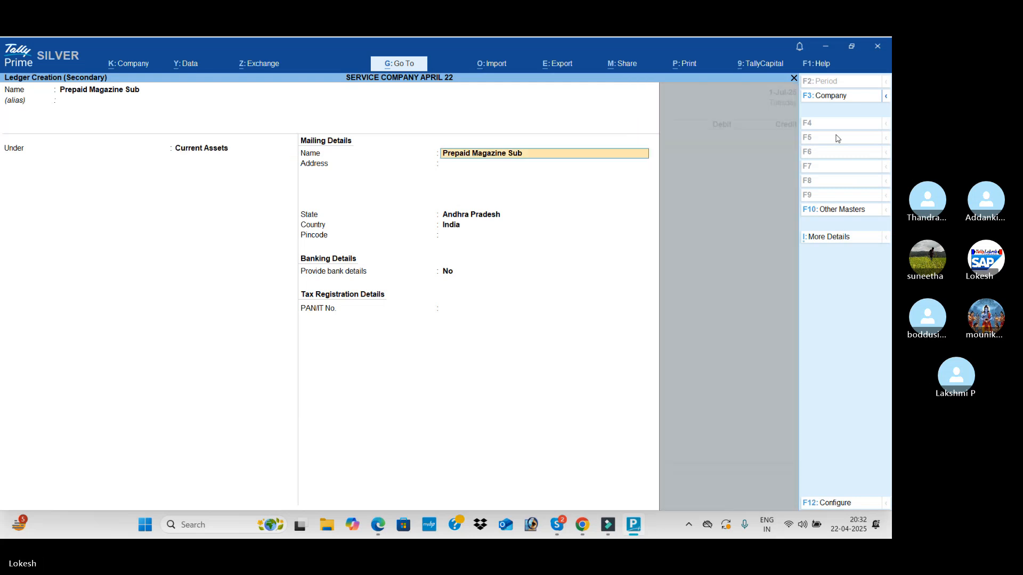
pyautogui.hotkey('ctrl', 'a')
# Check the magazine subscription amount in the PDF and debit Prepaid Magazine Sub with 2,400
pyautogui.hotkey('alt', 'Tab')
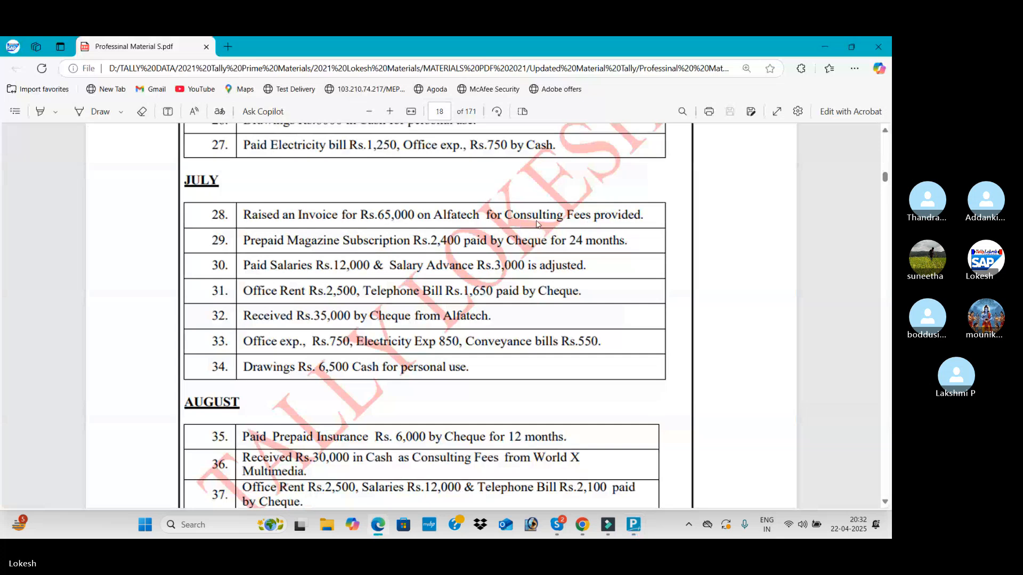
pyautogui.hotkey('alt', 'Tab')
pyautogui.write('2400')
pyautogui.press('Return')
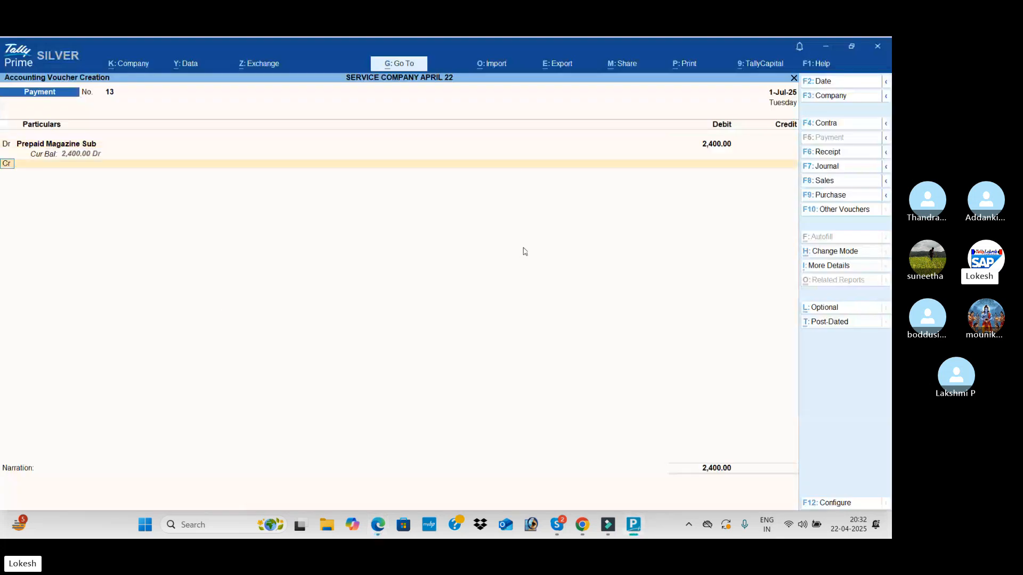
# Check the payment mode in the PDF, credit Hdfc Bank with 2,400 by cheque dated 1-Jul-25 without an instrument number, and save the voucher
pyautogui.hotkey('alt', 'Tab')
pyautogui.hotkey('alt', 'Tab')
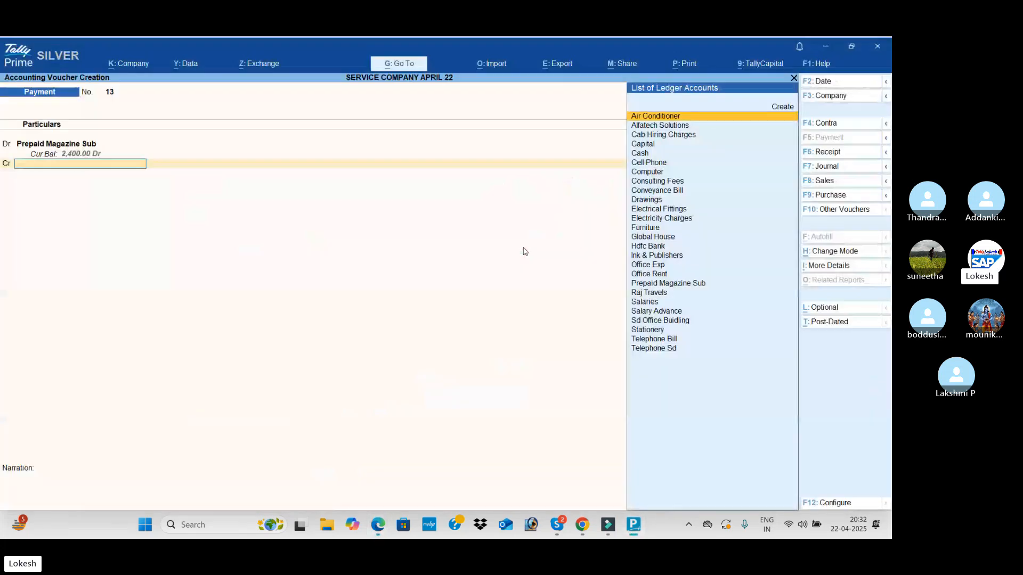
pyautogui.write('H')
pyautogui.press('Return')
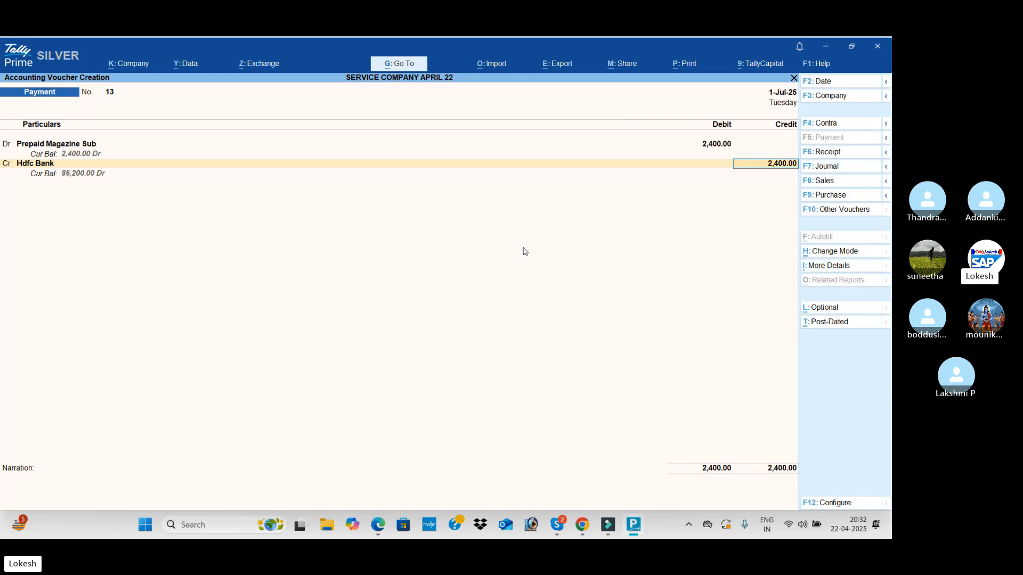
pyautogui.press('Return')
pyautogui.press('Return')
pyautogui.press('Return')
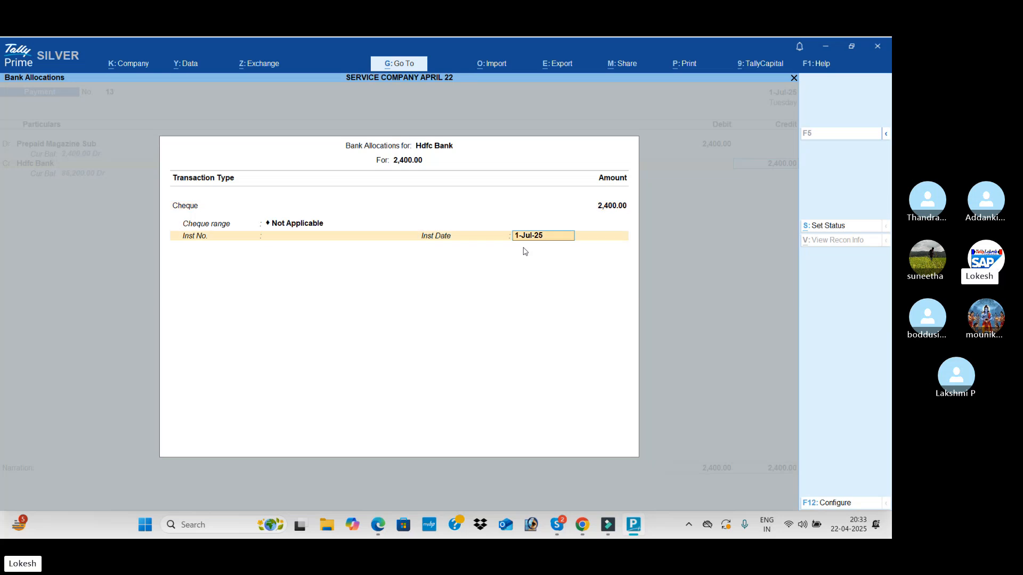
pyautogui.press('Return')
pyautogui.press('Return')
pyautogui.press('Return')
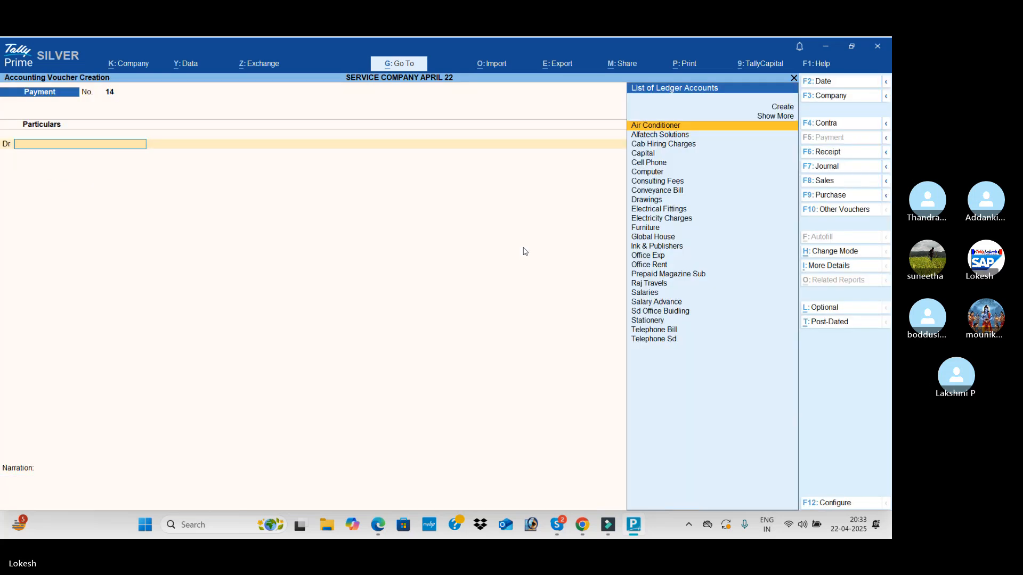
# Consult the July salary transaction in the PDF and debit Salaries with 12,000 in the new payment voucher
pyautogui.hotkey('alt', 'Tab')
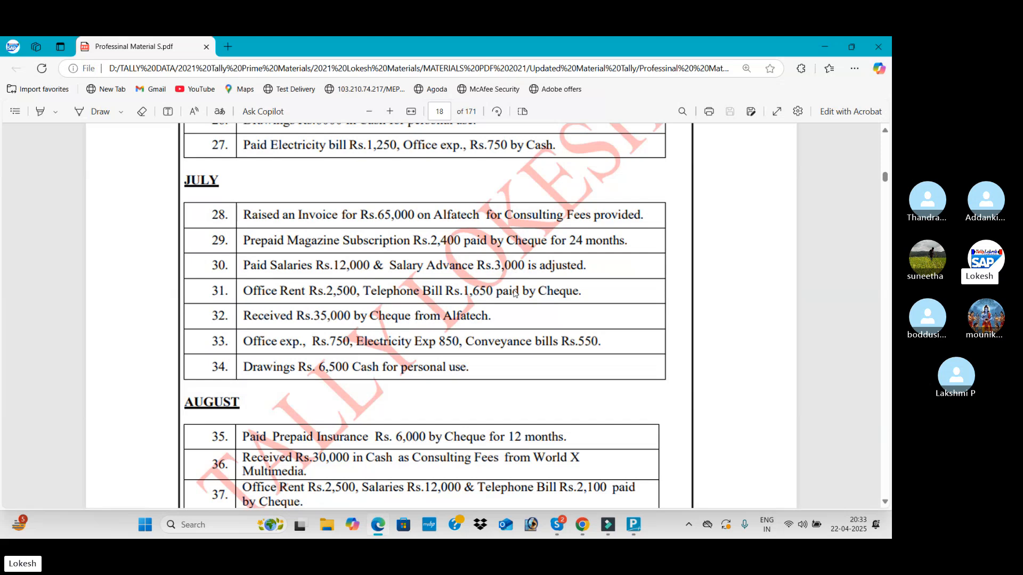
pyautogui.hotkey('alt', 'Tab')
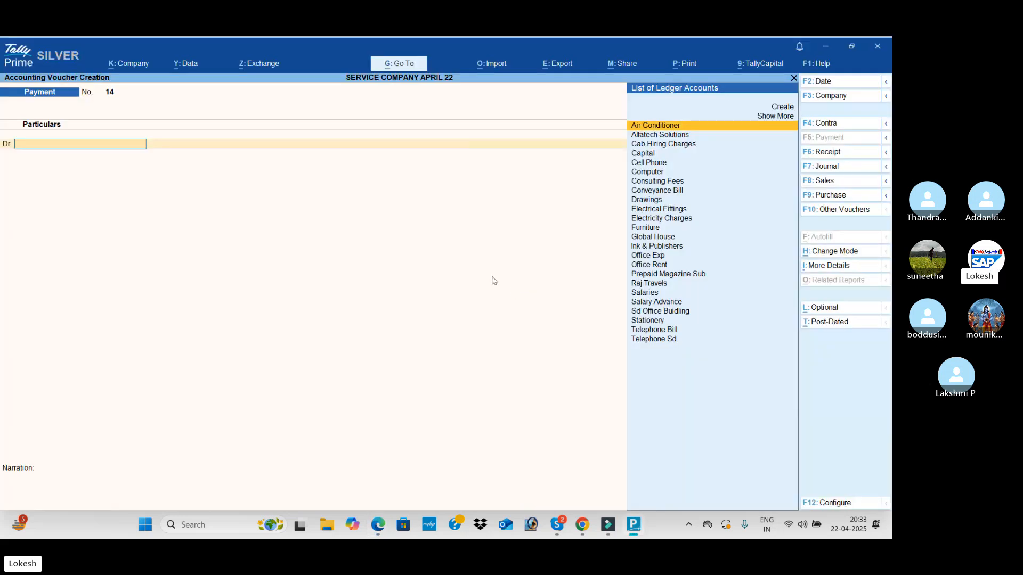
pyautogui.write('Sa')
pyautogui.press('Return')
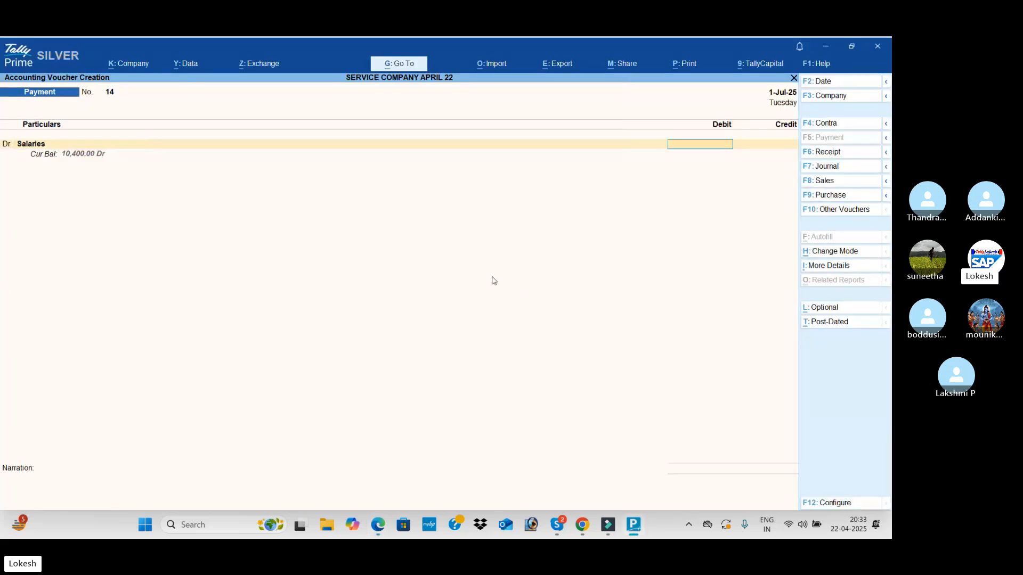
pyautogui.write('12000')
pyautogui.press('Return')
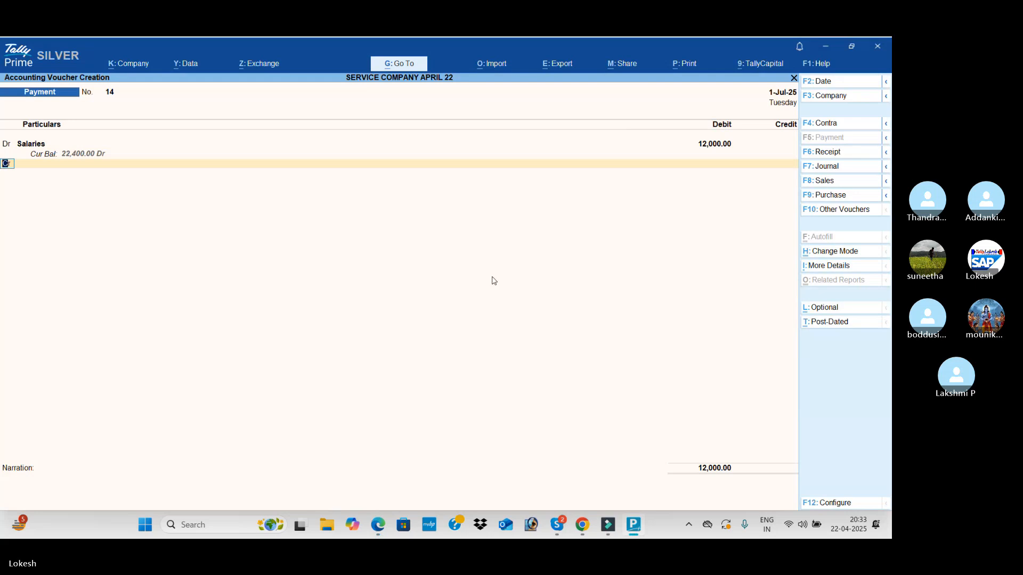
# Credit Salary Advance with 3,000 in the salary payment voucher
pyautogui.press('Return')
pyautogui.write('Sa')
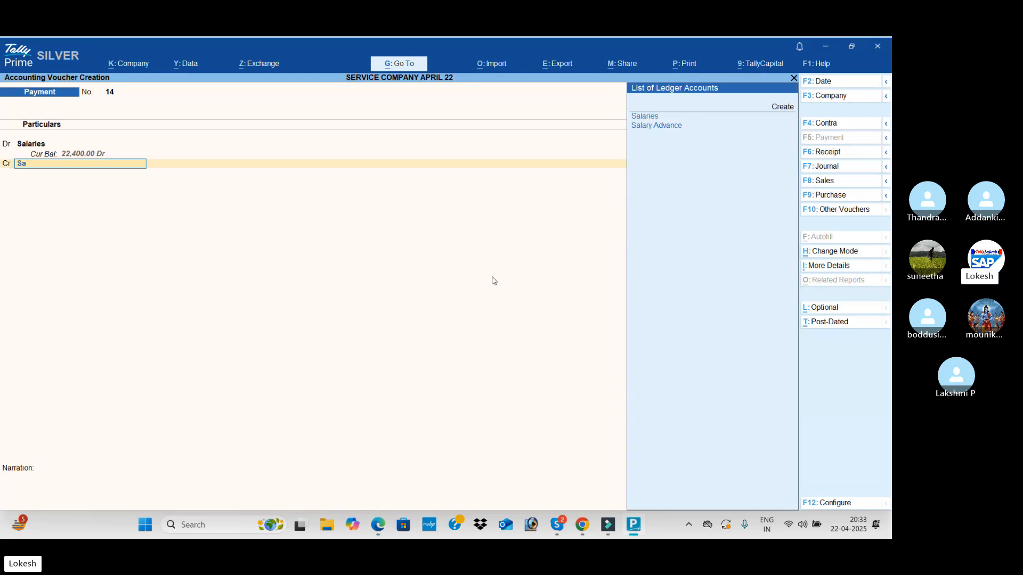
pyautogui.press('Down')
pyautogui.press('Return')
pyautogui.write('3000')
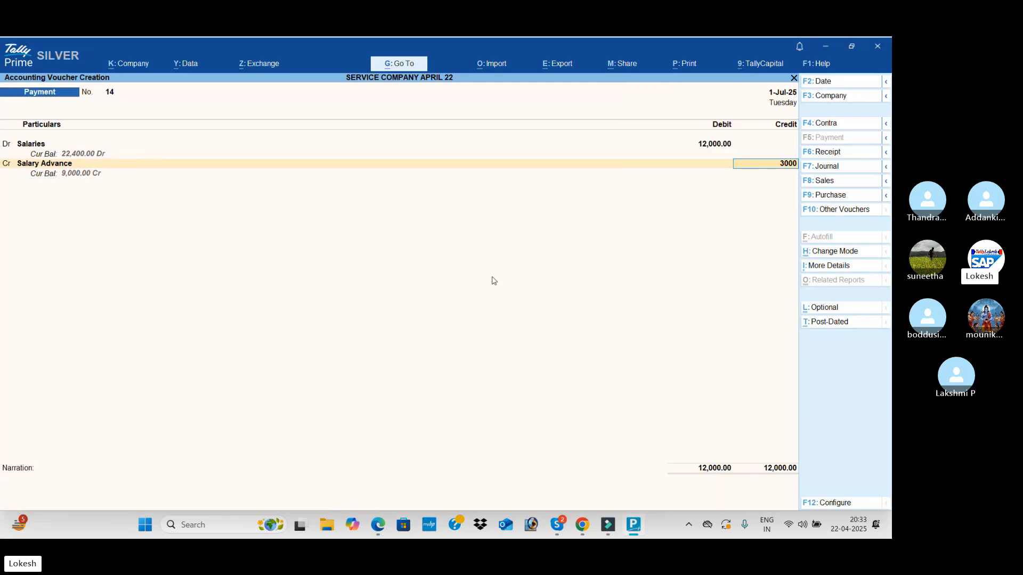
pyautogui.press('Return')
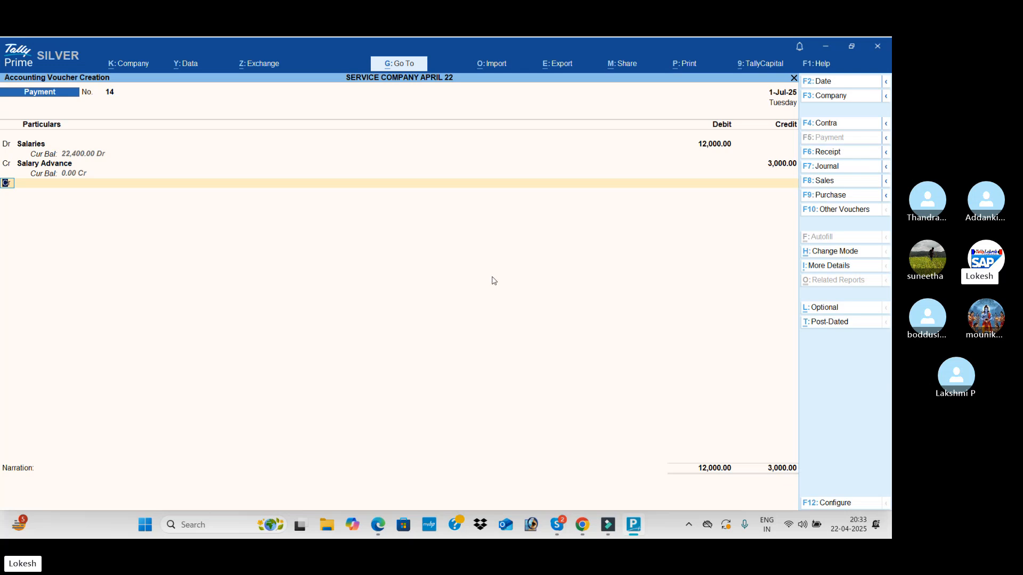
# Check the salary transaction in the PDF, credit Cash with the remaining 9,000, and save the payment voucher
pyautogui.press('Return')
pyautogui.hotkey('alt', 'Tab')
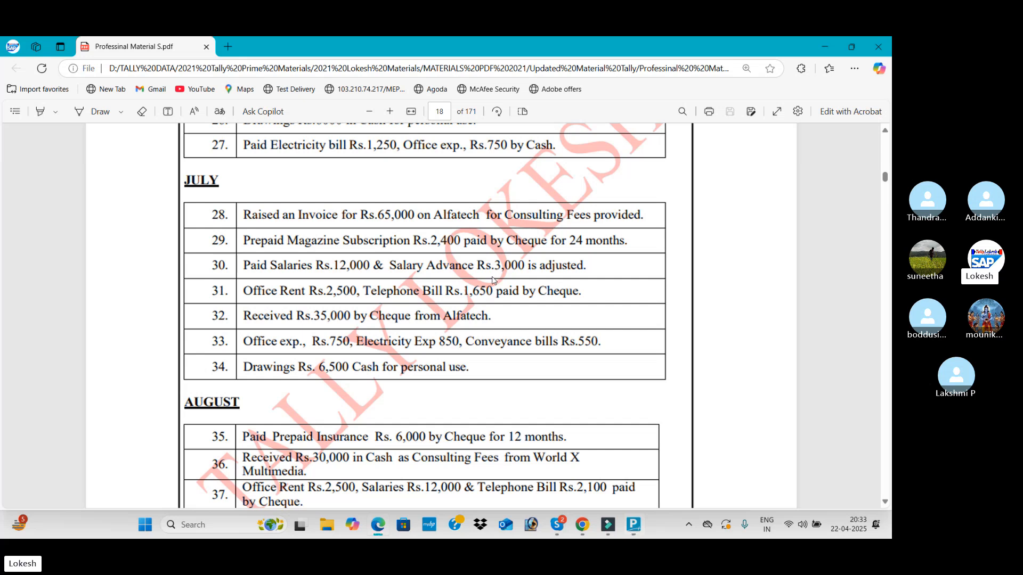
pyautogui.hotkey('alt', 'Tab')
pyautogui.write('cash')
pyautogui.press('Return')
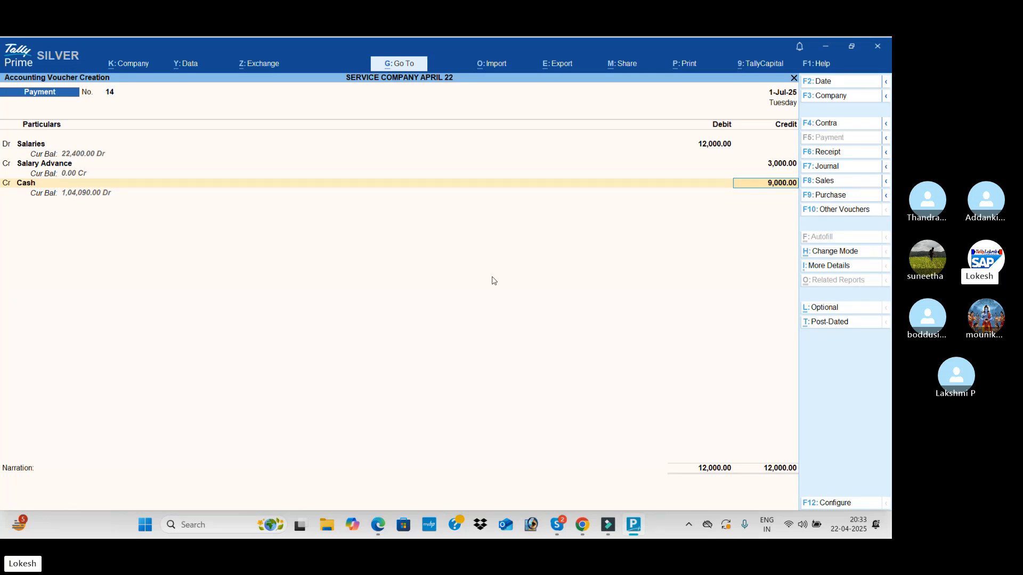
pyautogui.press('Return')
pyautogui.press('Return')
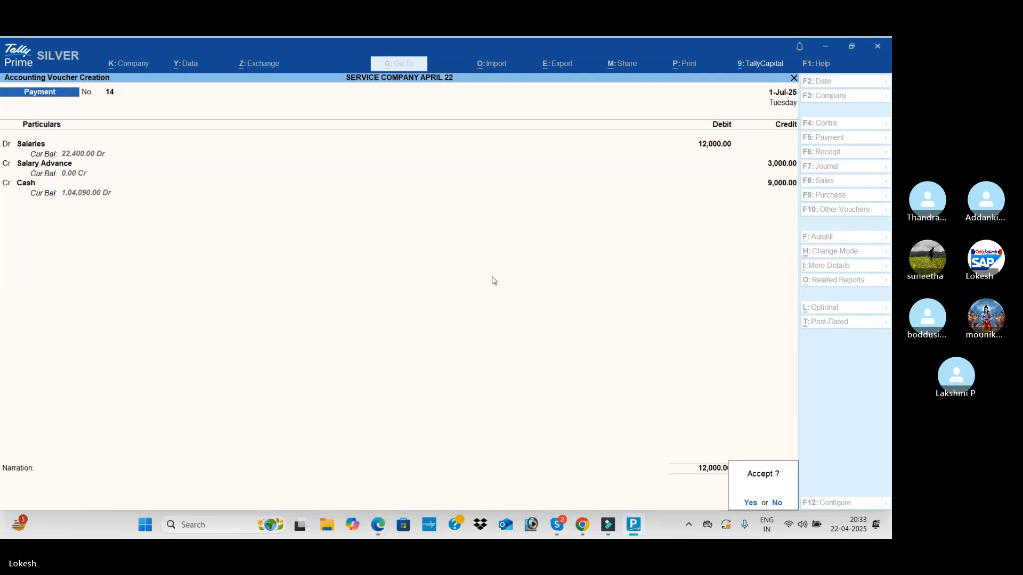
pyautogui.press('Return')
# Look up the August transactions in the PDF and set the new payment voucher's date to 1-Aug-25
pyautogui.hotkey('alt', 'Tab')
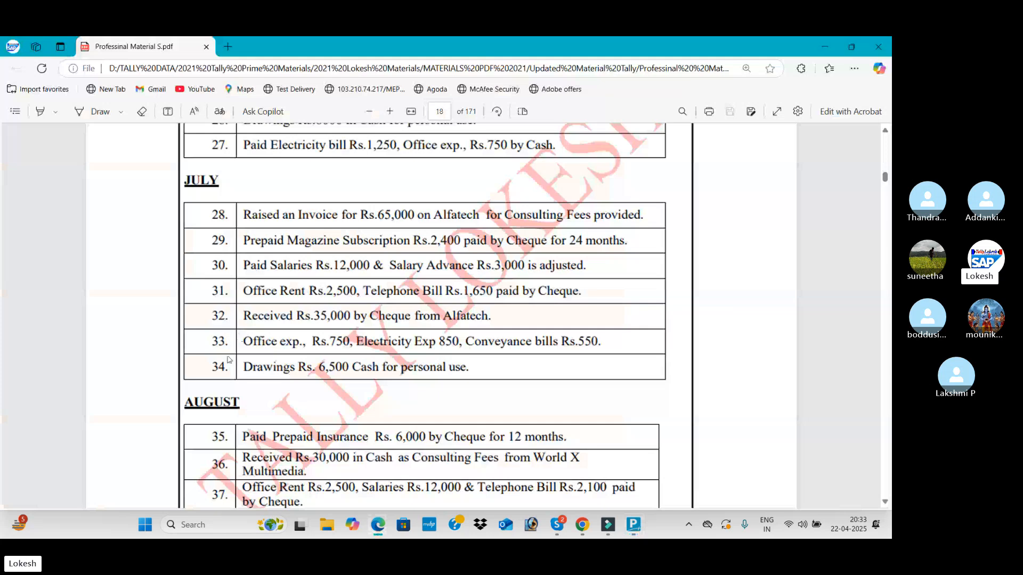
pyautogui.scroll(-4, 357, 334)
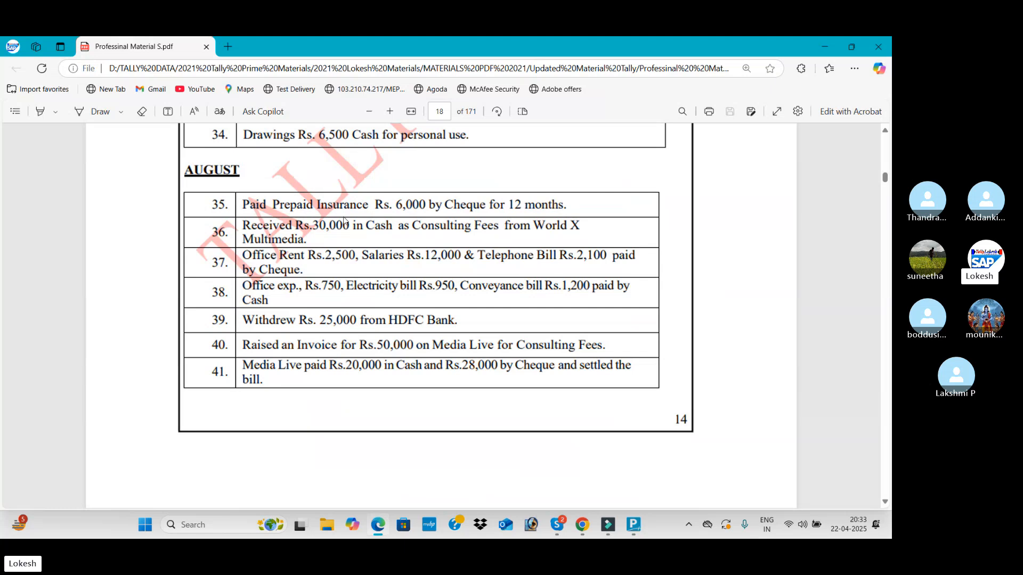
pyautogui.hotkey('alt', 'Tab')
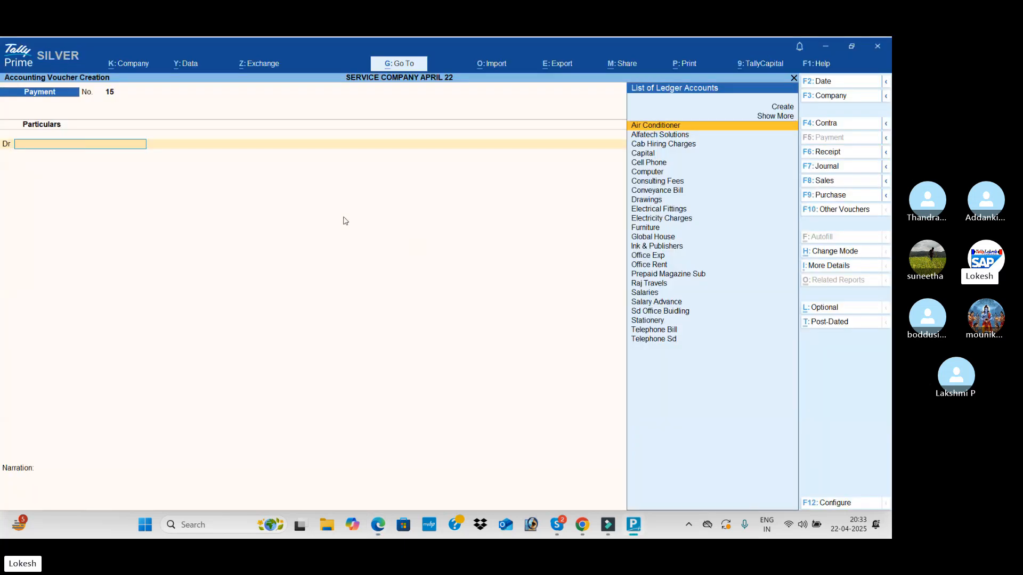
pyautogui.click(847, 84)
pyautogui.write('1-8')
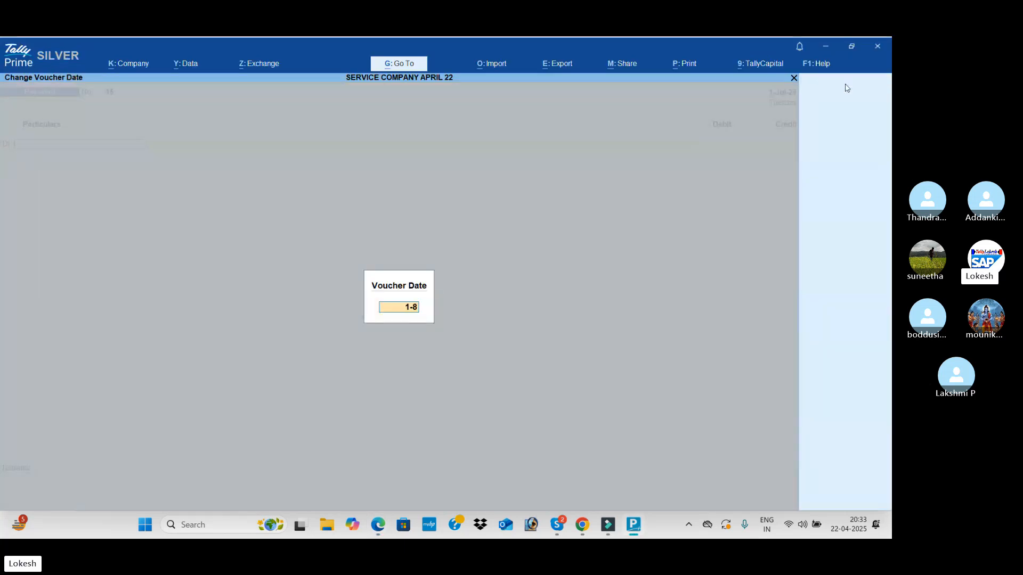
pyautogui.press('Return')
# Create the Prepaid Insurance ledger under Current Assets from the payment voucher
pyautogui.hotkey('alt', 'c')
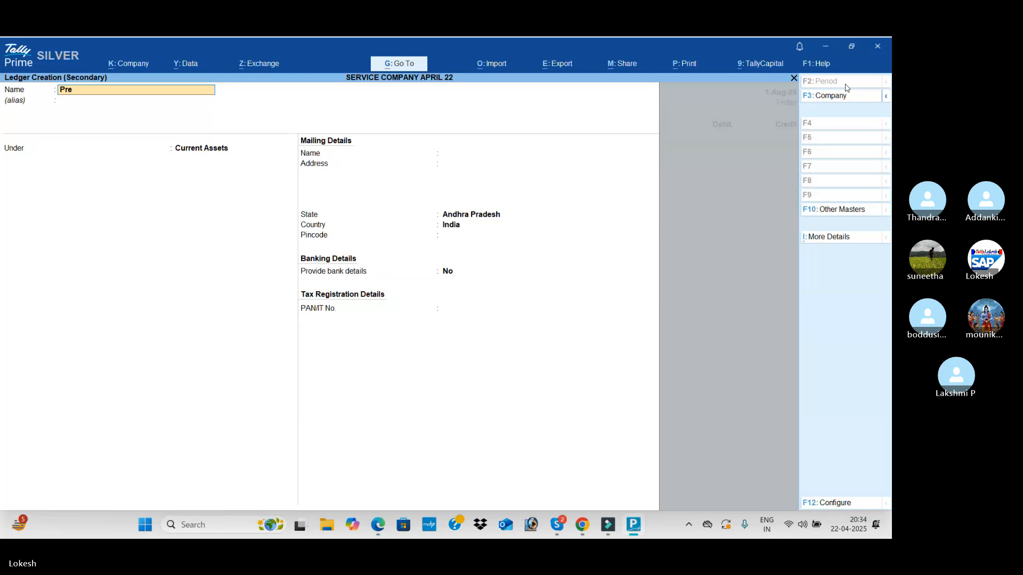
pyautogui.write('Prepaid insurance')
pyautogui.press('Return')
pyautogui.press('Return')
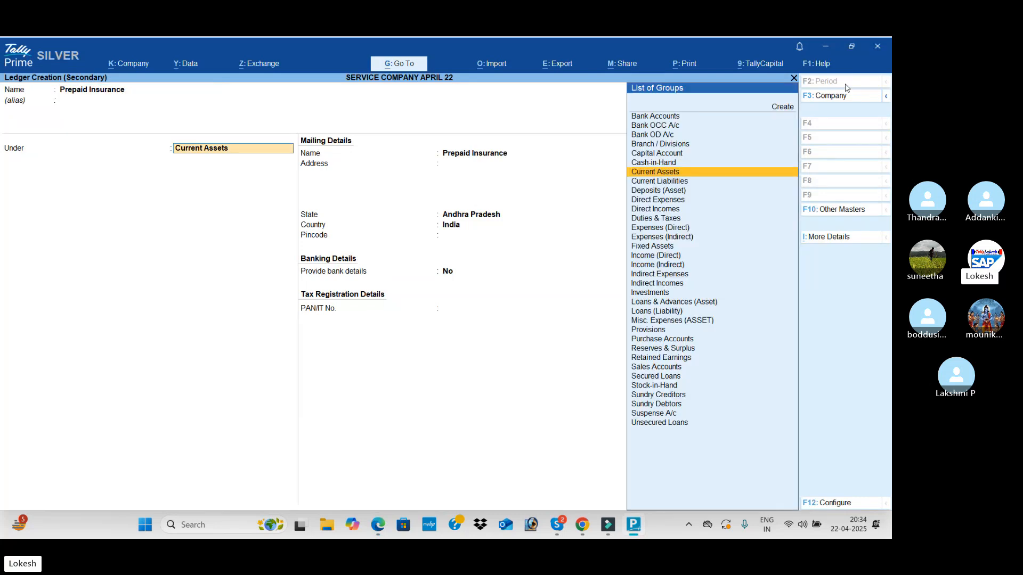
pyautogui.press('Return')
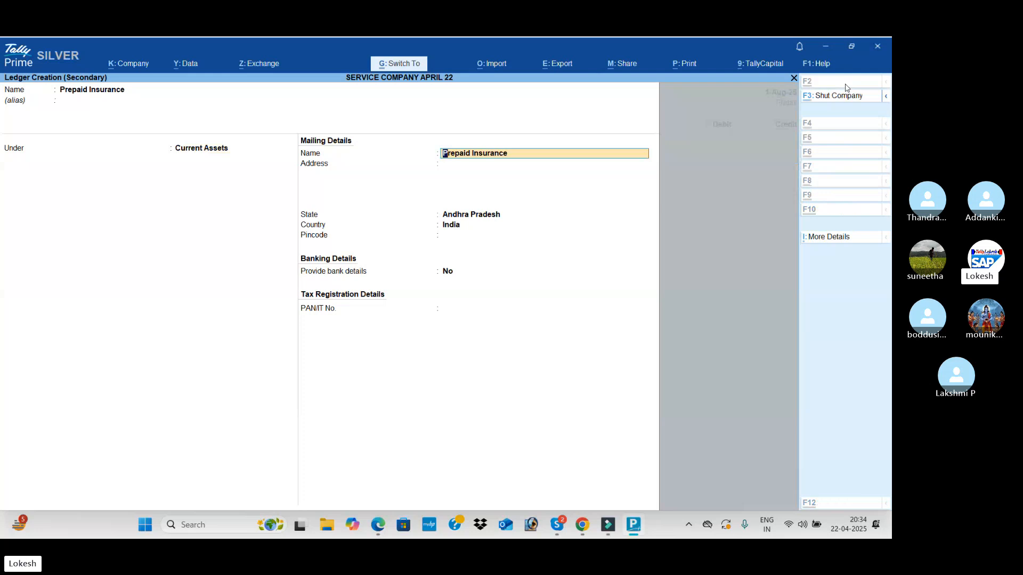
pyautogui.hotkey('ctrl', 'a')
# Check the prepaid insurance amount in the PDF and debit Prepaid Insurance with 6,000
pyautogui.hotkey('alt', 'Tab')
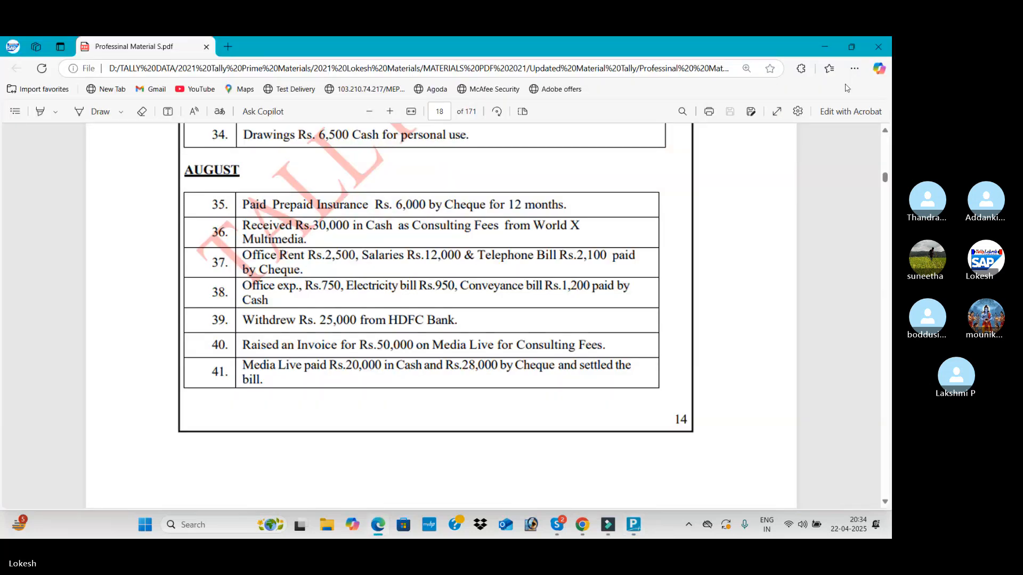
pyautogui.hotkey('alt', 'Tab')
pyautogui.write('6000')
pyautogui.press('Return')
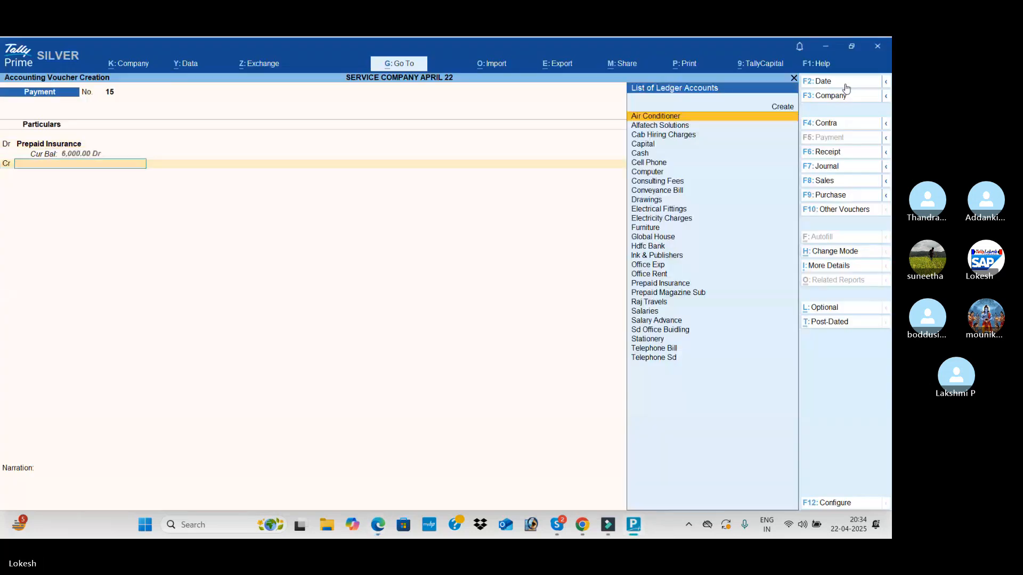
# Check the insurance payment mode in the PDF, credit Hdfc Bank with 6,000, and save the voucher
pyautogui.hotkey('alt', 'Tab')
pyautogui.hotkey('alt', 'Tab')
pyautogui.write('h')
pyautogui.press('Return')
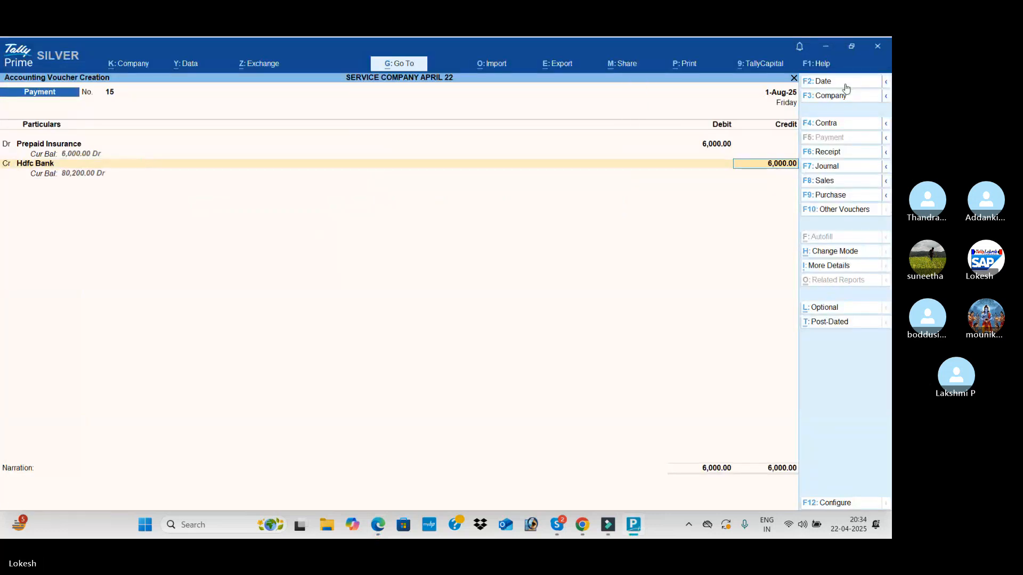
pyautogui.press('Return')
pyautogui.press('Return')
pyautogui.press('Return')
pyautogui.press('Return')
pyautogui.press('Return')
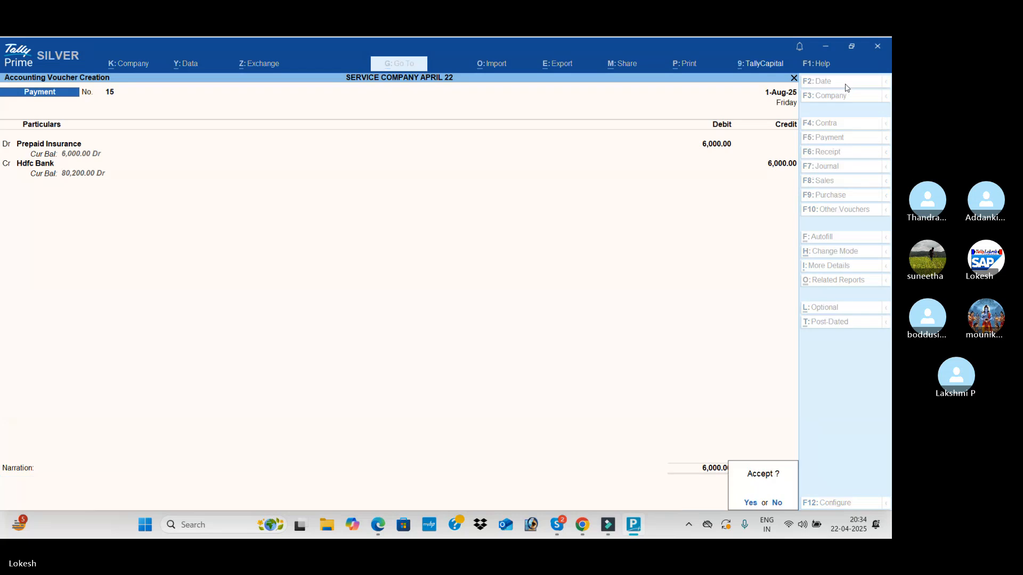
pyautogui.press('Return')
# Consult the Media Live invoice transaction in the PDF and open a new journal voucher in TallyPrime
pyautogui.hotkey('alt', 'Tab')
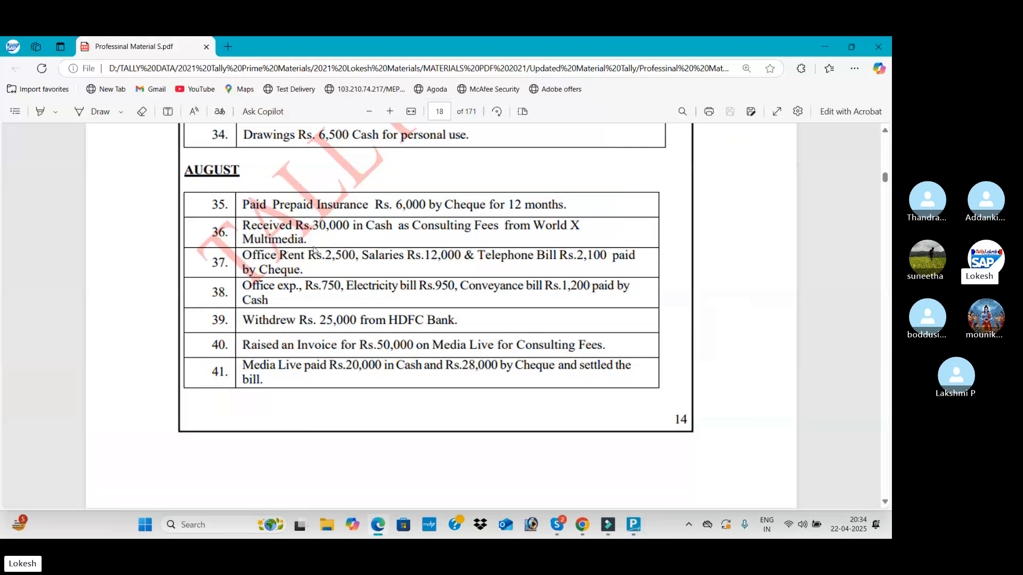
pyautogui.scroll(-1, 362, 309)
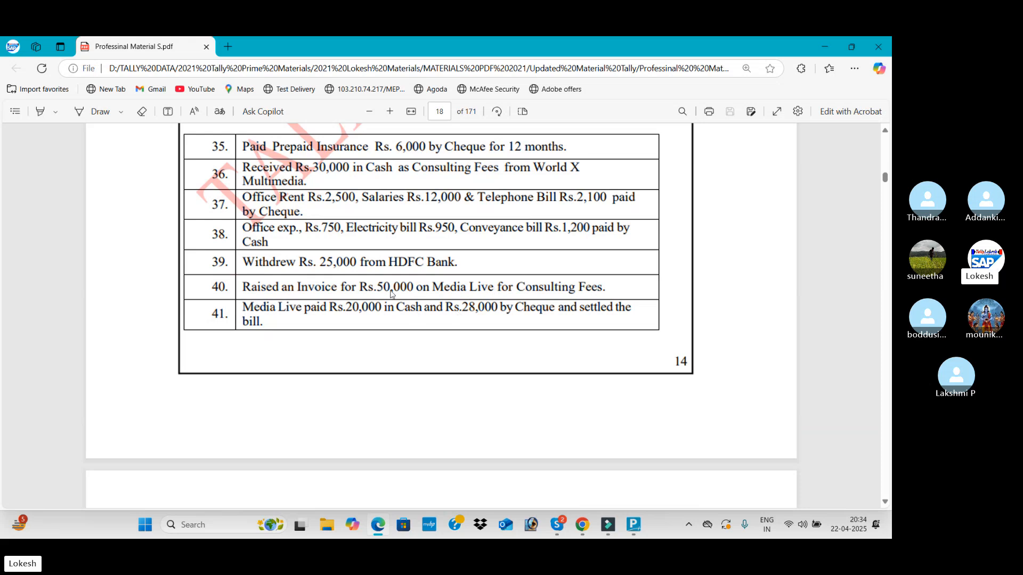
pyautogui.hotkey('alt', 'Tab')
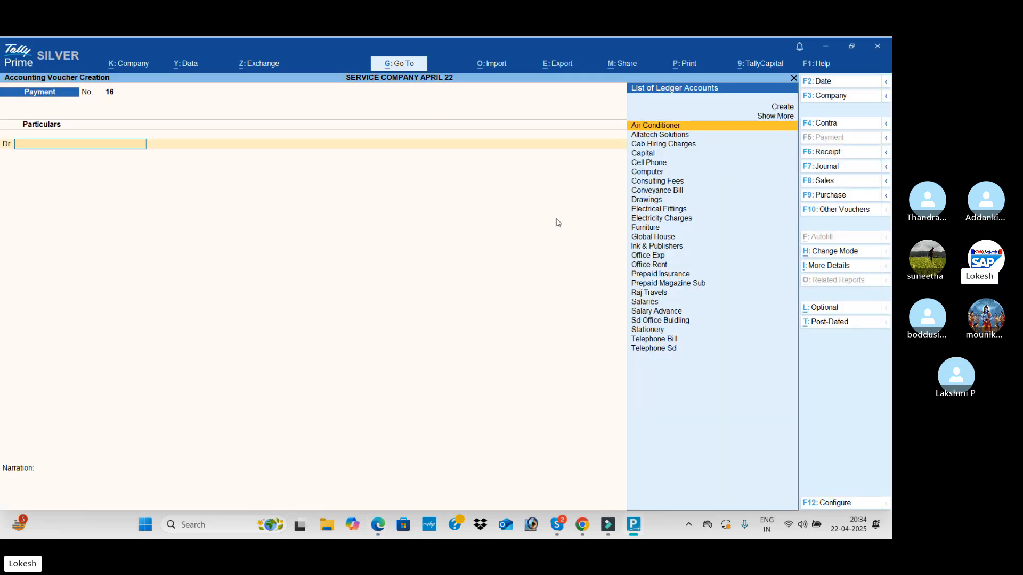
pyautogui.click(838, 167)
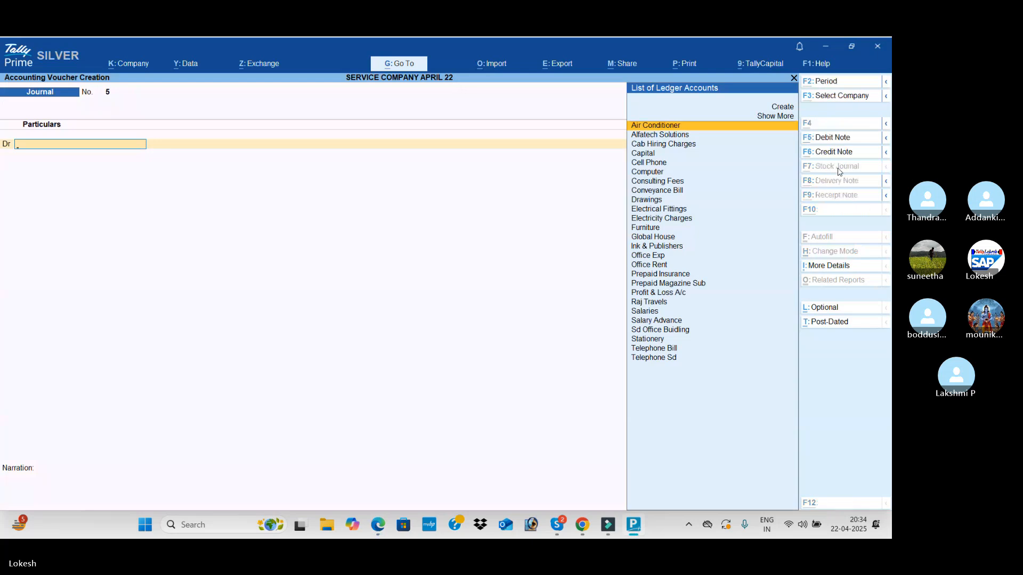
# Create the Media Live ledger under Sundry Debtors from the journal voucher
pyautogui.hotkey('alt', 'c')
pyautogui.write('Me')
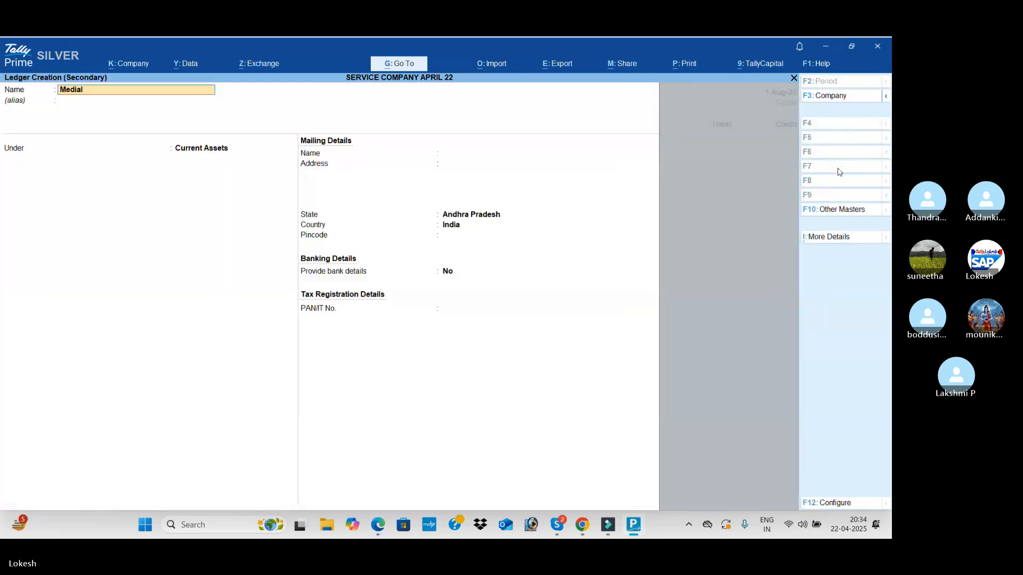
pyautogui.write('dia Live')
pyautogui.press('Return')
pyautogui.press('Return')
pyautogui.write('Sun')
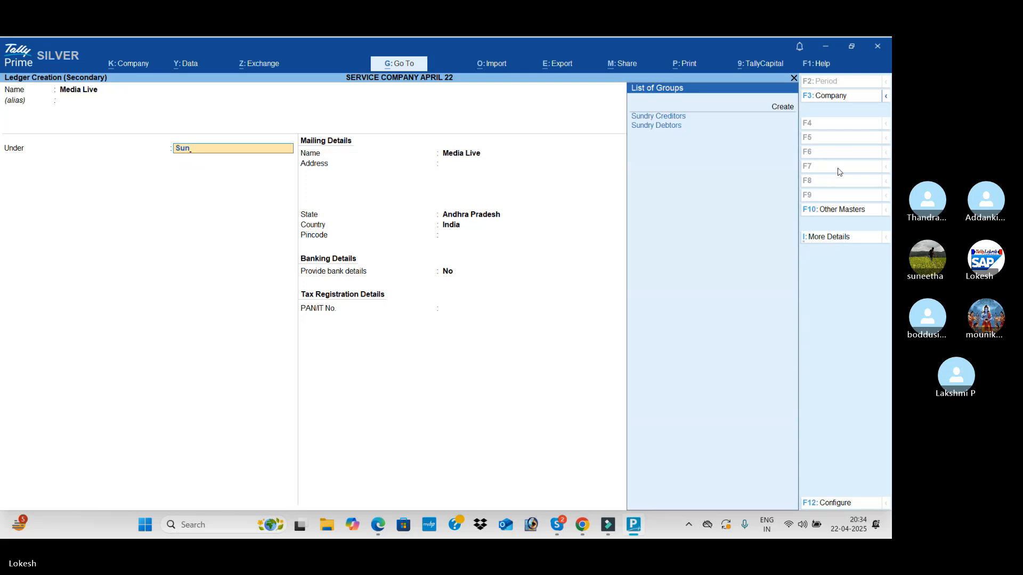
pyautogui.press('Down')
# Debit Media Live with 50,000, credit Consulting Fees with 50,000 after checking the PDF, and save the journal voucher
pyautogui.press('Return')
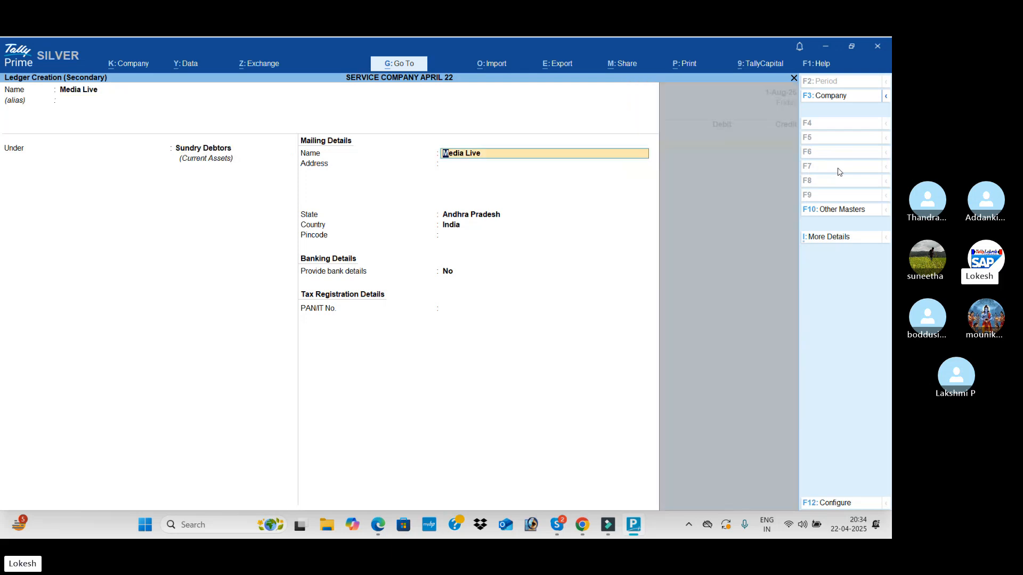
pyautogui.hotkey('ctrl', 'a')
pyautogui.write('50000')
pyautogui.press('Return')
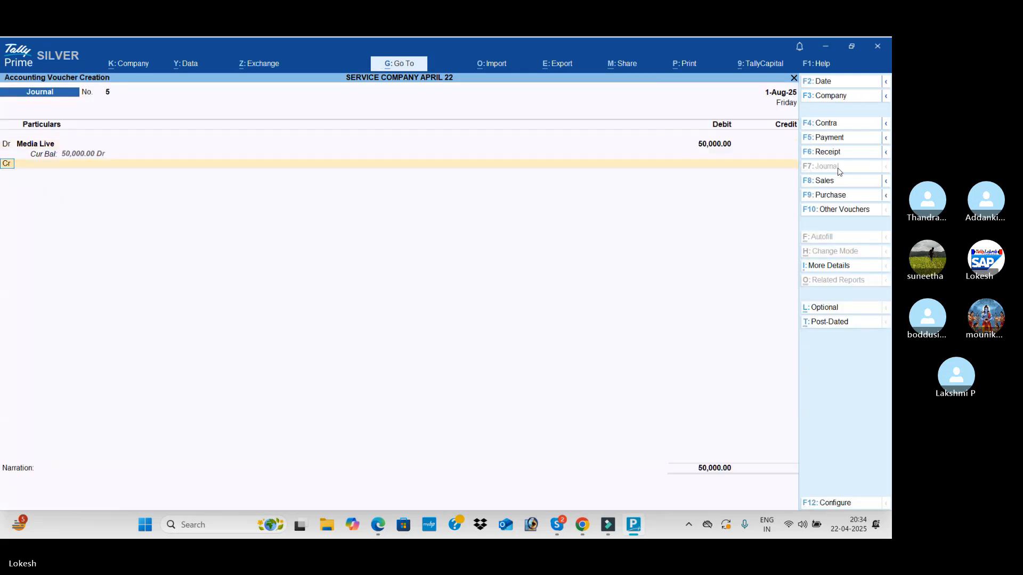
pyautogui.press('Return')
pyautogui.hotkey('alt', 'Tab')
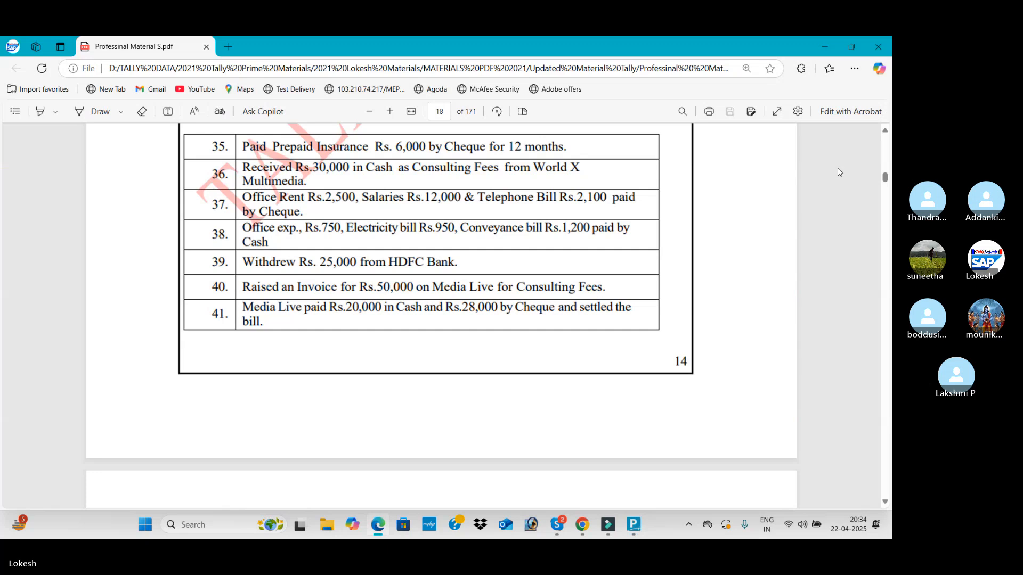
pyautogui.hotkey('alt', 'Tab')
pyautogui.write('C')
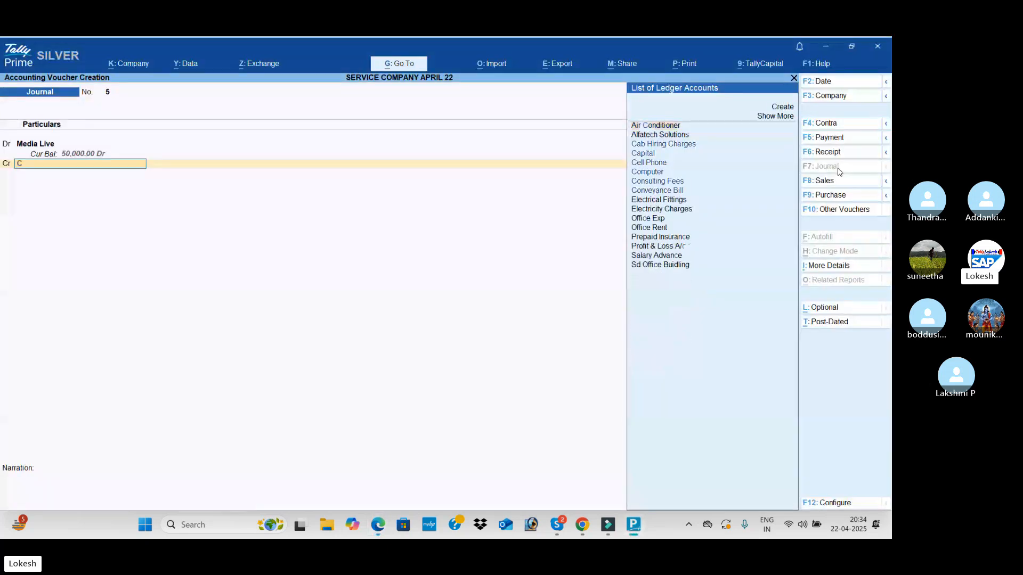
pyautogui.write('ons')
pyautogui.press('Return')
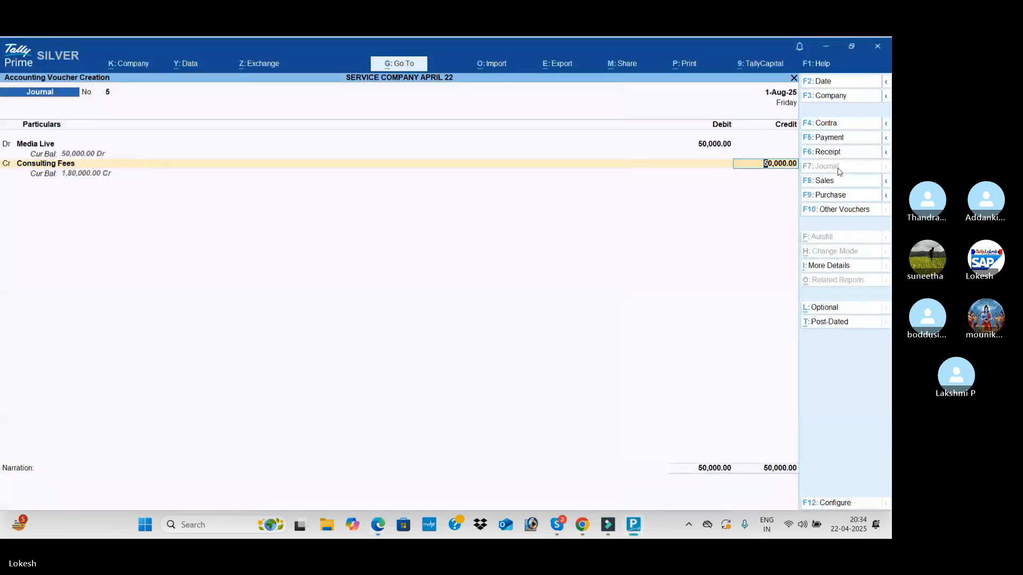
pyautogui.press('Return')
pyautogui.press('Return')
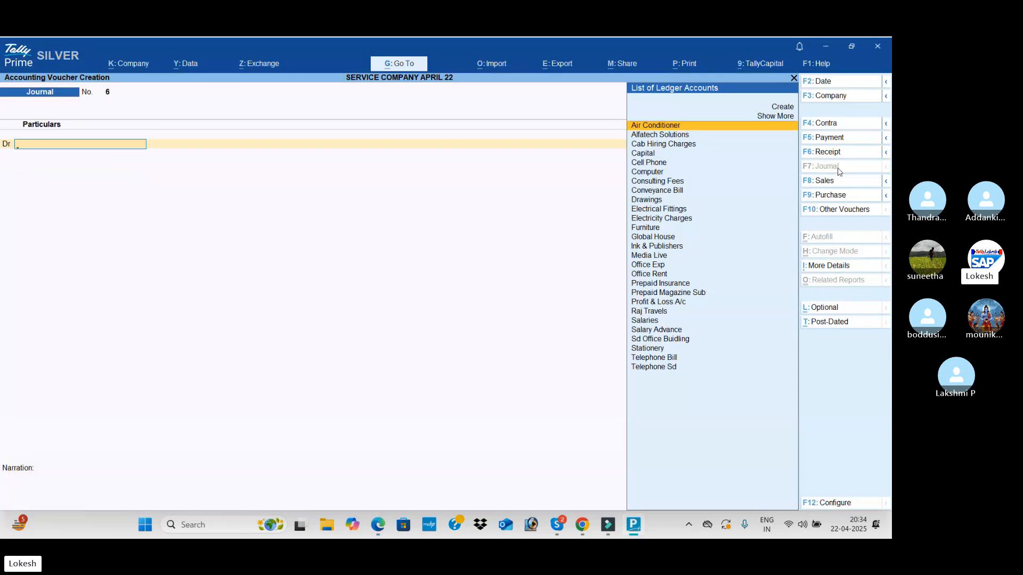
# Check the Media Live settlement in the PDF and credit Media Live with 50,000 in a new receipt voucher
pyautogui.hotkey('alt', 'Tab')
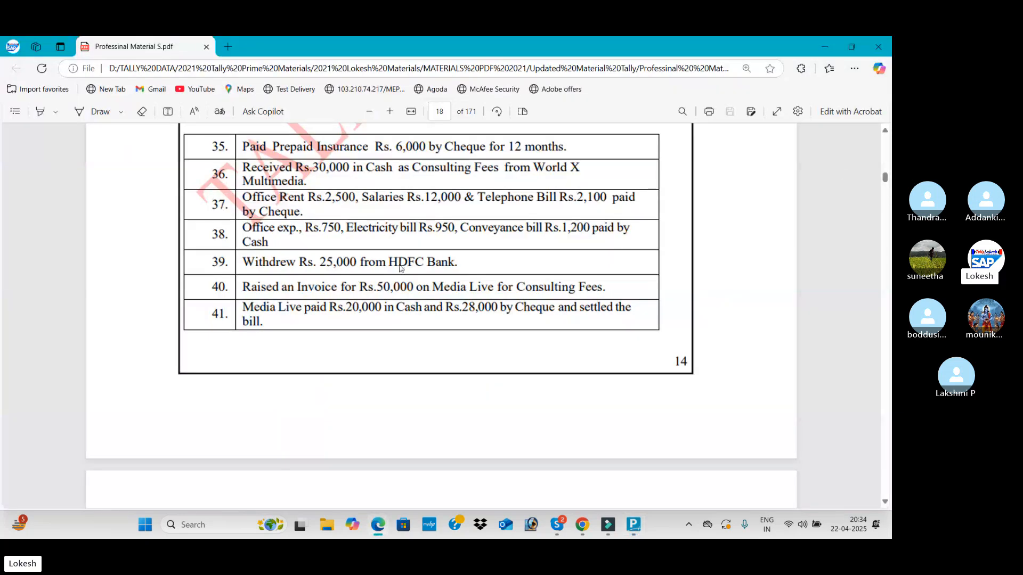
pyautogui.hotkey('alt', 'Tab')
pyautogui.click(848, 152)
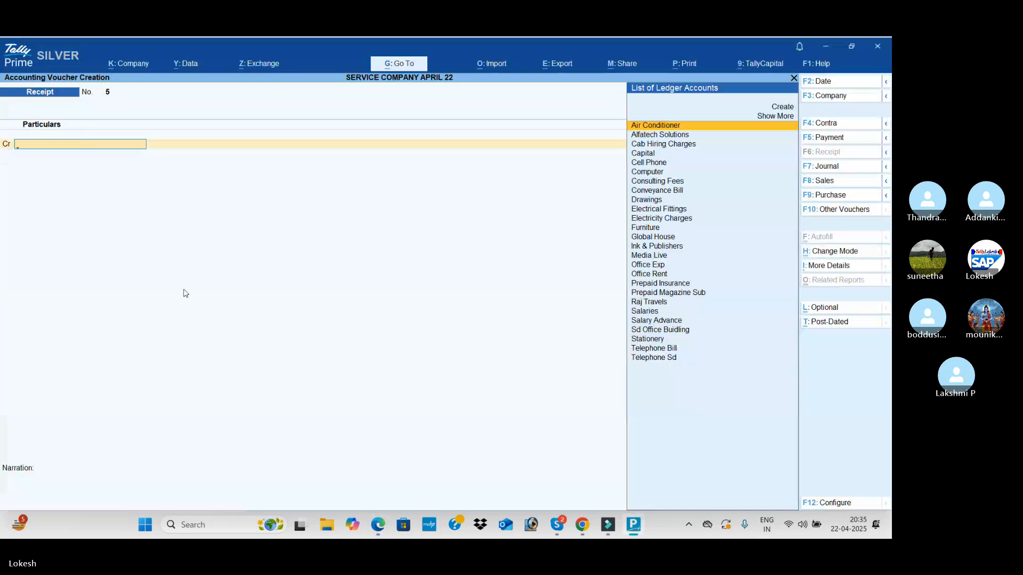
pyautogui.write('me')
pyautogui.press('Return')
pyautogui.write('50,000')
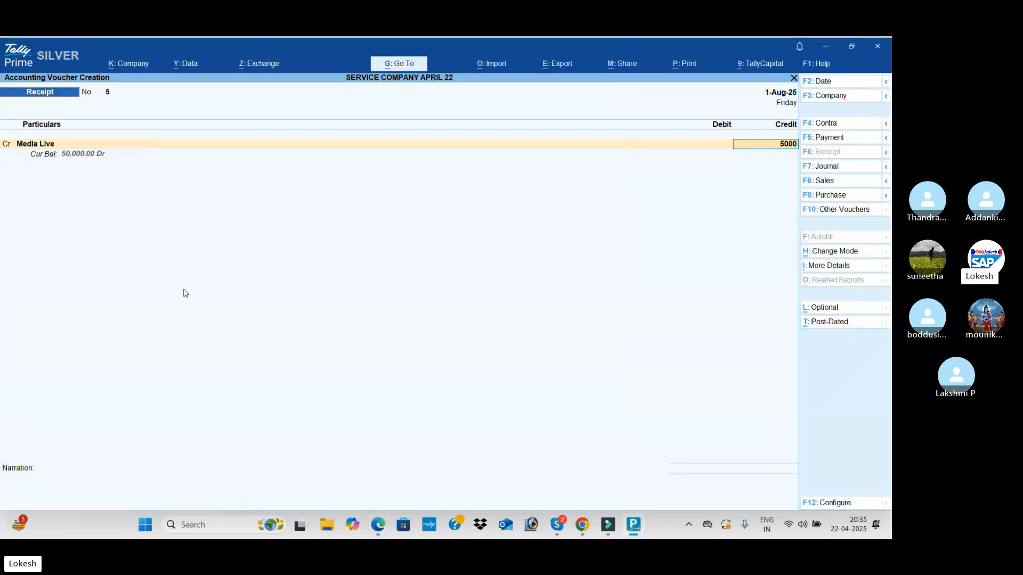
pyautogui.press('Return')
# Check the cash portion of the Media Live settlement in the PDF and debit Cash with 20,000
pyautogui.hotkey('alt', 'Tab')
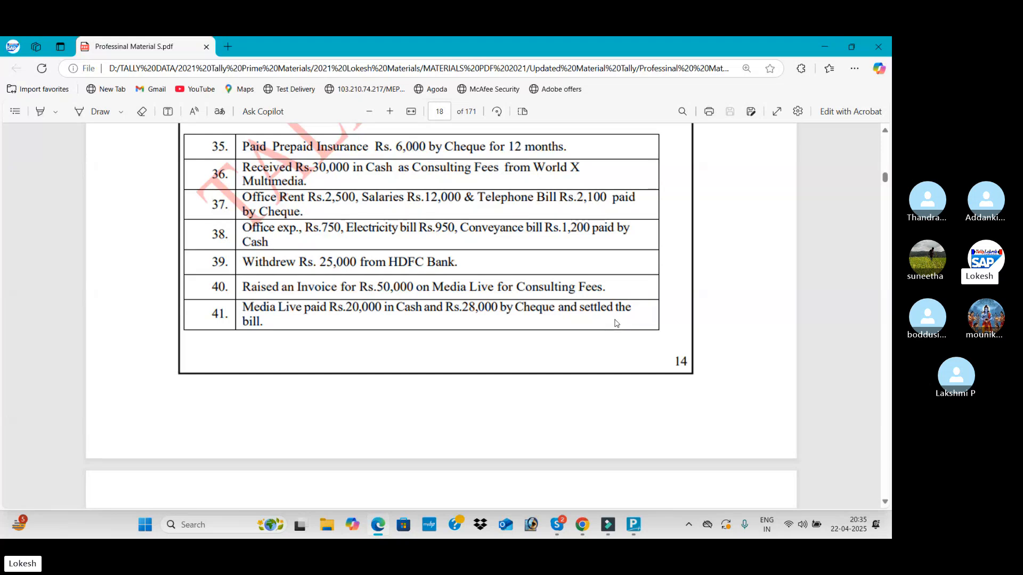
pyautogui.hotkey('alt', 'Tab')
pyautogui.write('Cas')
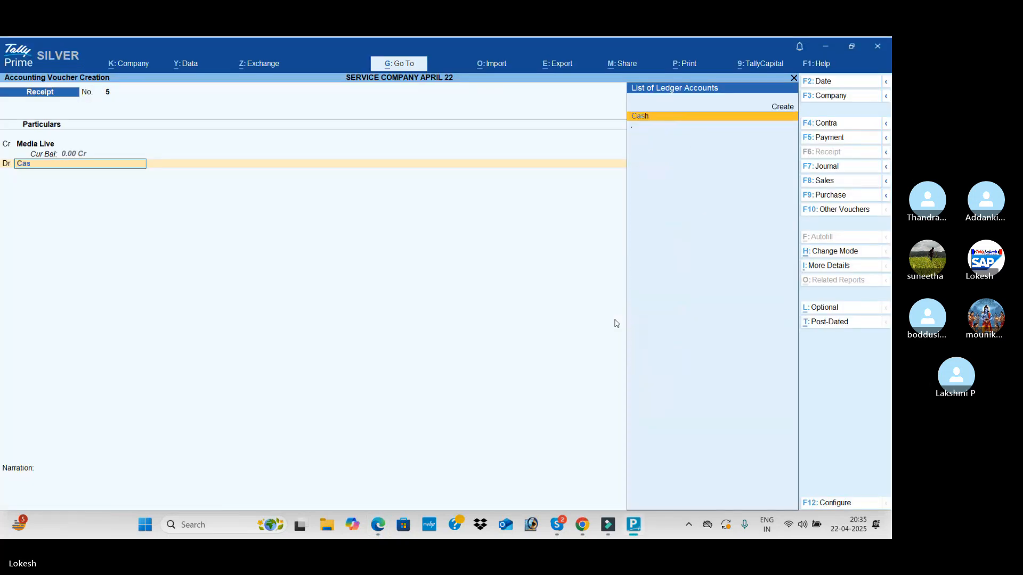
pyautogui.press('Return')
pyautogui.write('20000')
pyautogui.press('Return')
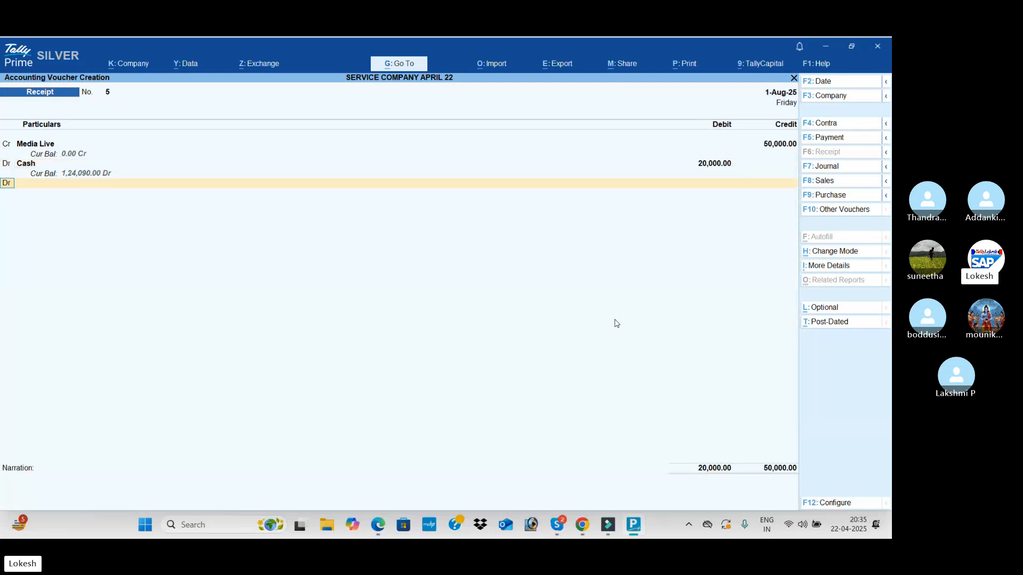
# Debit Hdfc Bank with 28,000 in the receipt voucher and accept the Cheque/DD bank allocation dated 1-Aug-25
pyautogui.press('Return')
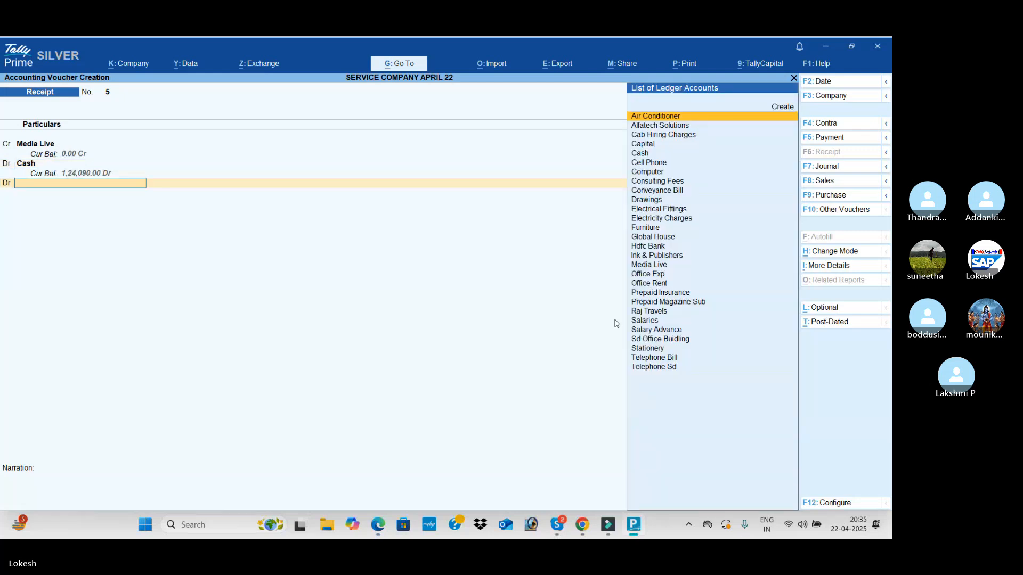
pyautogui.write('h')
pyautogui.press('Return')
pyautogui.write('28000')
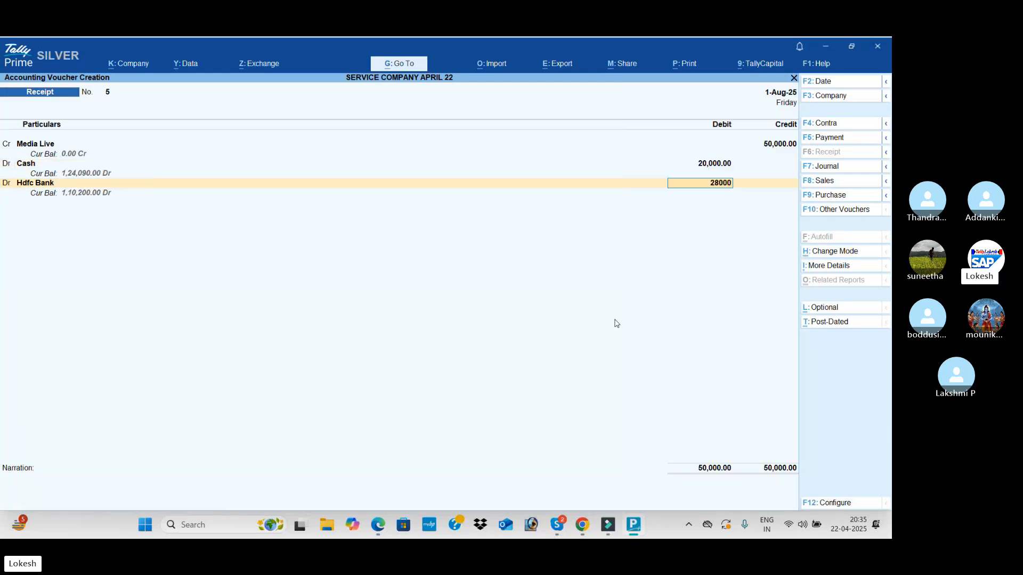
pyautogui.press('Return')
pyautogui.press('Return')
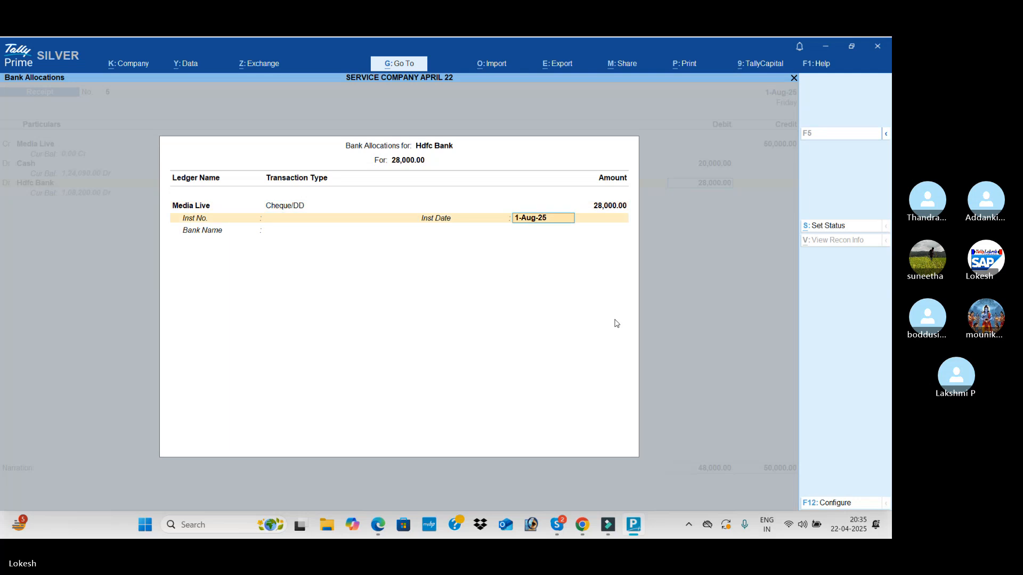
pyautogui.press('Return')
pyautogui.press('Return')
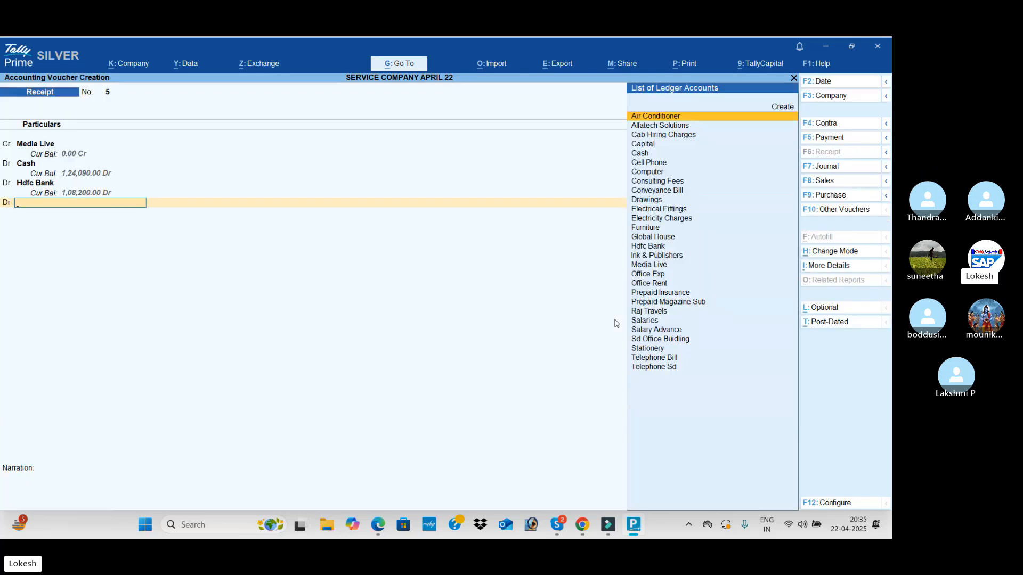
# Create the Discount Allowed ledger under Indirect Expenses from within the receipt voucher
pyautogui.hotkey('alt', 'c')
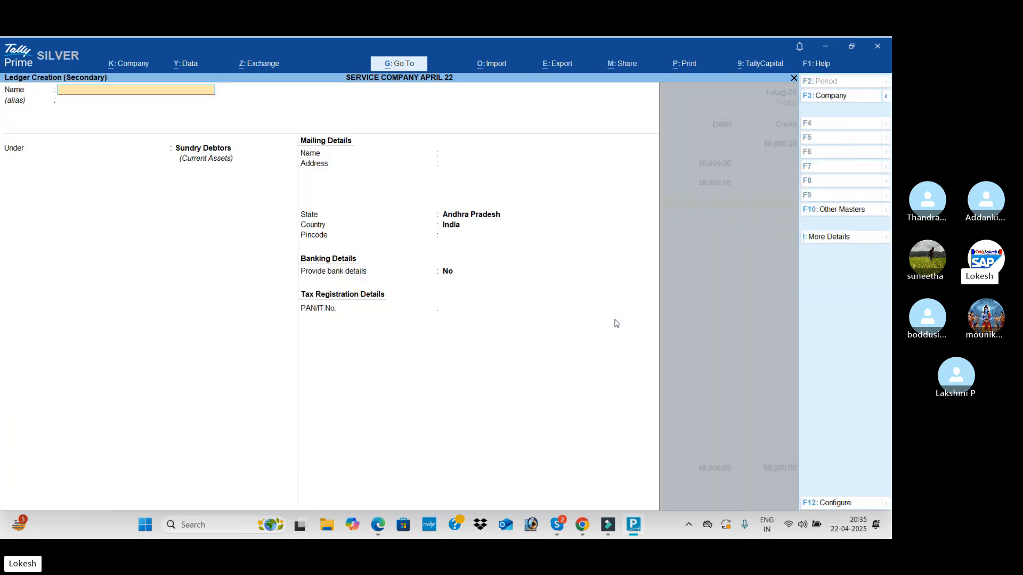
pyautogui.write('Disc')
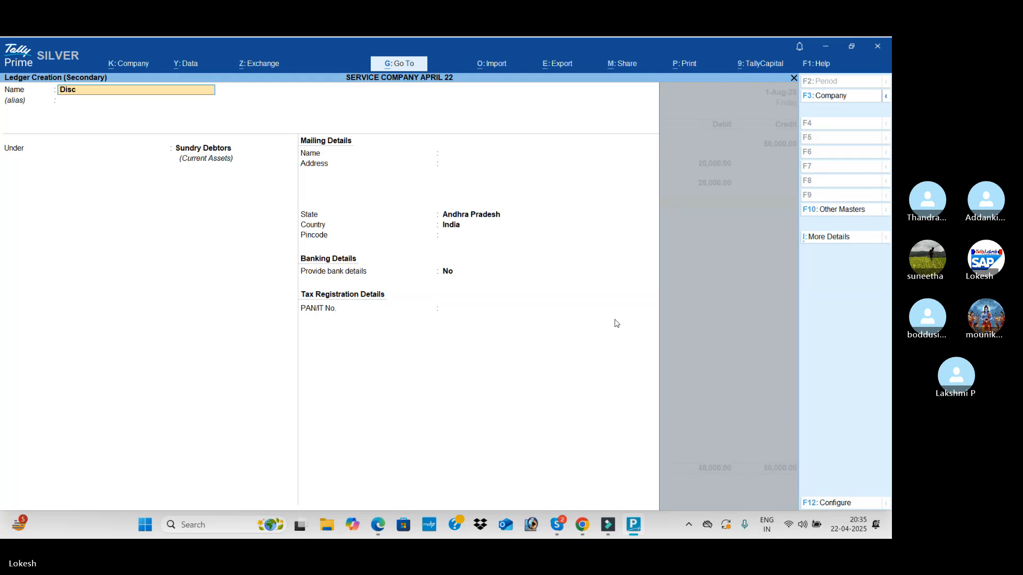
pyautogui.write('ount Allowed')
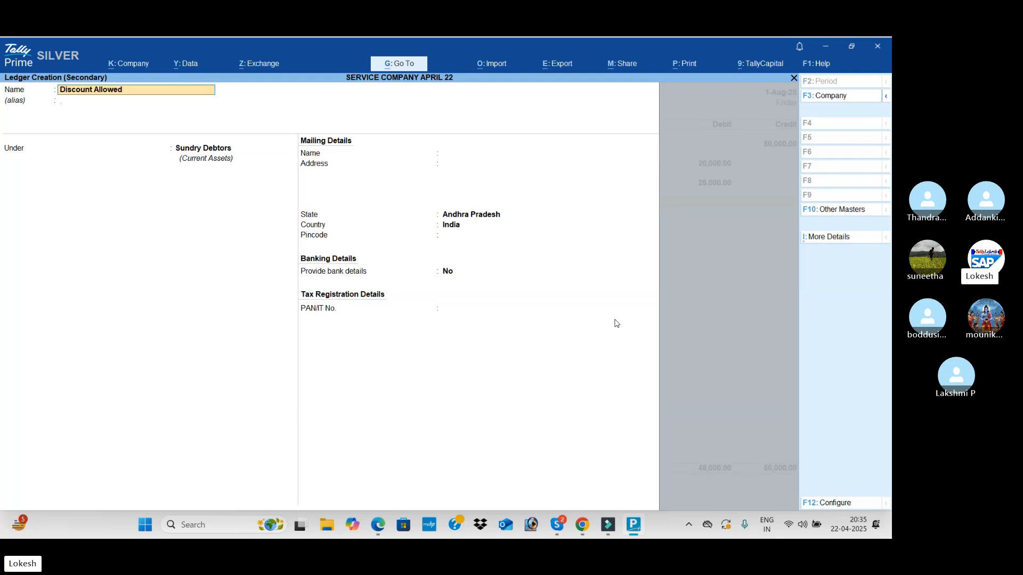
pyautogui.press('Return')
pyautogui.write('Ind')
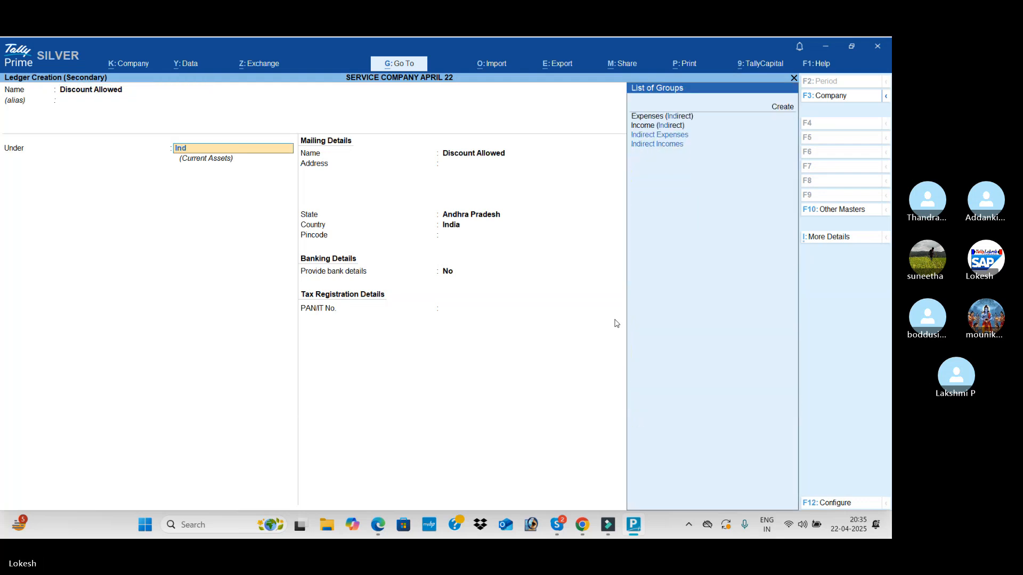
pyautogui.press('Return')
pyautogui.press('Return')
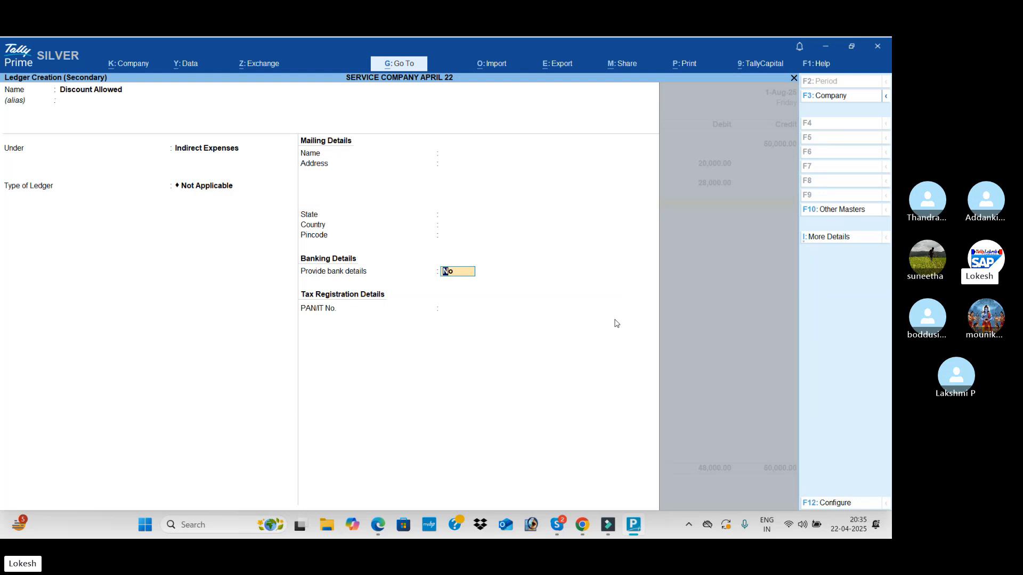
pyautogui.press('Return')
pyautogui.press('Return')
pyautogui.press('Return')
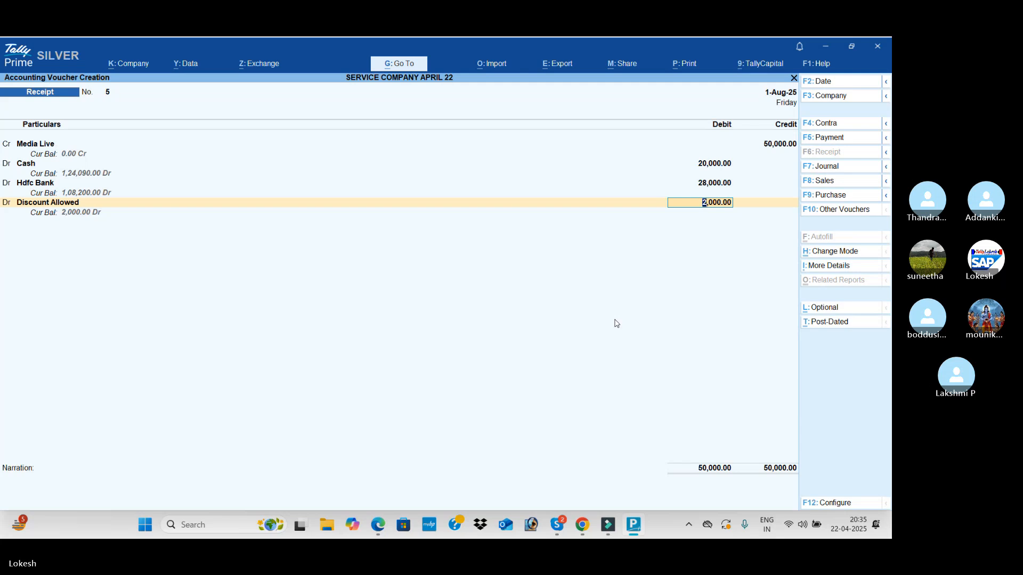
# Debit Discount Allowed with the remaining 2,000 and save the Media Live receipt voucher
pyautogui.press('Return')
pyautogui.press('Return')
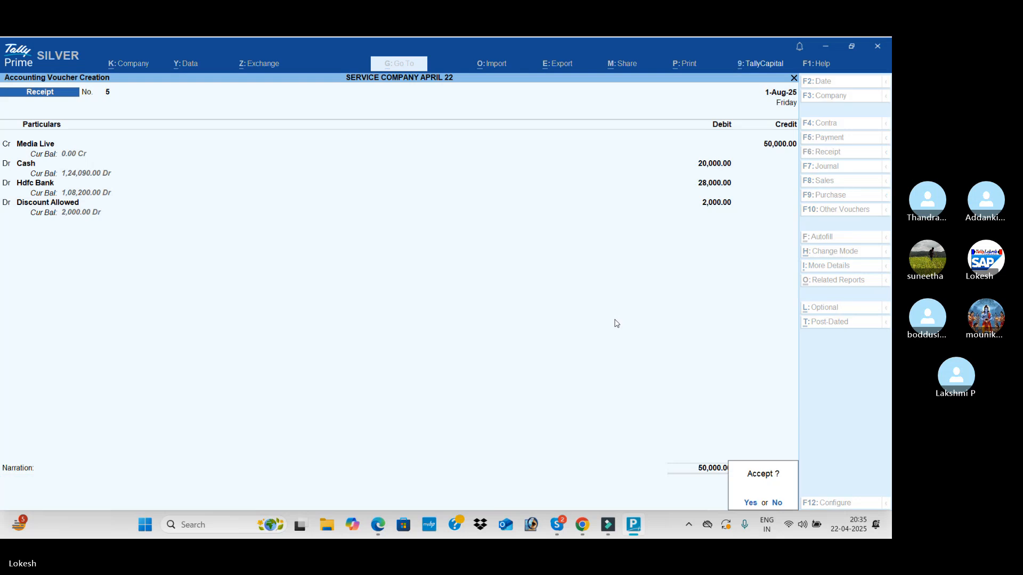
pyautogui.press('Return')
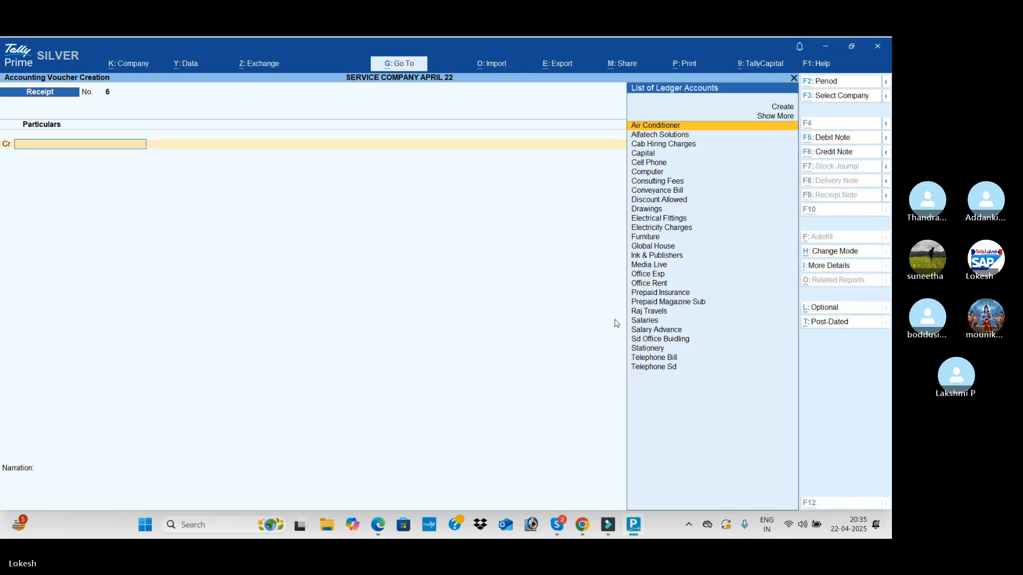
# Switch to the PDF and review the remaining August transactions and the September to November transaction lists
pyautogui.hotkey('alt', 'Tab')
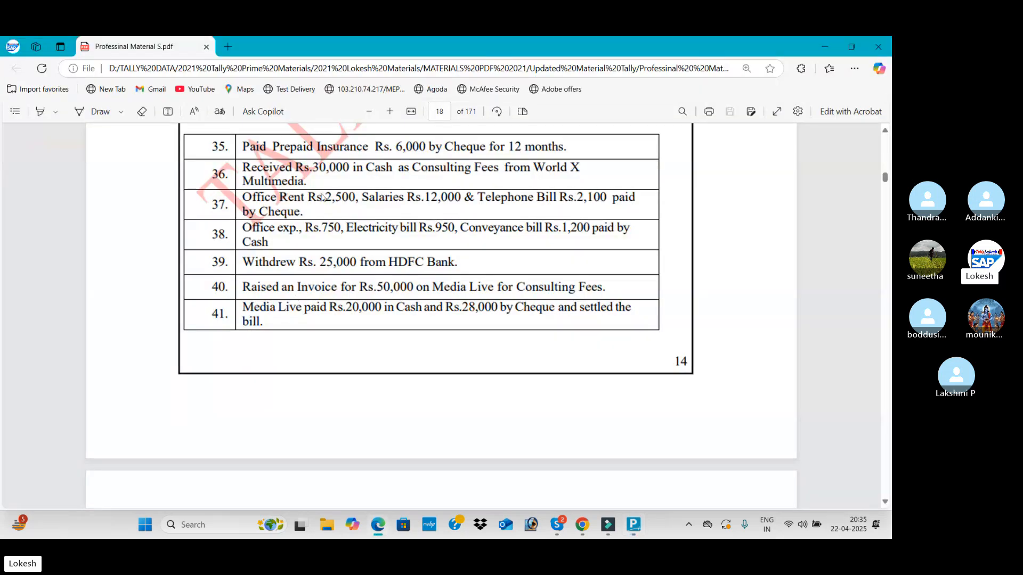
pyautogui.scroll(-5, 331, 215)
pyautogui.scroll(-1, 330, 215)
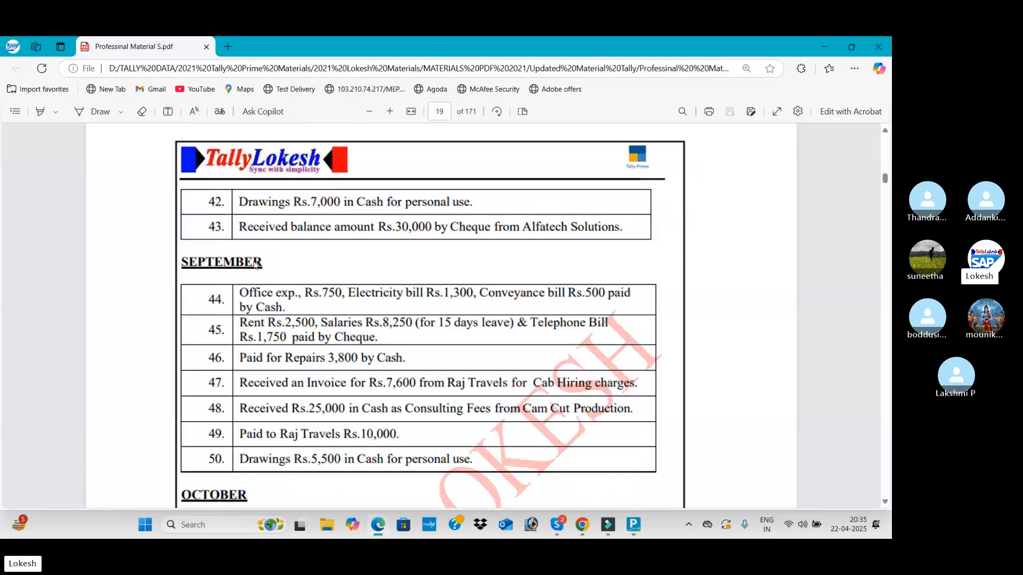
pyautogui.scroll(-2, 320, 280)
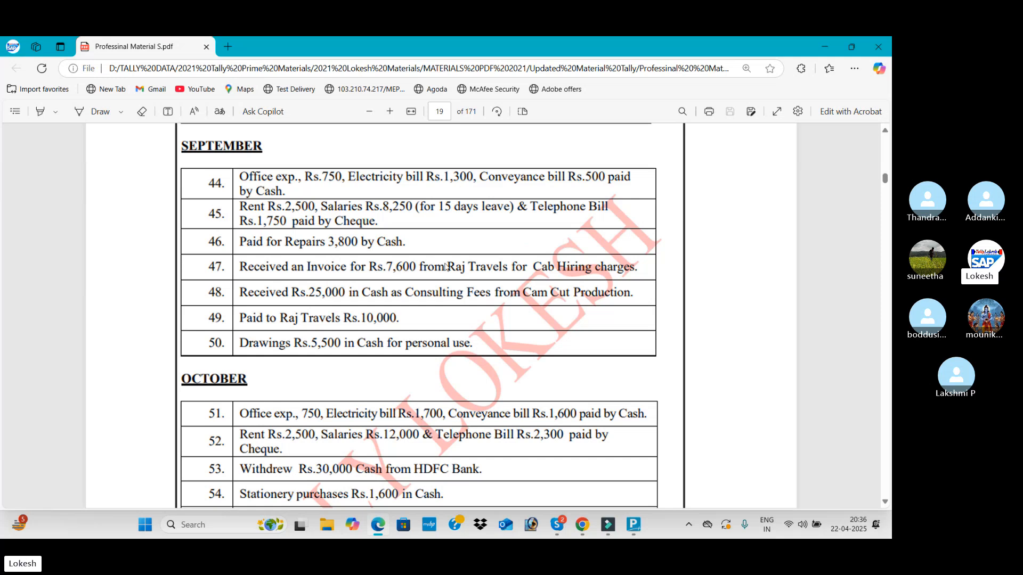
pyautogui.scroll(-3, 446, 267)
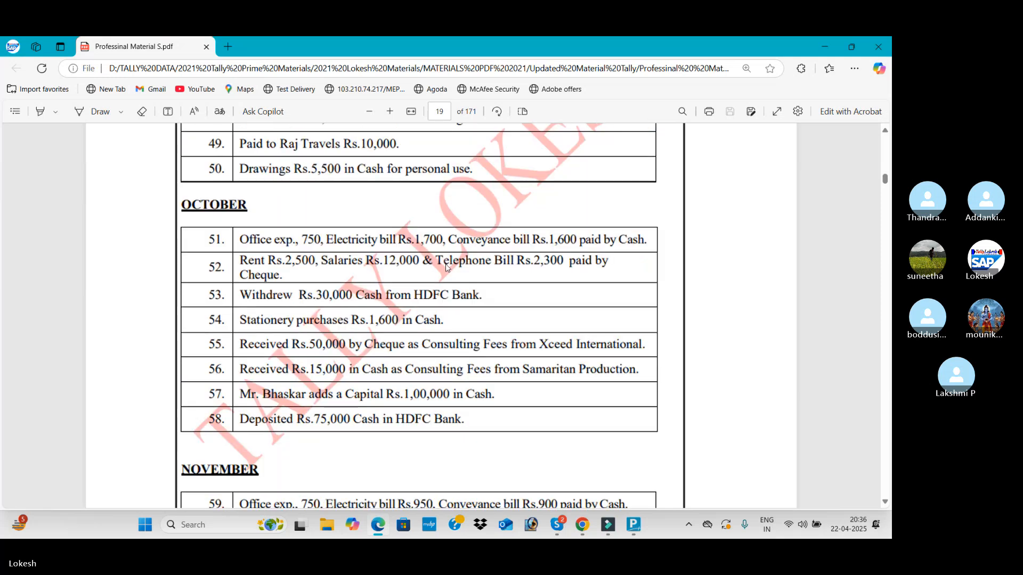
pyautogui.scroll(-1, 446, 266)
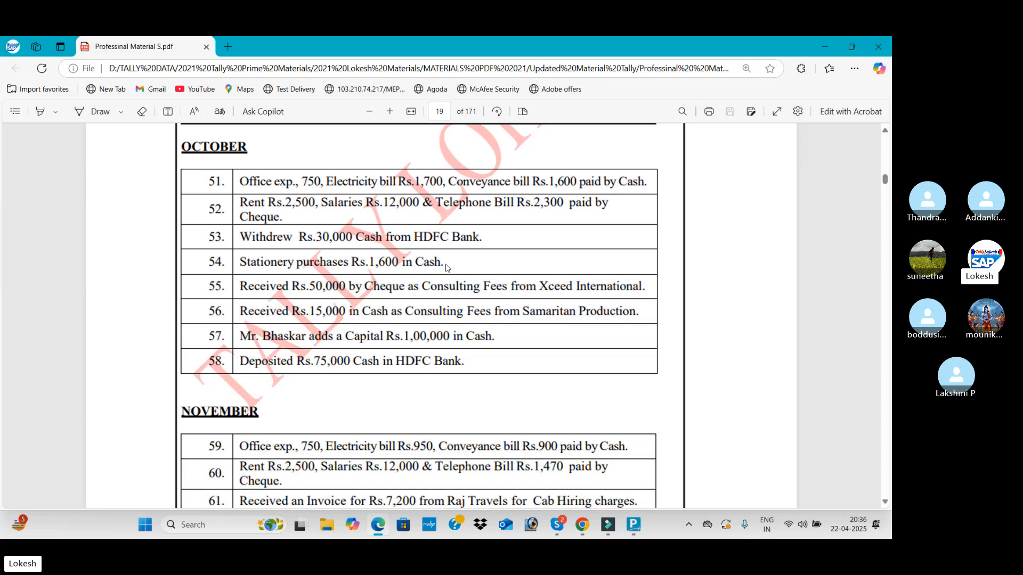
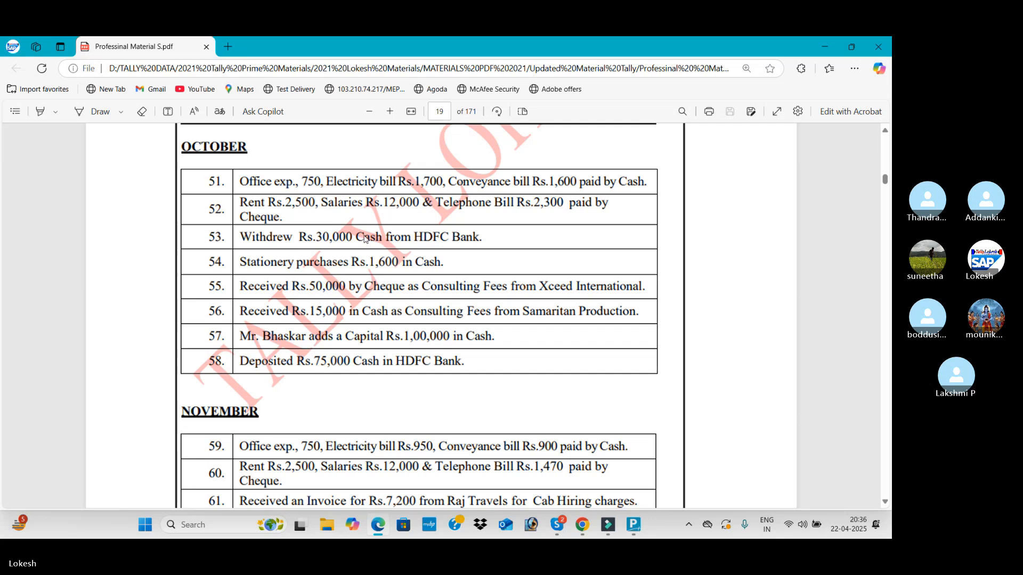
# Read through the November transactions, then switch to TallyPrime and create the Thrisul Company ledger under Sundry Debtors from within a journal voucher
pyautogui.scroll(-3, 358, 296)
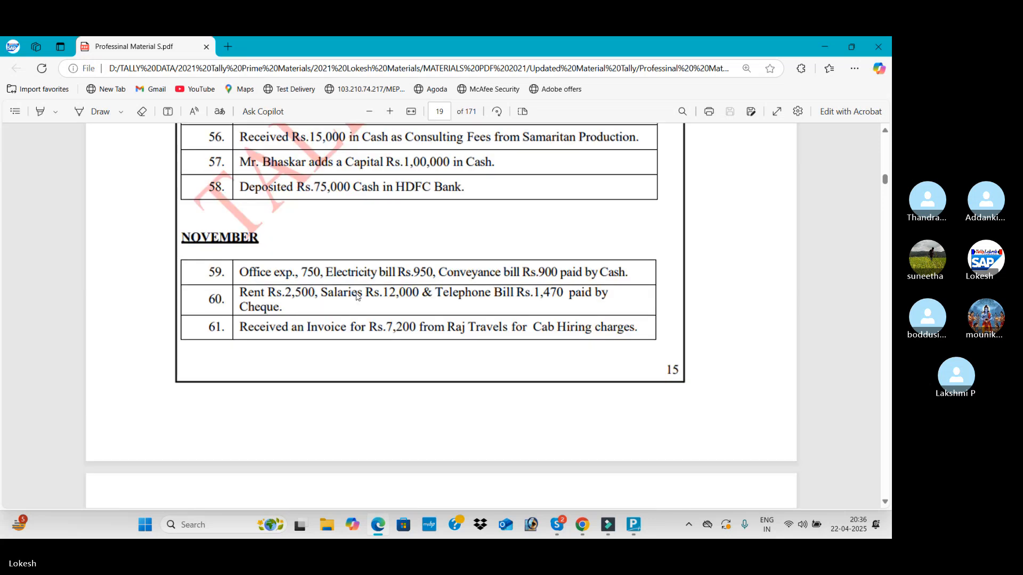
pyautogui.scroll(-2, 394, 280)
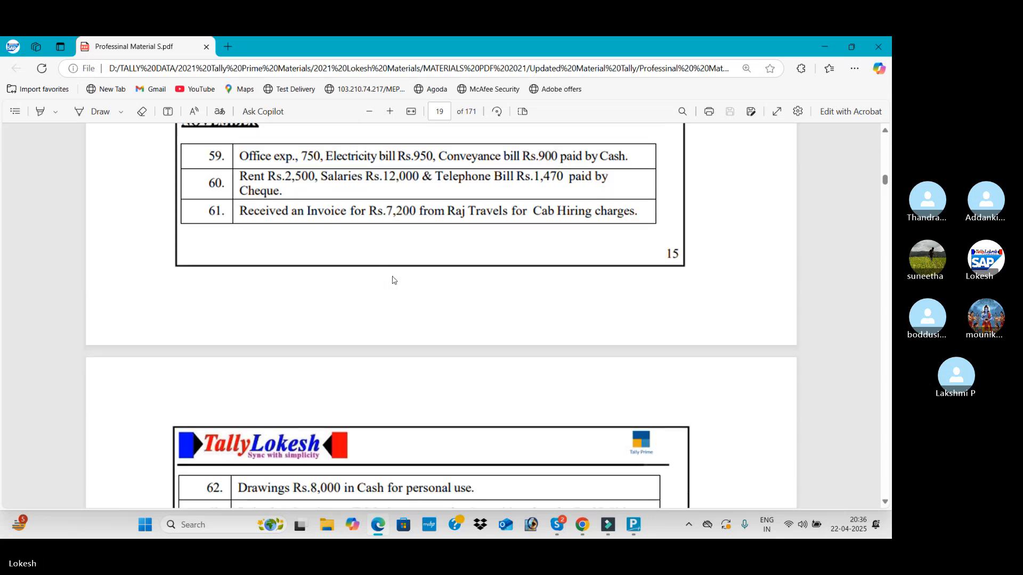
pyautogui.scroll(-4, 393, 280)
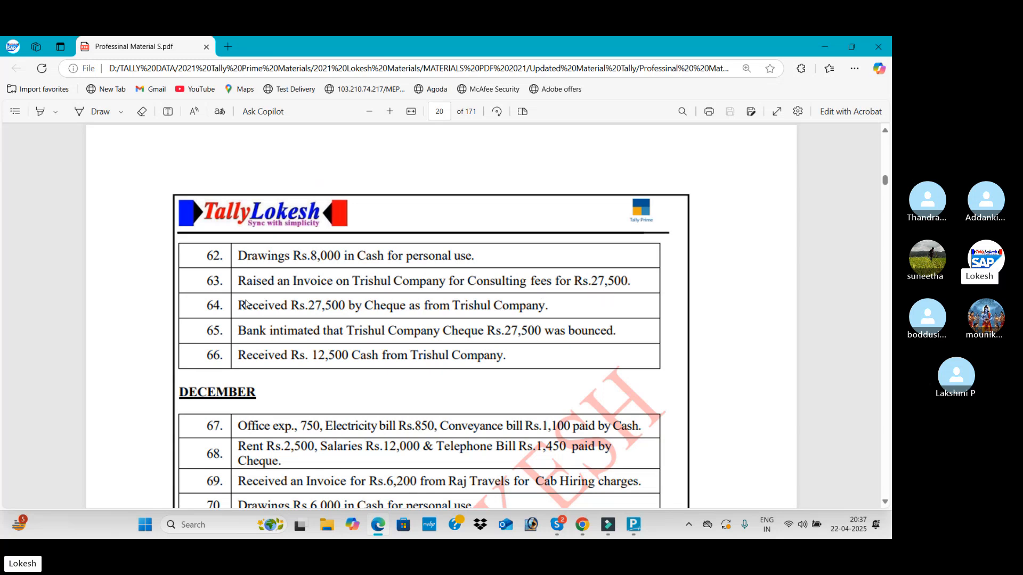
pyautogui.click(633, 524)
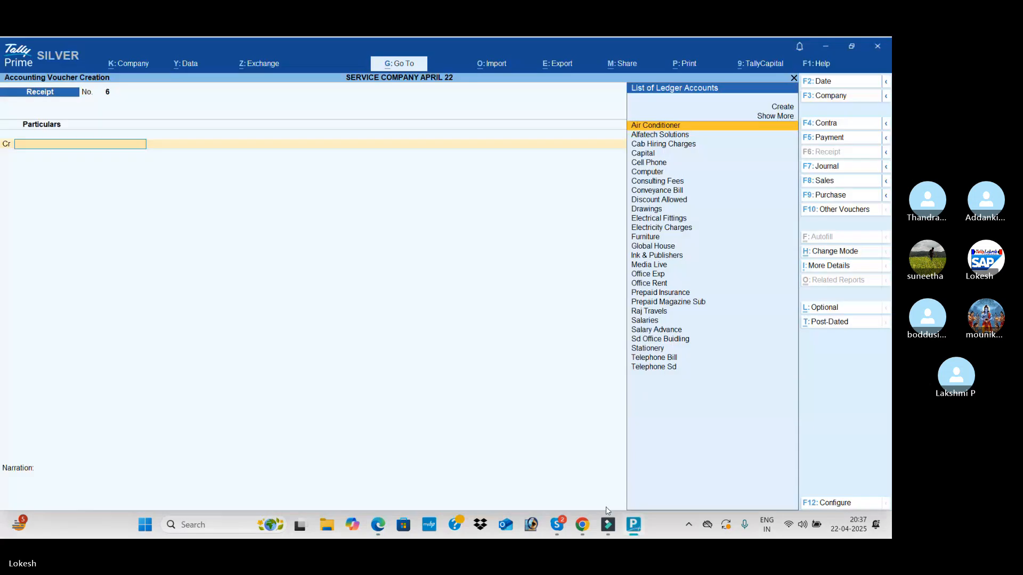
pyautogui.click(826, 166)
pyautogui.hotkey('alt', 'c')
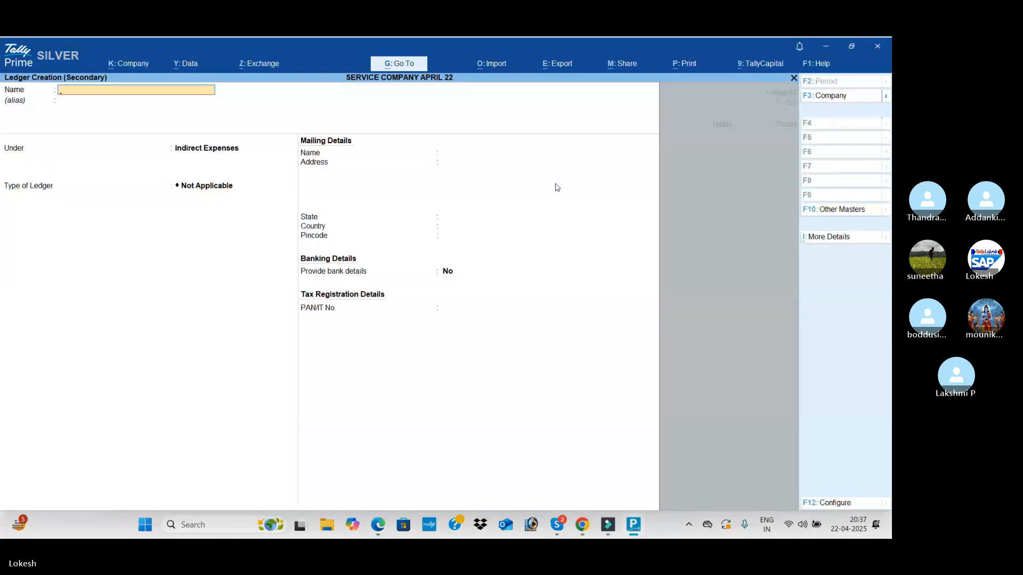
pyautogui.write('Thrisul Company')
pyautogui.press('Return')
pyautogui.press('Return')
pyautogui.write('Sun')
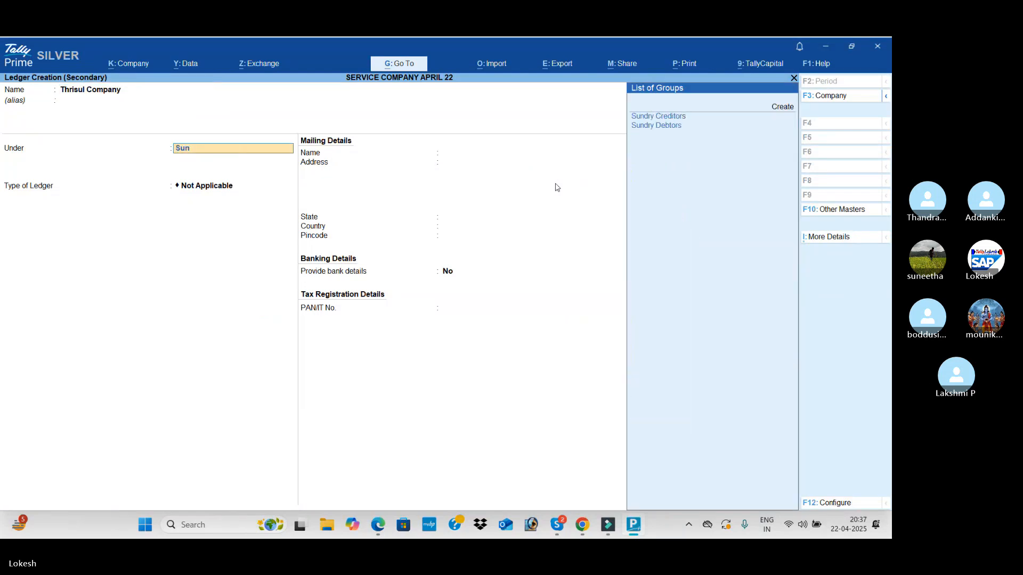
pyautogui.press('Down')
pyautogui.press('Return')
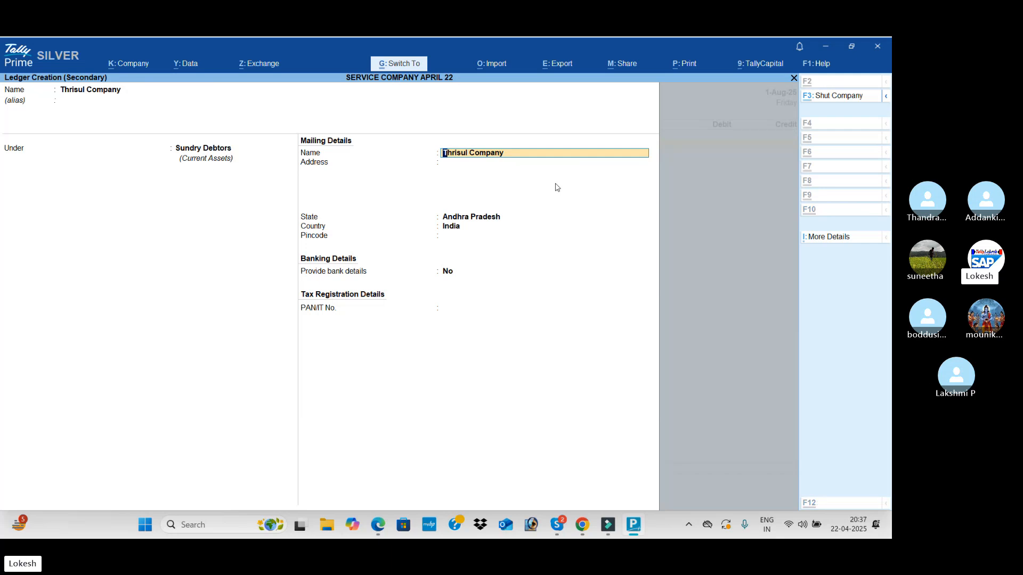
pyautogui.hotkey('ctrl', 'a')
# Check the Trishul Company invoice amount in the PDF and debit Thrisul Company with 27,500 in the journal voucher
pyautogui.hotkey('alt', 'Tab')
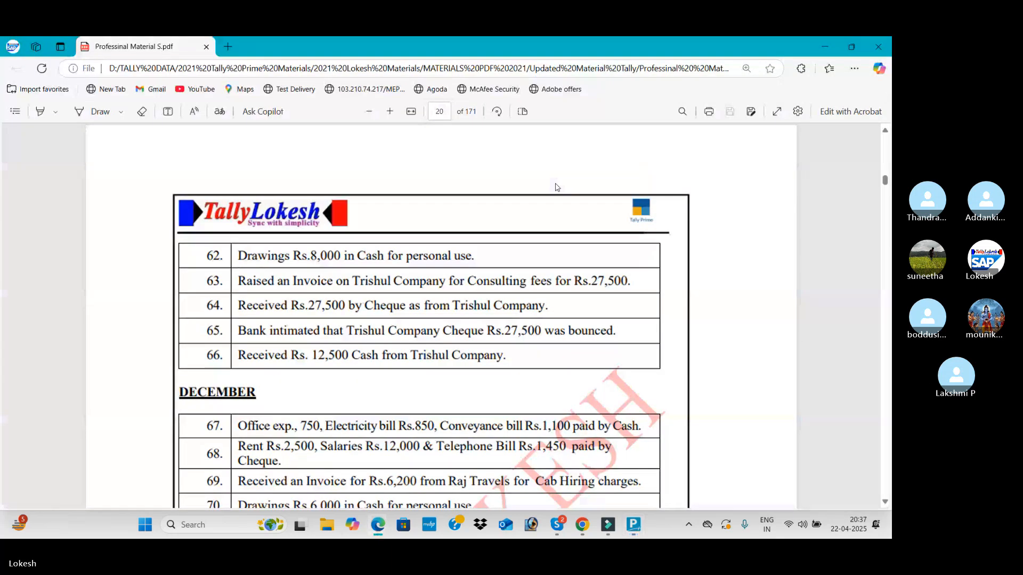
pyautogui.hotkey('alt', 'Tab')
pyautogui.write('27500')
pyautogui.press('Return')
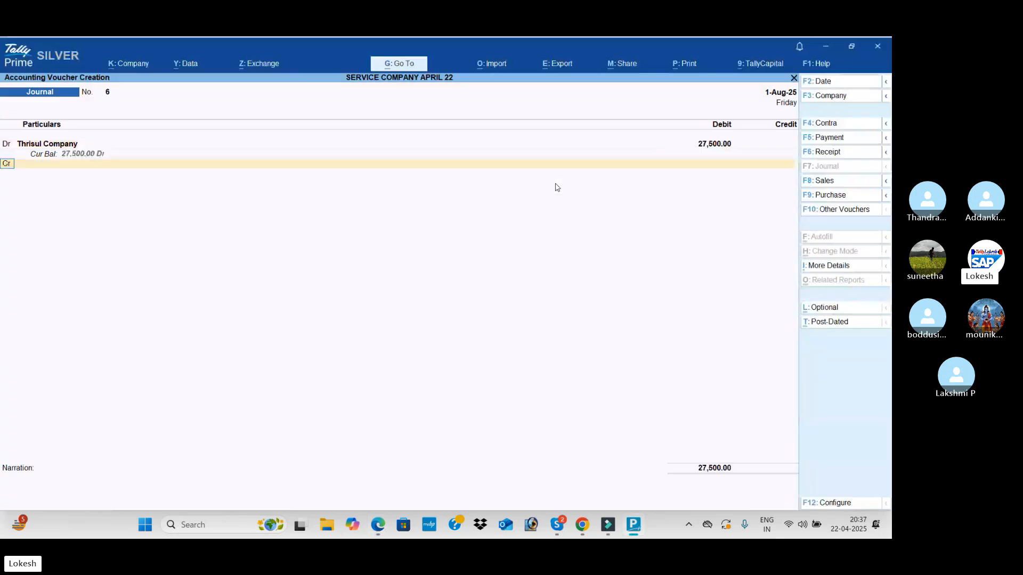
# Credit Consulting Fees with 27,500 and save the journal voucher without a narration
pyautogui.press('Return')
pyautogui.press('Down')
pyautogui.press('Down')
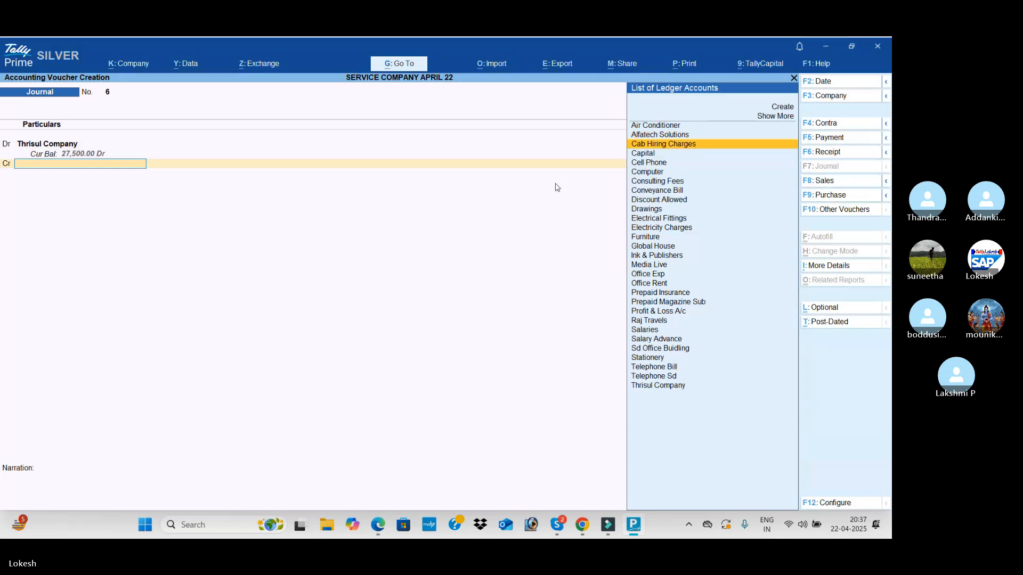
pyautogui.write('con')
pyautogui.press('Down')
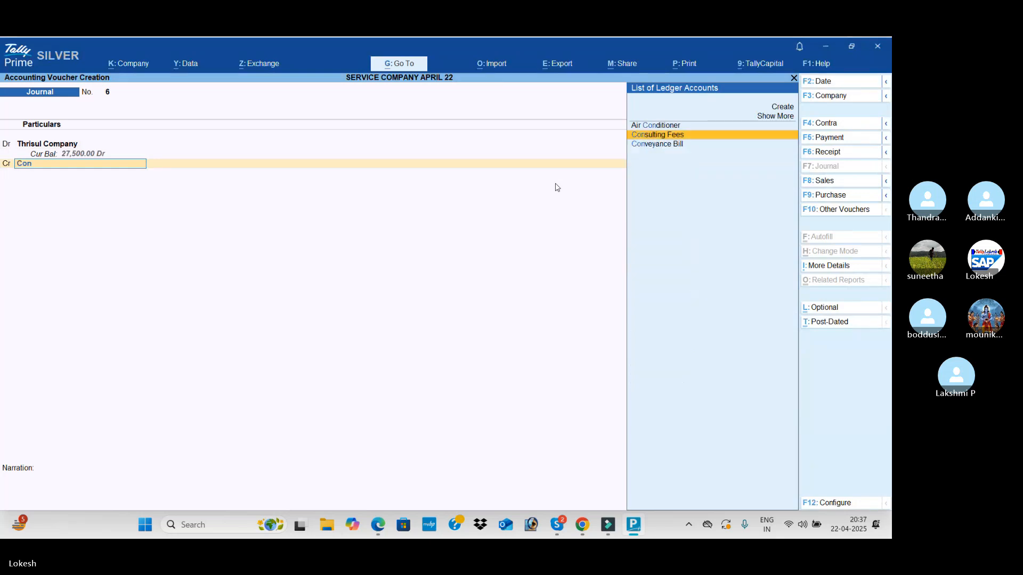
pyautogui.press('Return')
pyautogui.press('Return')
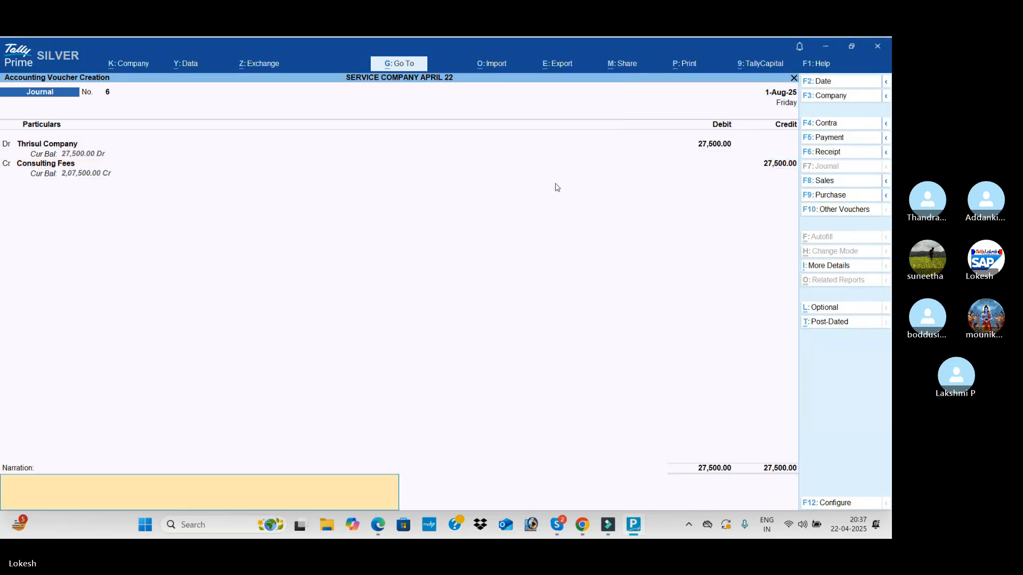
pyautogui.press('Return')
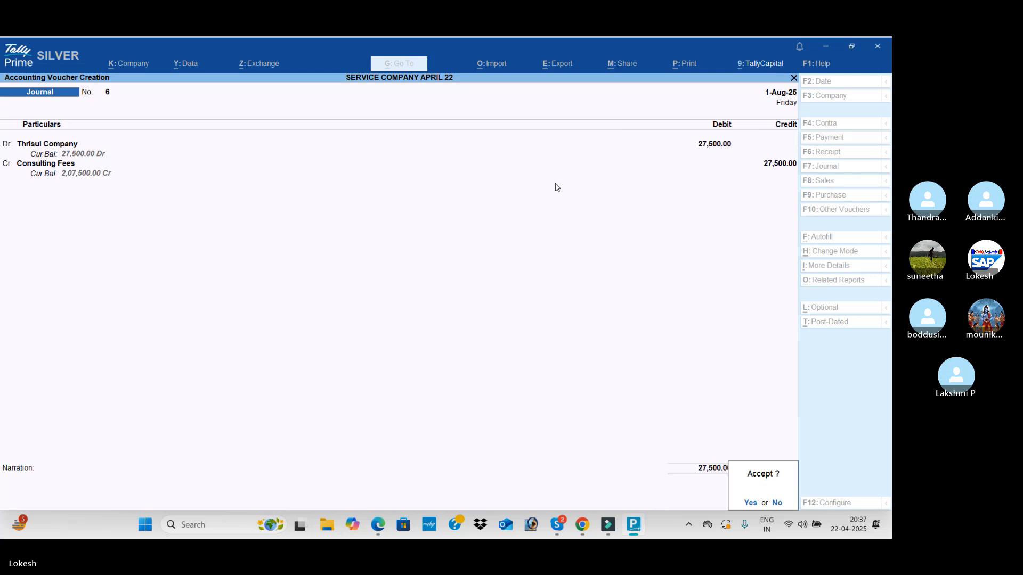
pyautogui.press('Return')
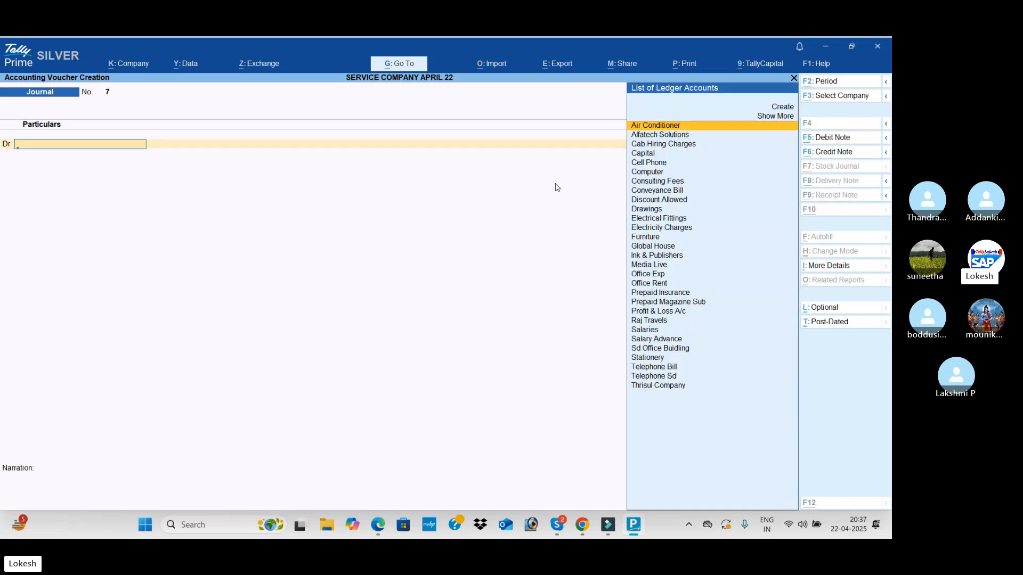
# Check transaction 64 in the PDF, start a receipt voucher and credit Thrisul Company with 27,500
pyautogui.hotkey('alt', 'Tab')
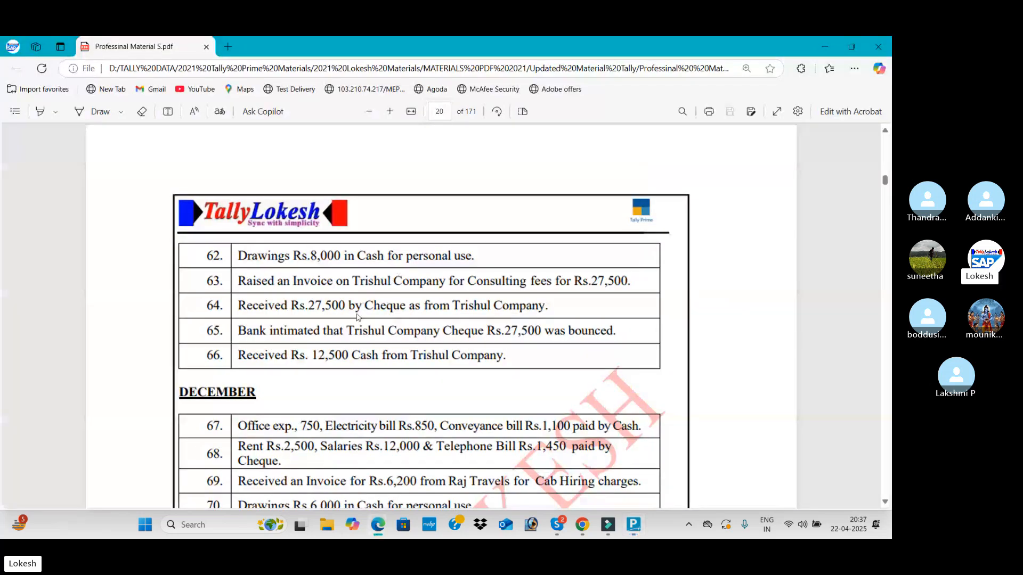
pyautogui.hotkey('alt', 'Tab')
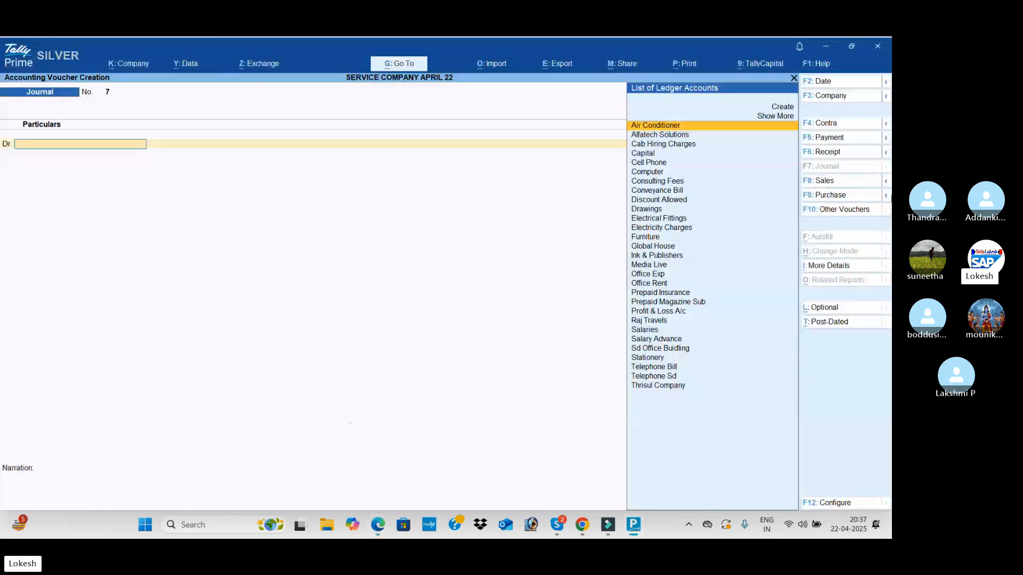
pyautogui.click(838, 154)
pyautogui.write('Th')
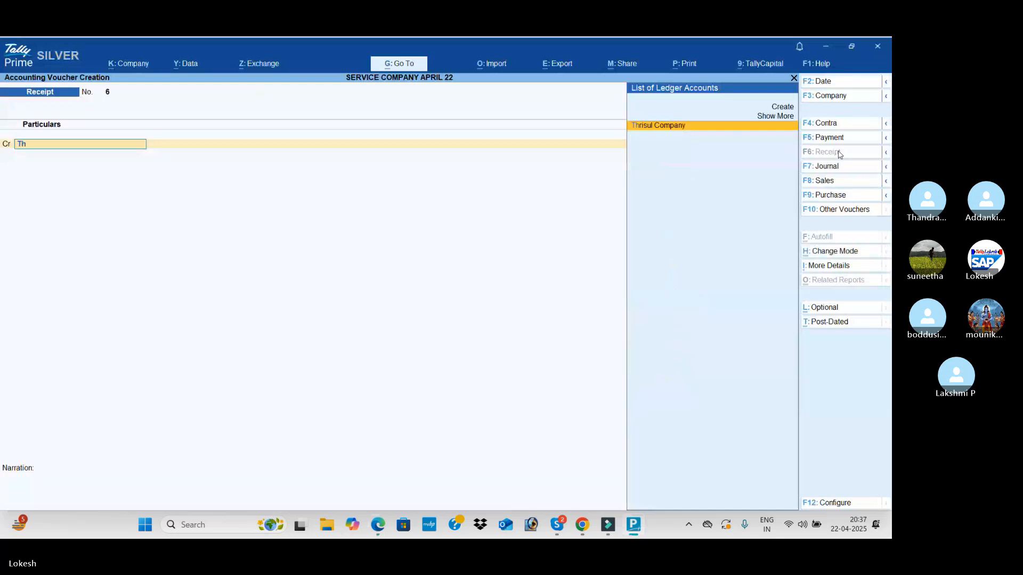
pyautogui.press('Return')
pyautogui.write('27500')
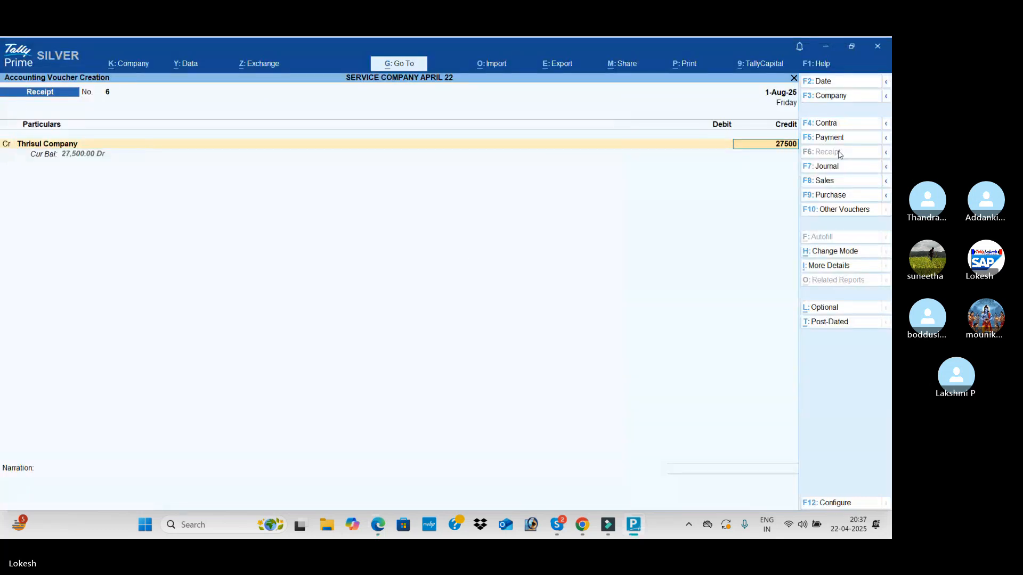
pyautogui.press('Return')
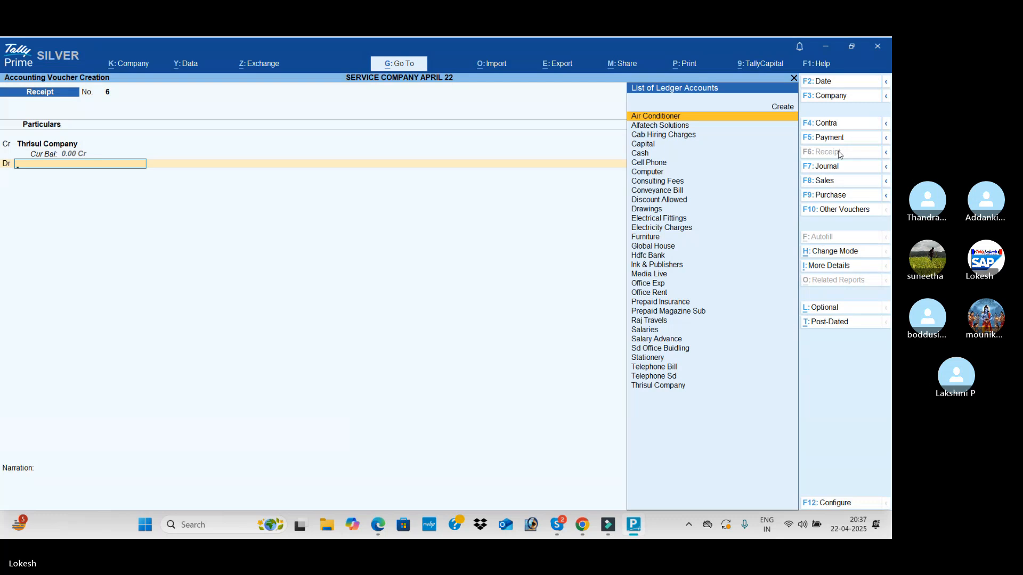
# Check the payment mode in the PDF, debit Hdfc Bank with 27,500 and save the receipt voucher
pyautogui.hotkey('alt', 'Tab')
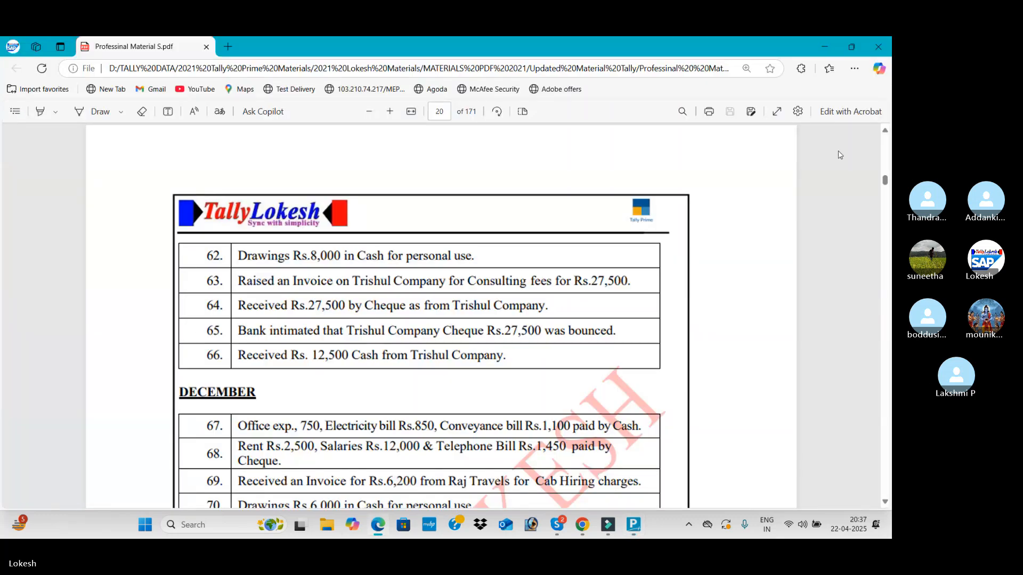
pyautogui.hotkey('alt', 'Tab')
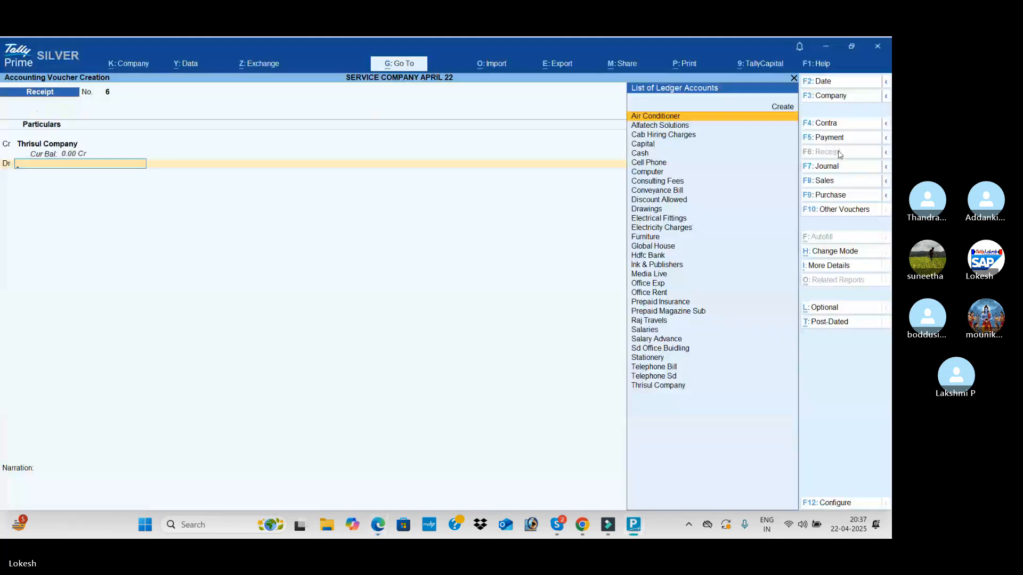
pyautogui.hotkey('alt', 'Tab')
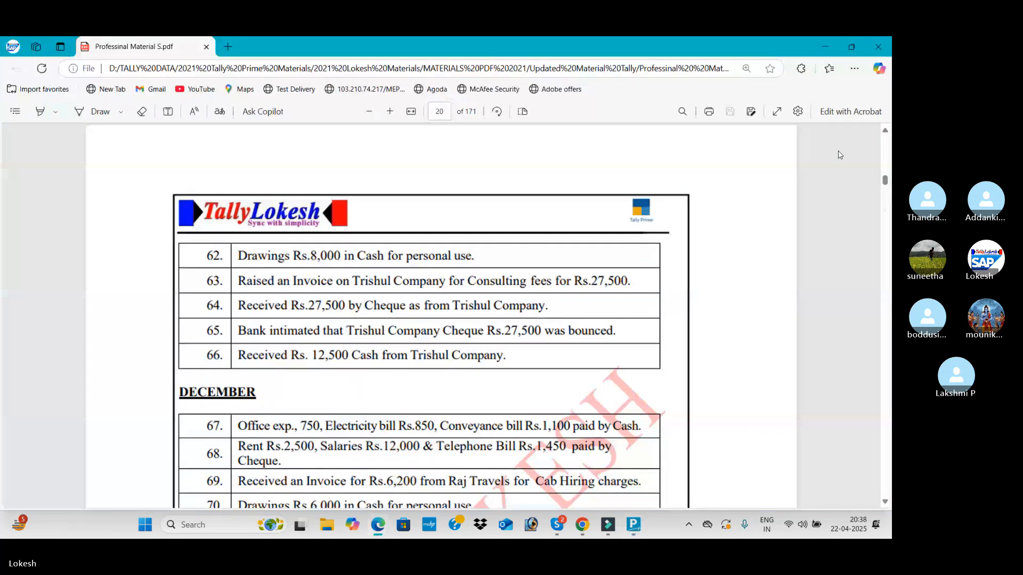
pyautogui.hotkey('alt', 'Tab')
pyautogui.write('h')
pyautogui.press('Return')
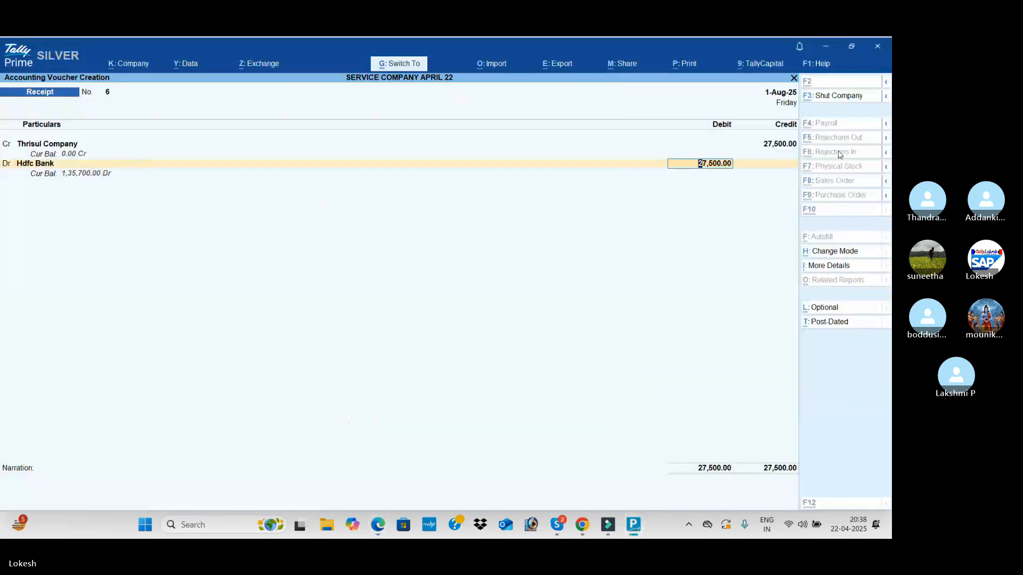
pyautogui.hotkey('ctrl', 'a')
# Check the bounced cheque entry in the PDF, start a payment voucher and debit Thrisul Company with 27,500
pyautogui.hotkey('alt', 'Tab')
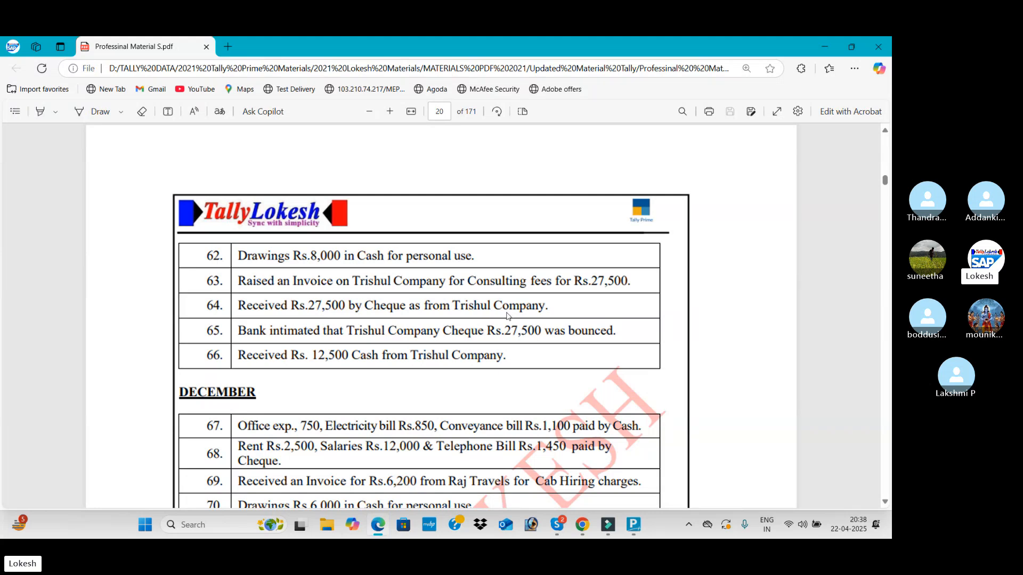
pyautogui.hotkey('alt', 'Tab')
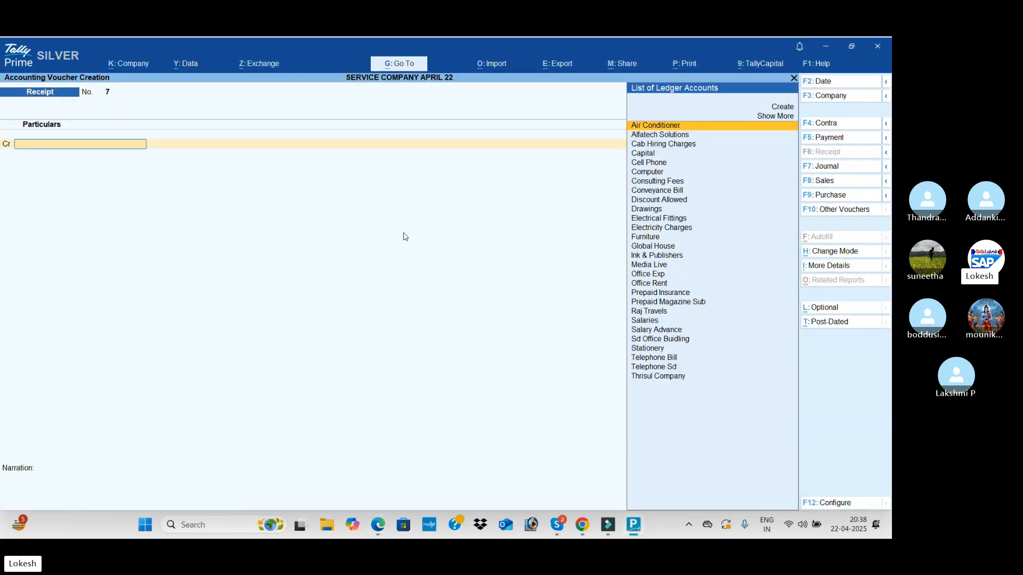
pyautogui.click(834, 142)
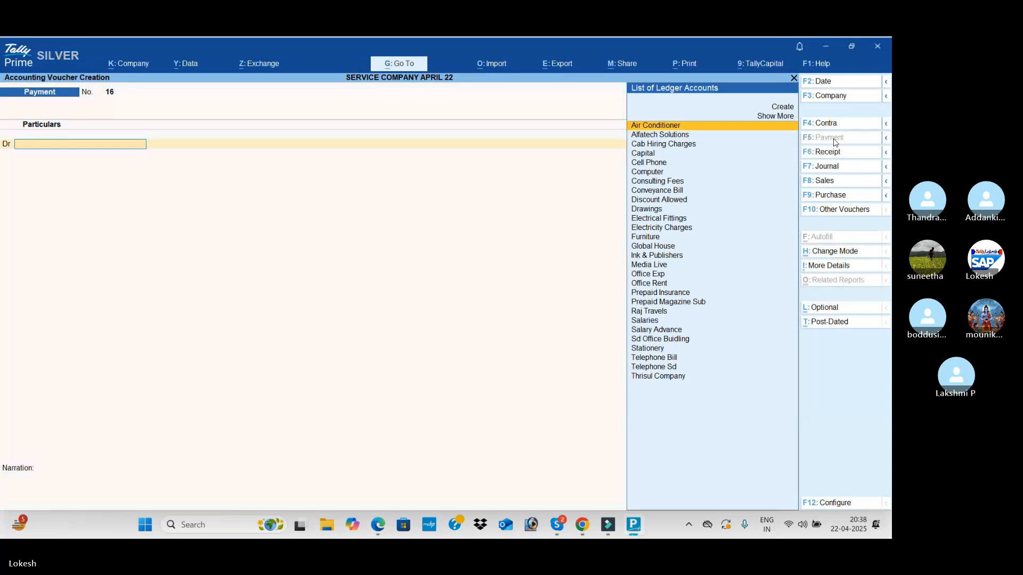
pyautogui.write('th')
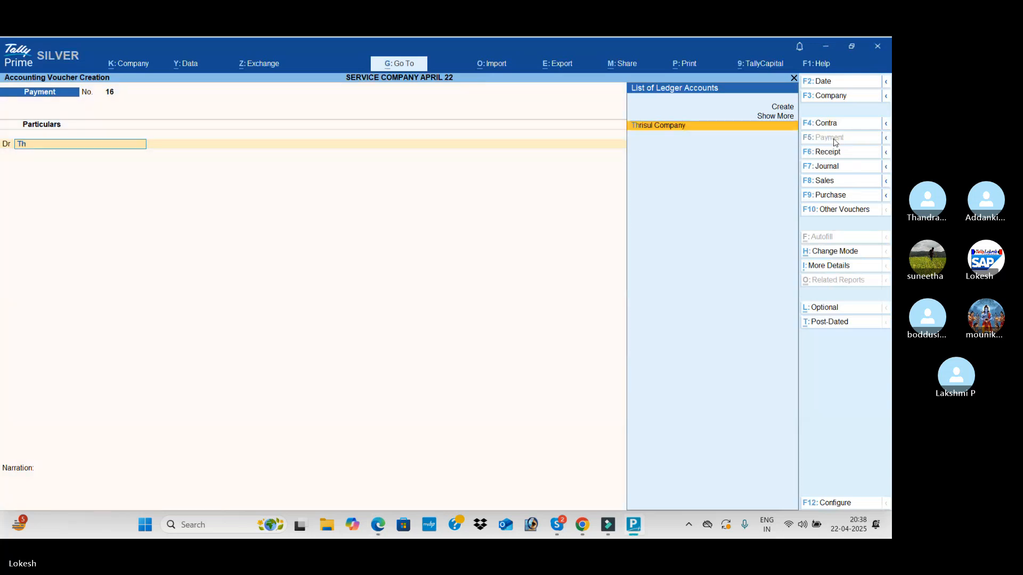
pyautogui.press('Return')
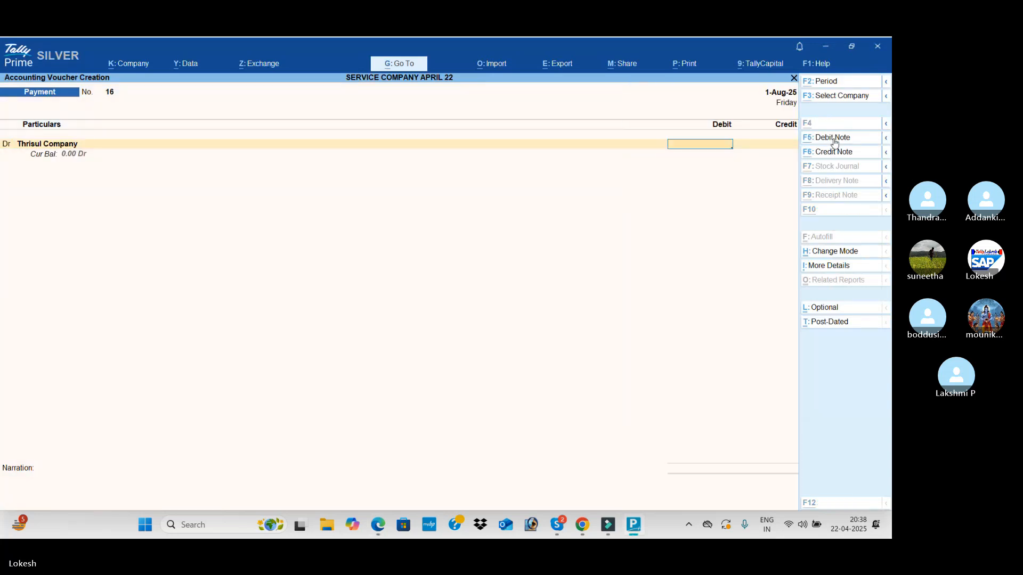
pyautogui.hotkey('alt', 'Tab')
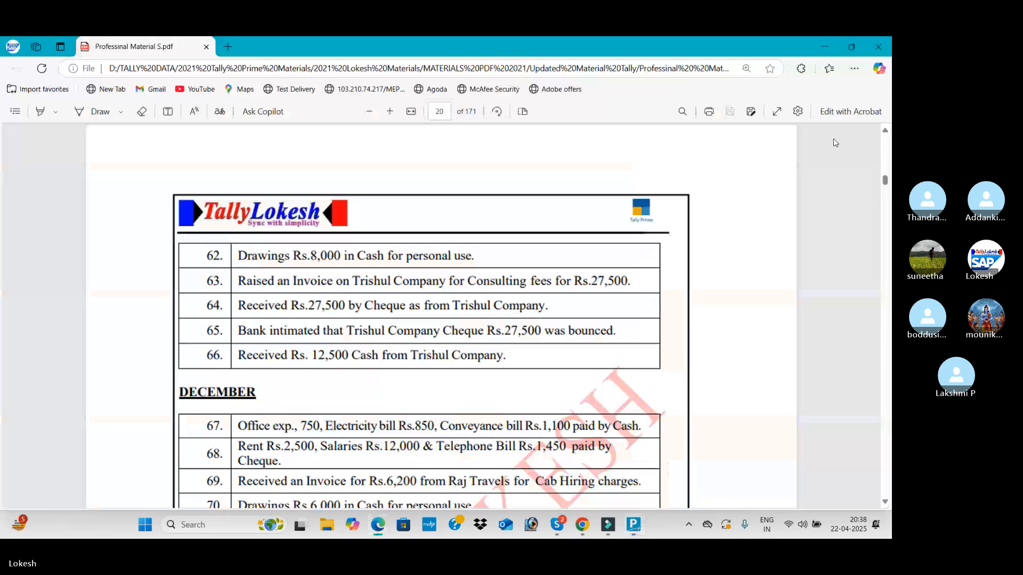
pyautogui.hotkey('alt', 'Tab')
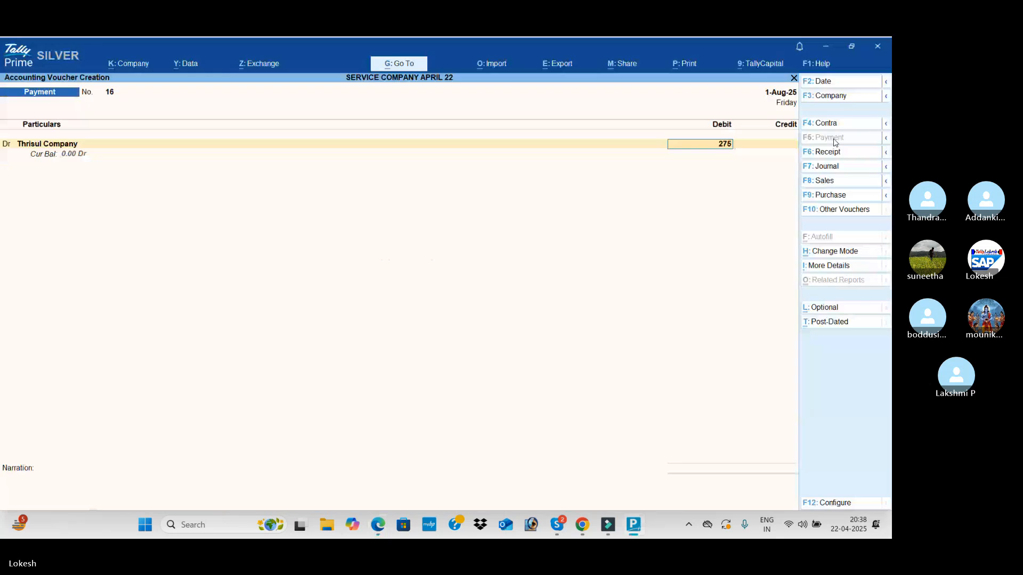
pyautogui.write('27,500')
pyautogui.press('Return')
# Credit Hdfc Bank with 27,500 and save the bounced cheque payment voucher
pyautogui.press('Return')
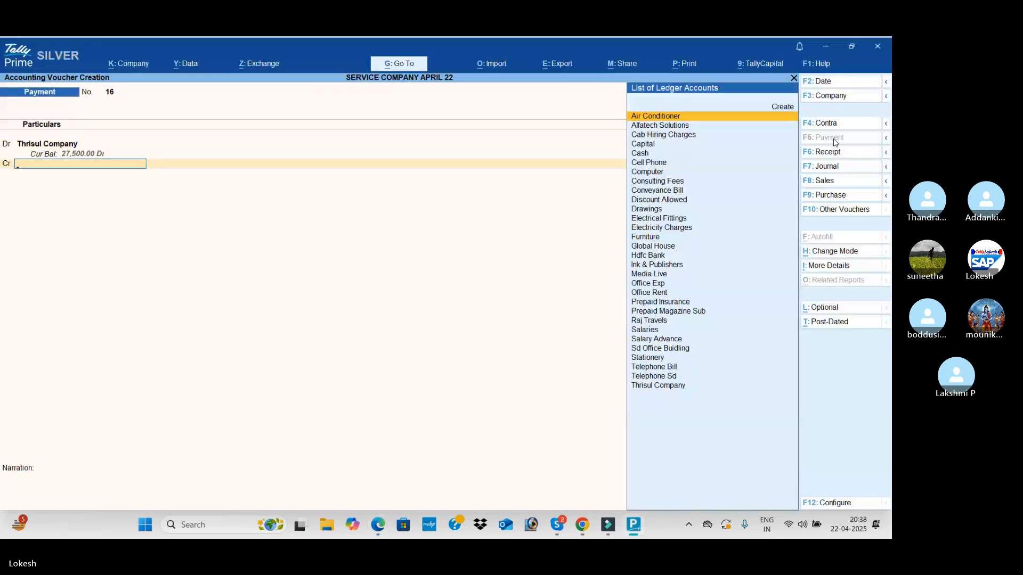
pyautogui.write('H')
pyautogui.press('Return')
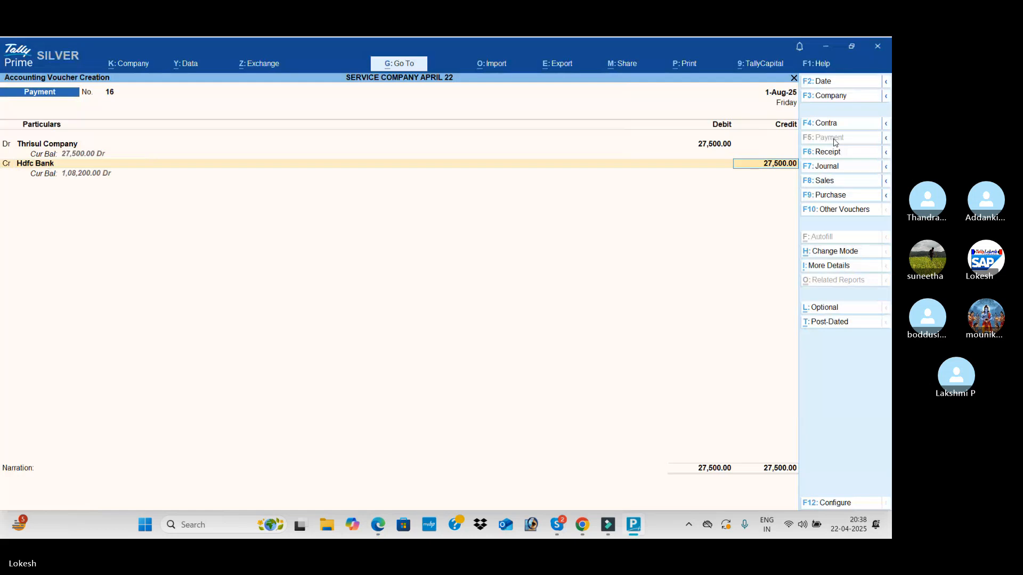
pyautogui.press('Return')
pyautogui.press('Return')
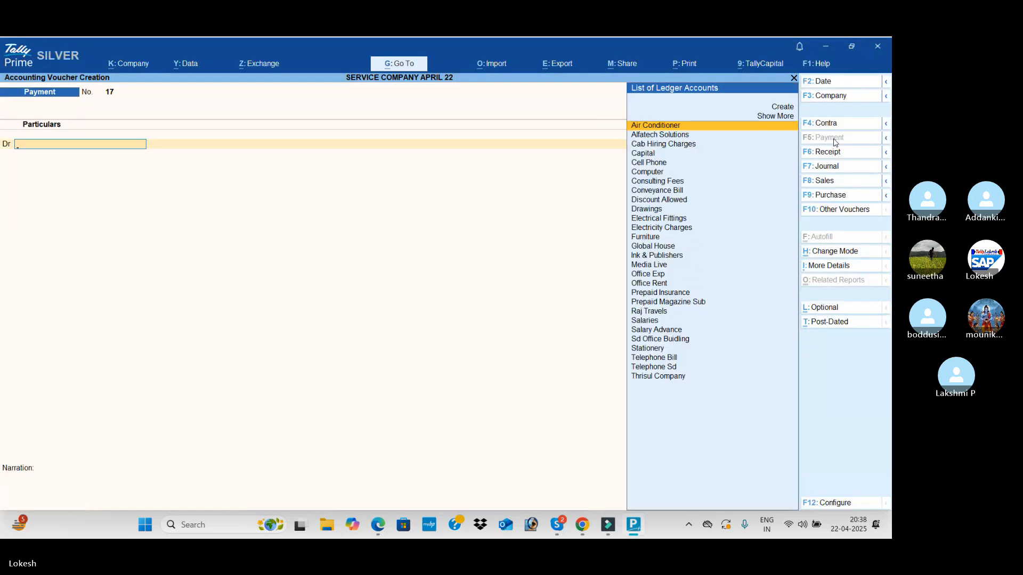
# Check transaction 66 in the PDF, start a receipt voucher and credit Thrisul Company with 12,500
pyautogui.hotkey('alt', 'Tab')
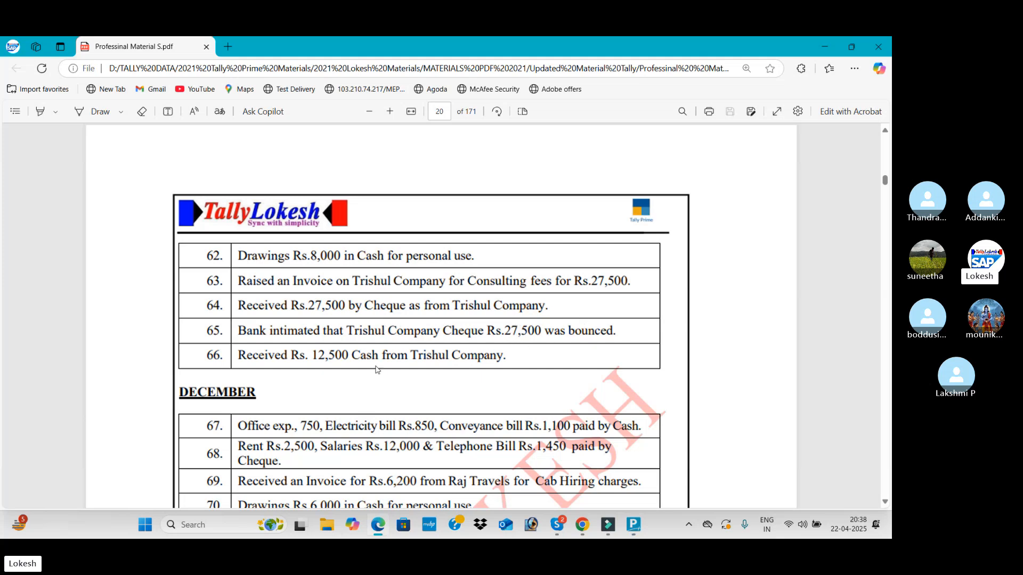
pyautogui.hotkey('alt', 'Tab')
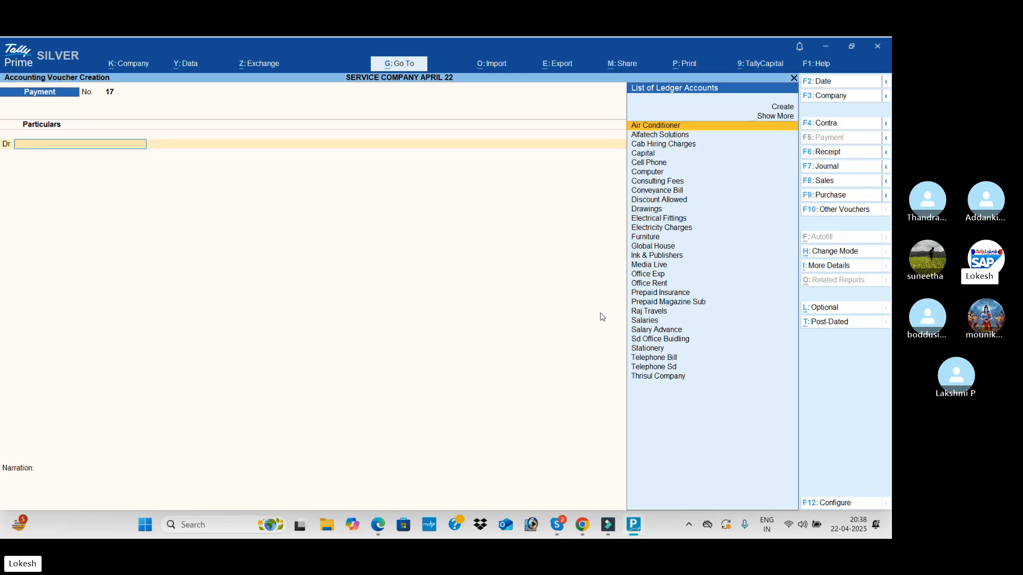
pyautogui.click(835, 153)
pyautogui.write('Th')
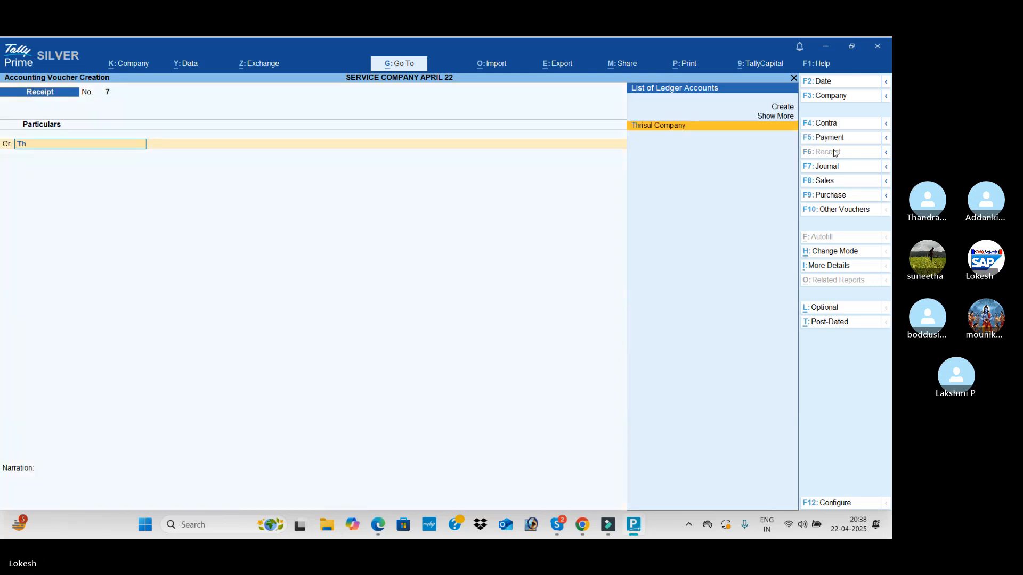
pyautogui.press('Return')
pyautogui.write('12,500')
pyautogui.press('Return')
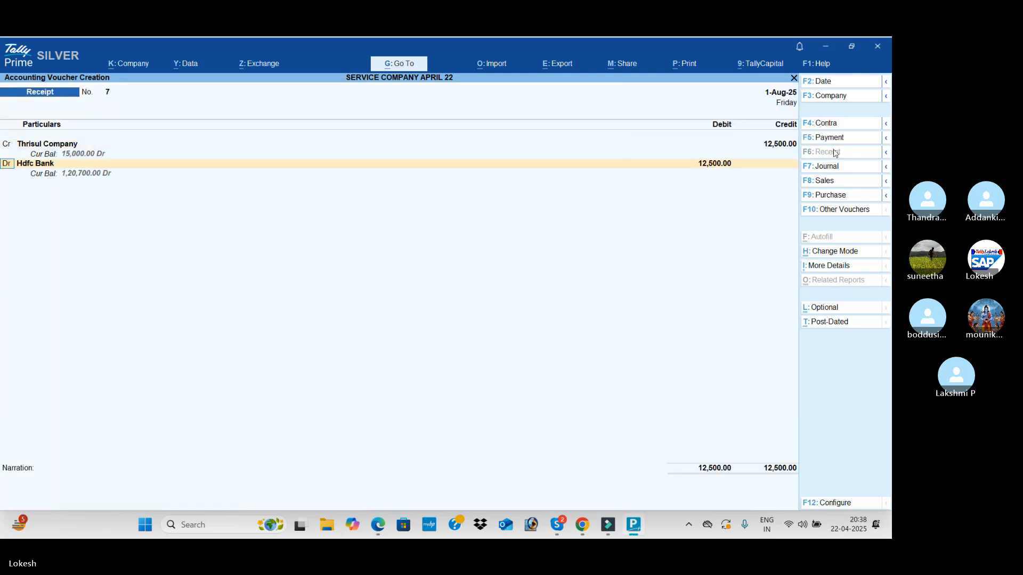
# Debit Hdfc Bank with 12,500 and save the receipt voucher without a narration
pyautogui.press('Return')
pyautogui.press('Return')
pyautogui.press('Return')
pyautogui.press('Return')
pyautogui.press('Return')
pyautogui.press('Return')
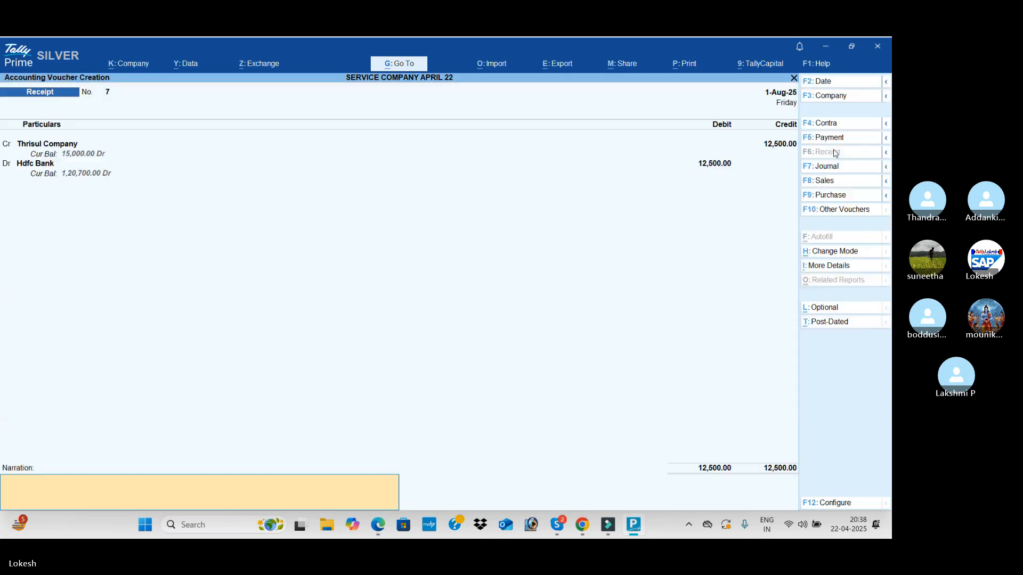
pyautogui.press('Return')
pyautogui.press('Return')
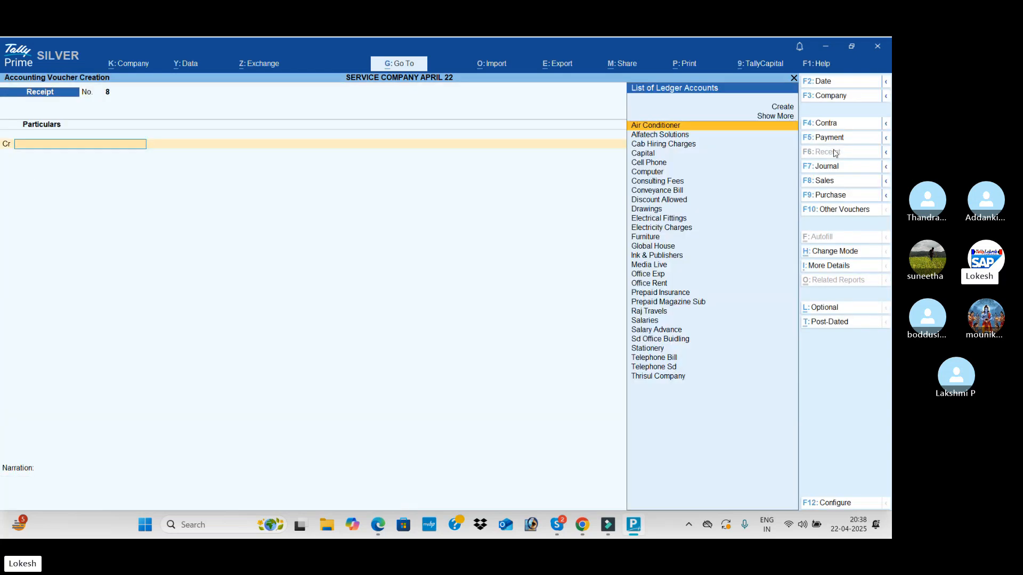
# Find the credit purchase of office equipment among the December transactions in the PDF and start a journal voucher
pyautogui.hotkey('alt', 'Tab')
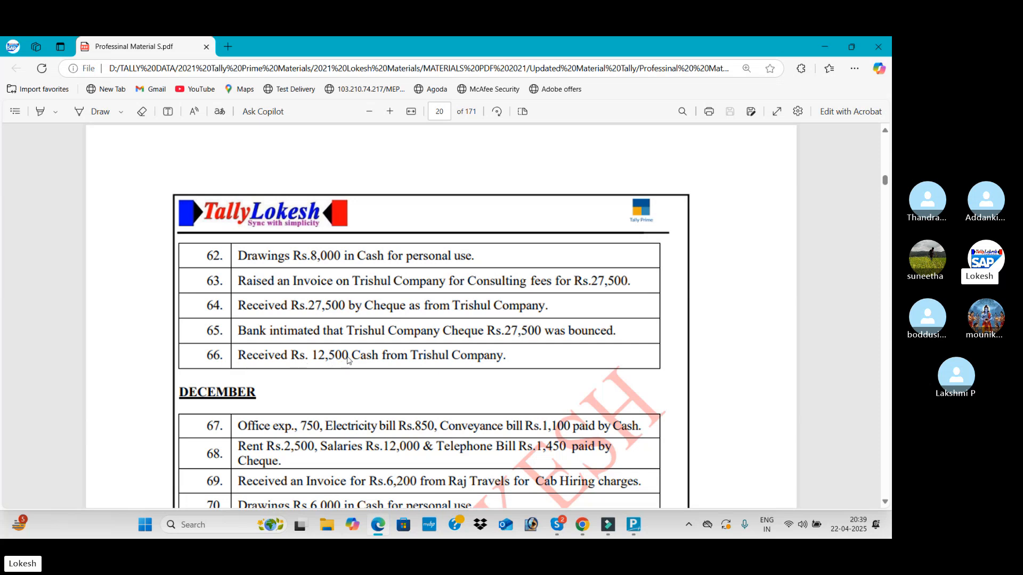
pyautogui.scroll(-3, 339, 362)
pyautogui.scroll(-1, 358, 360)
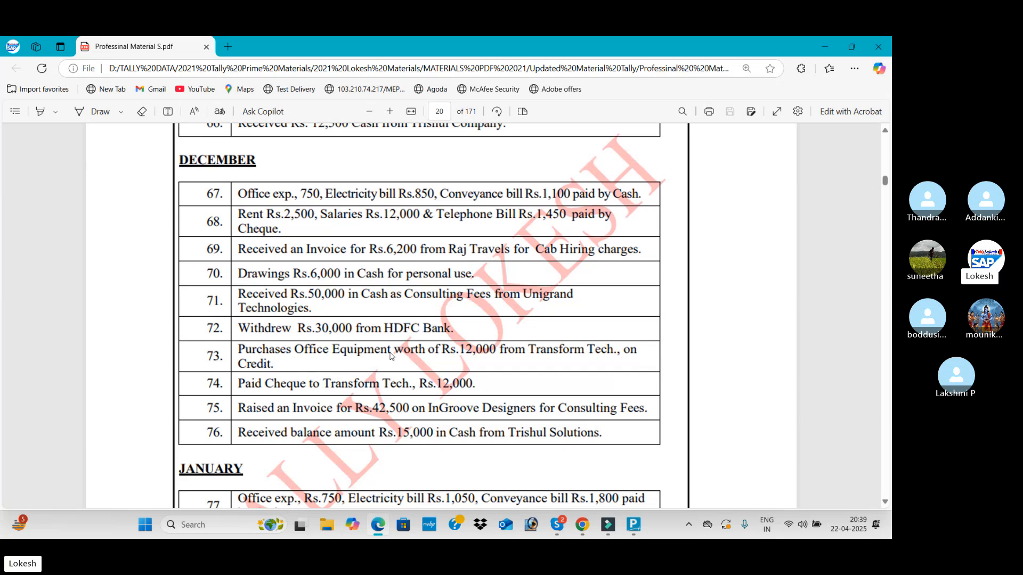
pyautogui.hotkey('alt', 'Tab')
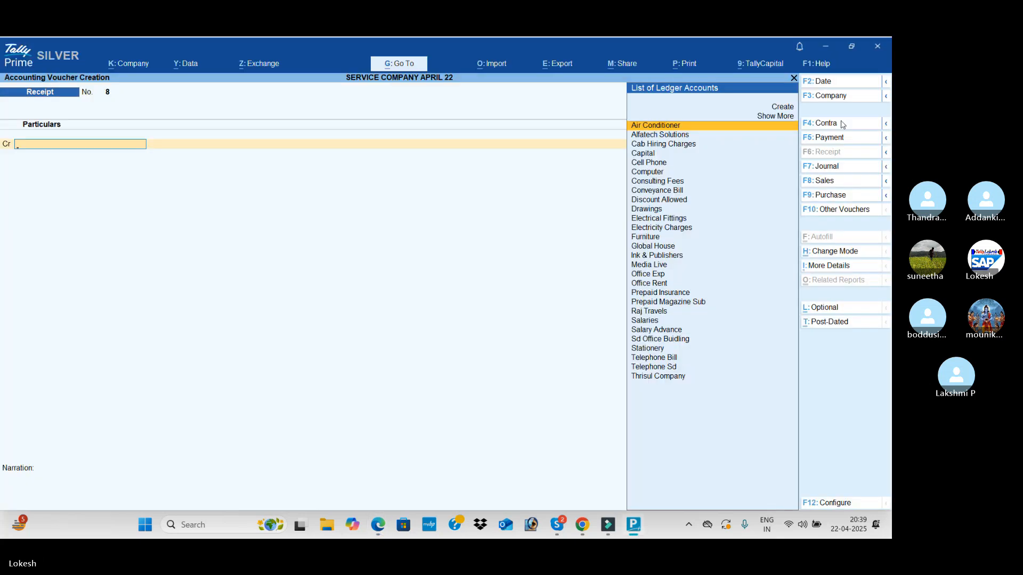
pyautogui.click(835, 169)
# Create an Office Equipment ledger under Fixed Assets for the journal's debit line
pyautogui.hotkey('alt', 'c')
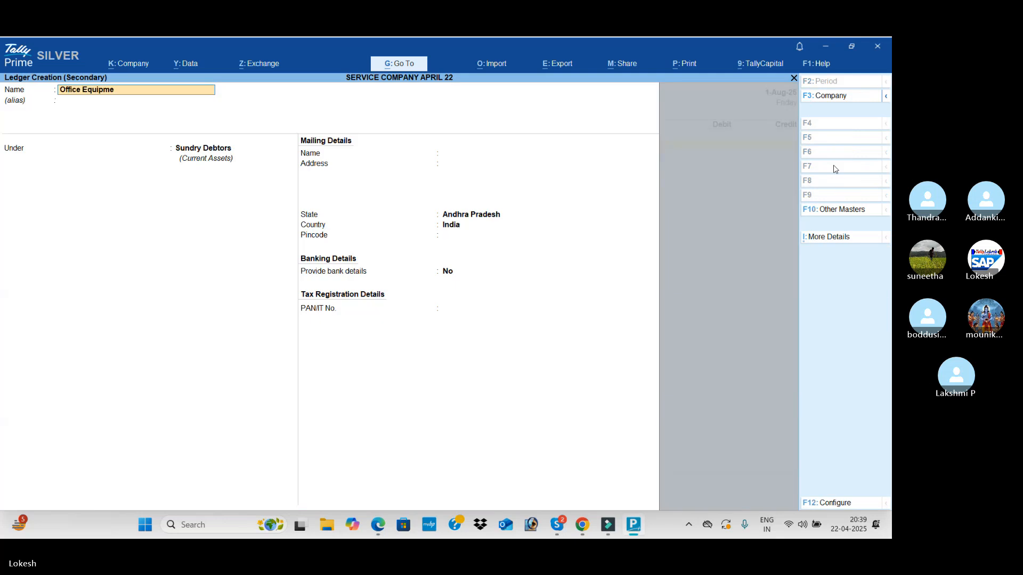
pyautogui.press('Return')
pyautogui.press('Return')
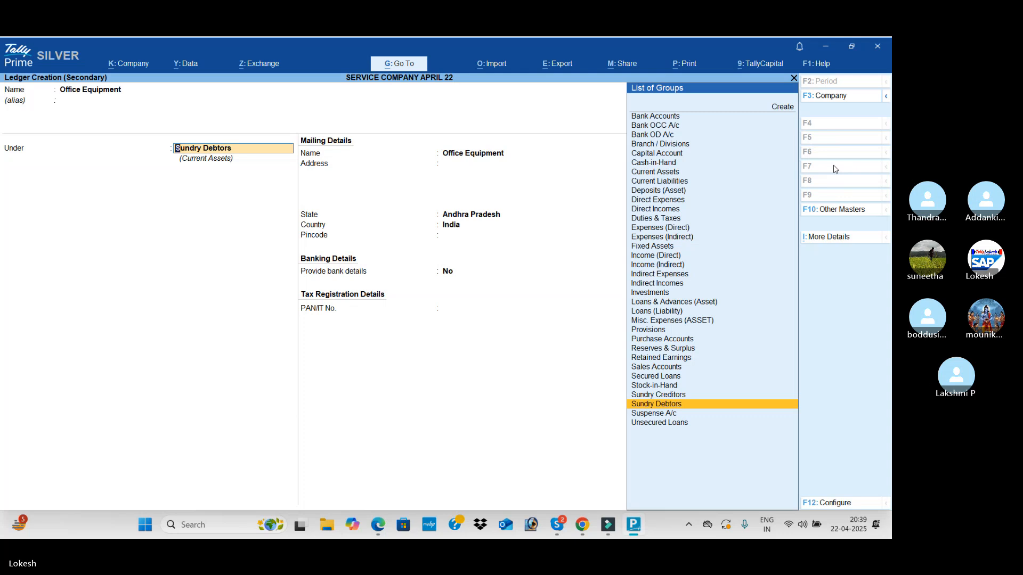
pyautogui.write('fix')
pyautogui.press('Return')
pyautogui.hotkey('ctrl', 'a')
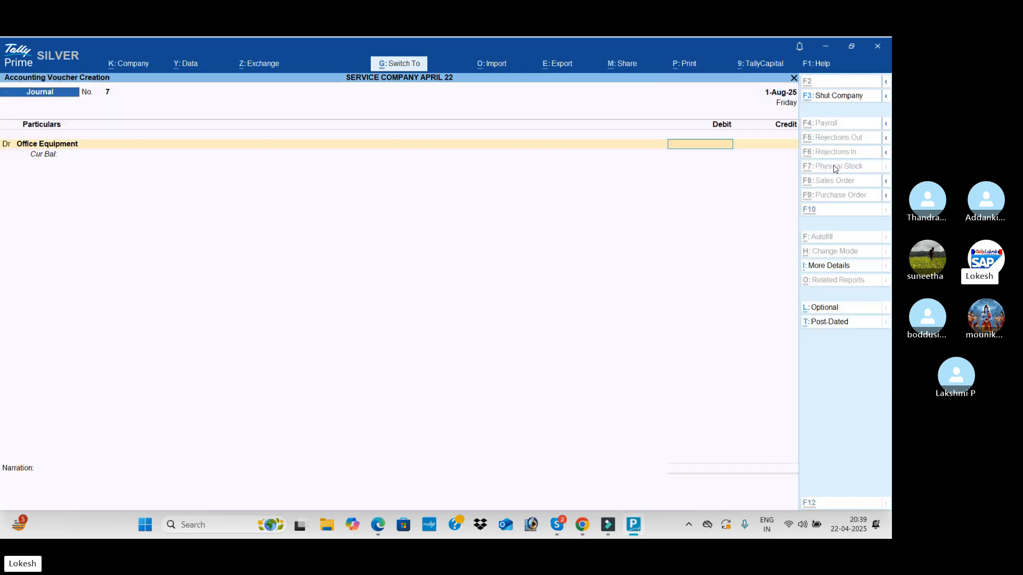
# Check the purchase amount in the PDF and debit Office Equipment with 12,000
pyautogui.hotkey('alt', 'Tab')
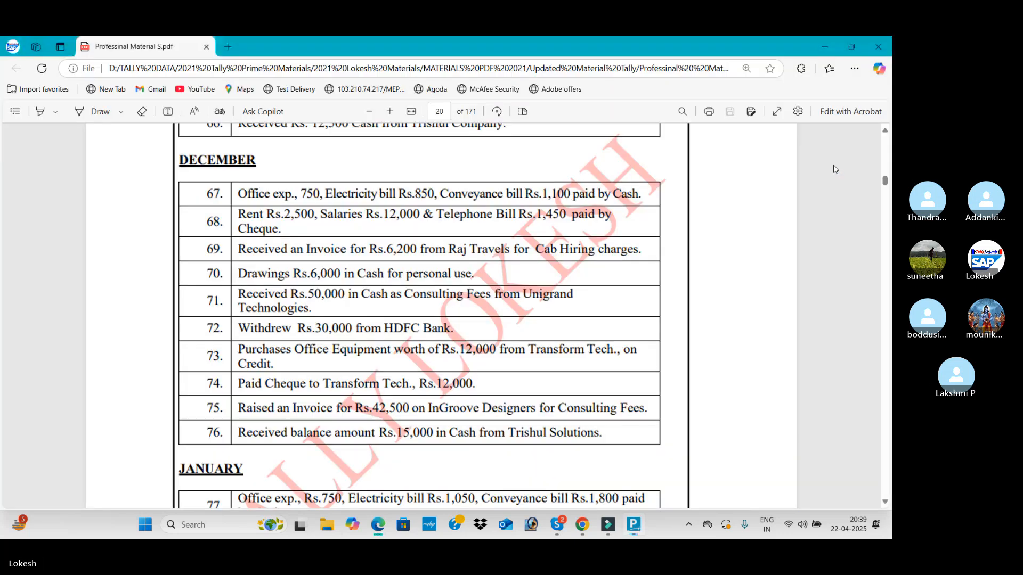
pyautogui.hotkey('alt', 'Tab')
pyautogui.write('12000')
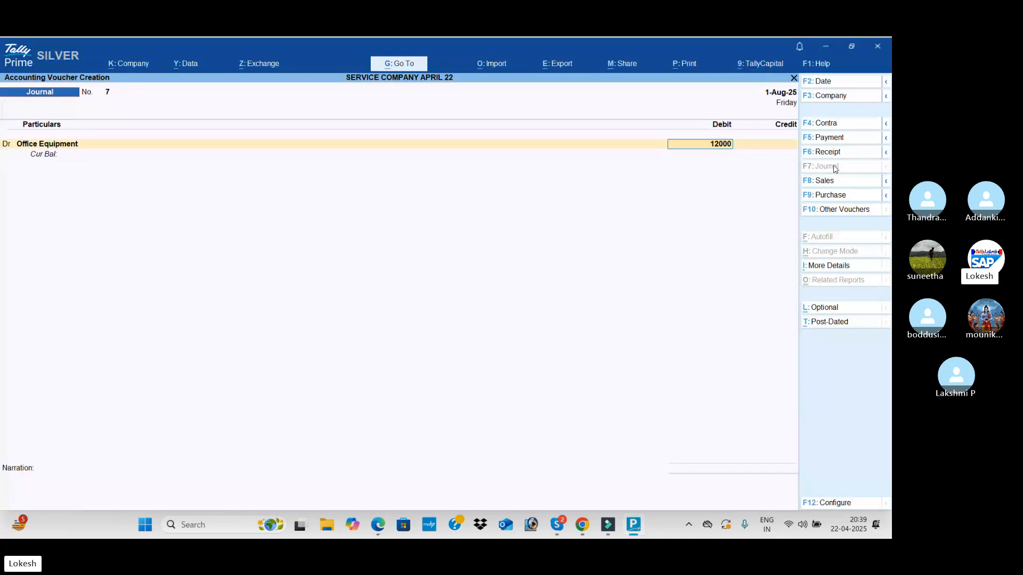
pyautogui.press('Return')
# Check the supplier in the PDF and create a Transform Tech ledger under Sundry Creditors for the credit line
pyautogui.hotkey('alt', 'Tab')
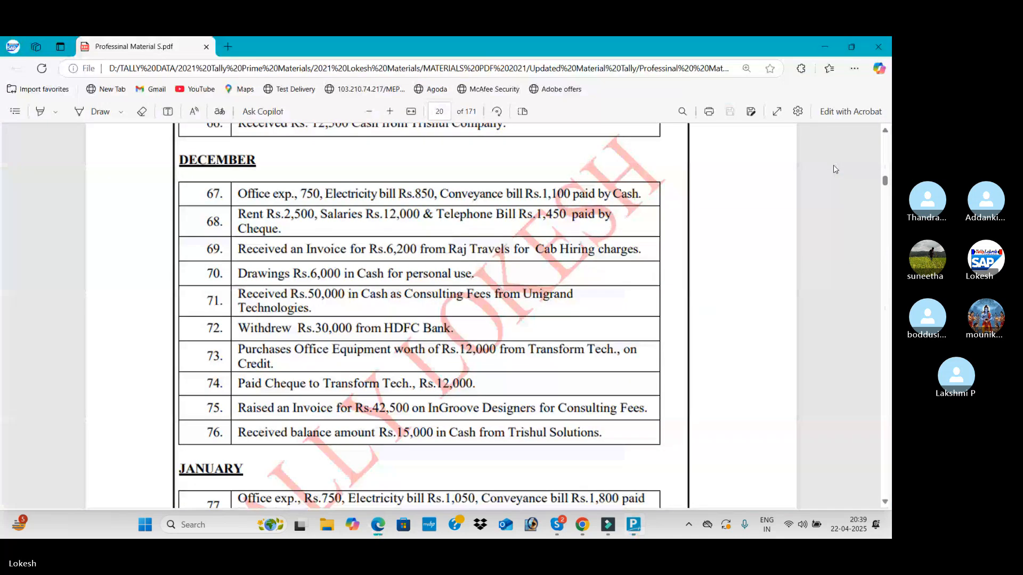
pyautogui.hotkey('alt', 'Tab')
pyautogui.write('Tr')
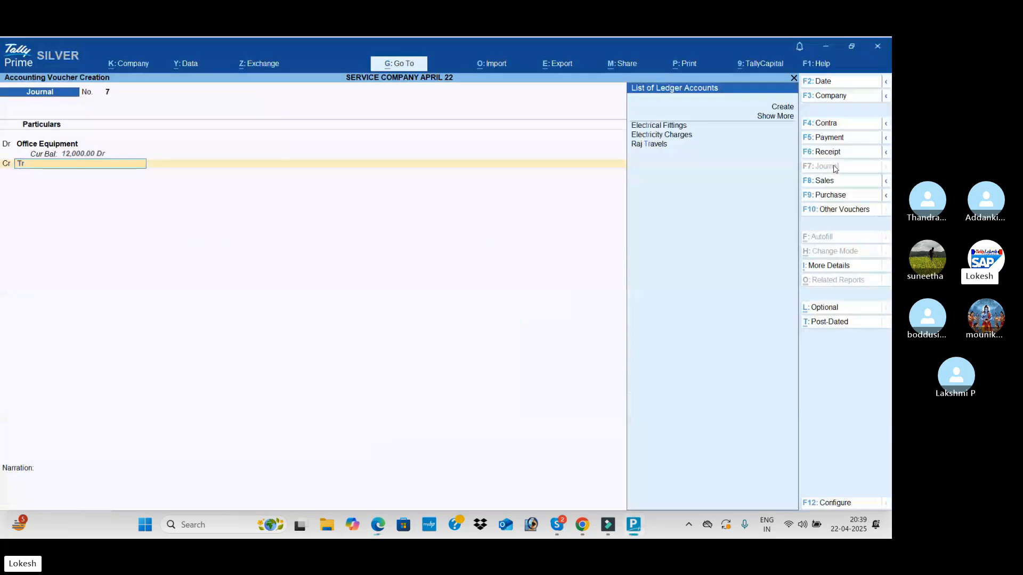
pyautogui.hotkey('alt', 'c')
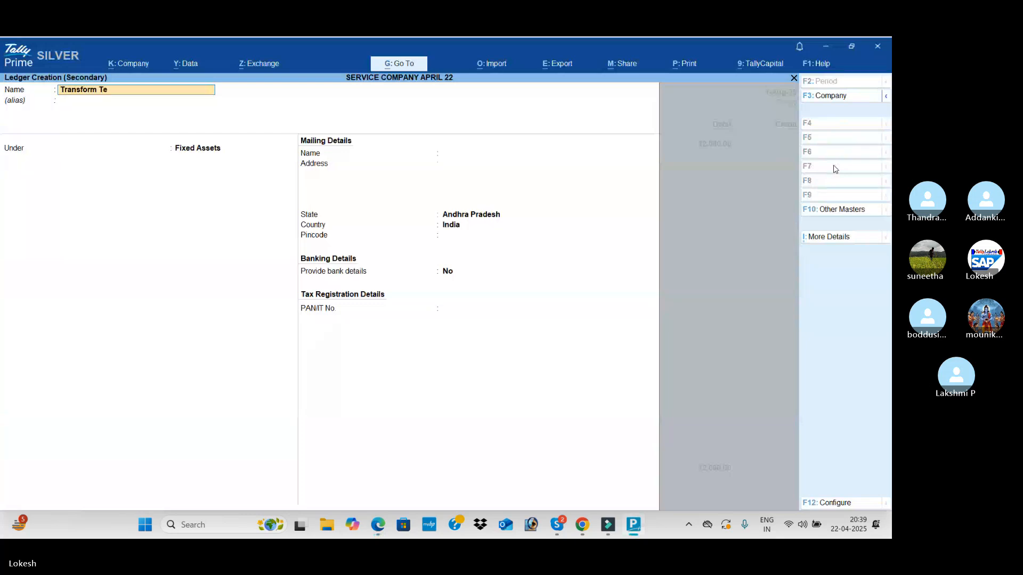
pyautogui.press('Return')
pyautogui.press('Return')
pyautogui.write('Sun')
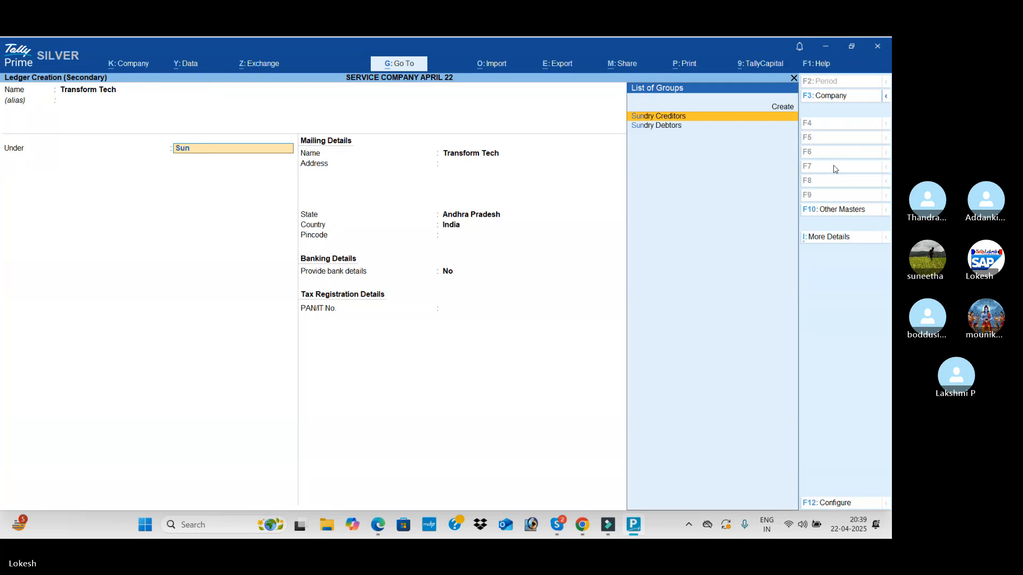
# Credit Transform Tech with 12,000 and save the journal voucher
pyautogui.press('Return')
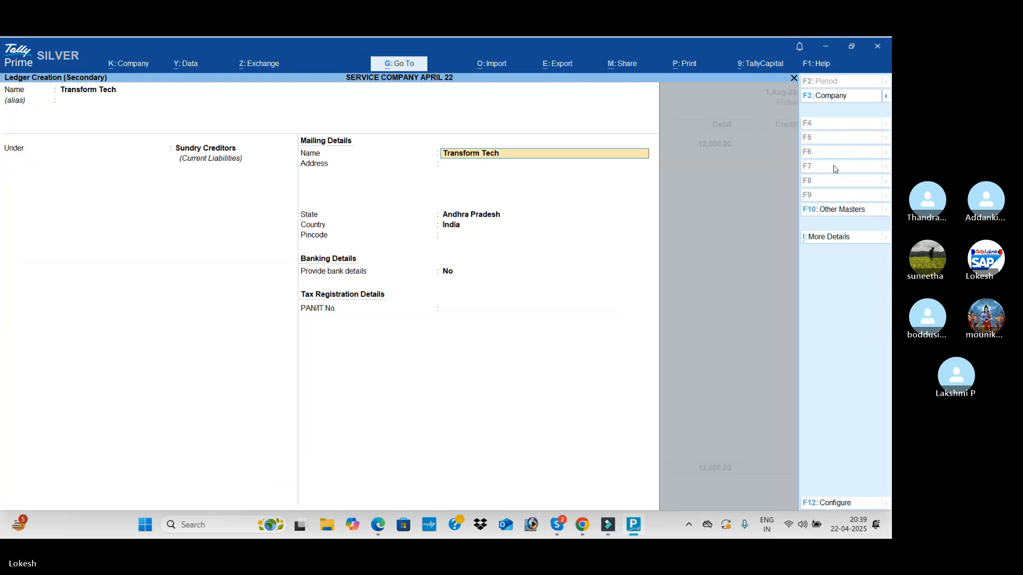
pyautogui.hotkey('ctrl', 'a')
pyautogui.press('Return')
pyautogui.press('Return')
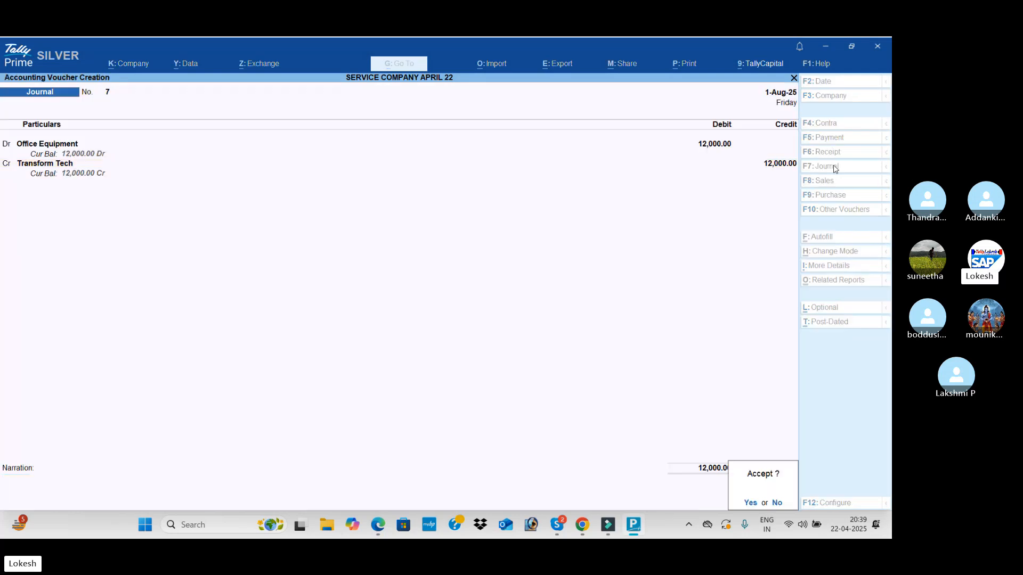
pyautogui.press('Return')
# Find the HDFC Bank cheque book charges among the January transactions in the PDF and start a payment voucher
pyautogui.hotkey('alt', 'Tab')
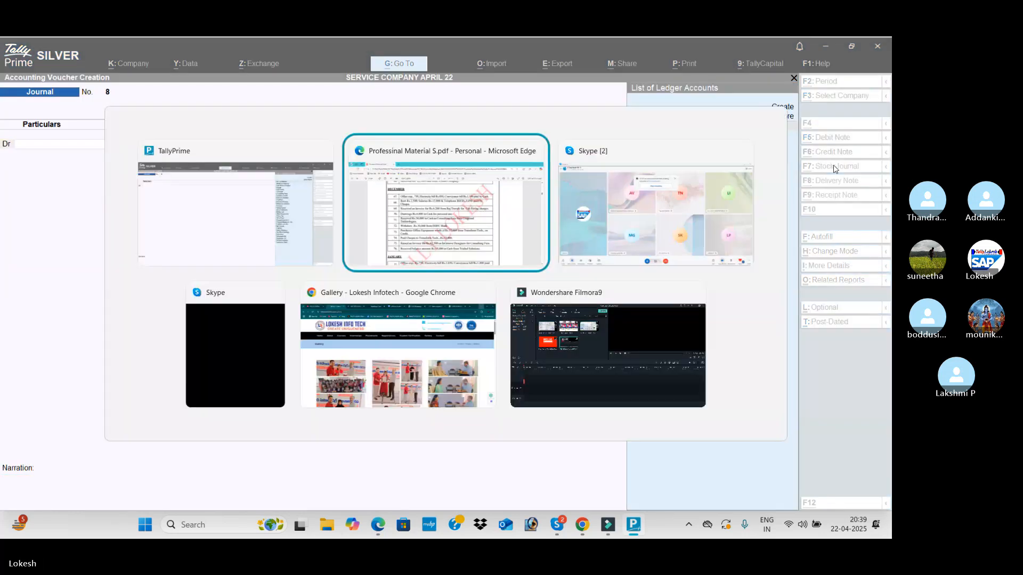
pyautogui.scroll(-3, 366, 370)
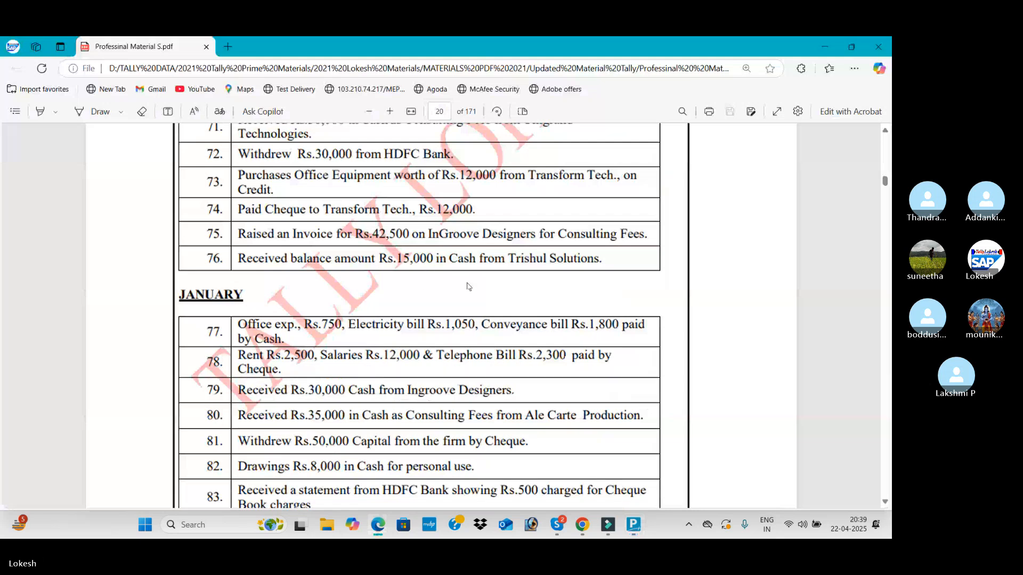
pyautogui.scroll(-2, 464, 283)
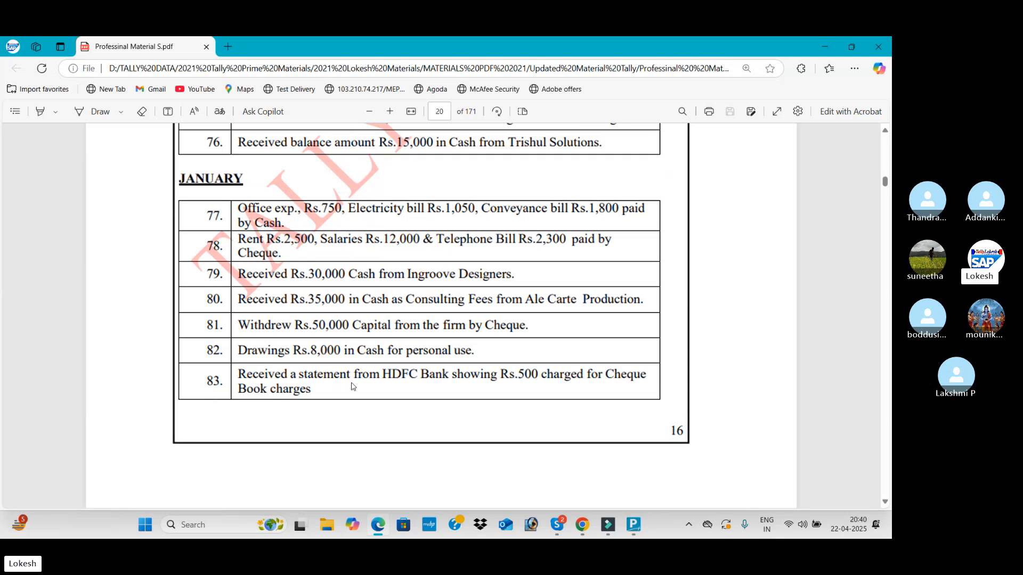
pyautogui.press('alt')
pyautogui.hotkey('alt', 'Tab')
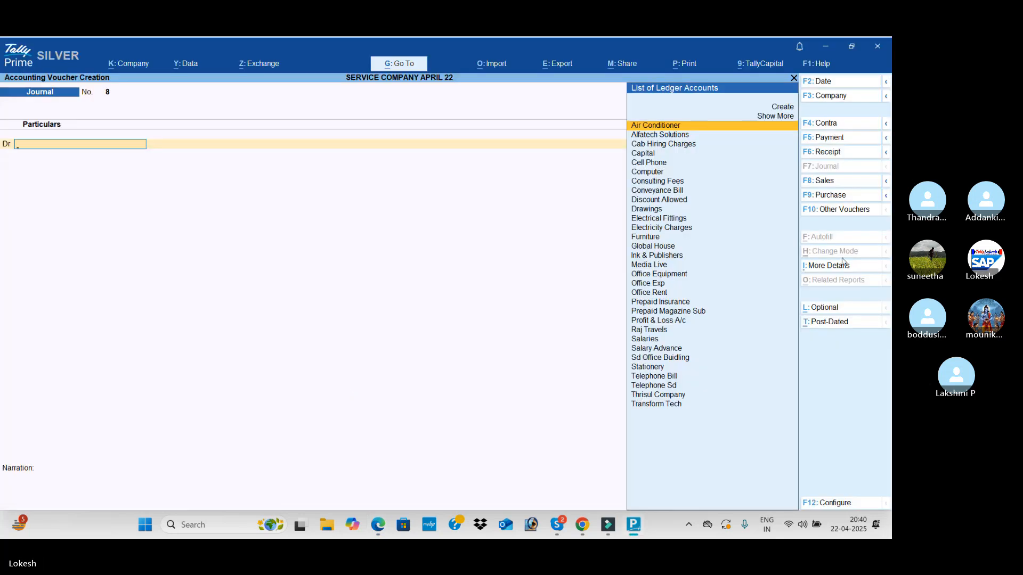
pyautogui.click(840, 138)
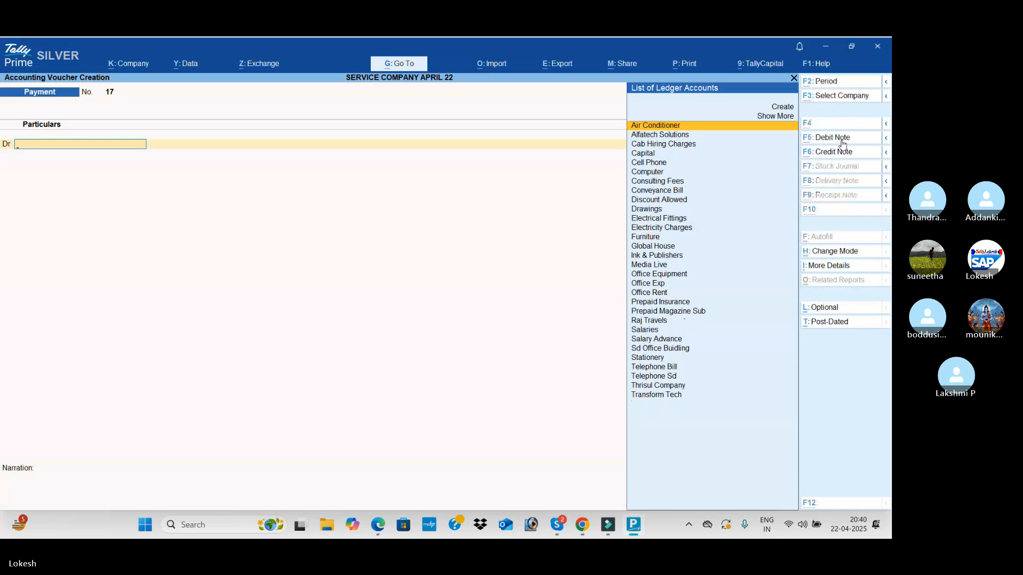
# Create a Bank Charges ledger under Indirect Expenses for the payment's debit line
pyautogui.hotkey('alt', 'c')
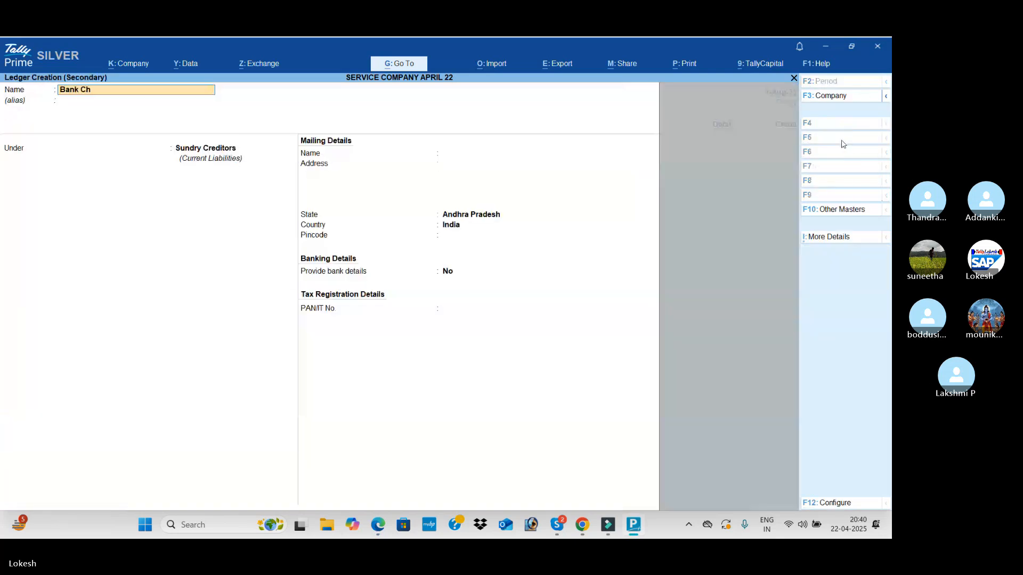
pyautogui.write('Bank Charges')
pyautogui.press('Return')
pyautogui.write('Ind')
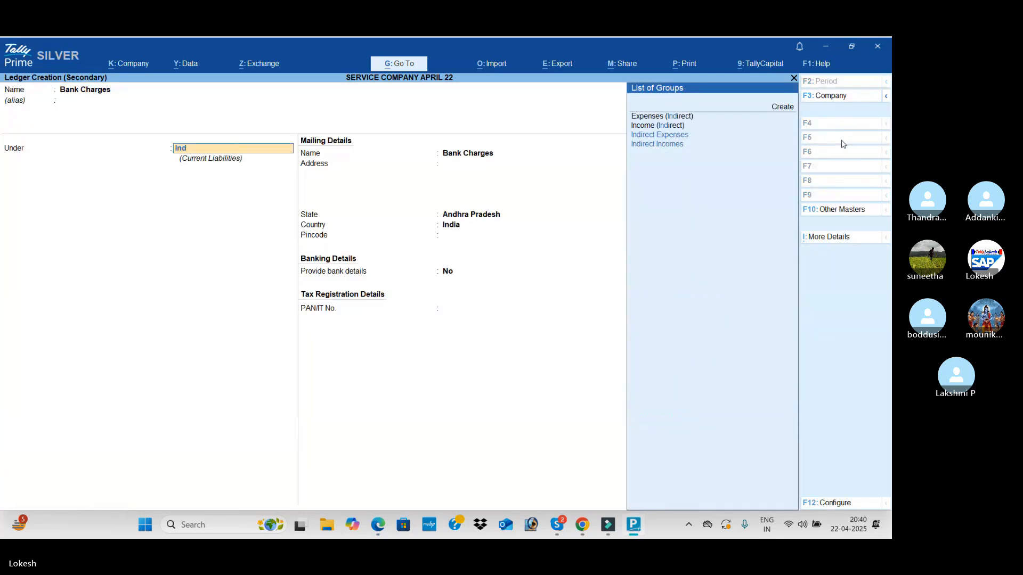
pyautogui.press('Return')
pyautogui.hotkey('ctrl', 'a')
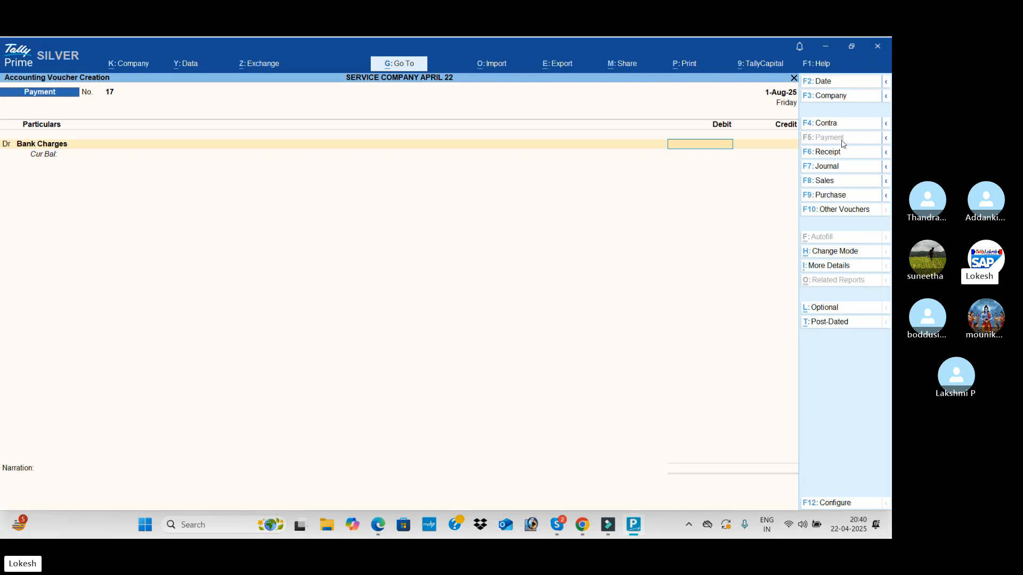
# Check the cheque book charge amount in the PDF and debit Bank Charges with 500
pyautogui.hotkey('alt', 'Tab')
pyautogui.hotkey('alt', 'Tab')
pyautogui.write('500')
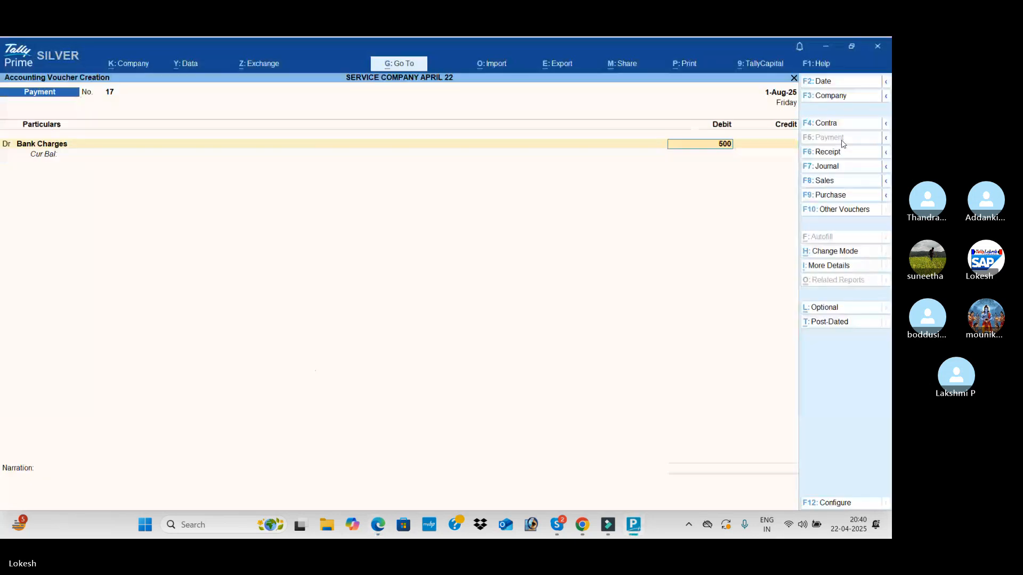
pyautogui.press('Return')
# Credit Hdfc Bank with 500 and save the bank charges payment voucher
pyautogui.press('Return')
pyautogui.write('H')
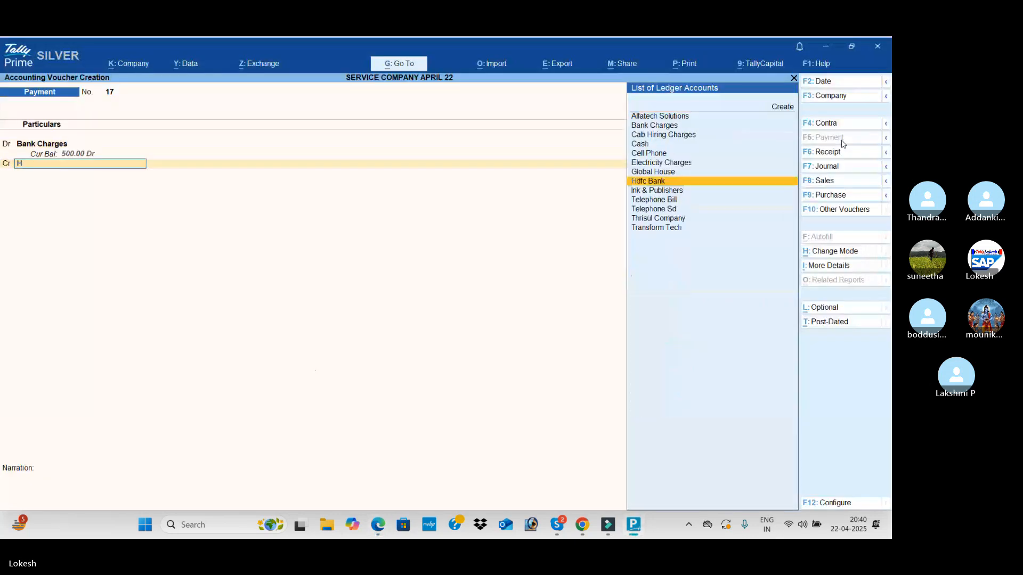
pyautogui.press('Return')
pyautogui.press('Return')
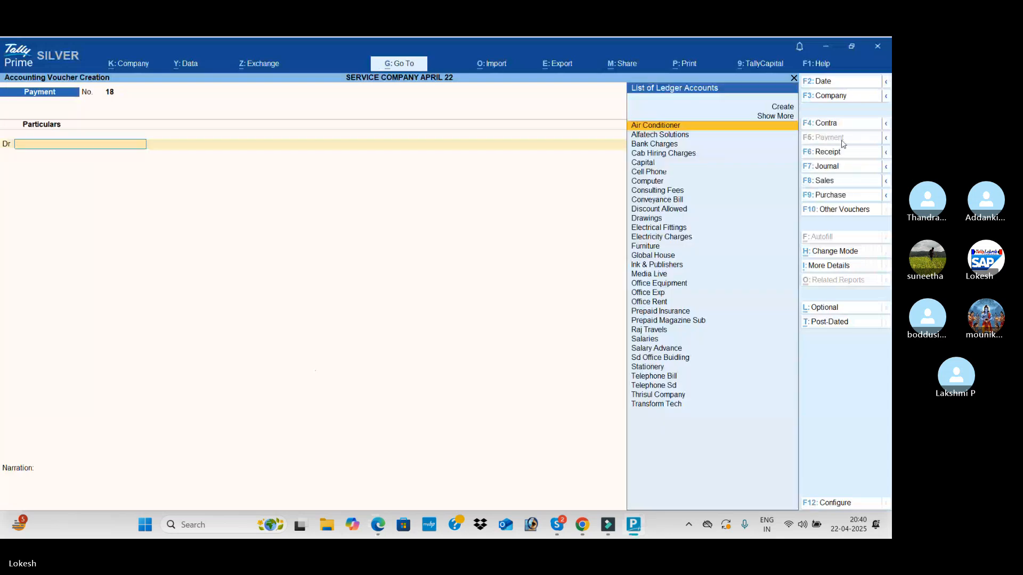
# Review the February, March and year-end adjustment entries in the PDF for the next transaction to record
pyautogui.hotkey('alt', 'Tab')
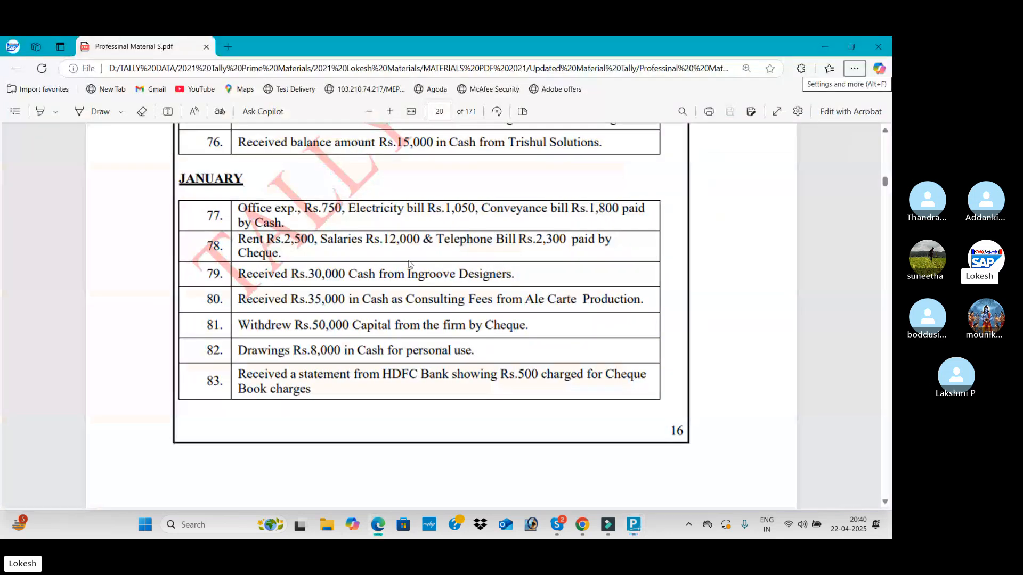
pyautogui.scroll(-5, 345, 274)
pyautogui.scroll(-3, 346, 275)
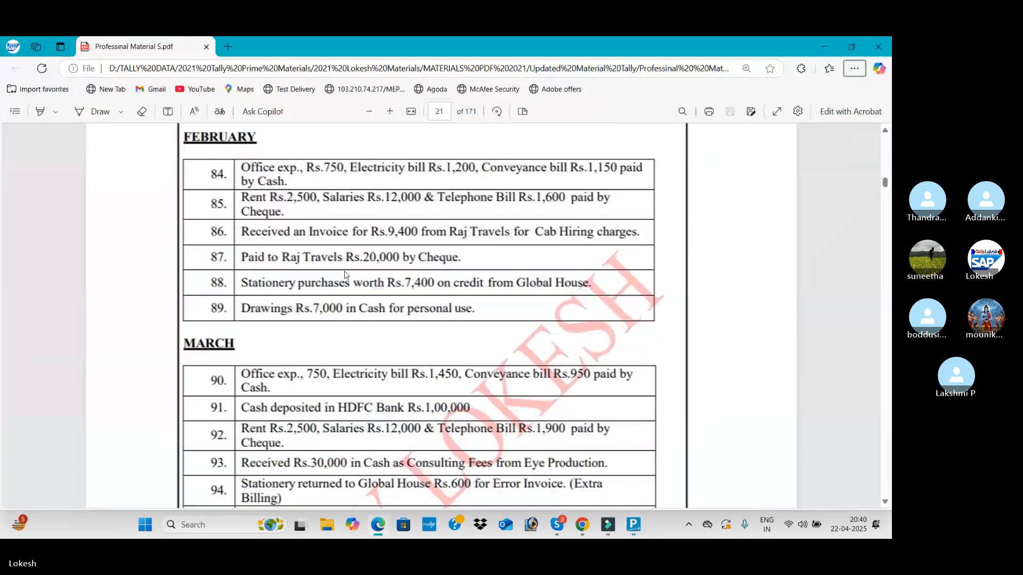
pyautogui.scroll(1, 266, 229)
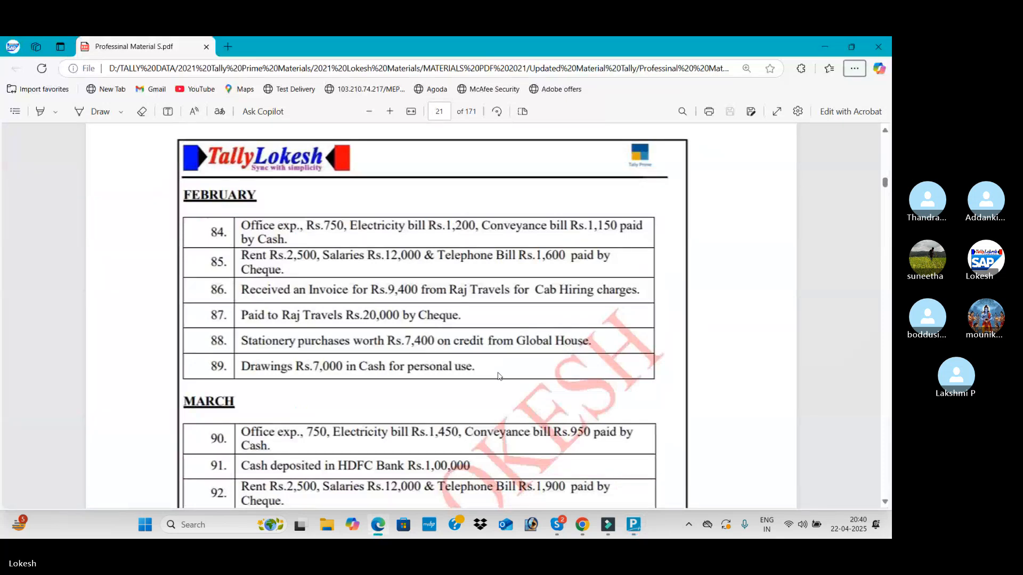
pyautogui.scroll(-3, 500, 376)
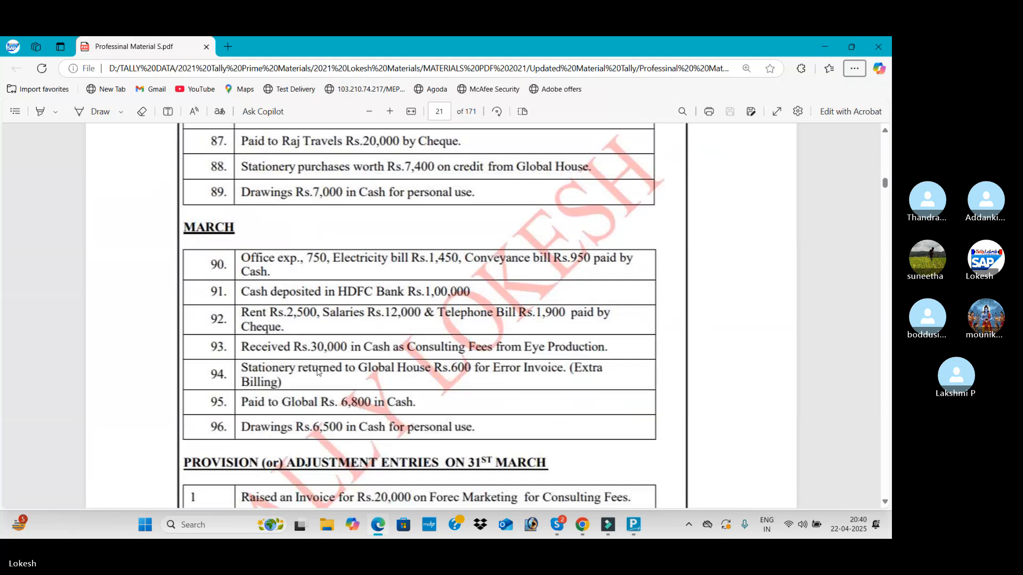
pyautogui.scroll(-1, 320, 373)
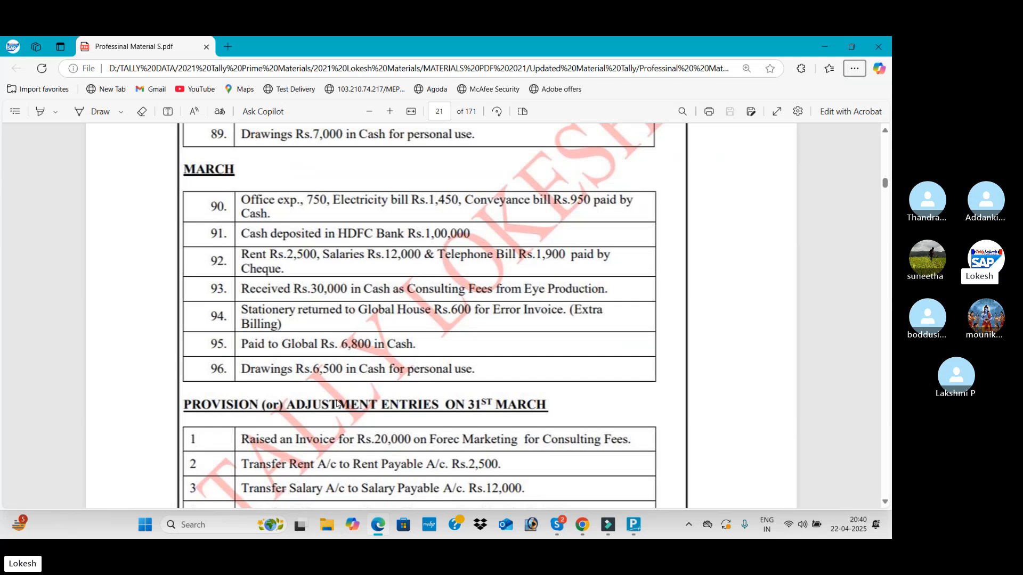
pyautogui.scroll(-5, 337, 404)
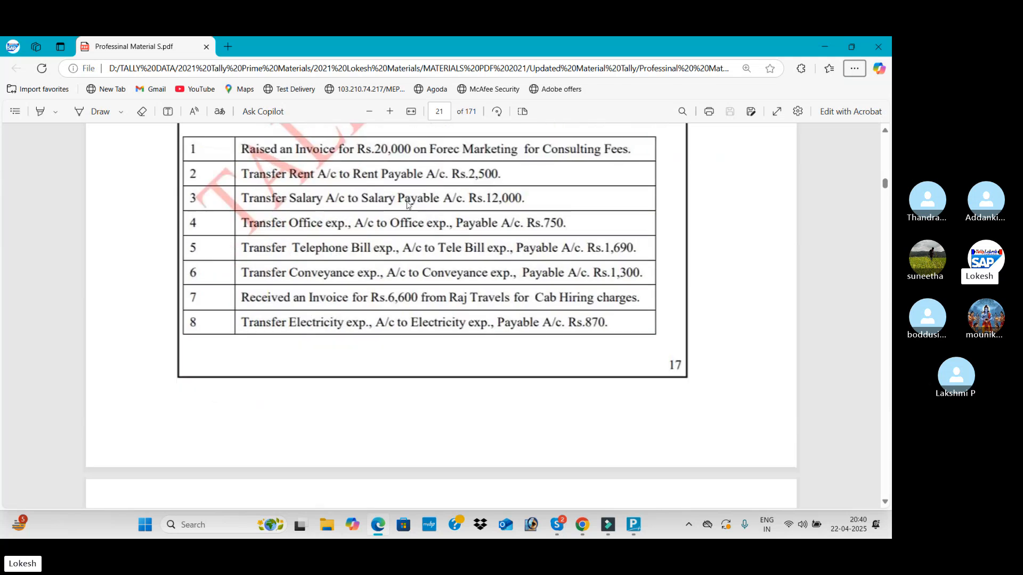
pyautogui.scroll(-15, 408, 206)
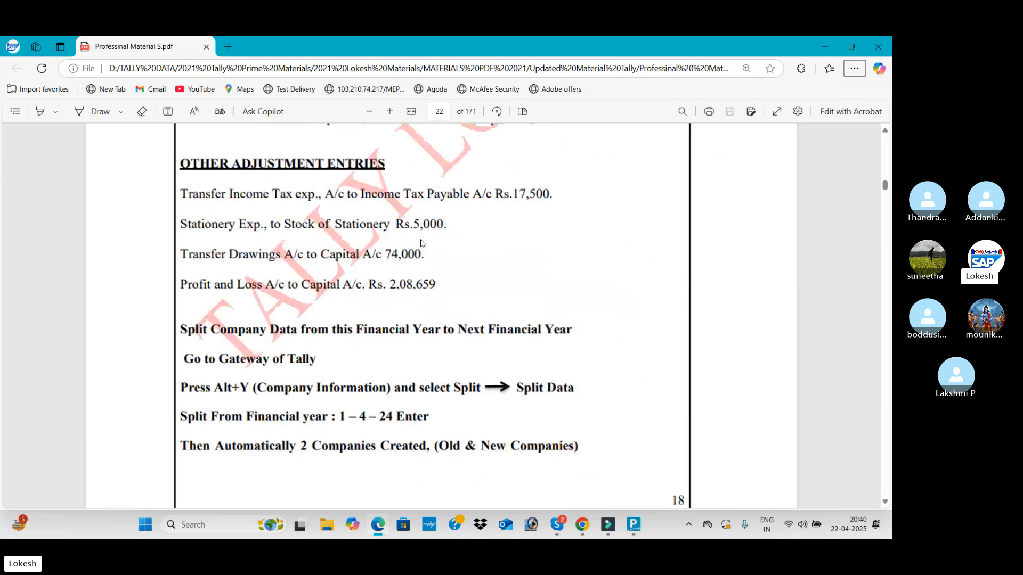
pyautogui.scroll(10, 421, 244)
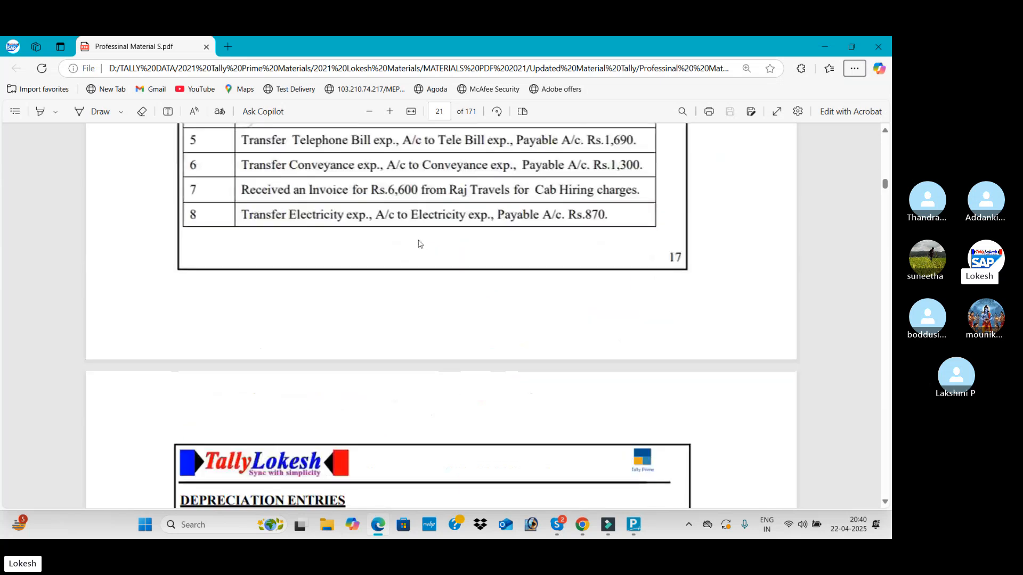
pyautogui.scroll(9, 419, 243)
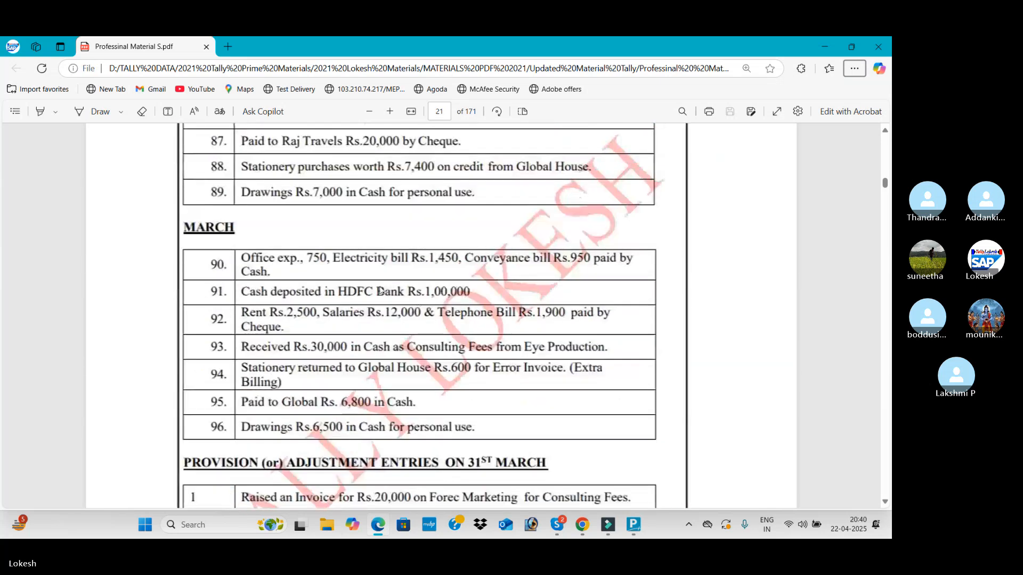
# Start a journal voucher in TallyPrime for the stationery return, debiting Stationery with 600 and selecting Ink & Publishers as the credit ledger
pyautogui.hotkey('alt', 'Tab')
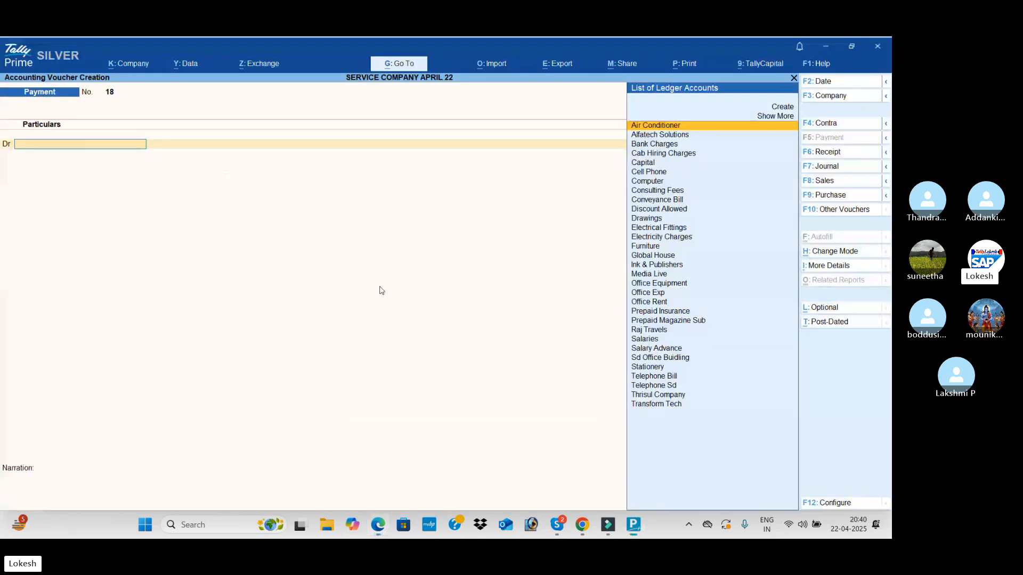
pyautogui.click(837, 169)
pyautogui.write('sta')
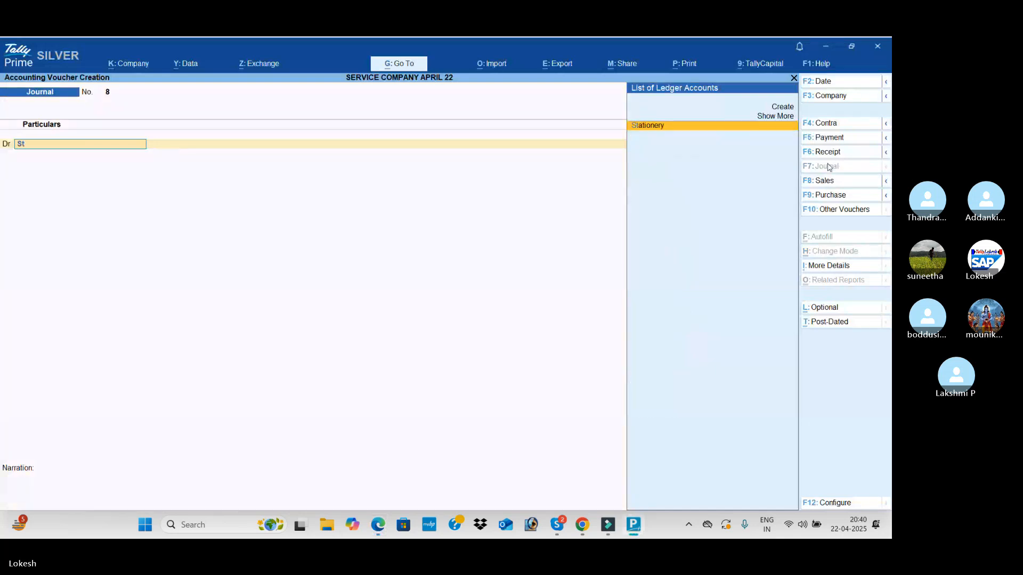
pyautogui.press('Return')
pyautogui.hotkey('alt', 'Tab')
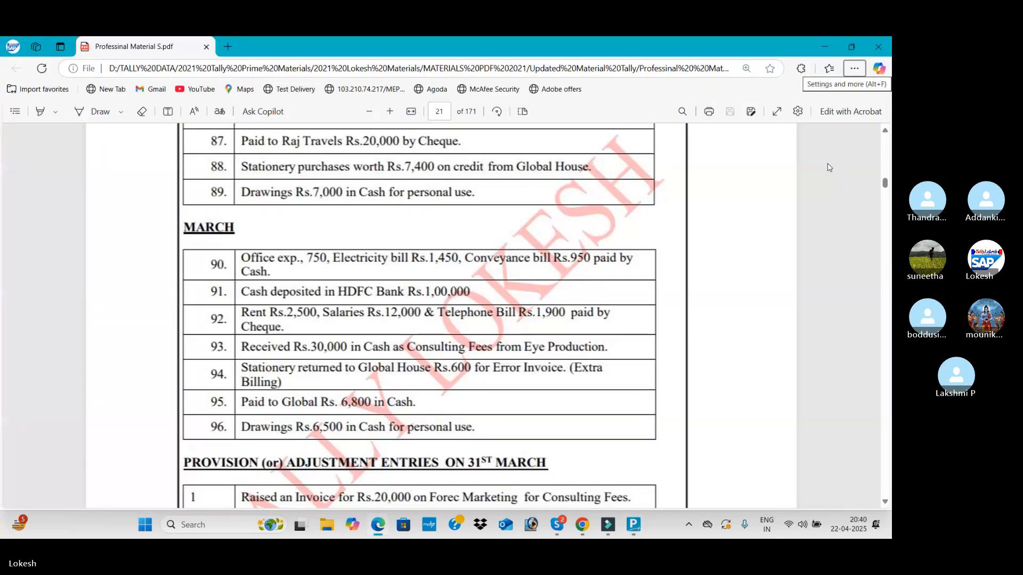
pyautogui.hotkey('alt', 'Tab')
pyautogui.write('60')
pyautogui.press('Return')
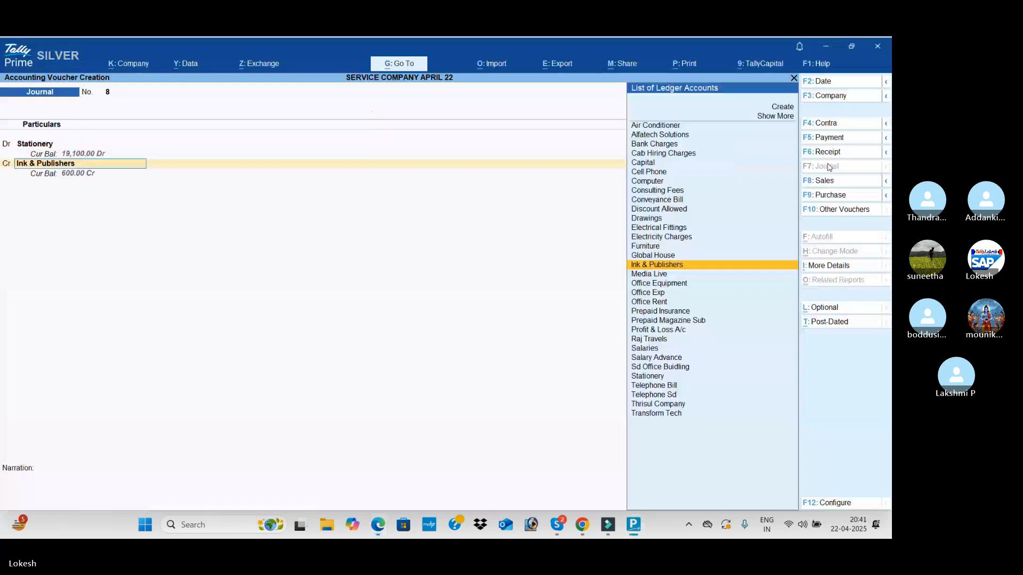
# Change the journal's debit ledger to Global House, keeping the debit at 600
pyautogui.press('BackSpace')
pyautogui.press('BackSpace')
pyautogui.press('BackSpace')
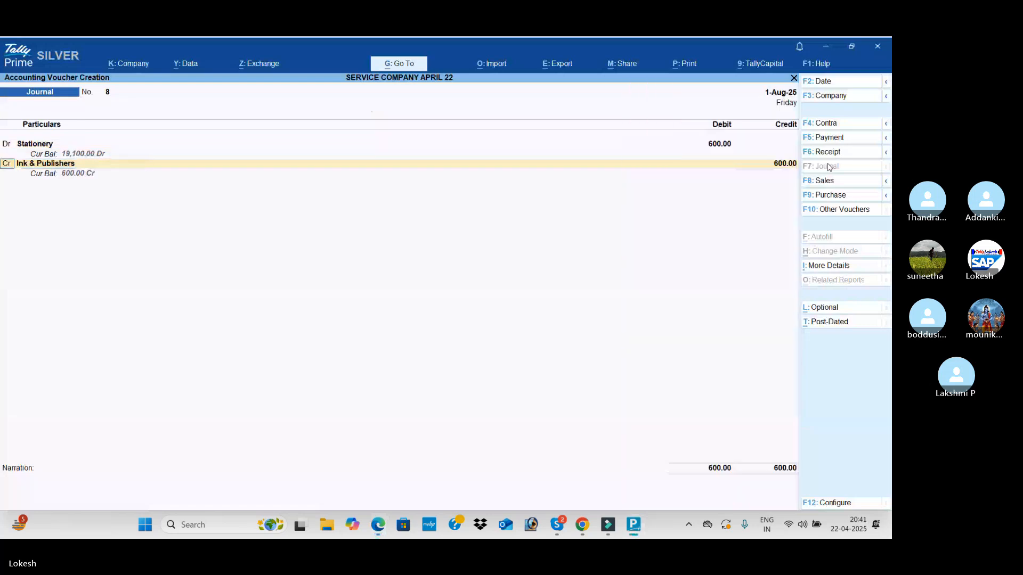
pyautogui.write('g')
pyautogui.press('Return')
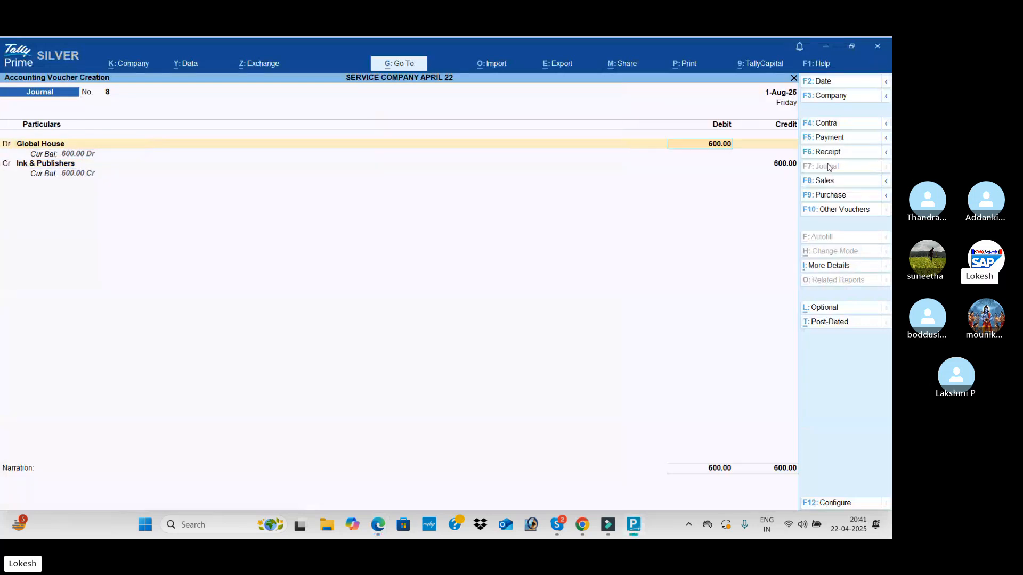
pyautogui.press('Return')
# Change the journal's credit ledger to Stationery with 600 and save the stationery return voucher
pyautogui.press('Return')
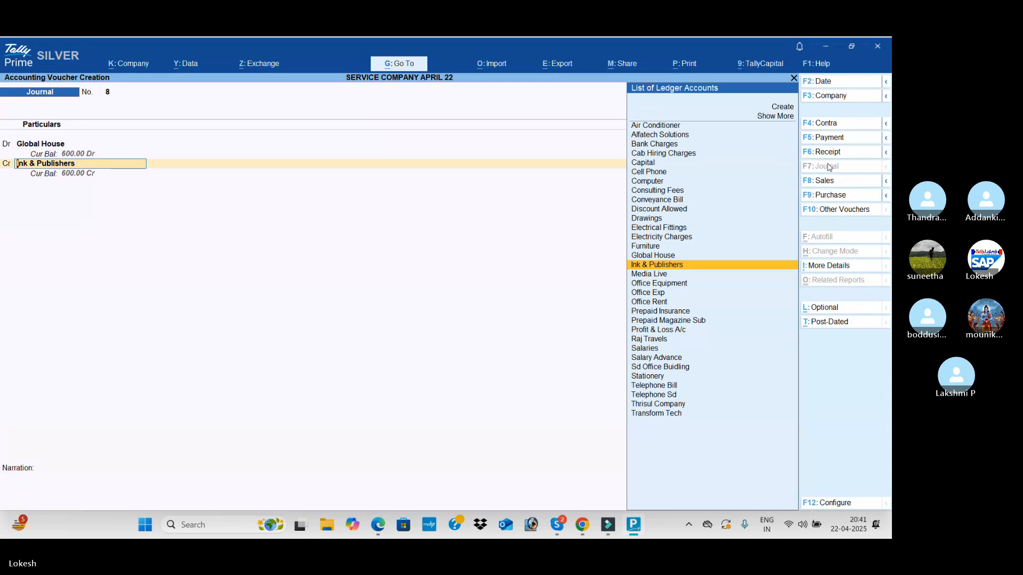
pyautogui.write('sta')
pyautogui.press('Return')
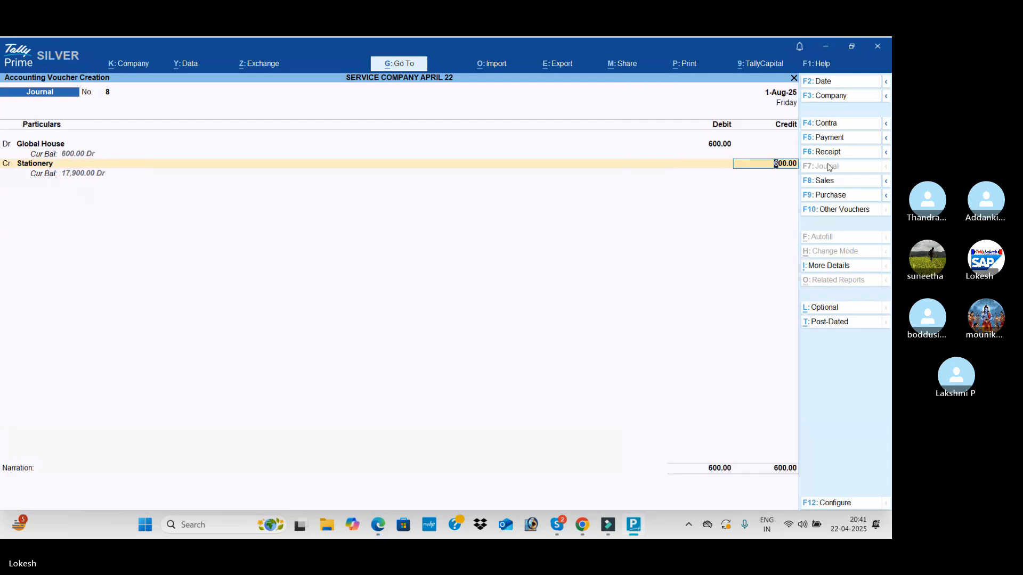
pyautogui.press('Return')
pyautogui.press('Return')
pyautogui.press('Return')
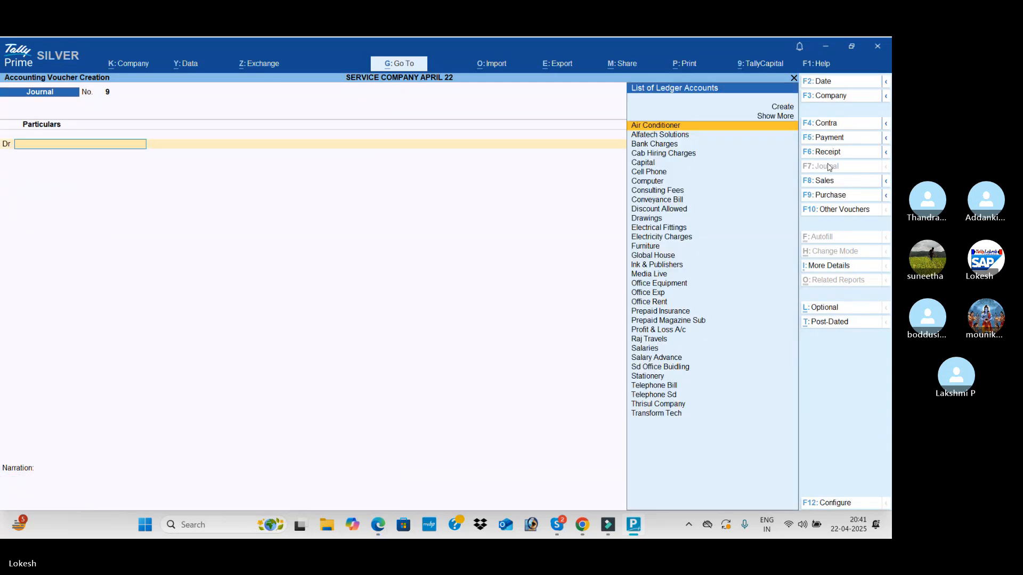
# Check the March and February transactions in the PDF for other entries to record
pyautogui.hotkey('alt', 'Tab')
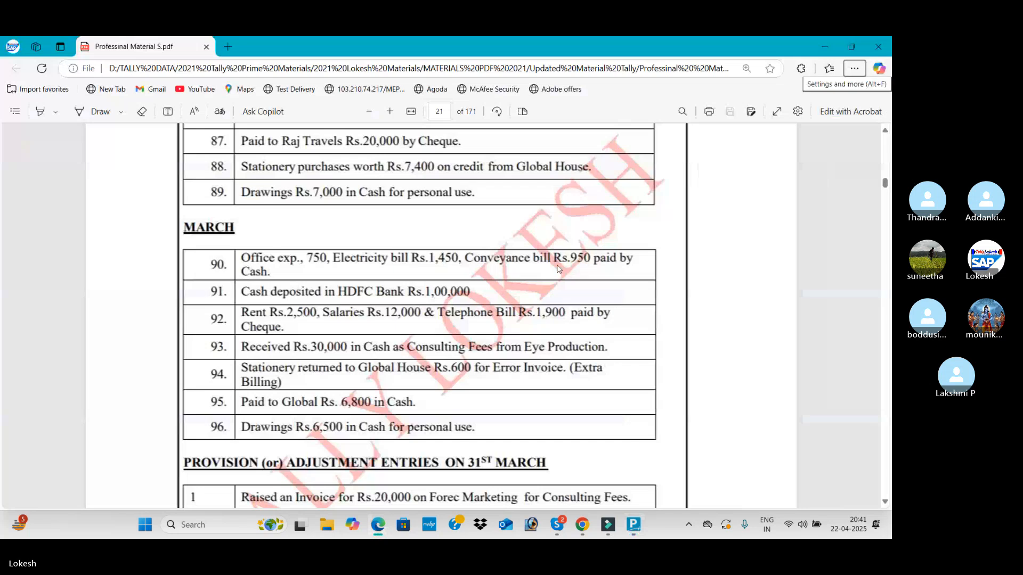
pyautogui.scroll(5, 530, 277)
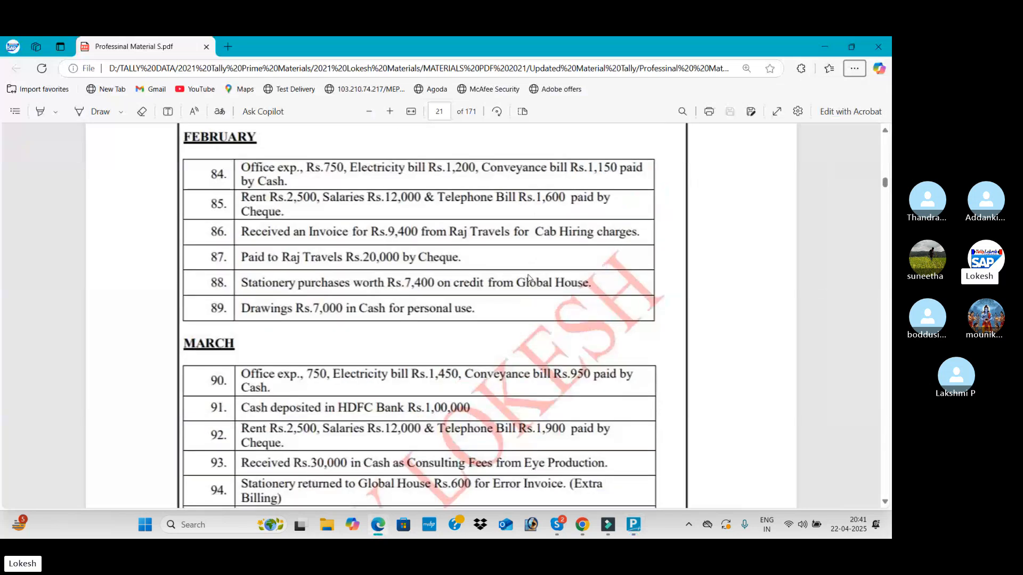
pyautogui.scroll(3, 528, 286)
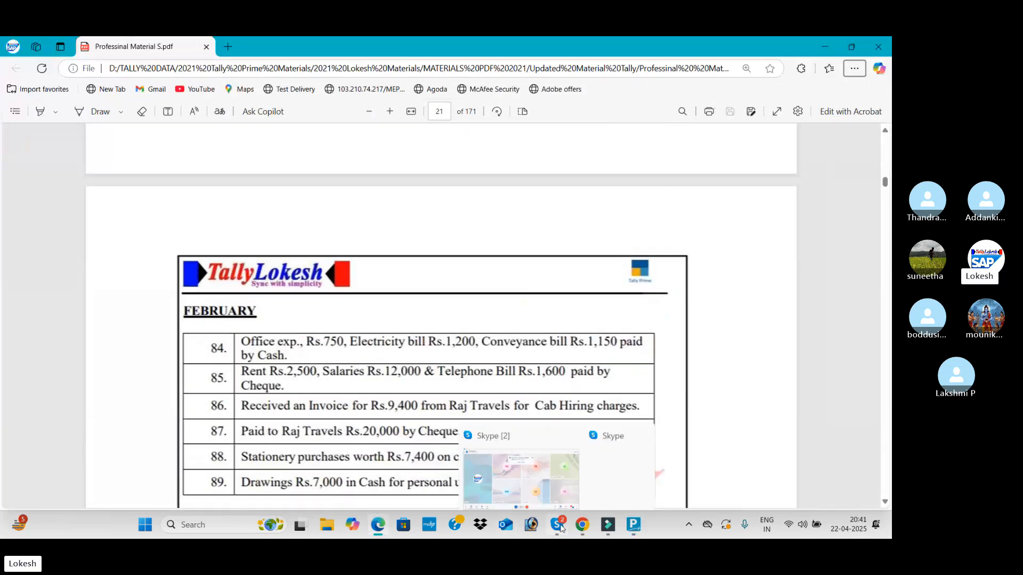
# Browse the photos on the Lokesh Info Tech gallery page in Chrome and switch to the Skype call window
pyautogui.moveTo(583, 527)
pyautogui.click(588, 498)
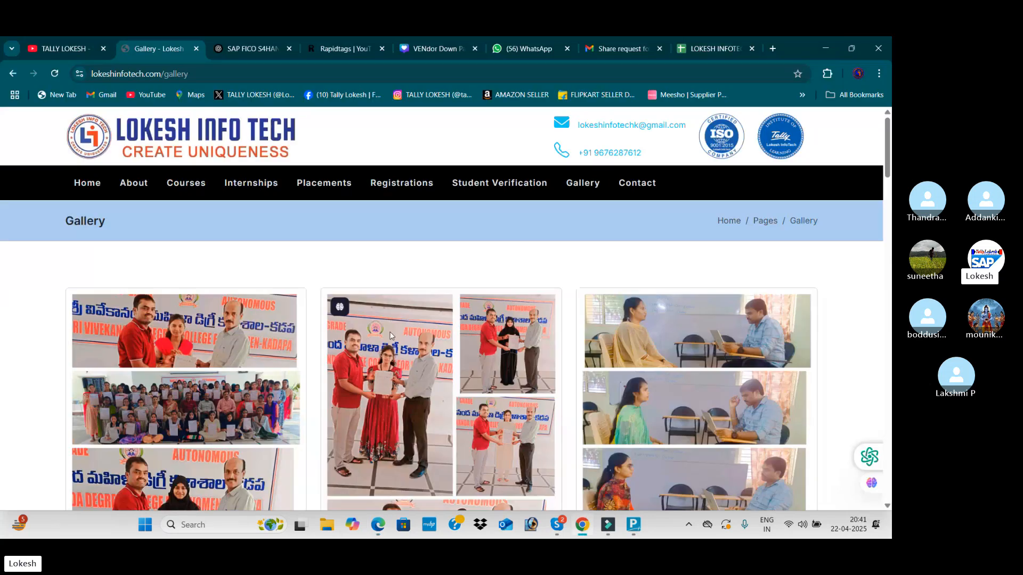
pyautogui.scroll(-5, 373, 294)
pyautogui.scroll(-2, 371, 294)
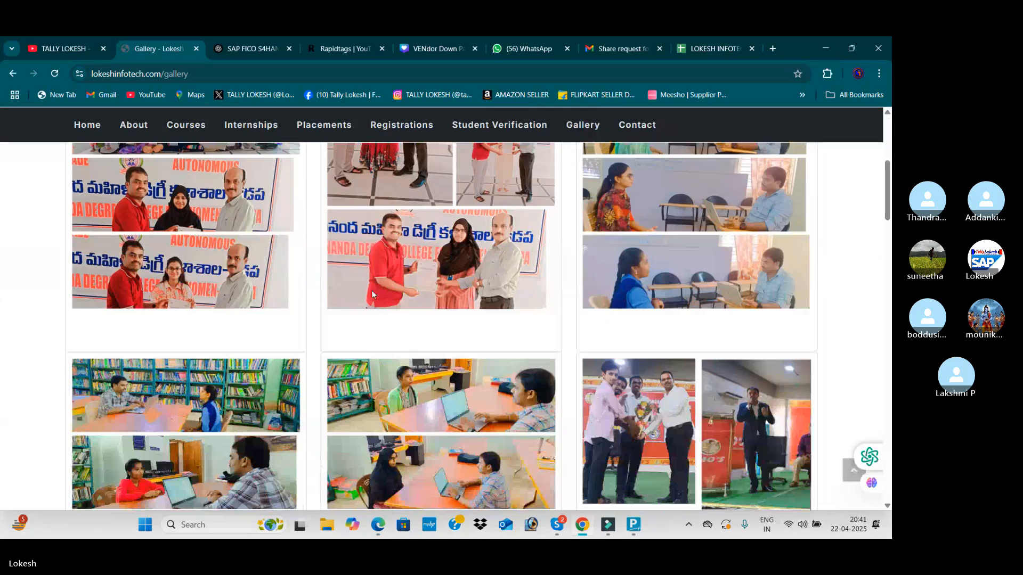
pyautogui.scroll(-6, 372, 294)
pyautogui.scroll(-8, 372, 294)
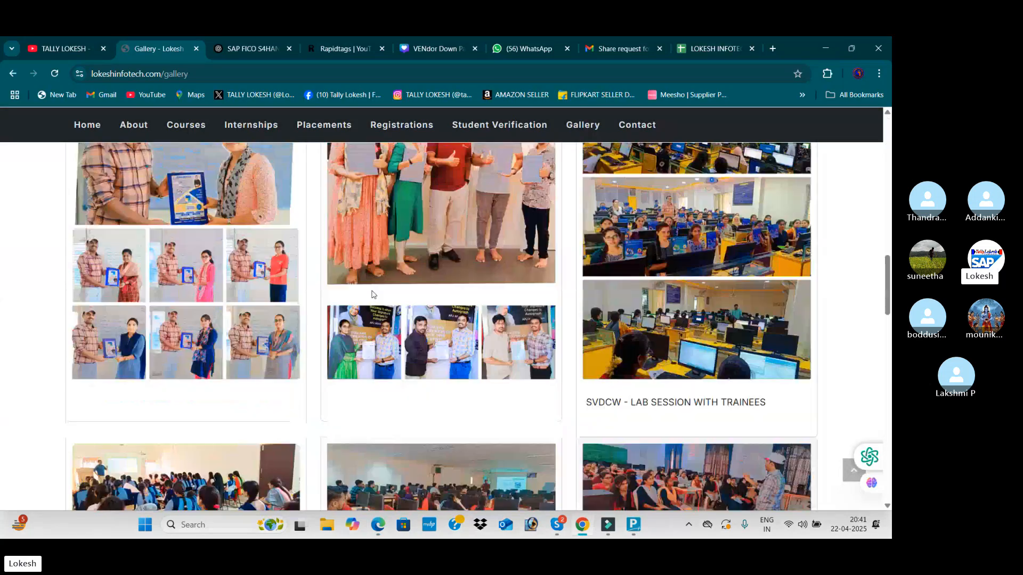
pyautogui.scroll(-4, 481, 319)
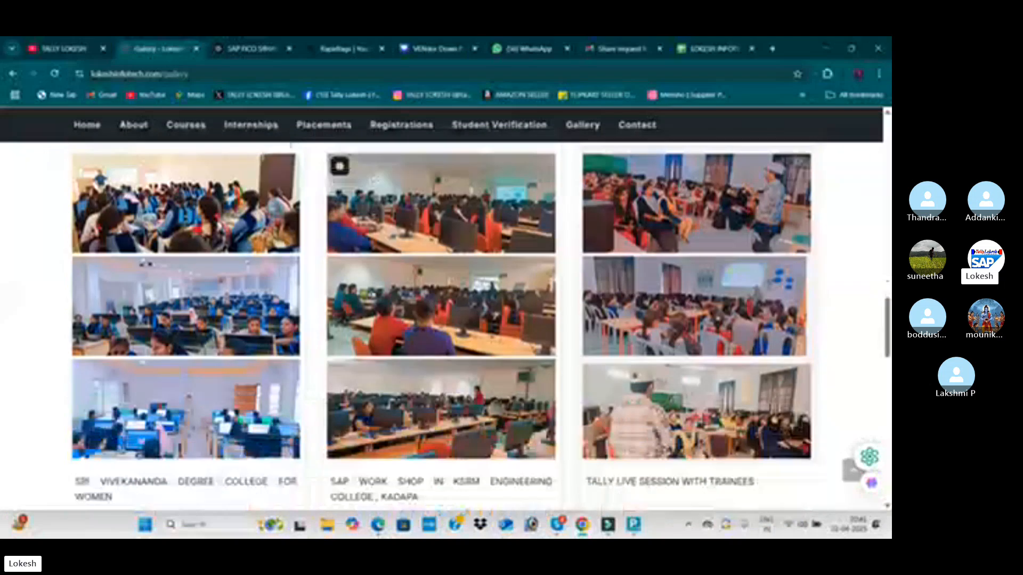
pyautogui.moveTo(557, 525)
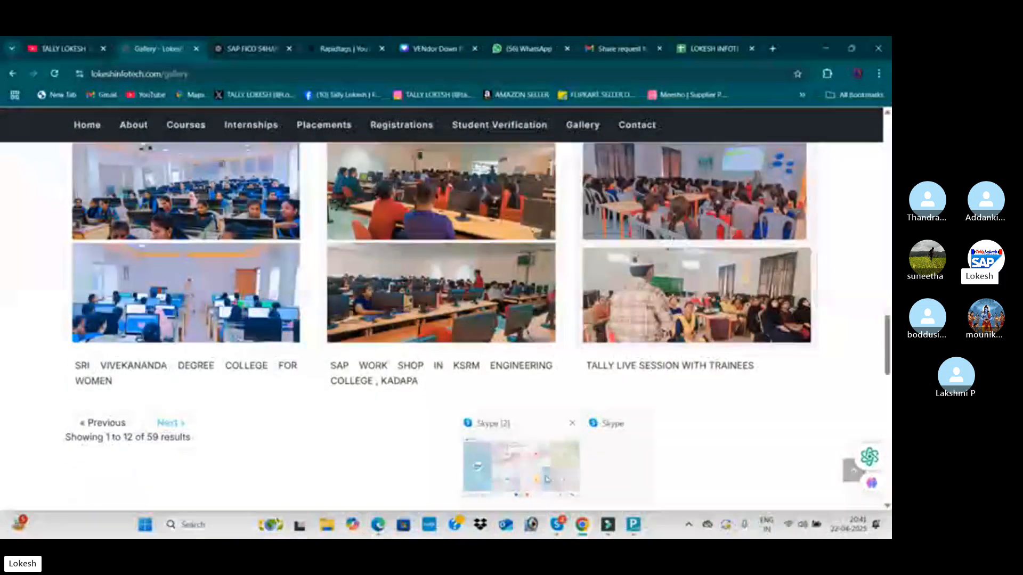
pyautogui.click(546, 459)
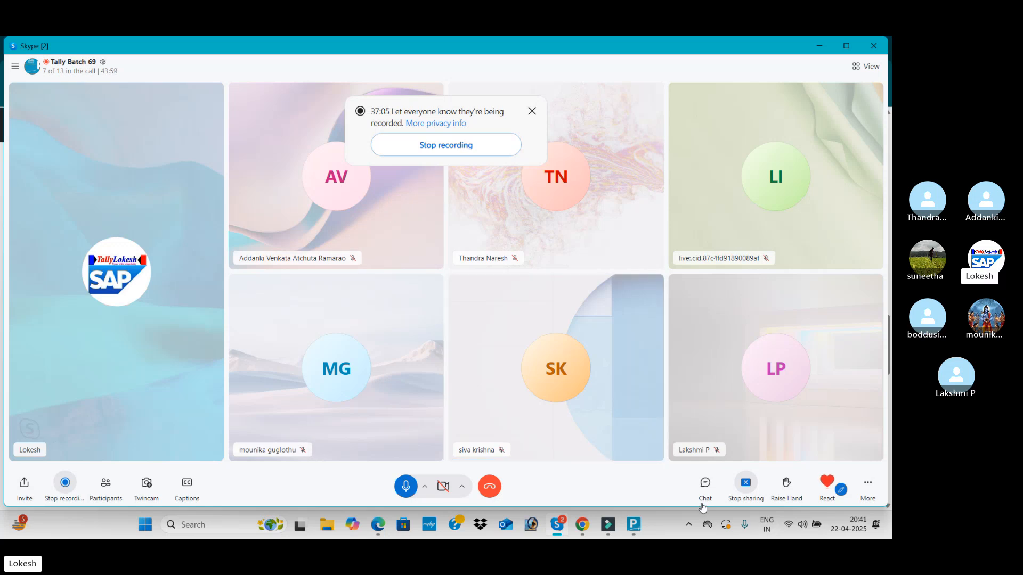
# Review the earlier transactions in the PDF from January back to June and bring up the Skype call
pyautogui.click(384, 535)
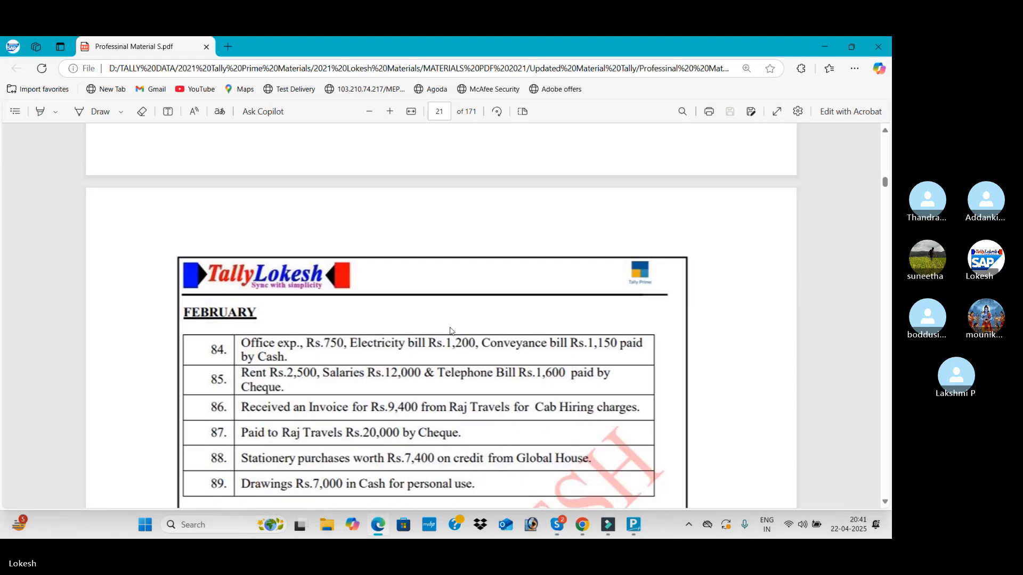
pyautogui.scroll(6, 452, 327)
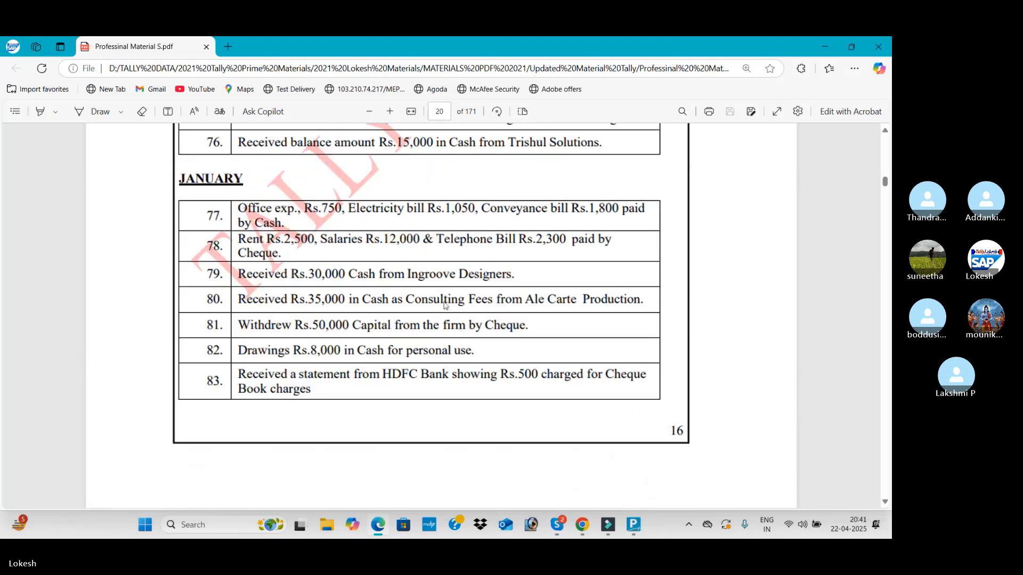
pyautogui.scroll(10, 342, 337)
pyautogui.scroll(10, 342, 338)
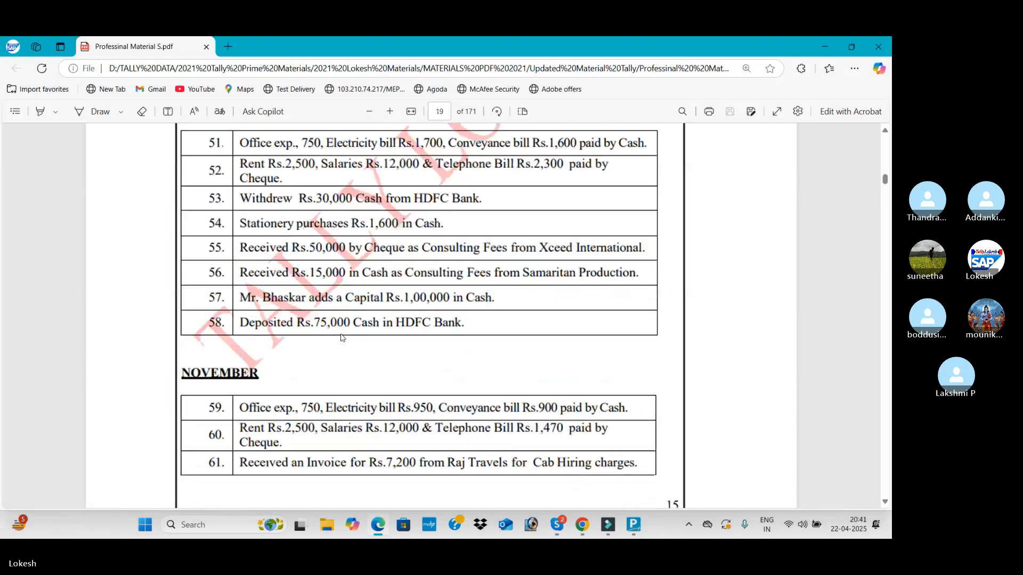
pyautogui.scroll(10, 342, 338)
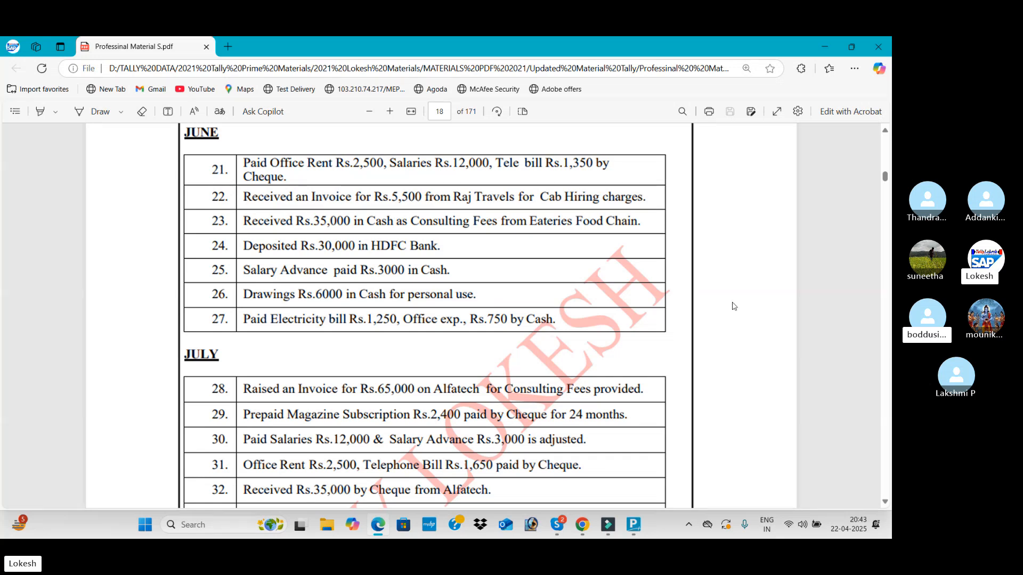
pyautogui.moveTo(557, 528)
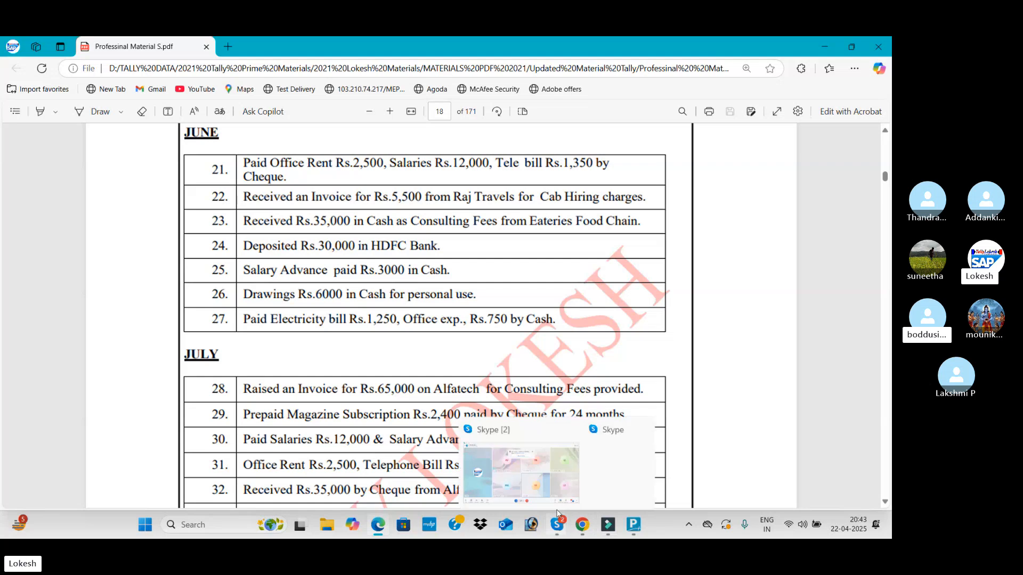
pyautogui.click(539, 474)
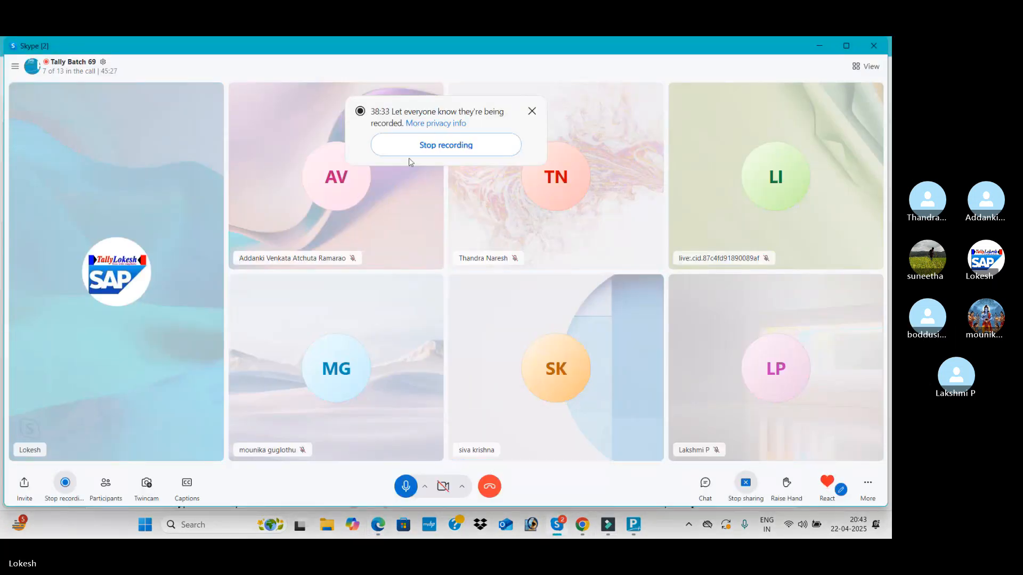